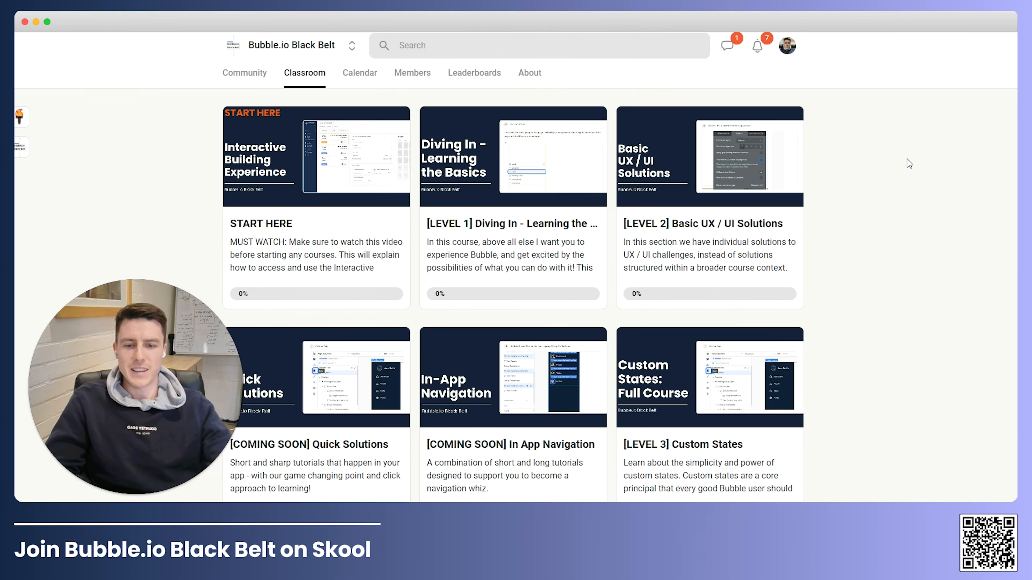
Open the Level 4 side navigation course, launch Part 1.1's Interactive Building Experience, and follow its guide to start adding a page.
scroll(909, 159, "down", 4)
scroll(910, 161, "down", 7)
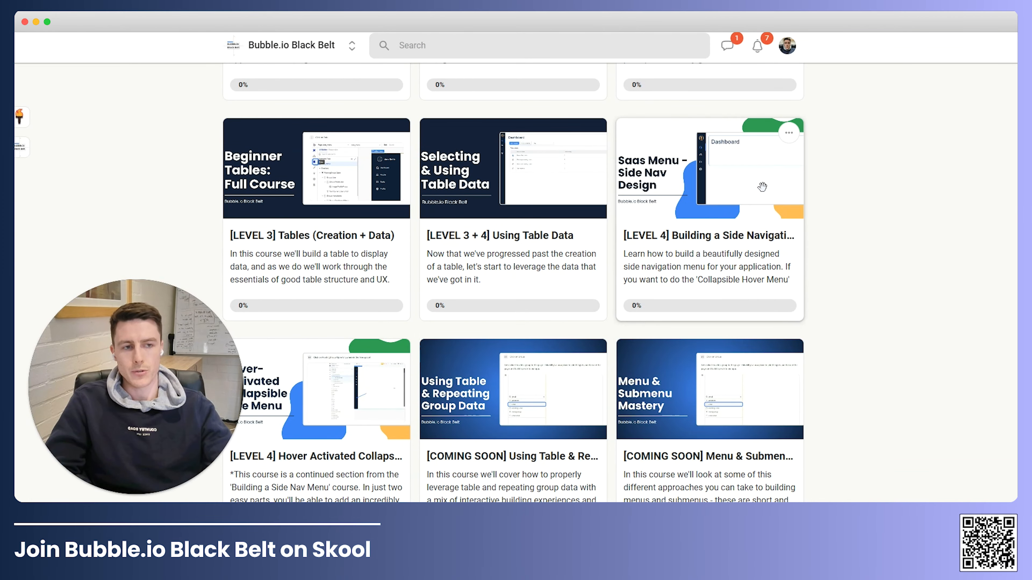
left_click(763, 188)
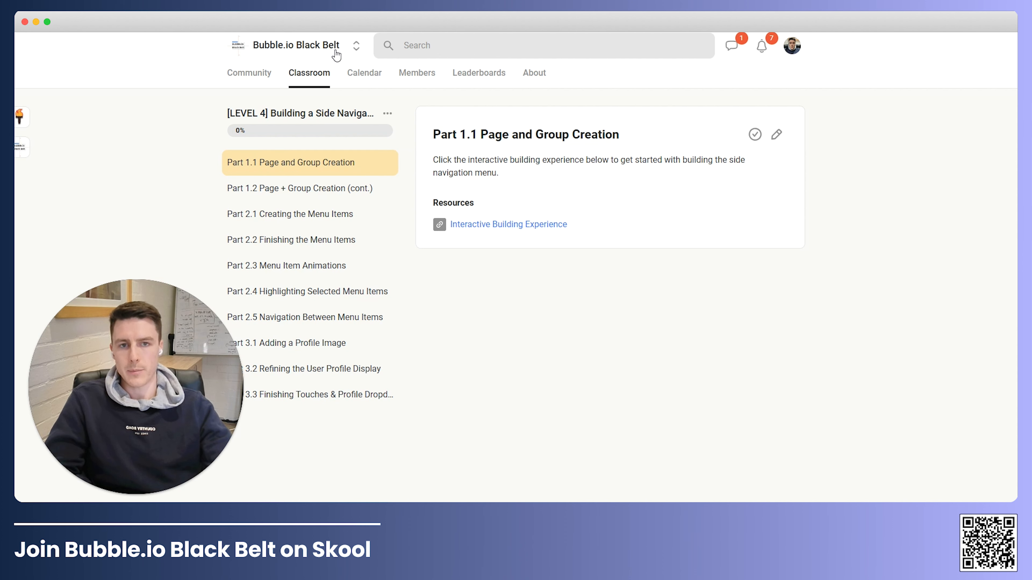
left_click(514, 226)
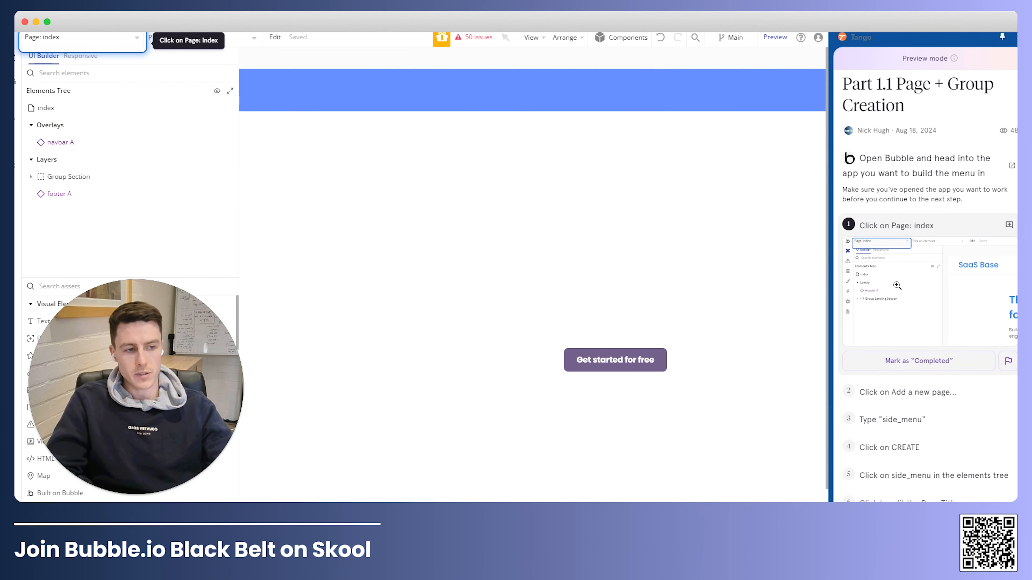
left_click(106, 44)
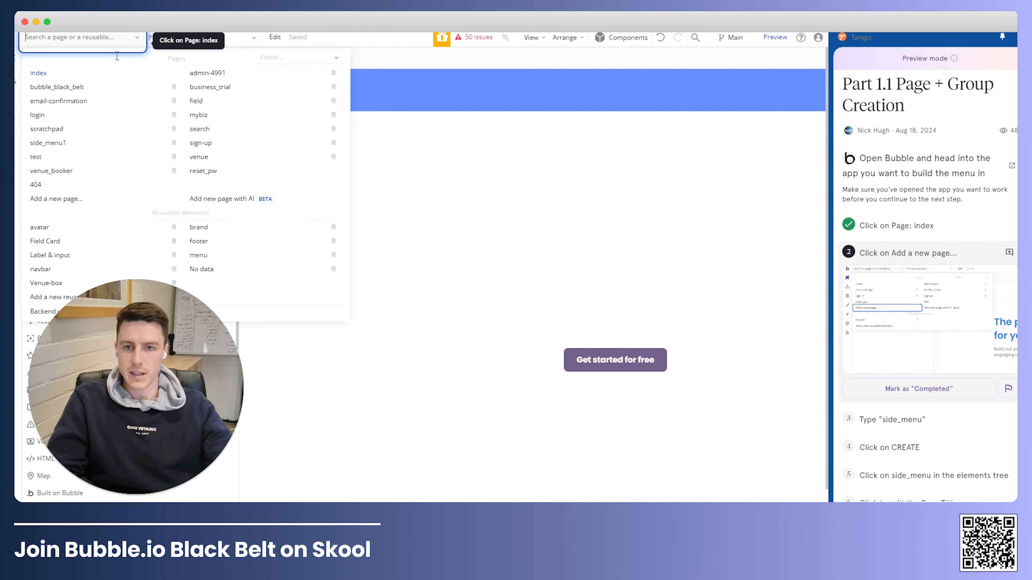
left_click(100, 195)
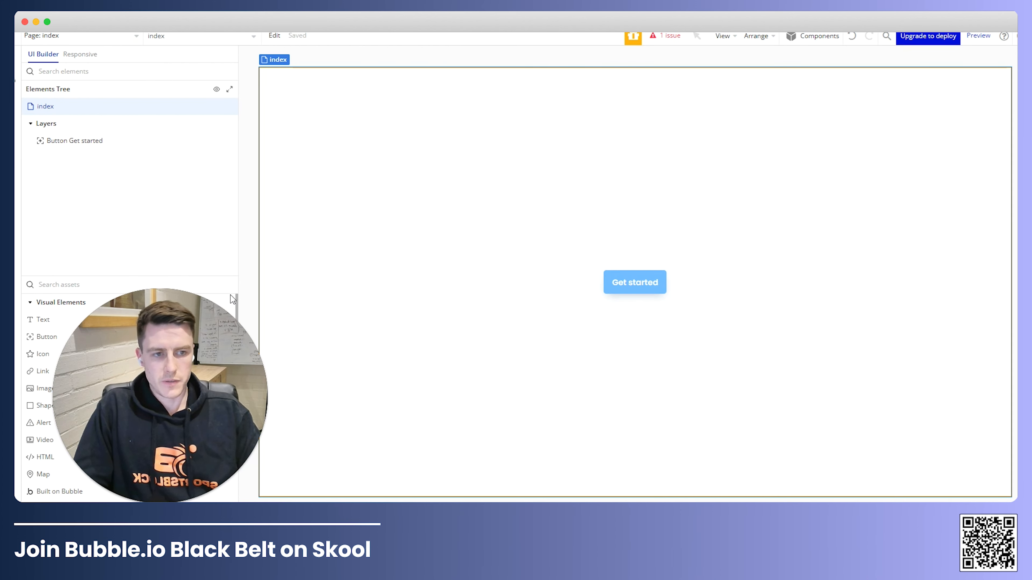
Create a new page named signup_page without cloning an existing page.
left_click(92, 40)
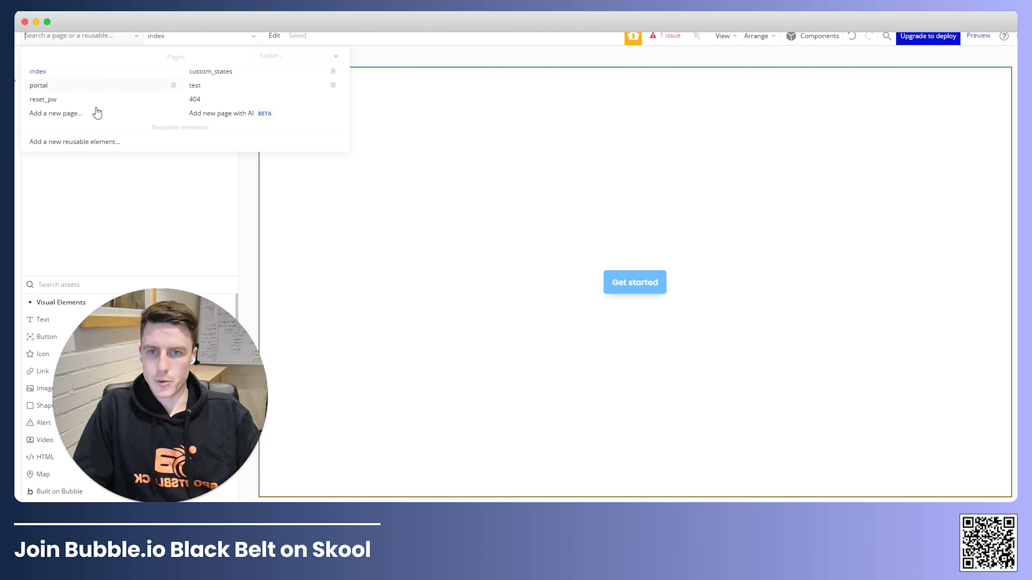
left_click(76, 114)
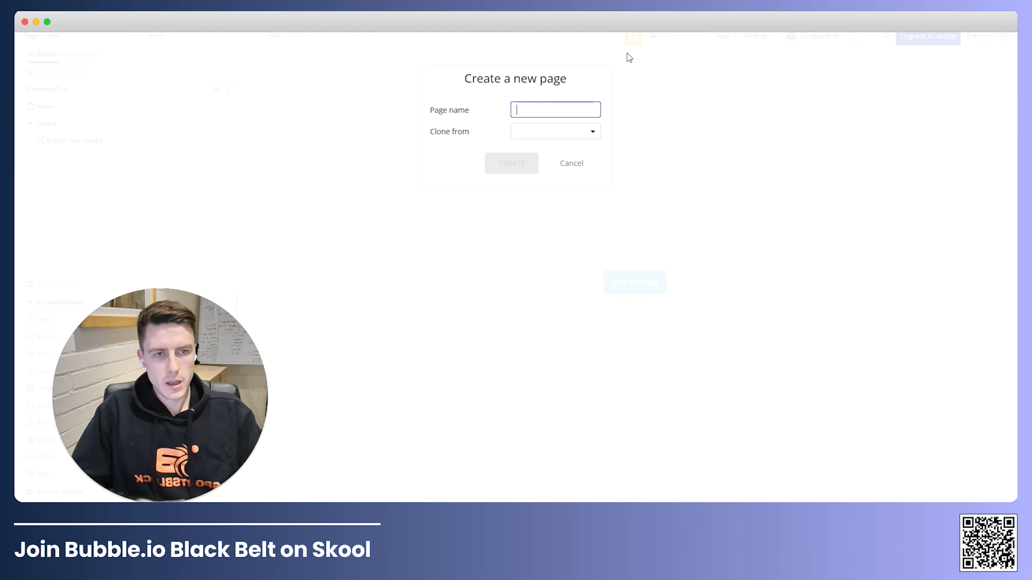
type("signu")
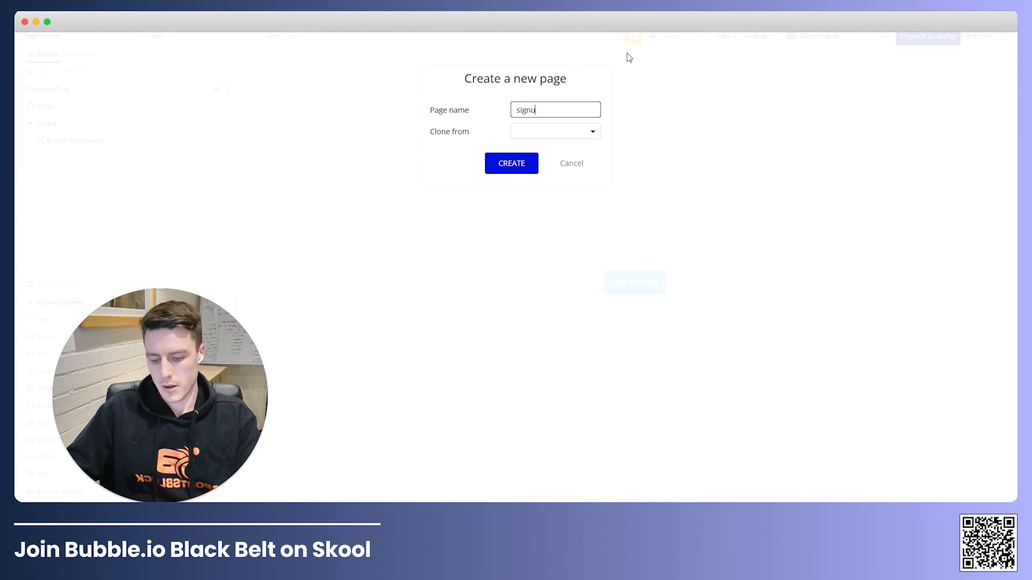
type("p_page")
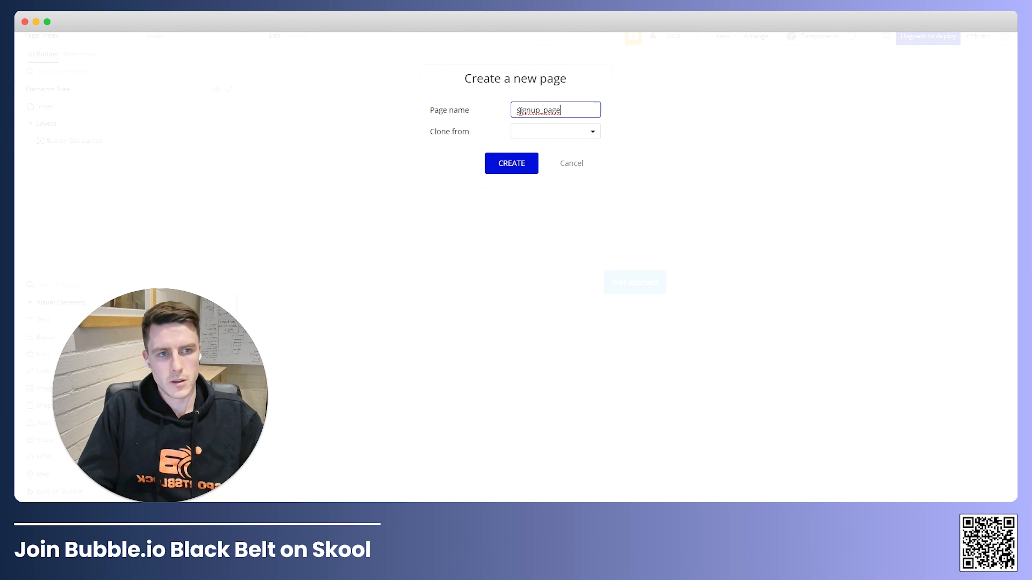
left_click_drag(540, 111, 475, 110)
left_click(518, 155)
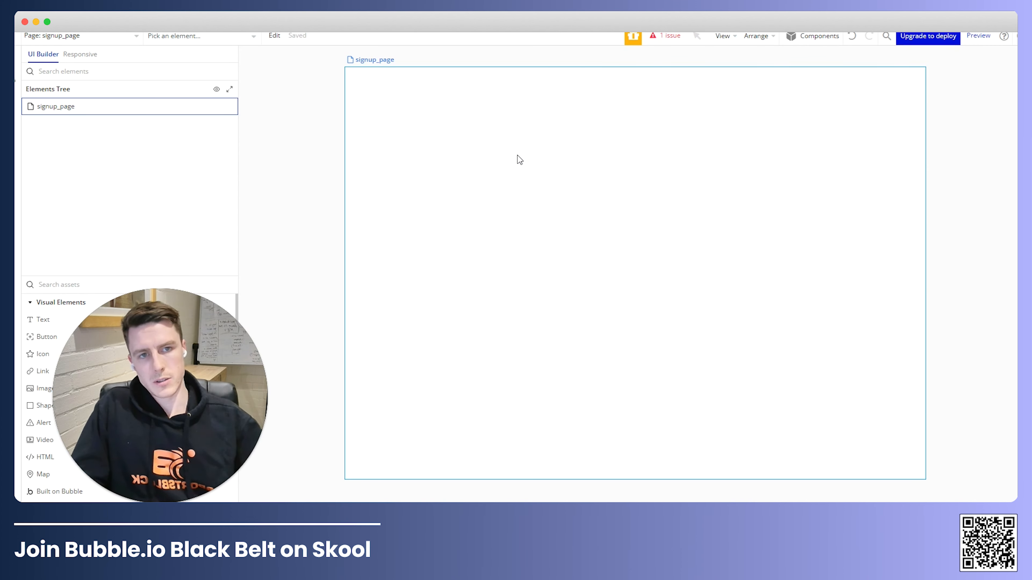
Set the container layout of signup_page to Column.
left_click(406, 162)
left_click_drag(169, 50, 745, 114)
left_click(749, 162)
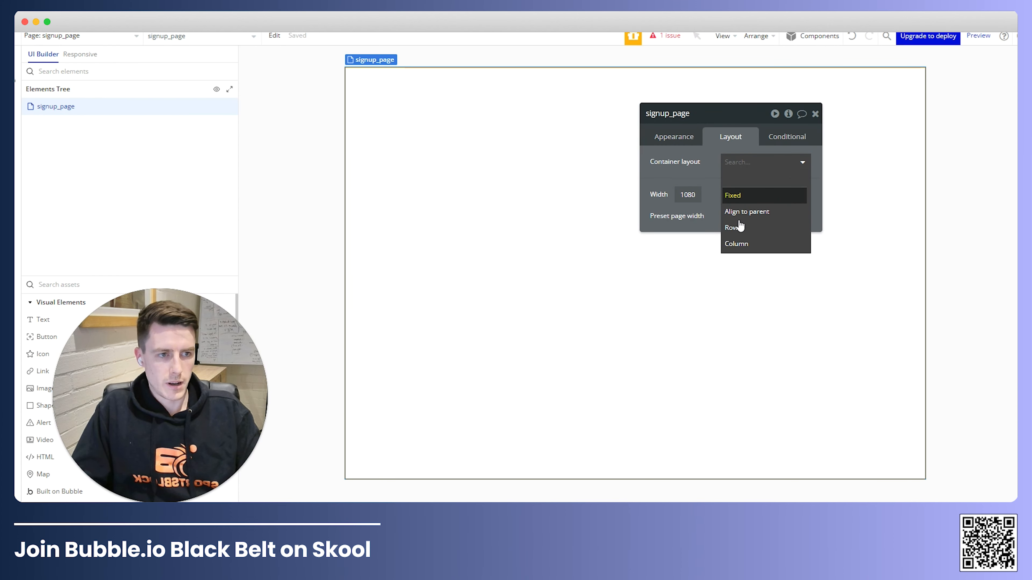
left_click(734, 228)
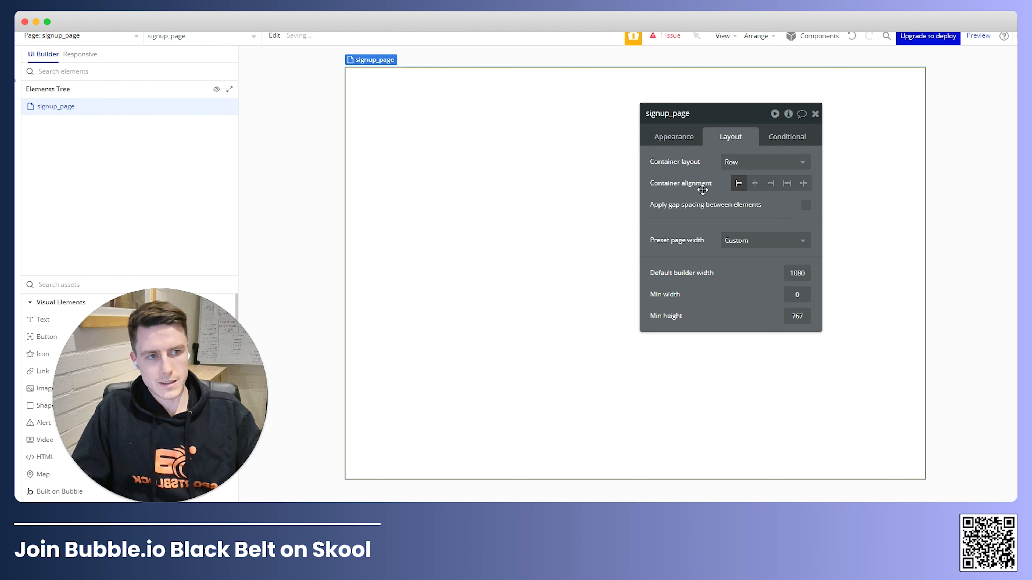
left_click(747, 161)
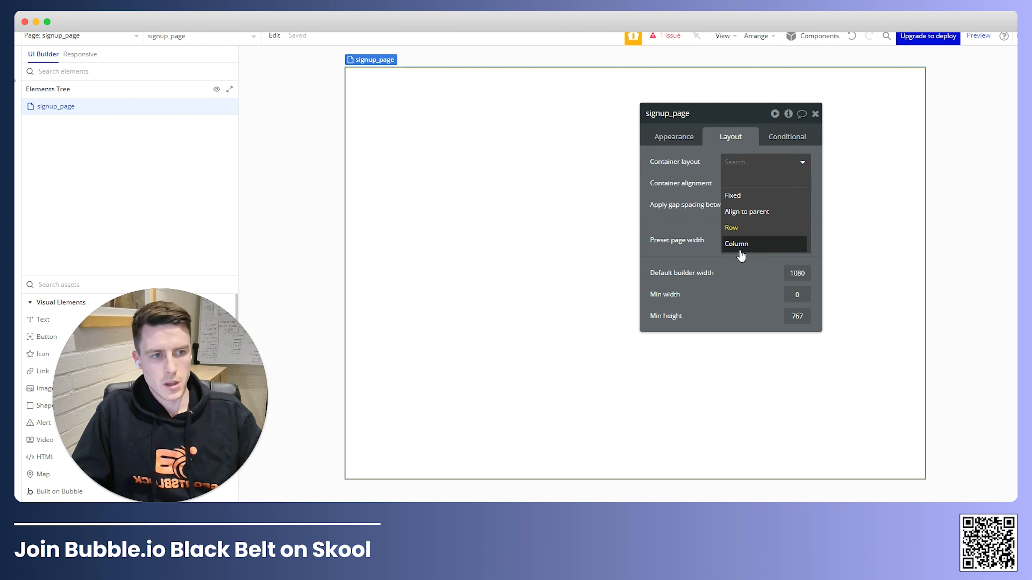
left_click(741, 254)
Set the signup_page default builder width to 1400 and its min height to 800.
left_click(796, 273)
type("1400")
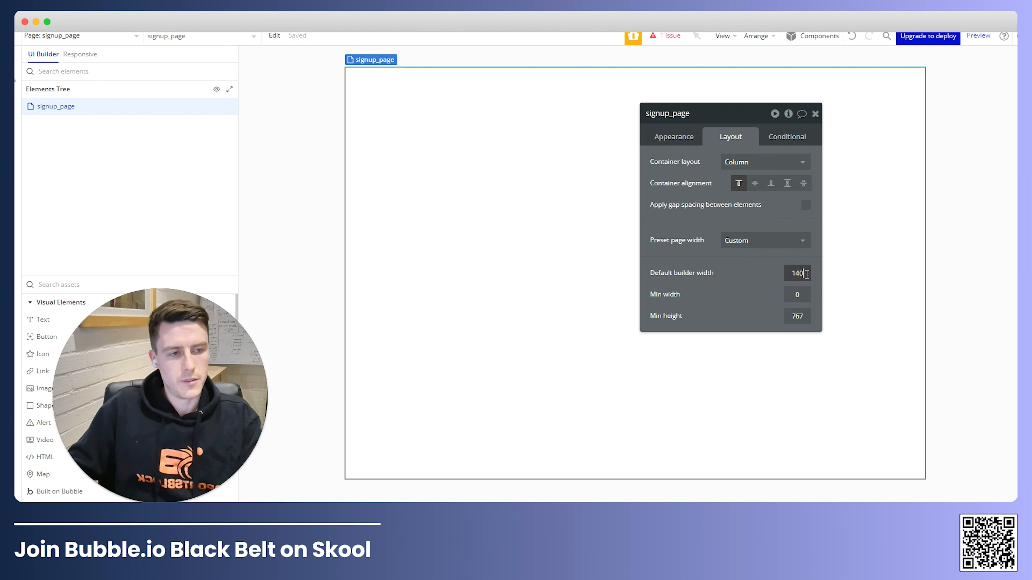
key("Return")
left_click(791, 319)
type("800")
key("Return")
left_click(814, 114)
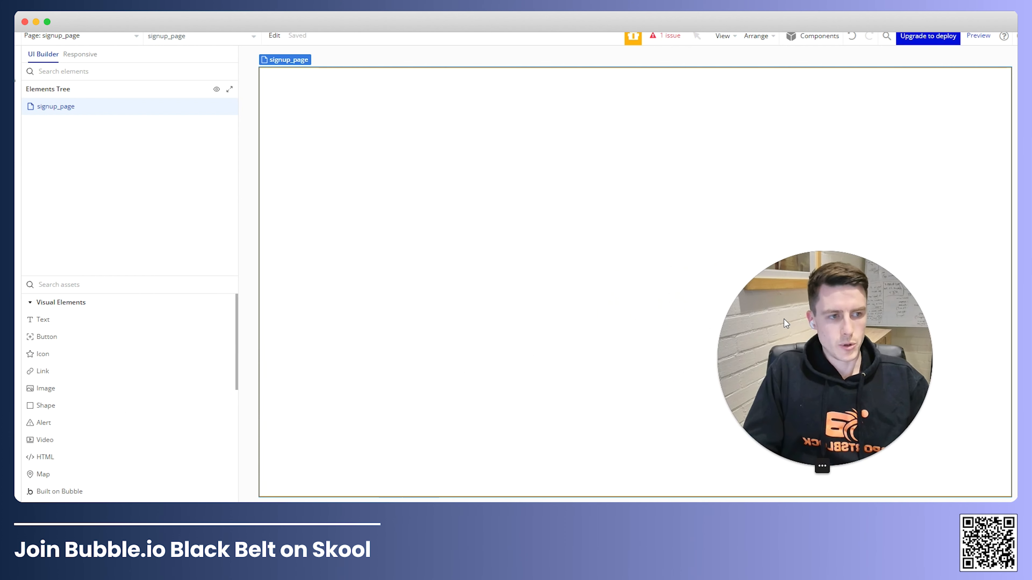
Find the Group container among the assets and place one on signup_page.
left_click(52, 286)
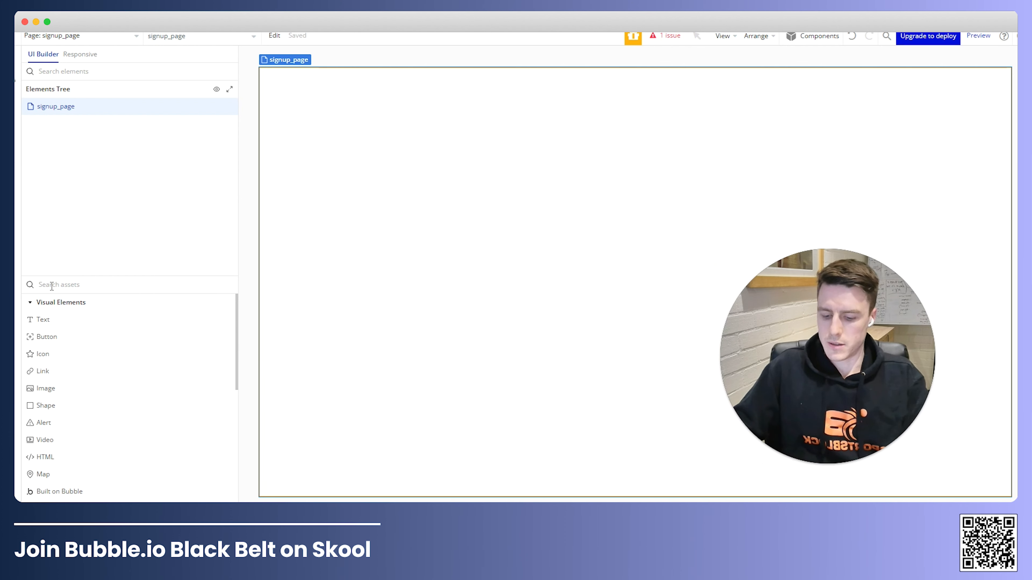
type("group")
left_click(131, 323)
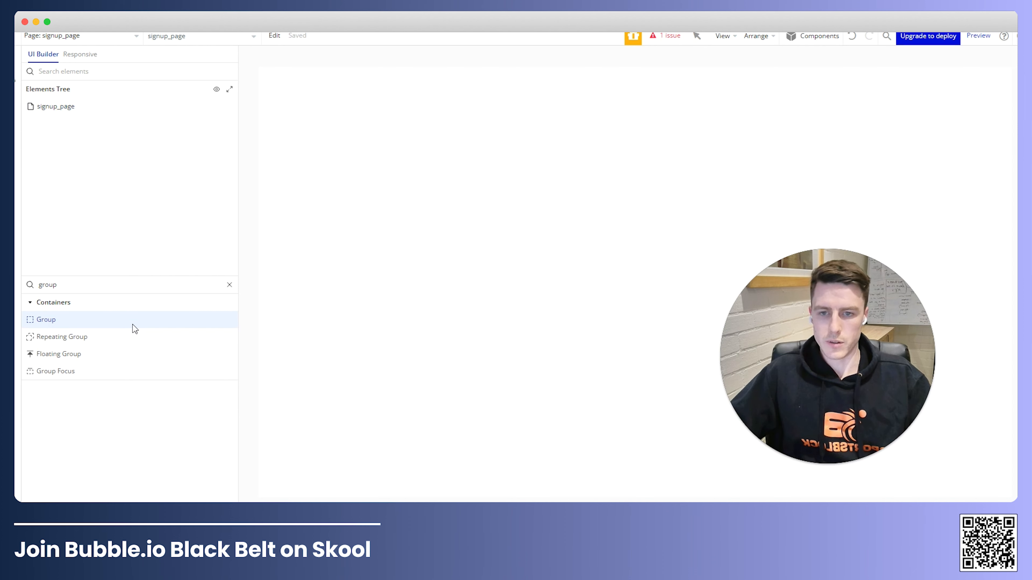
left_click(546, 295)
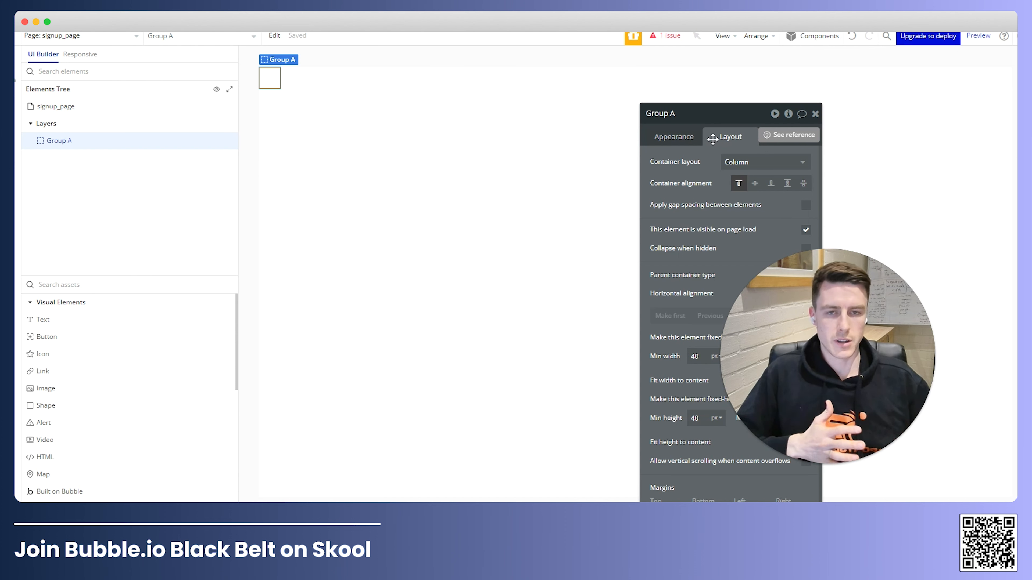
Rename the new group as Group SignIn/Up.
left_click(687, 110)
key("BackSpace")
key("BackSpace")
type("Sik")
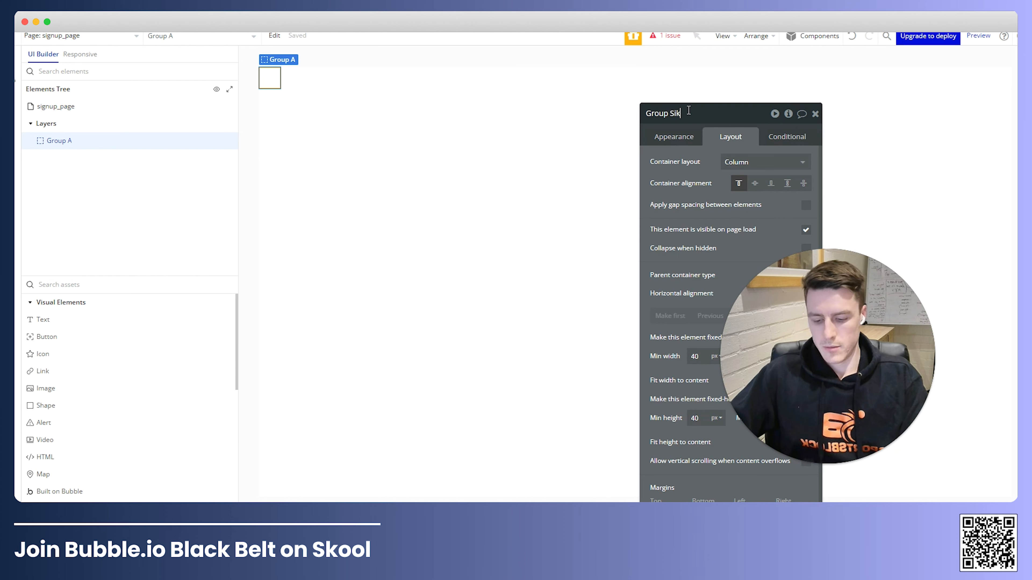
type("ggin")
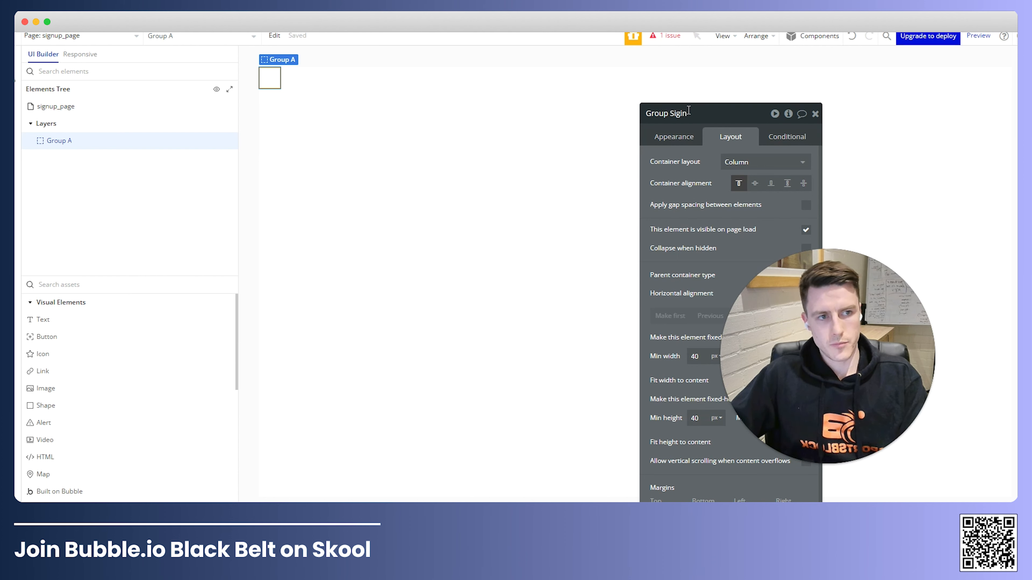
type("/Up")
key("Return")
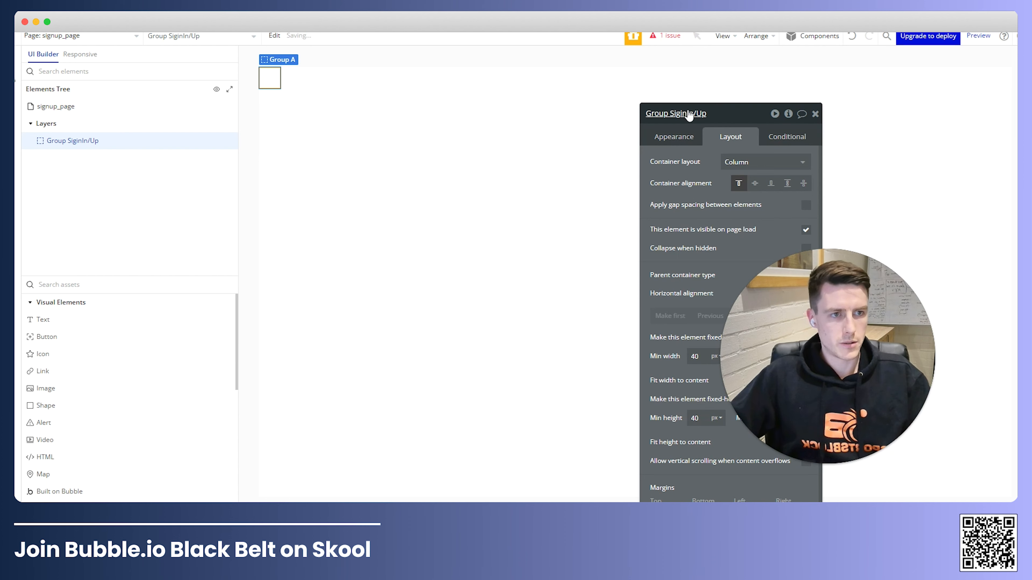
left_click(689, 115)
left_click(683, 116)
key("BackSpace")
key("BackSpace")
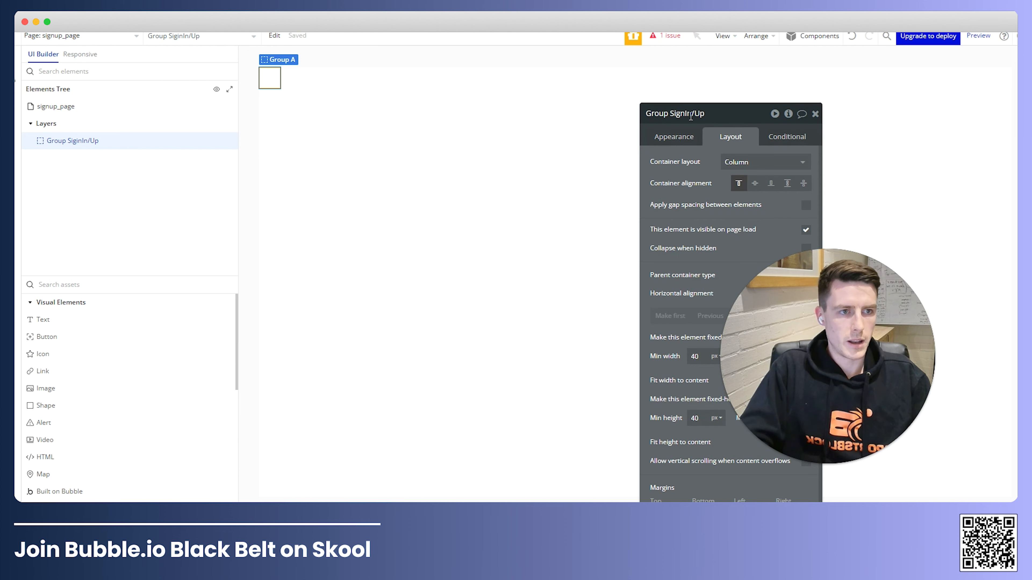
type("g")
key("Return")
Turn off fitting width and height to content for Group SignIn/Up so it fills the page.
left_click_drag(702, 173, 567, 92)
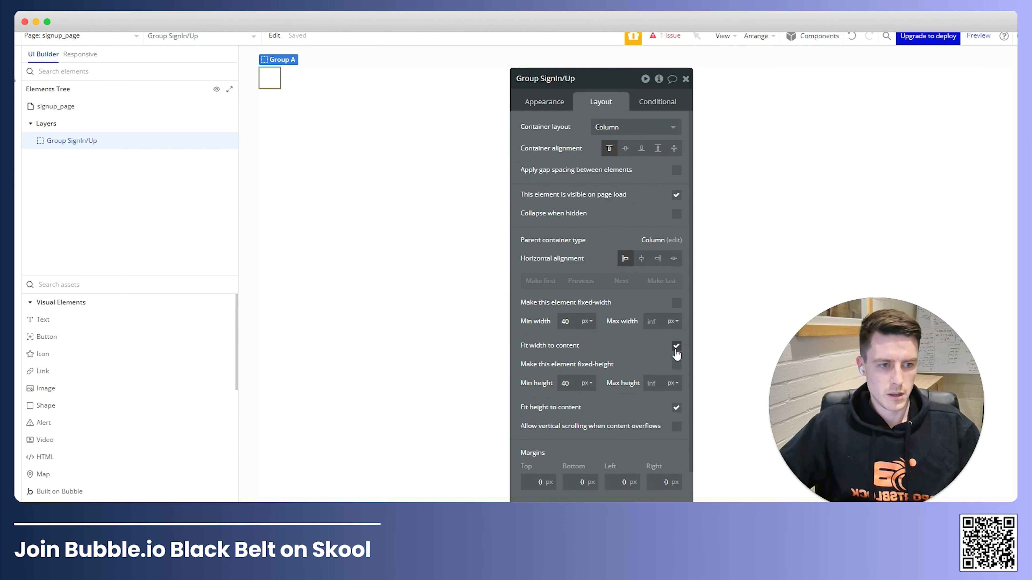
left_click(677, 407)
left_click(676, 345)
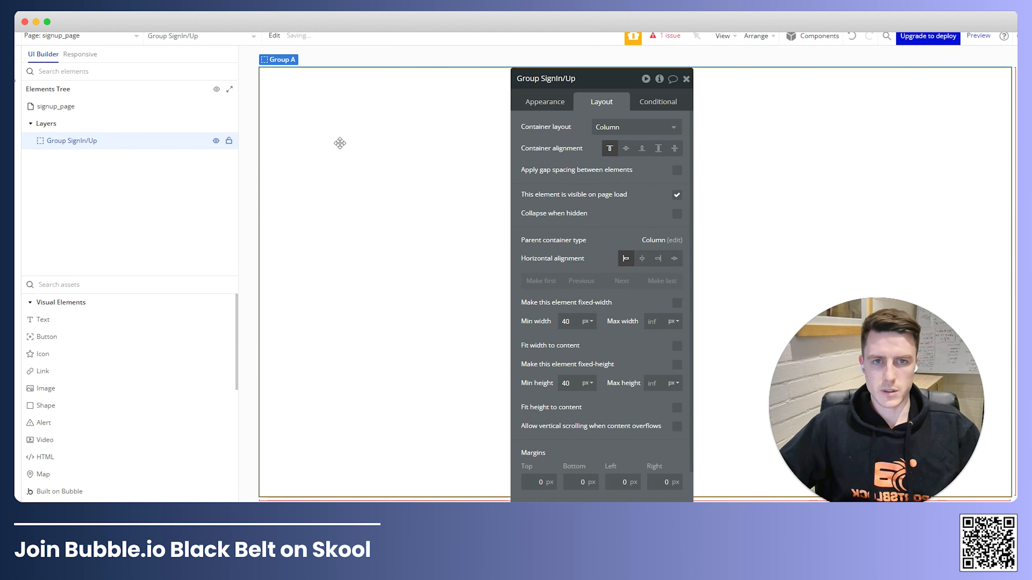
Set the top and bottom padding of Group SignIn/Up to 64 px.
scroll(560, 406, "down", 1)
left_click(530, 497)
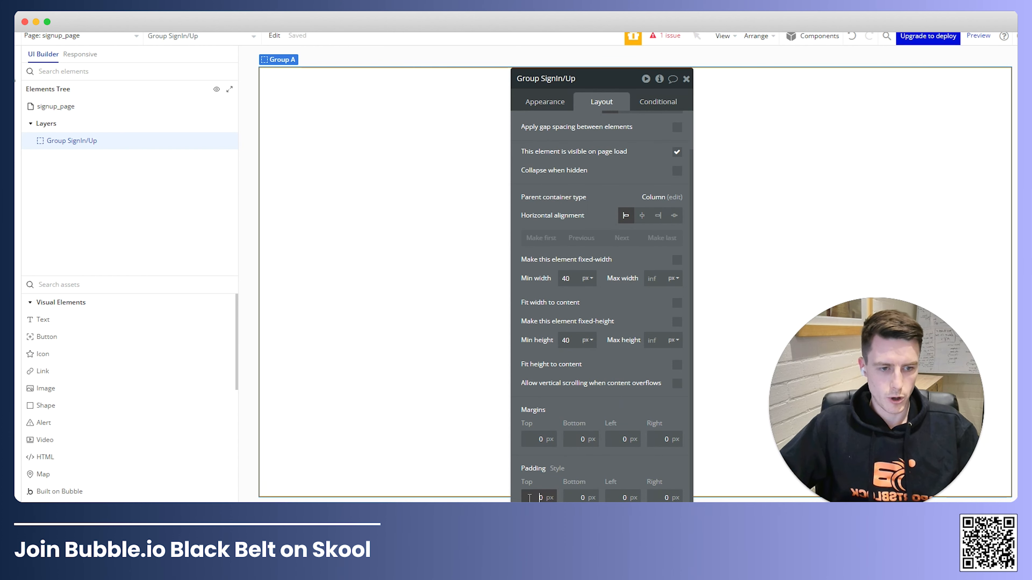
type("64")
key("Tab")
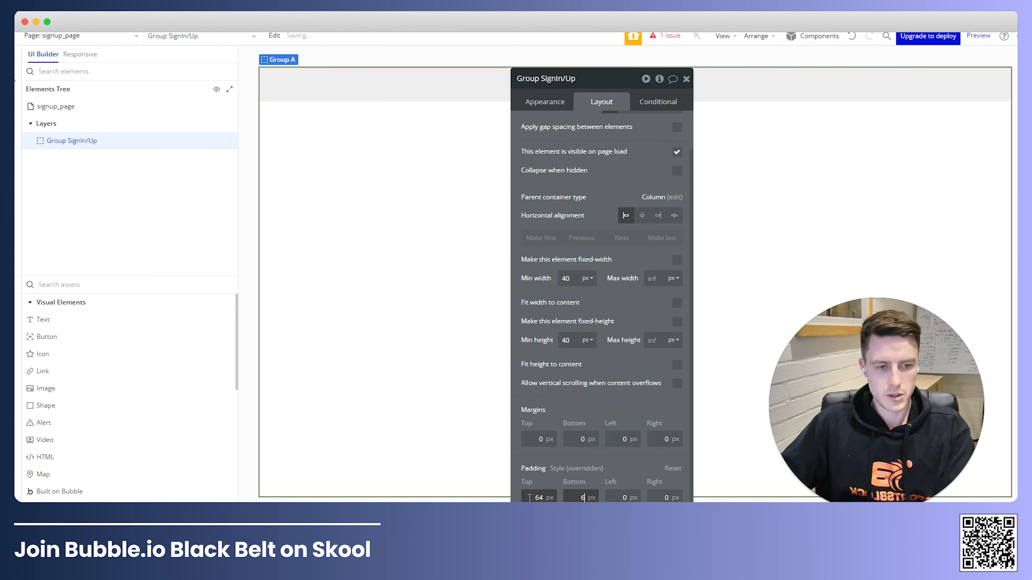
type("646")
key("Tab")
key("shift+Tab")
type("64")
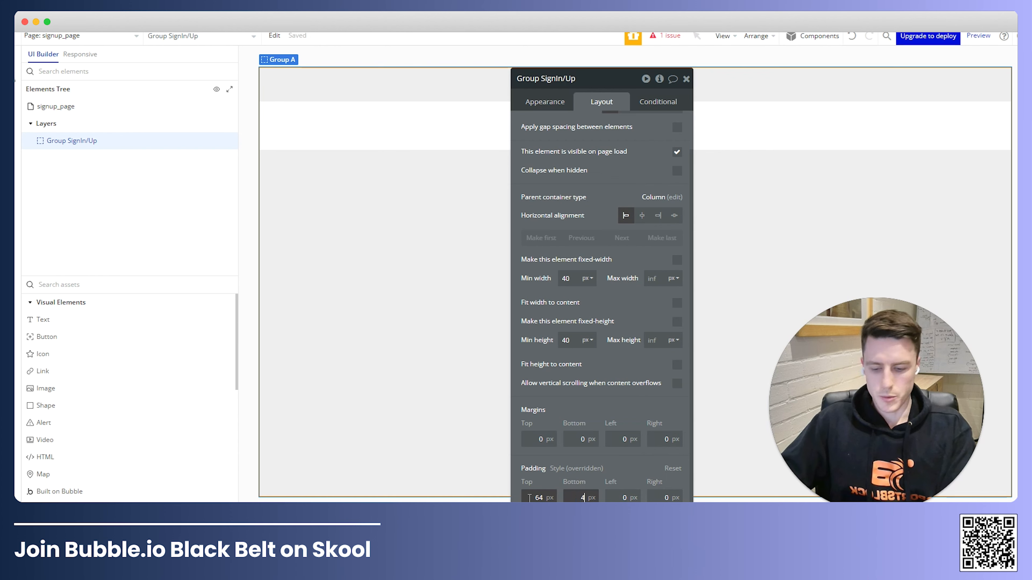
key("Tab")
Set the left and right padding of Group SignIn/Up to 64 px and close its properties.
type("646")
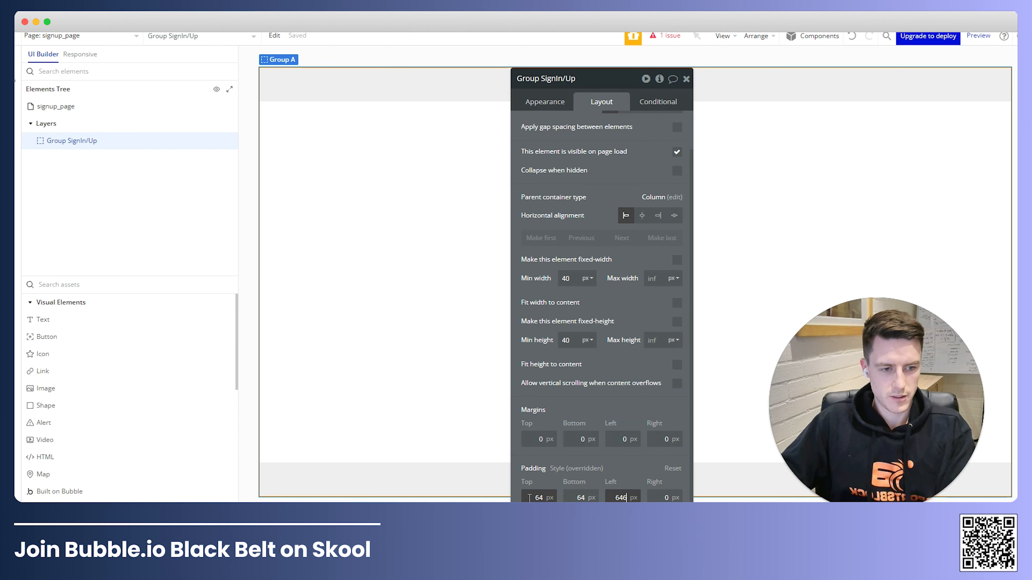
key("Tab")
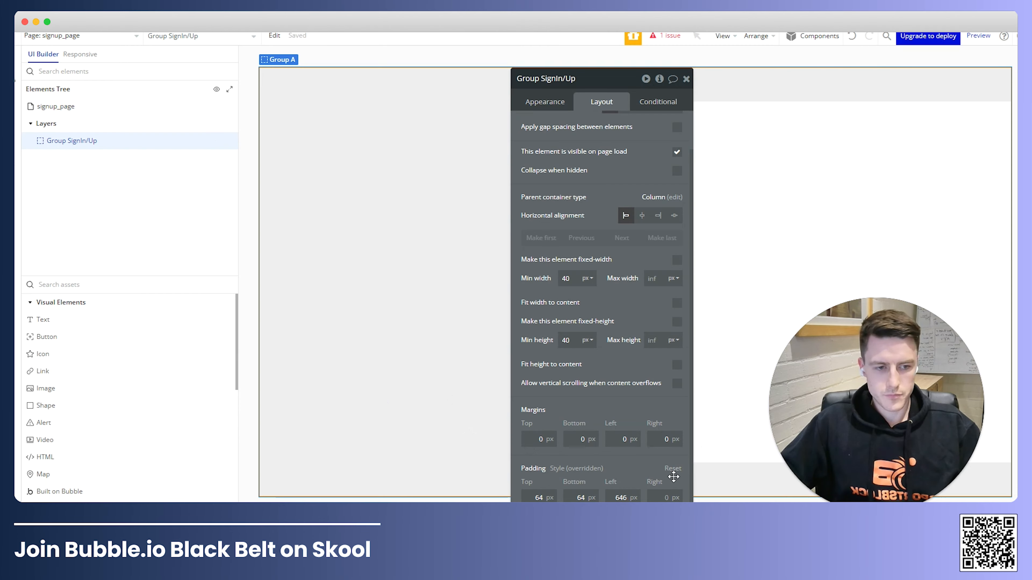
left_click(626, 498)
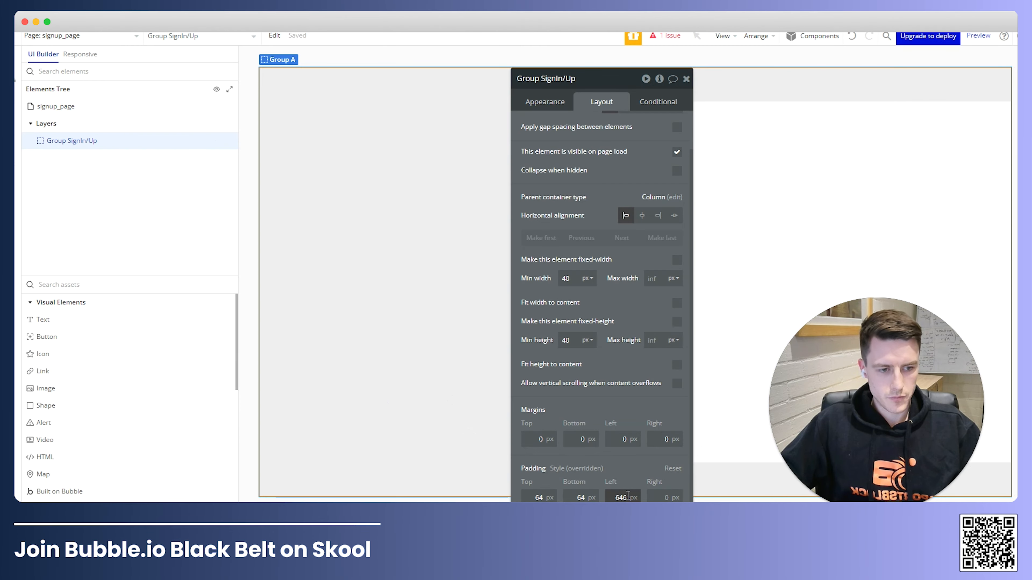
type("64")
key("Tab")
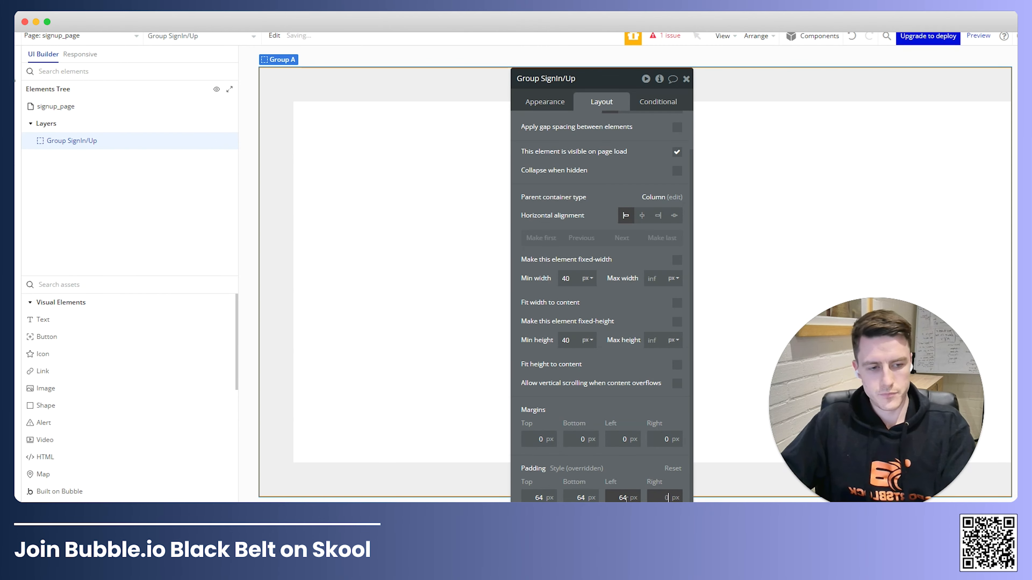
type("64")
key("Tab")
left_click(686, 80)
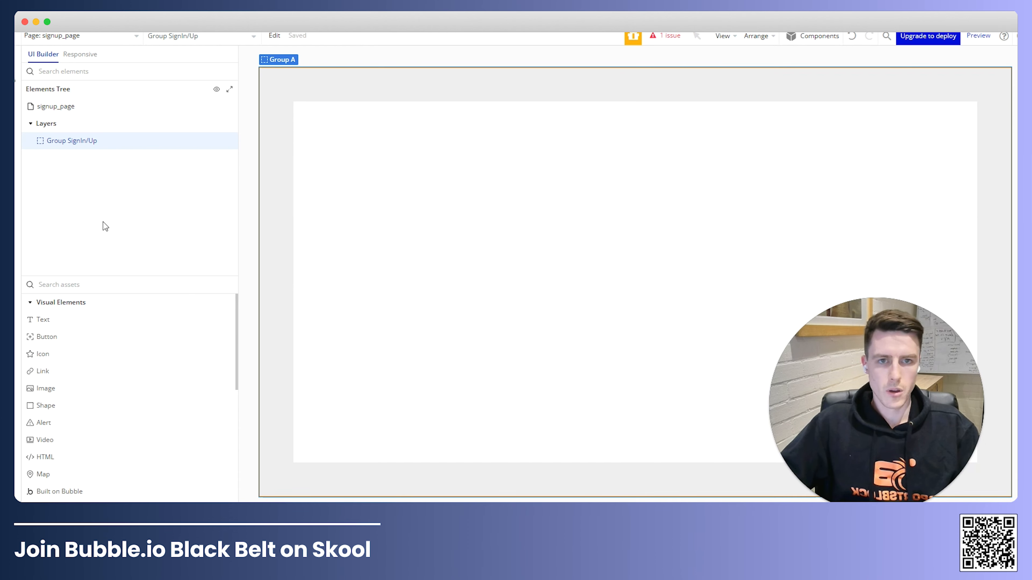
Place a second Group container inside Group SignIn/Up.
type("grou")
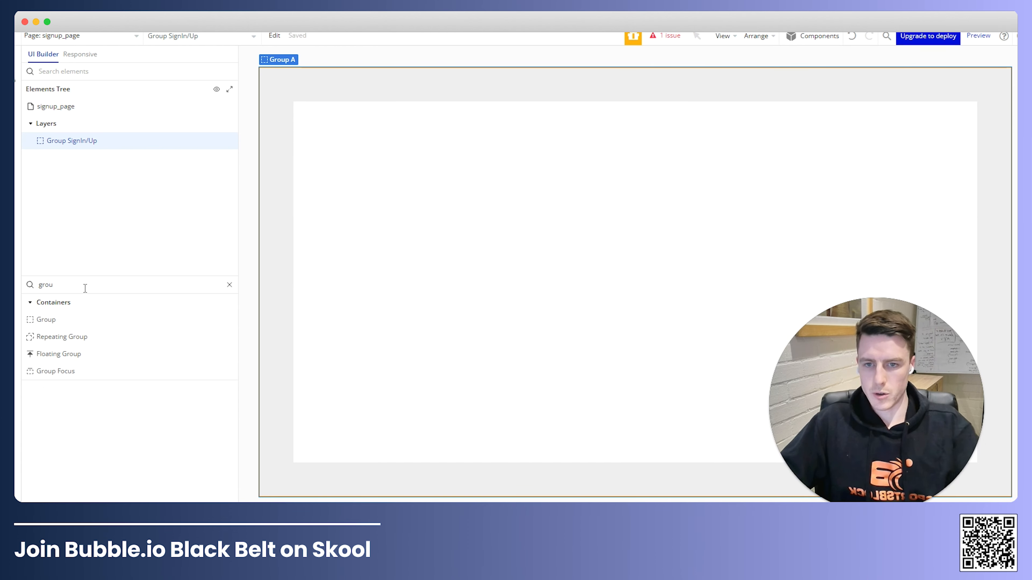
left_click(90, 310)
left_click(90, 307)
left_click(85, 322)
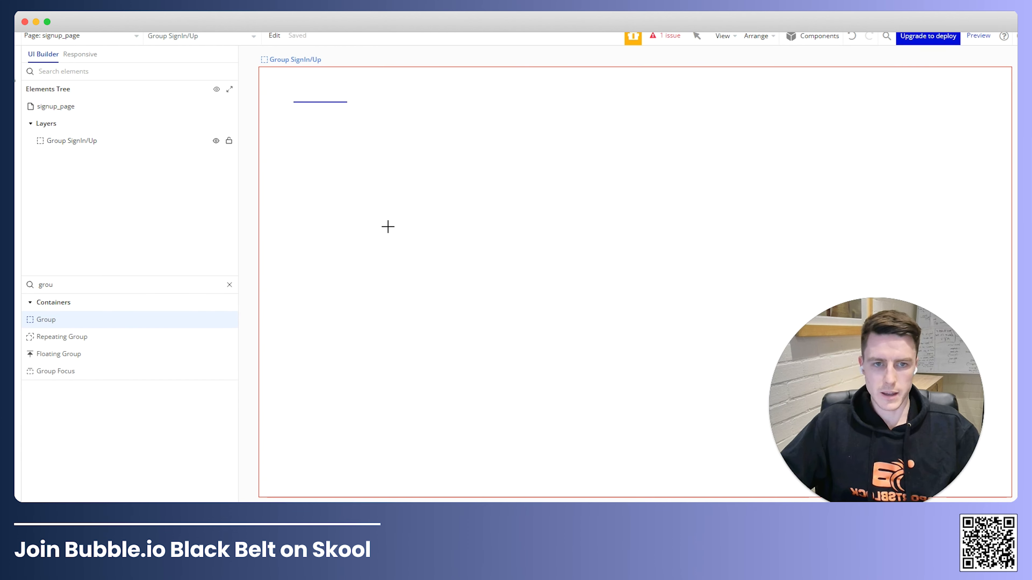
left_click(388, 227)
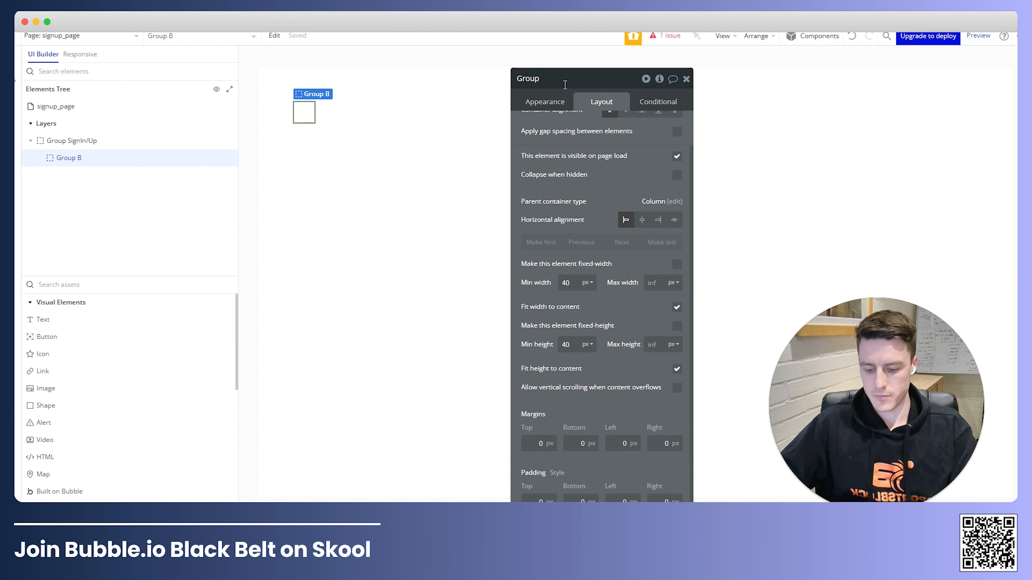
Rename the nested group Group Main and turn off fitting its width and height to content.
type("in")
left_click(676, 306)
left_click(676, 369)
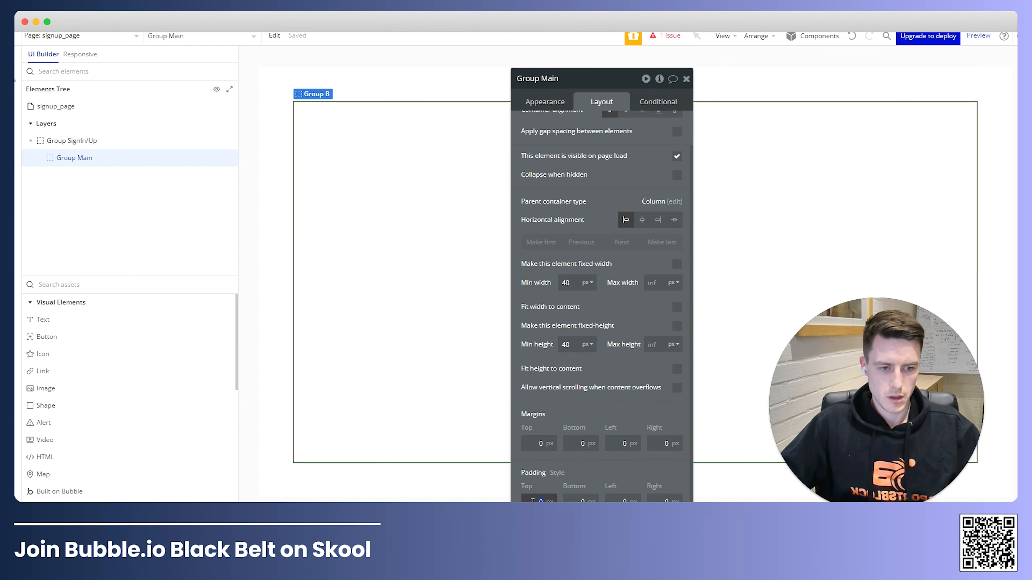
Set the top, bottom, left and right padding of Group Main to 32 px.
type("2")
key("Tab")
type("32")
key("Tab")
type("32")
key("Tab")
type("32")
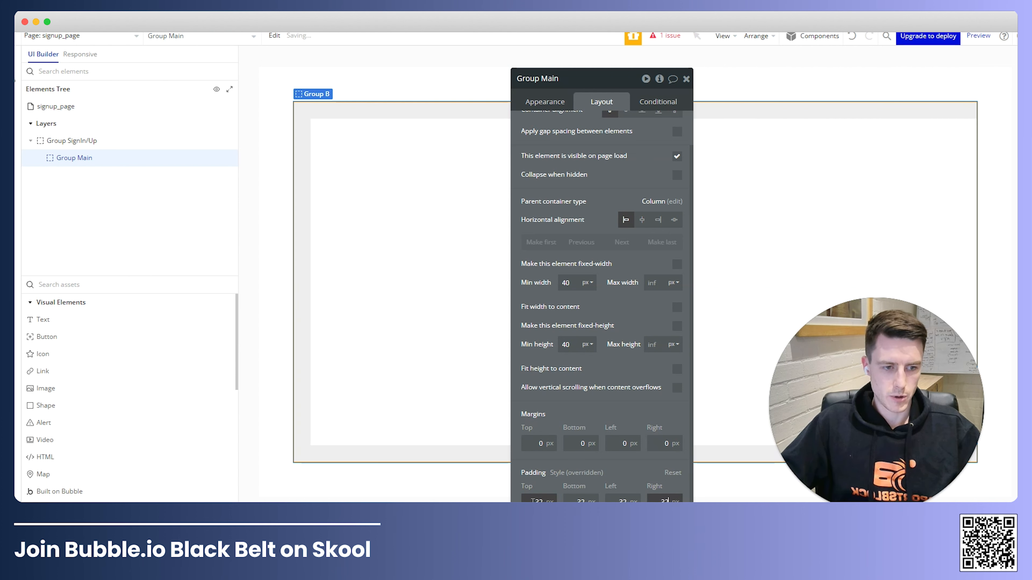
key("Tab")
Give Group Main a solid border on all sides with a roundness of 10.
left_click(545, 102)
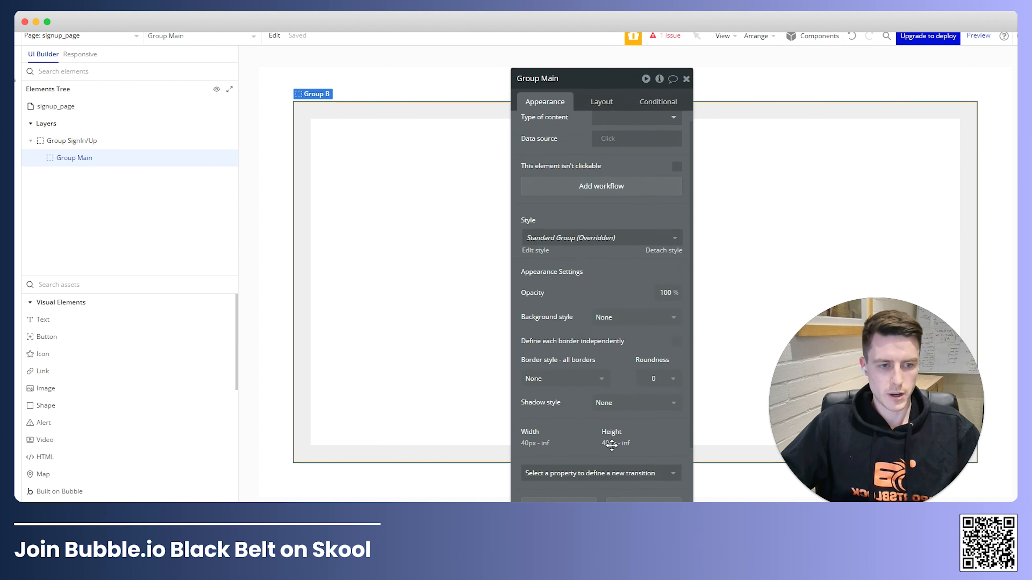
scroll(589, 365, "down", 2)
left_click(577, 303)
left_click(548, 347)
left_click(651, 300)
left_click(648, 396)
Set Group Main's border color to the Borders variable at 50% opacity and close its properties.
left_click(614, 345)
left_click(568, 496)
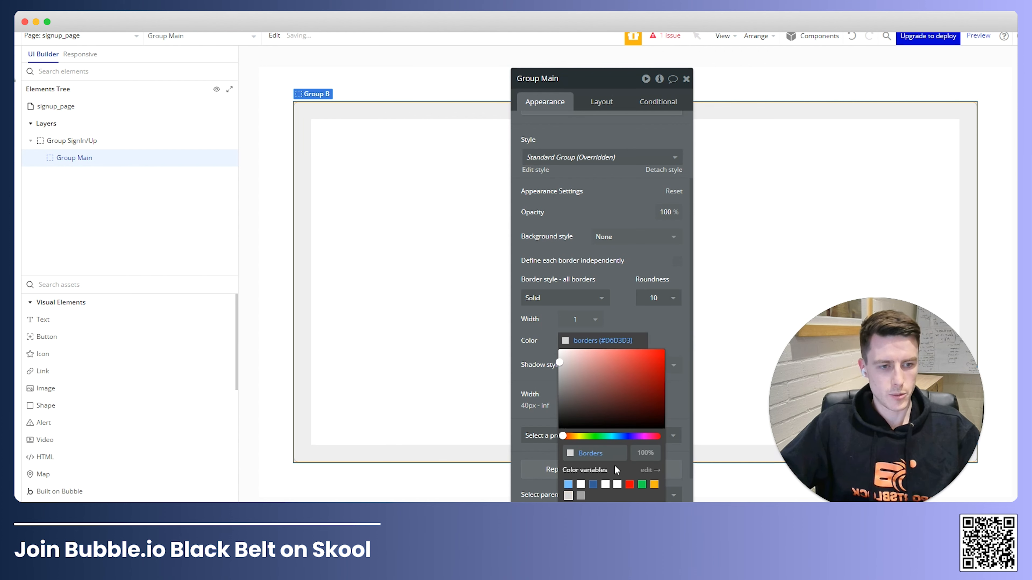
type("50")
key("Tab")
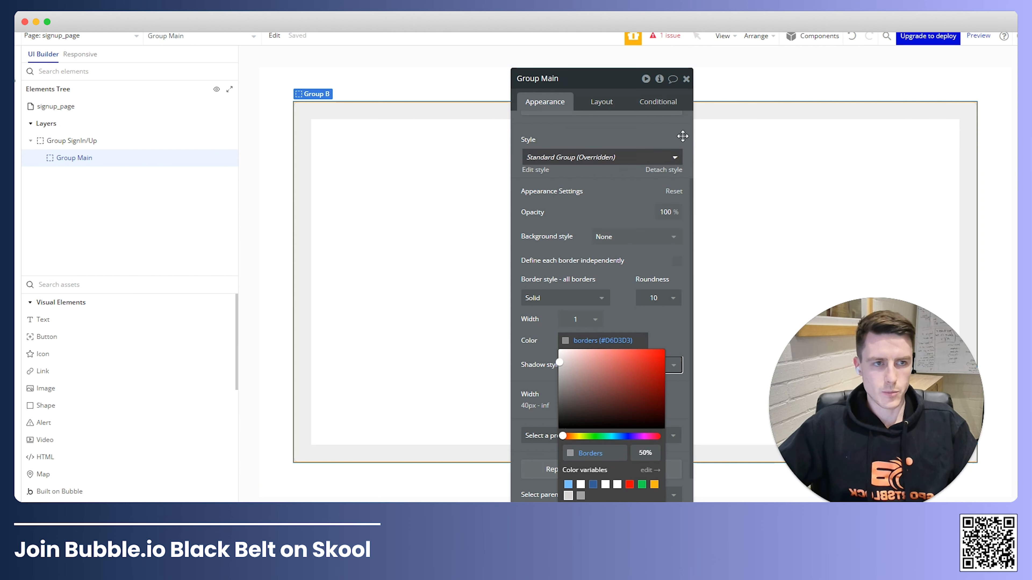
left_click(686, 78)
Place a Text element inside Group Main reading "Build better with Bubble Black Belt".
left_click(45, 320)
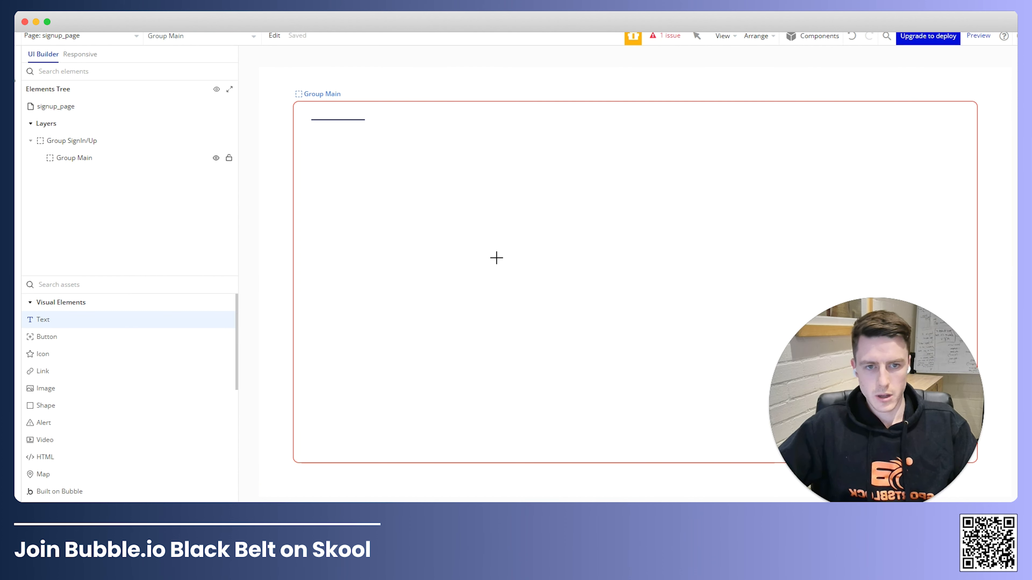
left_click(496, 258)
scroll(586, 173, "up", 3)
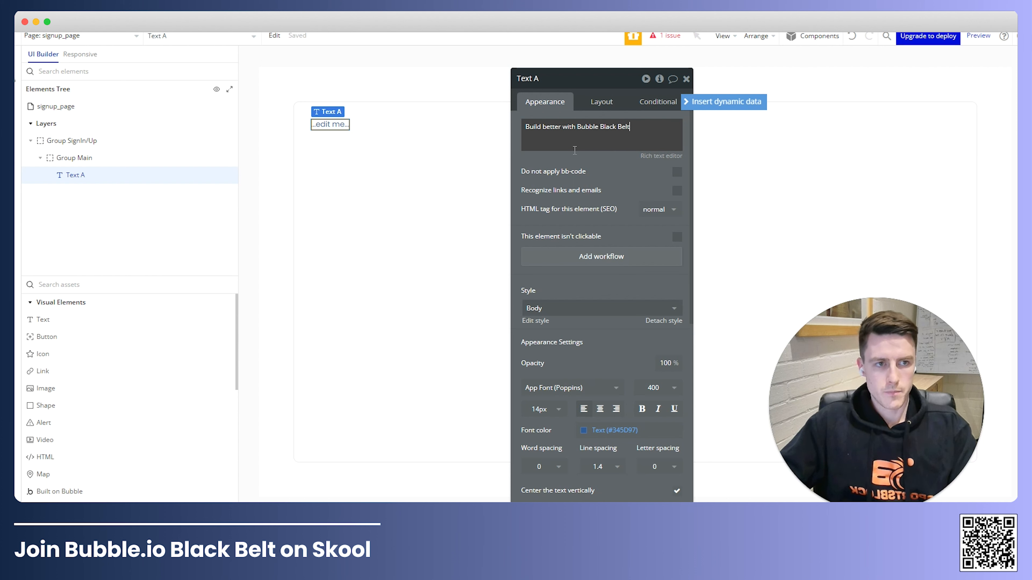
Set the heading text's font size to 56px and its font weight to 600.
left_click(557, 412)
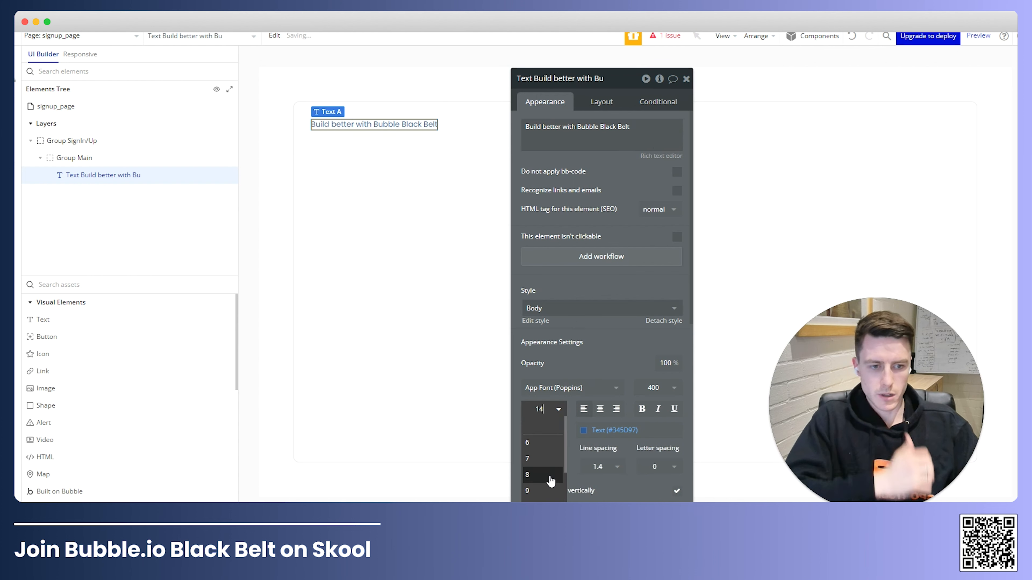
double_click(539, 410)
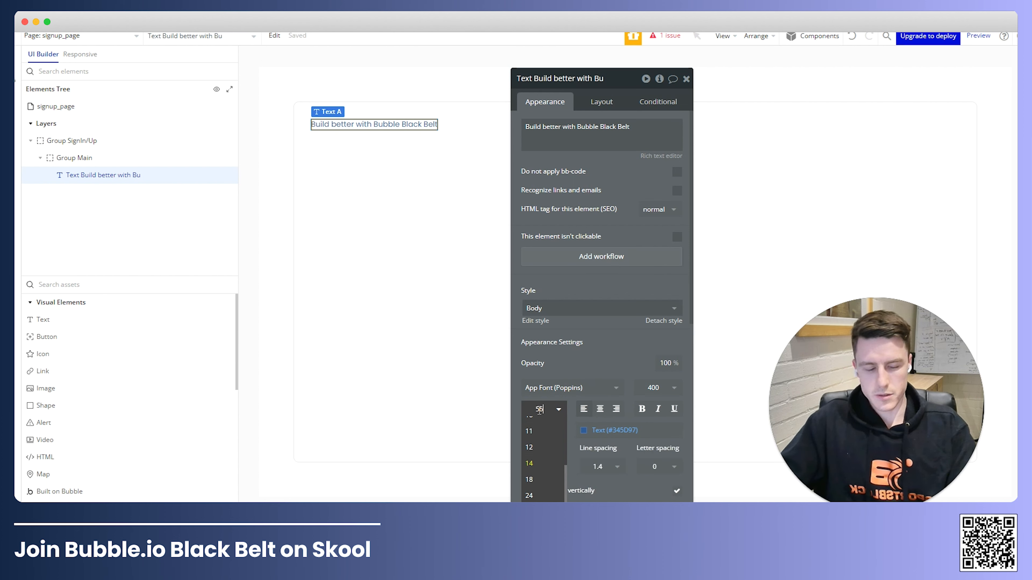
type("56")
key("Return")
left_click(656, 387)
scroll(657, 447, "down", 2)
left_click(662, 484)
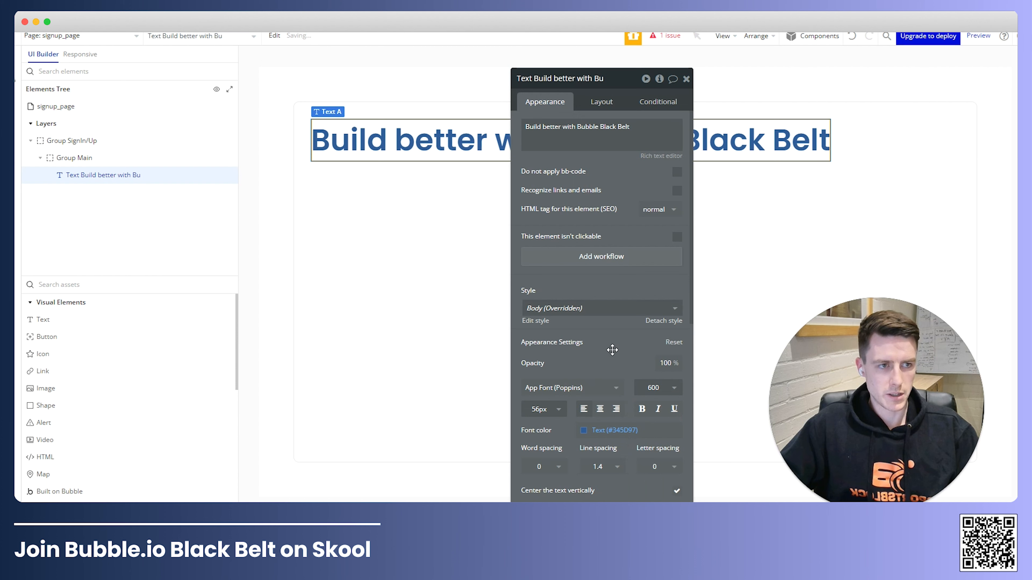
Change the heading's font color to the Primary color variable.
left_click(617, 431)
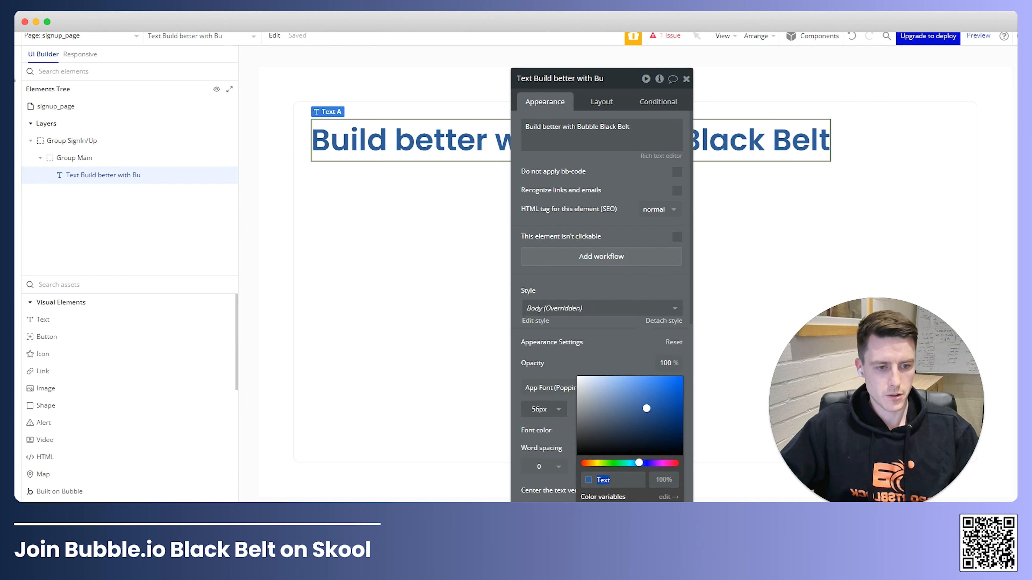
left_click(605, 513)
left_click(602, 370)
Set the heading's maximum width to 500 px and move the property editor off the text.
left_click(590, 104)
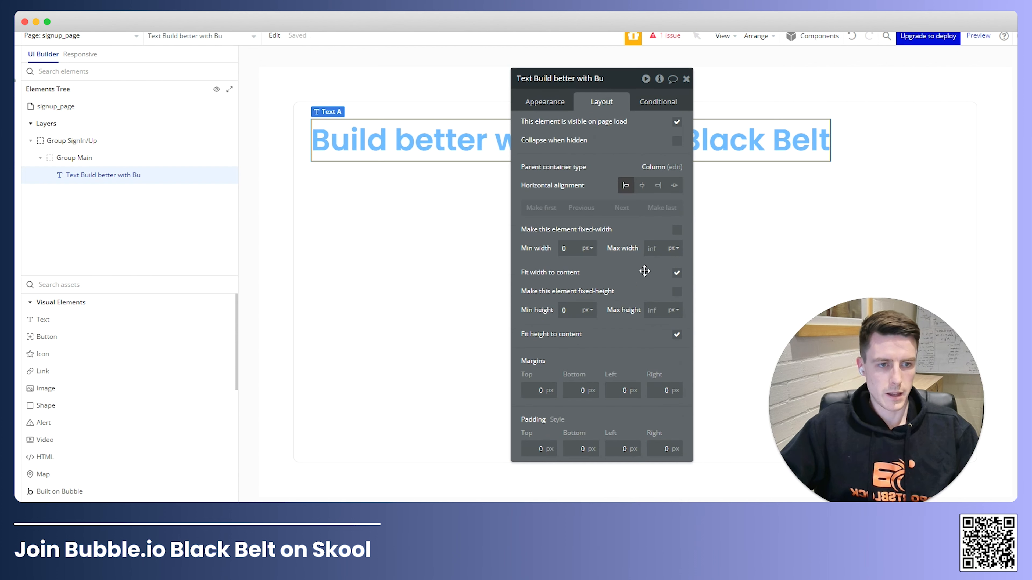
left_click(664, 249)
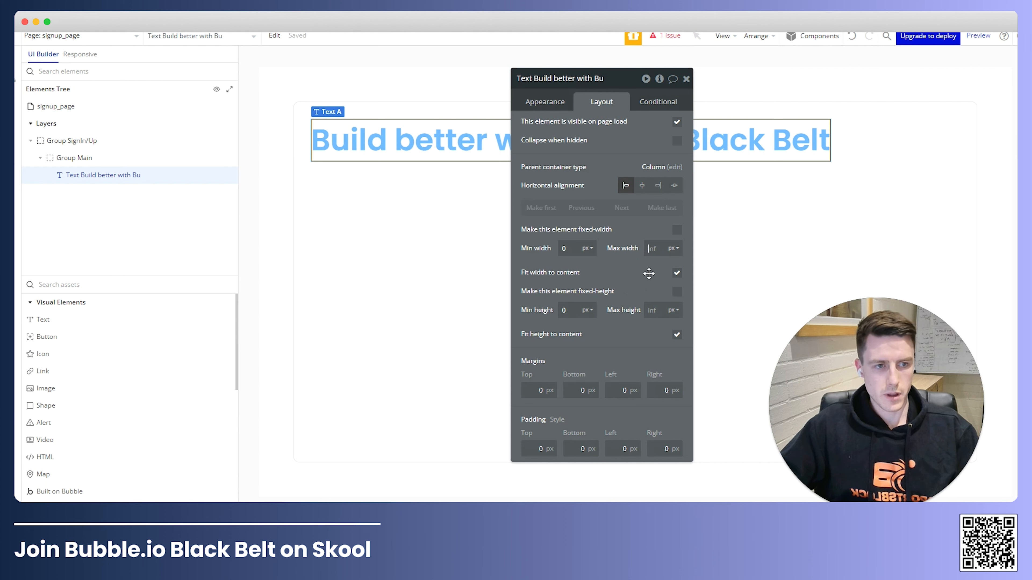
type("500")
left_click_drag(569, 223, 169, 223)
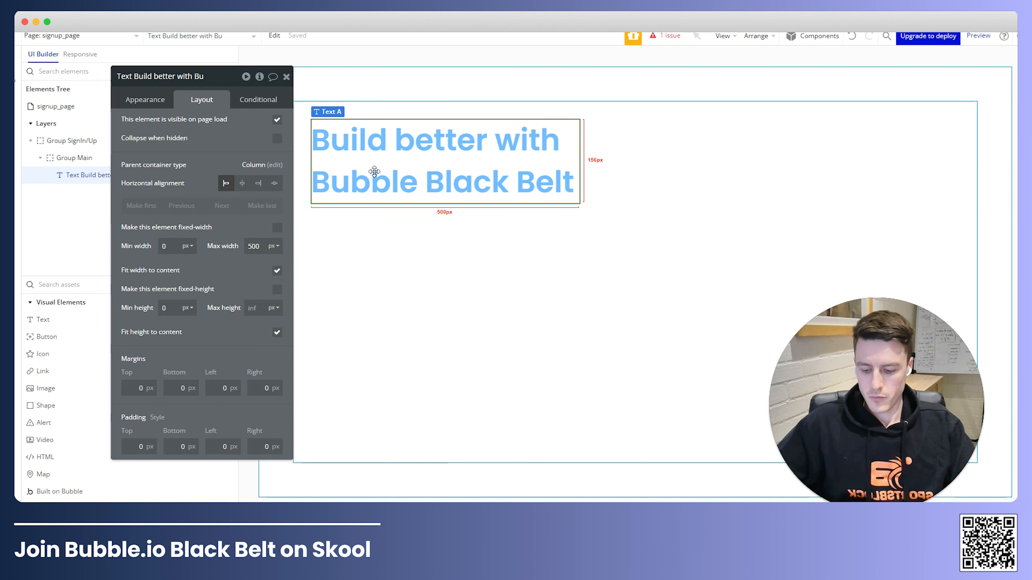
Duplicate the heading and replace the copy's text with "Learn to build quicker and better with point and click tutorials, videos, and community support.".
key("ctrl+d")
left_click(162, 102)
triple_click(206, 142)
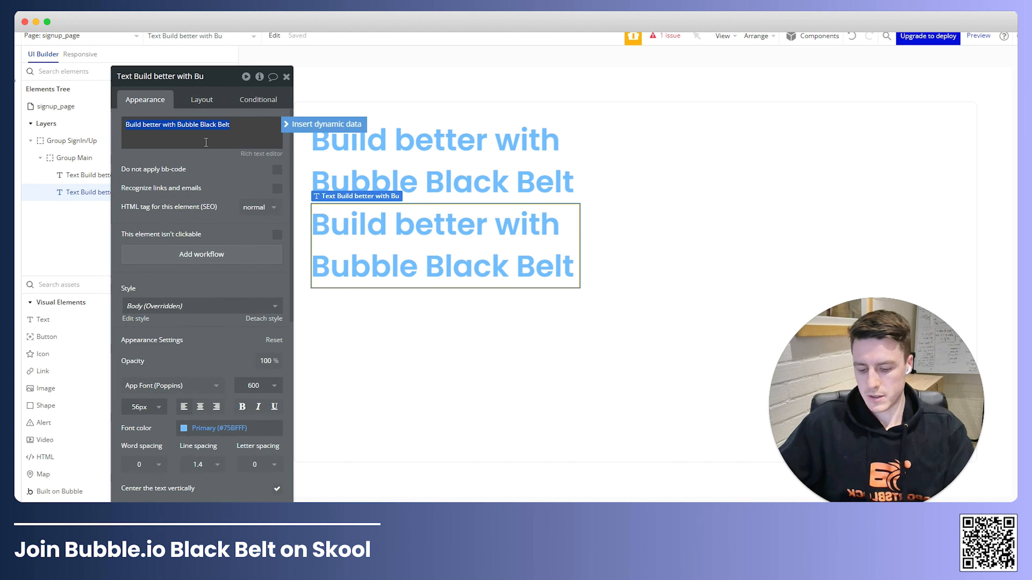
type("Learn to b")
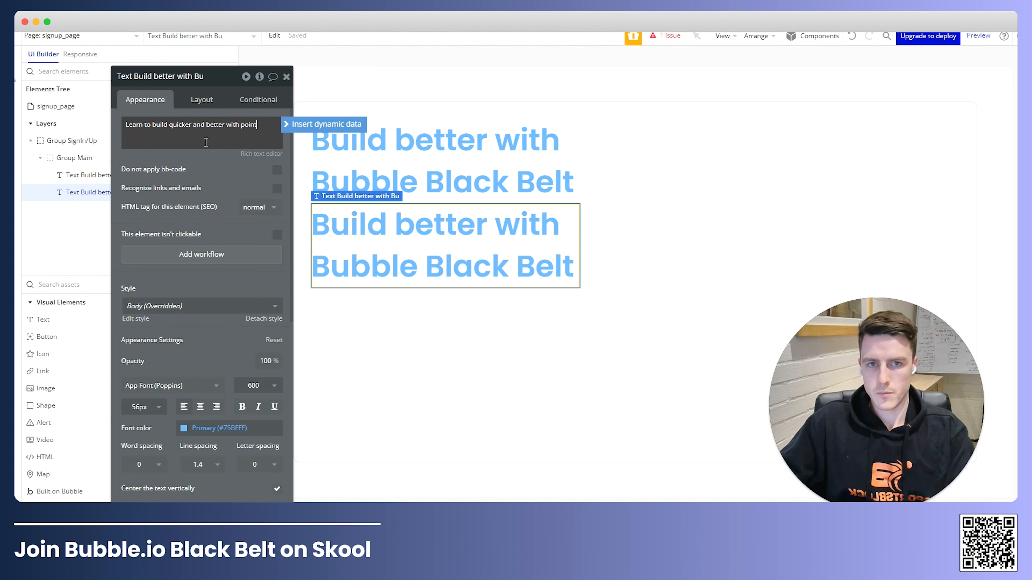
key("BackSpace")
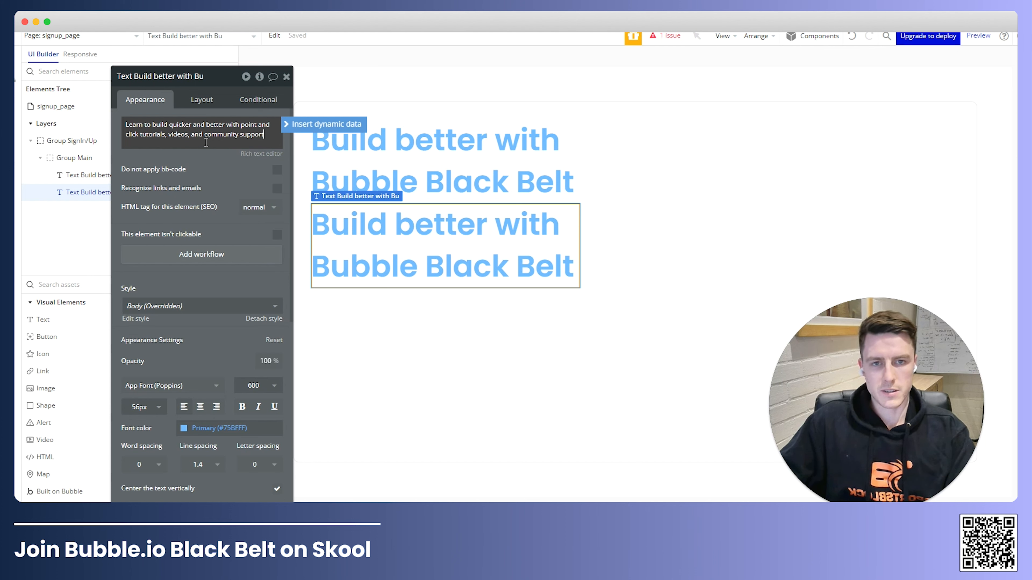
Set the subtitle's font size to 14px and its font color to the Grey variable.
left_click(159, 408)
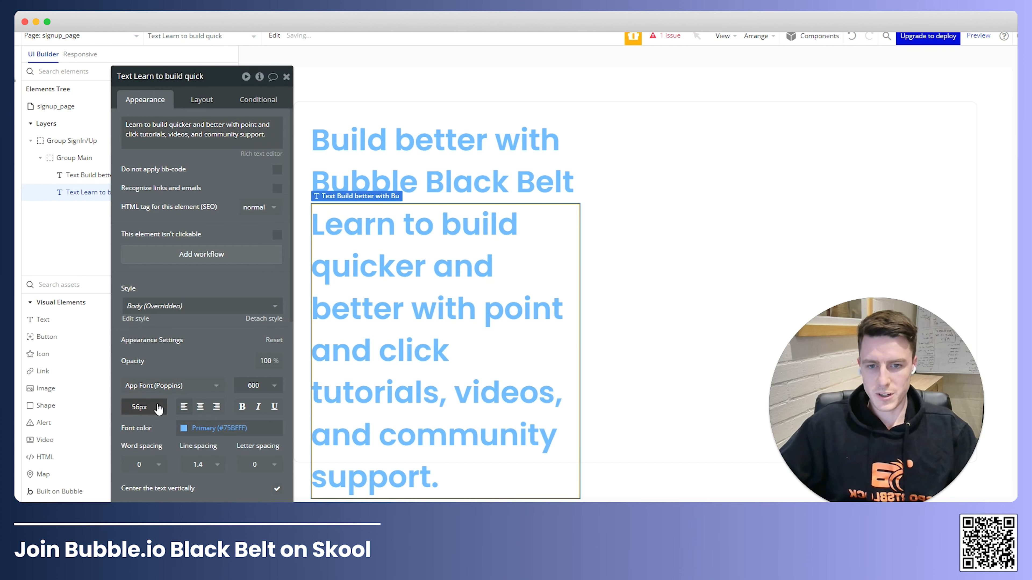
scroll(131, 495, "down", 2)
left_click(146, 468)
left_click(207, 435)
left_click(196, 520)
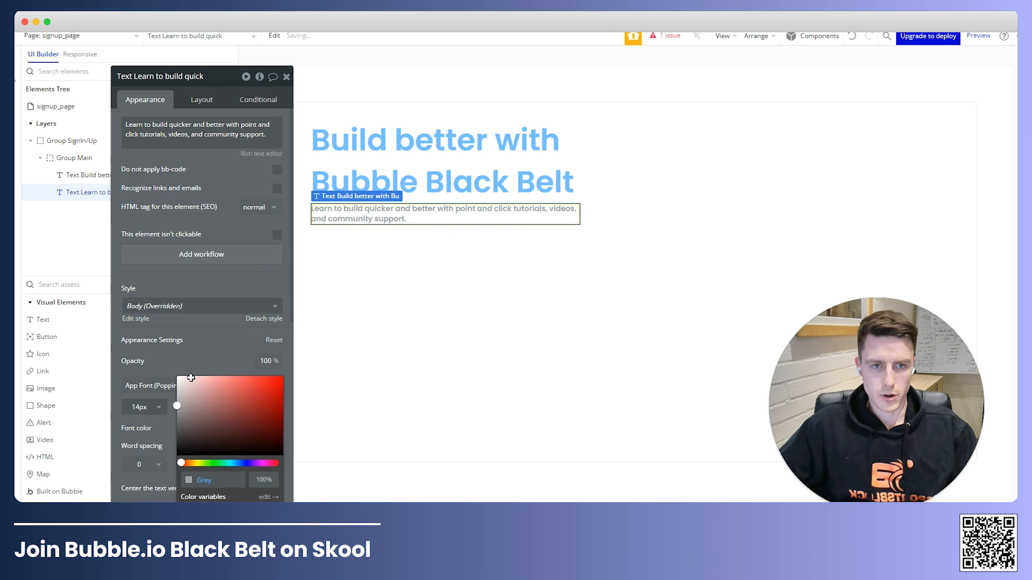
left_click(285, 337)
Set the subtitle's font weight to 400 (Regular).
left_click(257, 386)
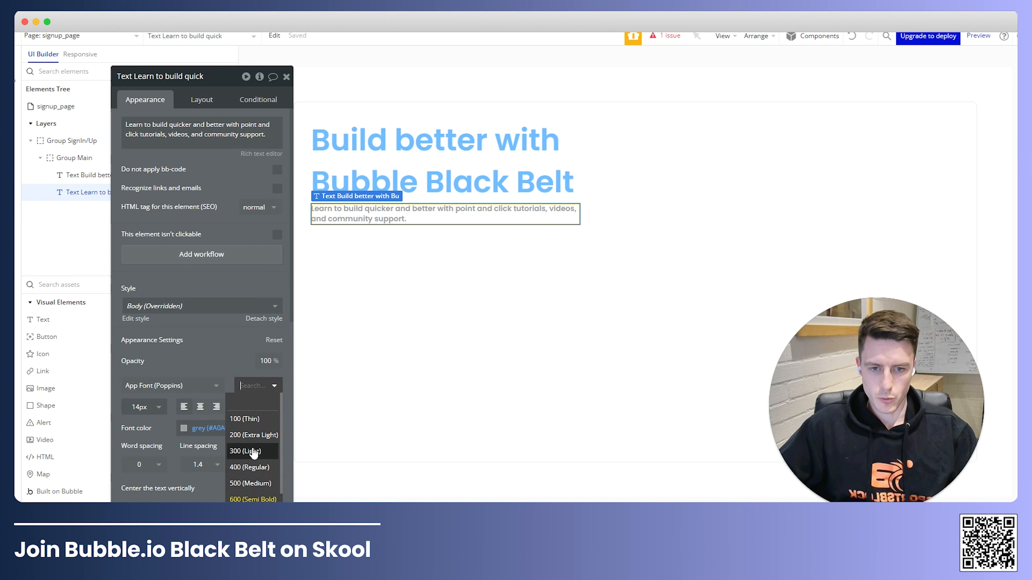
left_click(251, 469)
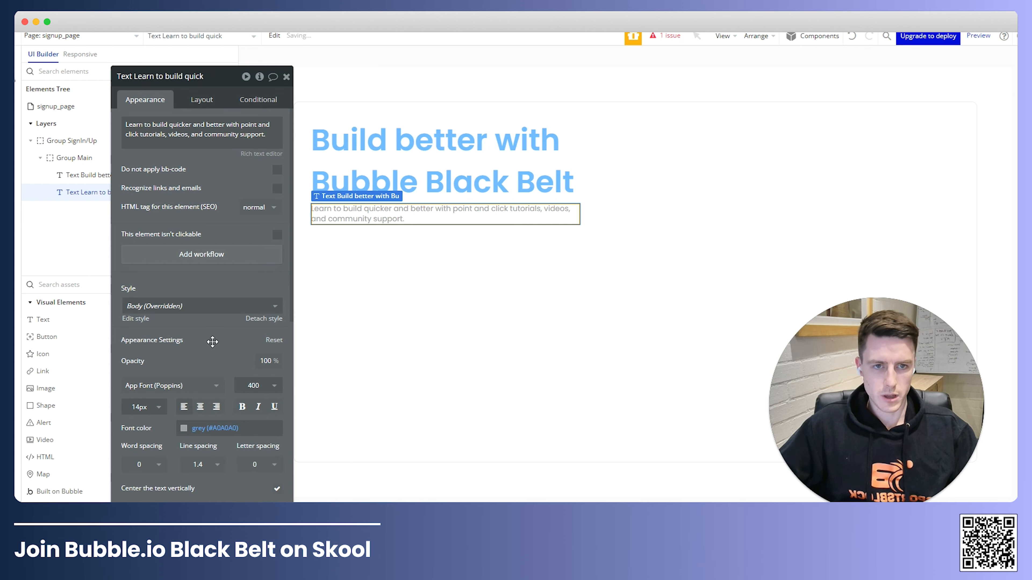
left_click(771, 310)
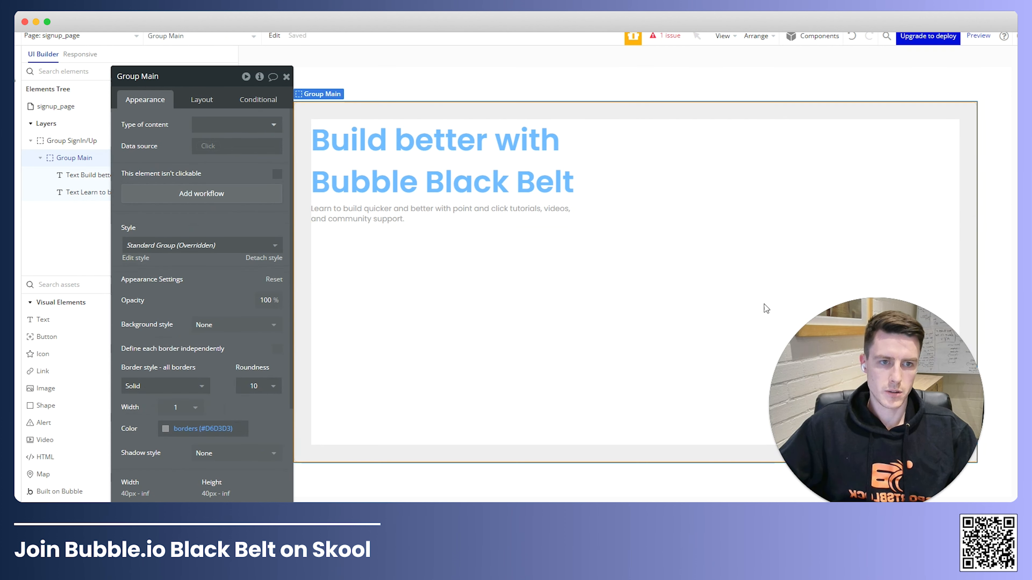
left_click(428, 223)
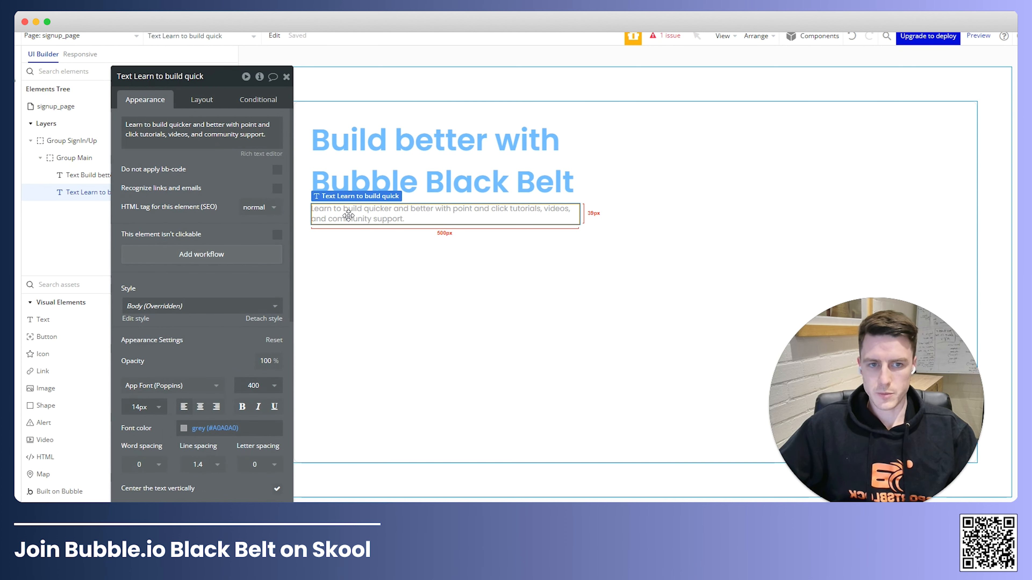
Place a Button element below the subtitle in Group Main and set its minimum height to 38 px.
left_click(46, 336)
left_click(516, 245)
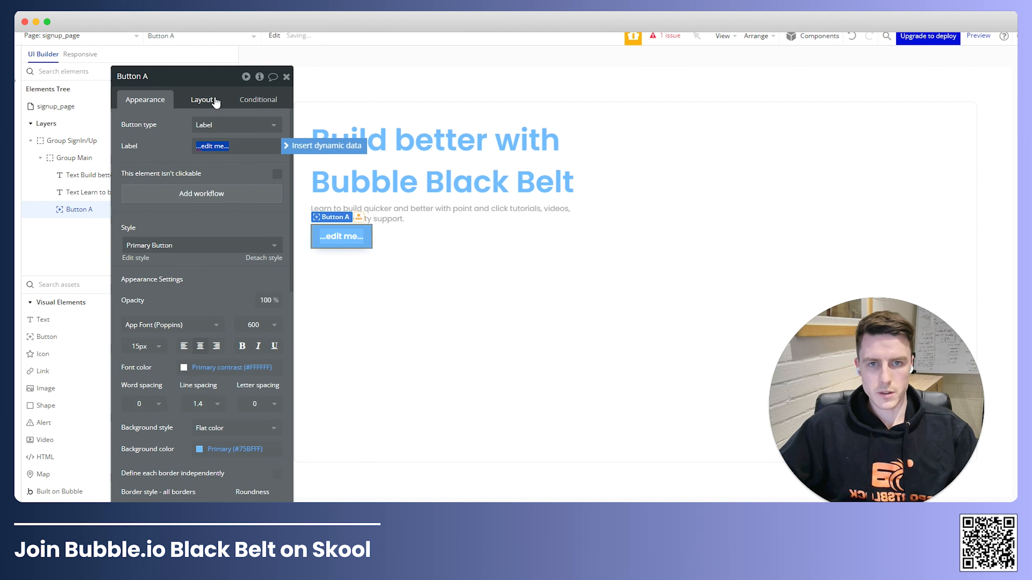
left_click(202, 100)
type("38")
key("Tab")
Set the button's font weight to 500 and its font size to 12px.
left_click(145, 100)
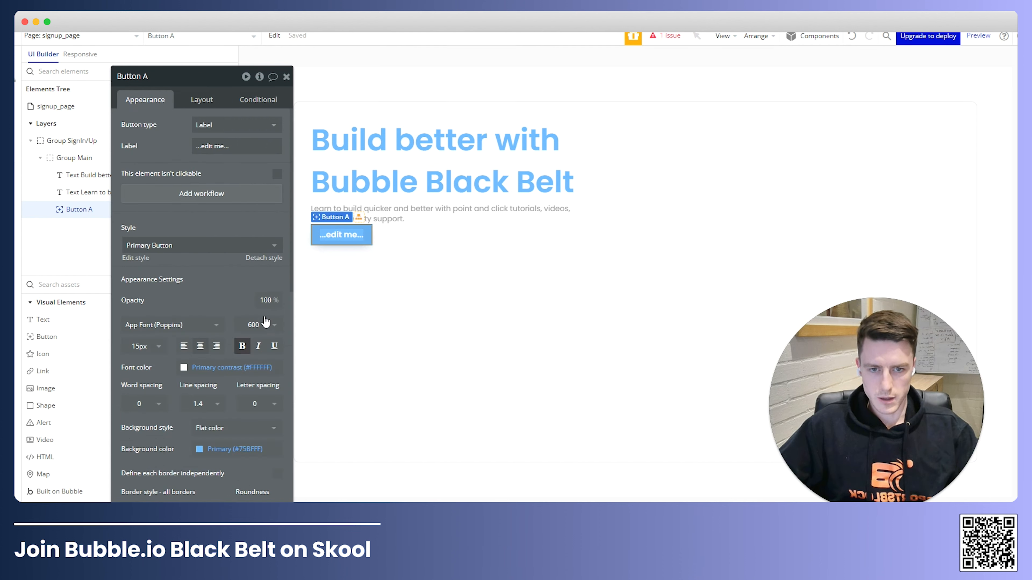
left_click(266, 325)
left_click(262, 423)
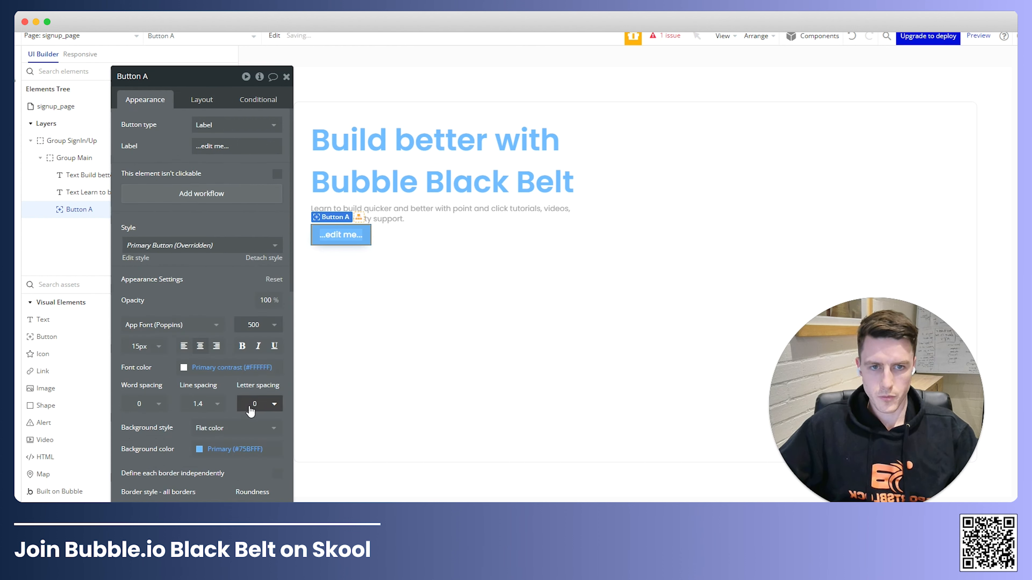
left_click(160, 347)
left_click(148, 477)
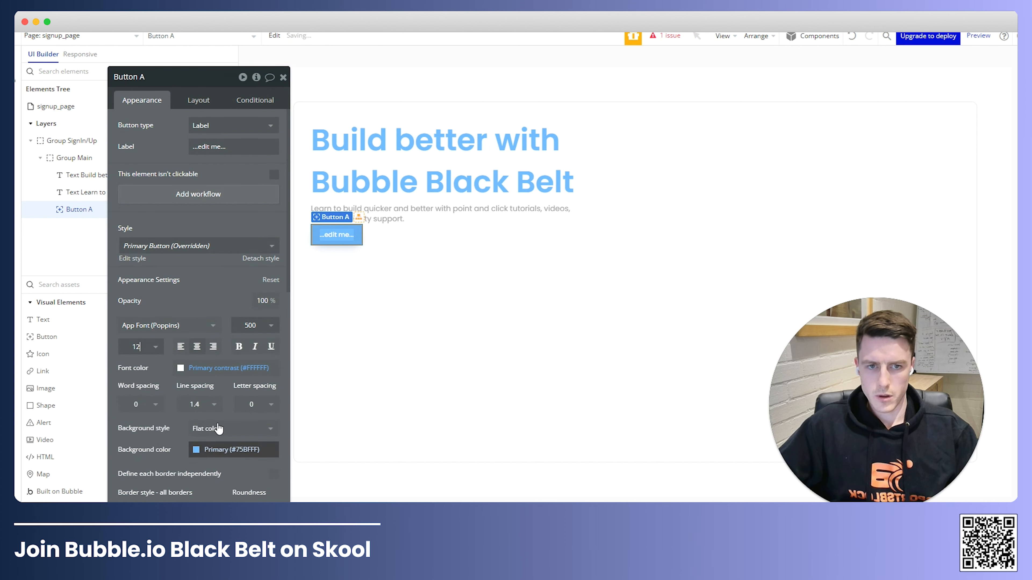
Label the button "Sign in".
left_click(217, 147)
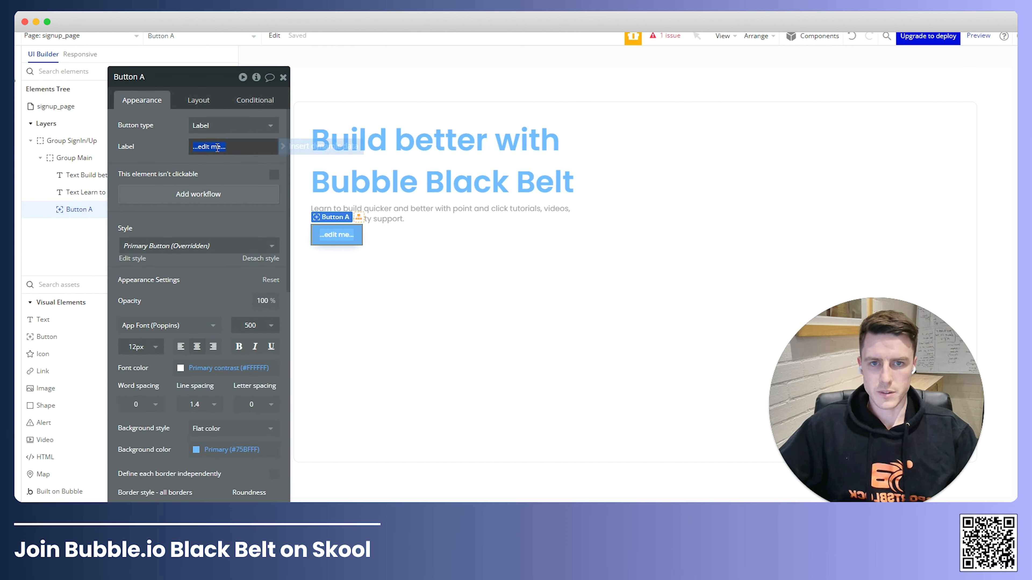
type("Sign In")
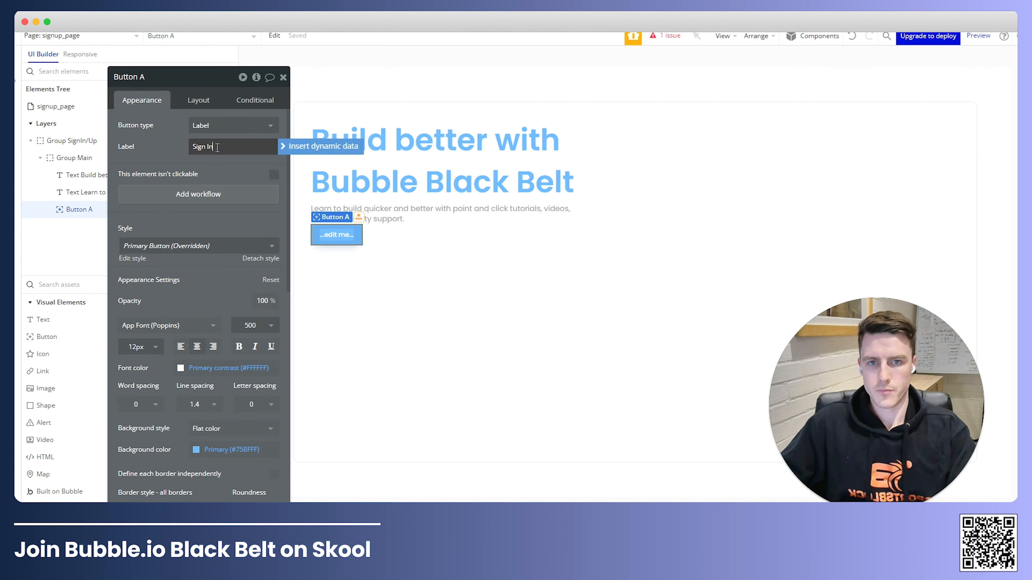
key("BackSpace")
key("BackSpace")
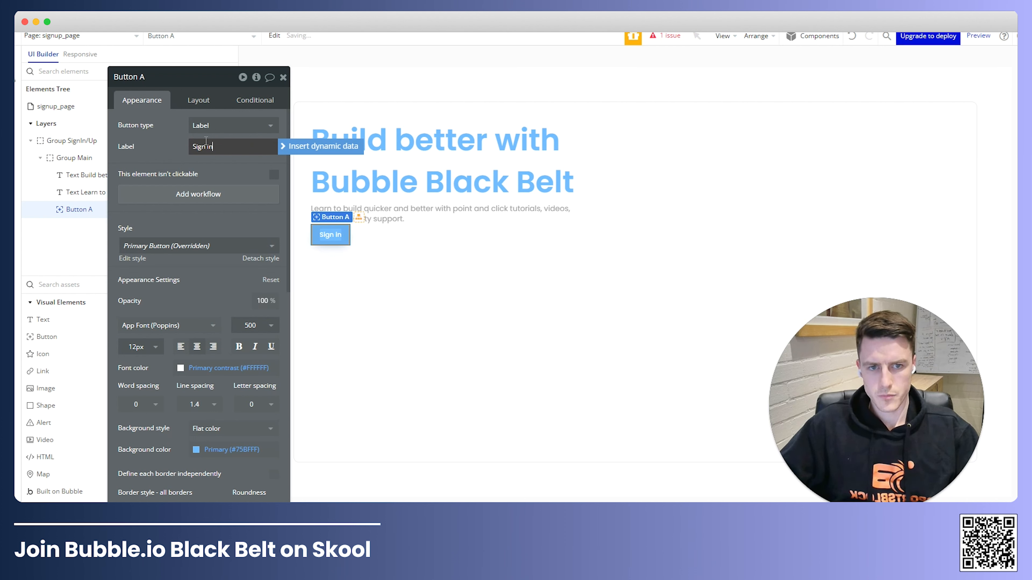
Set the button's minimum width to 200 px and rename the element Button Signin.
left_click(194, 94)
left_click(166, 249)
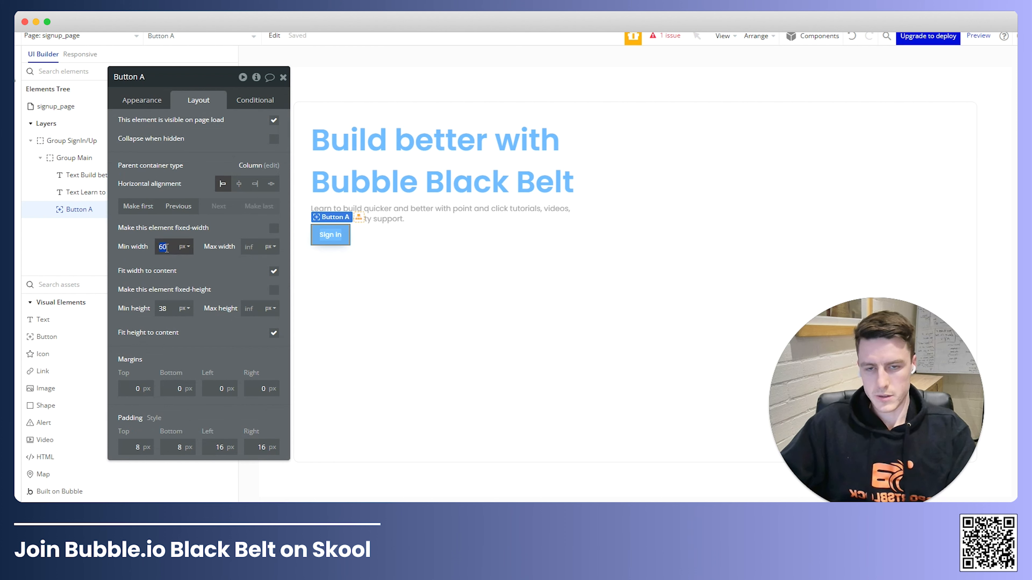
type("200")
key("Tab")
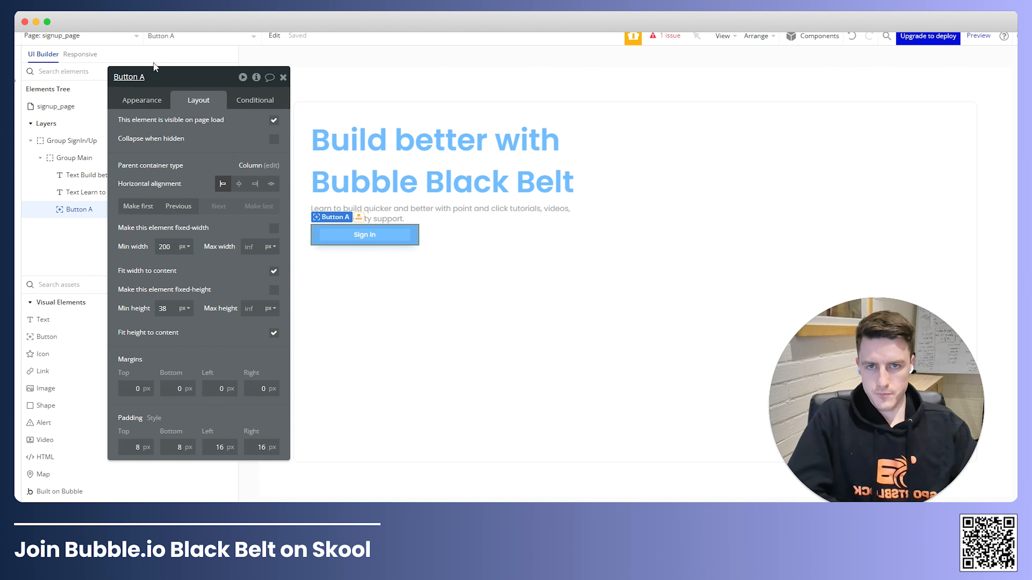
type("in")
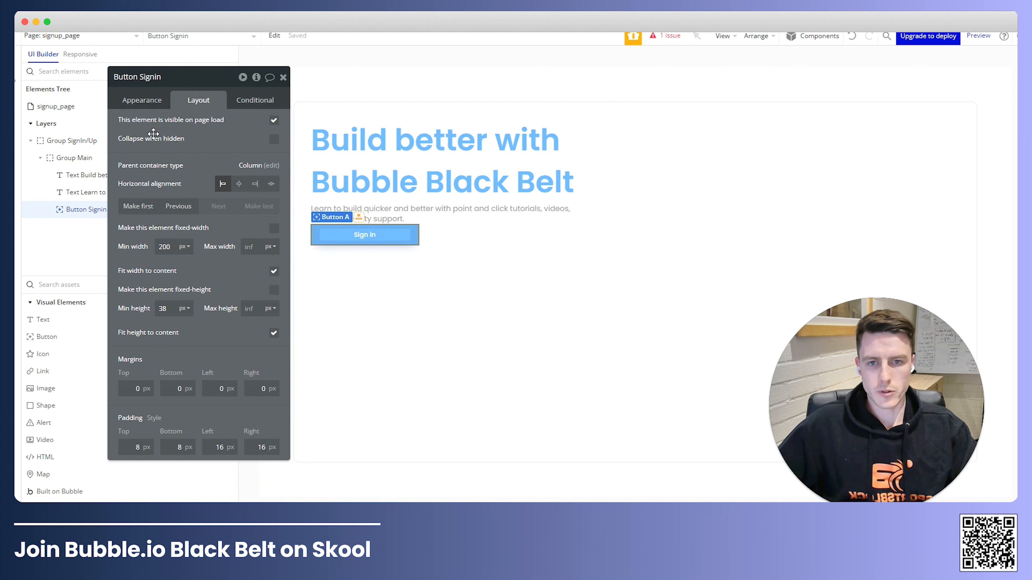
Preview signup_page in the browser to check the heading, subtitle and button.
left_click(141, 106)
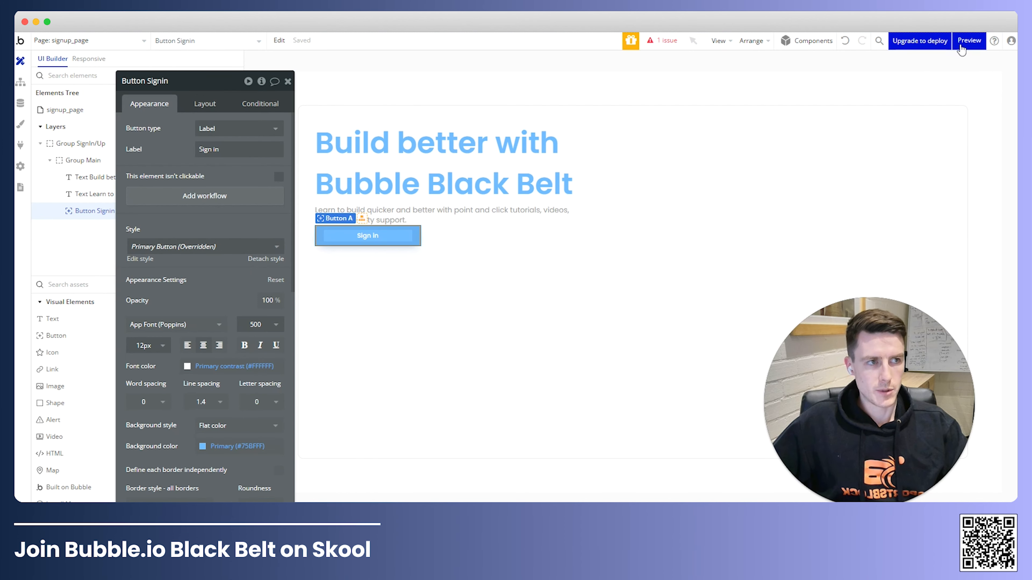
left_click(961, 45)
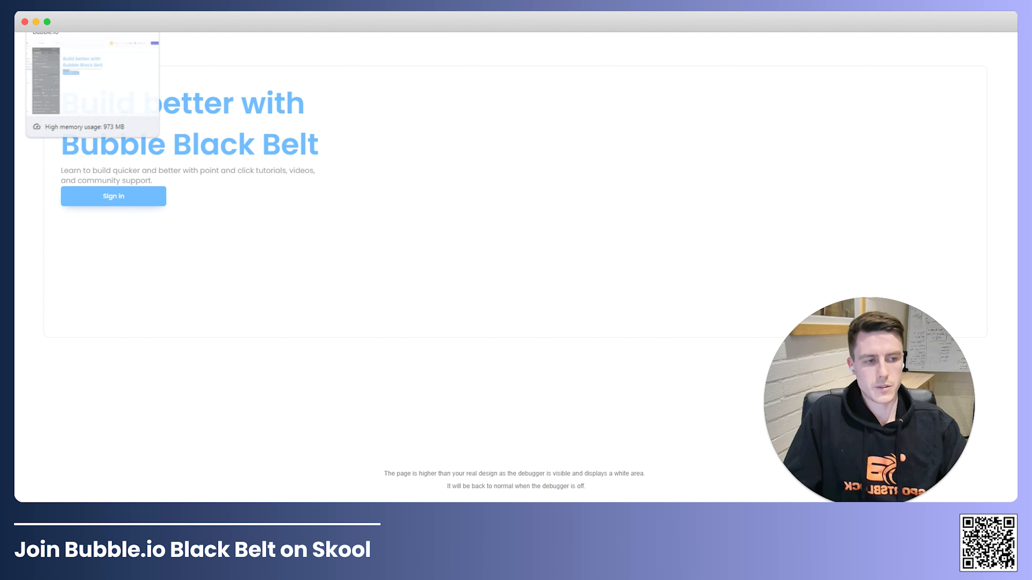
Back in the editor, duplicate the Sign in button and group the two buttons in a row container.
left_click(53, 21)
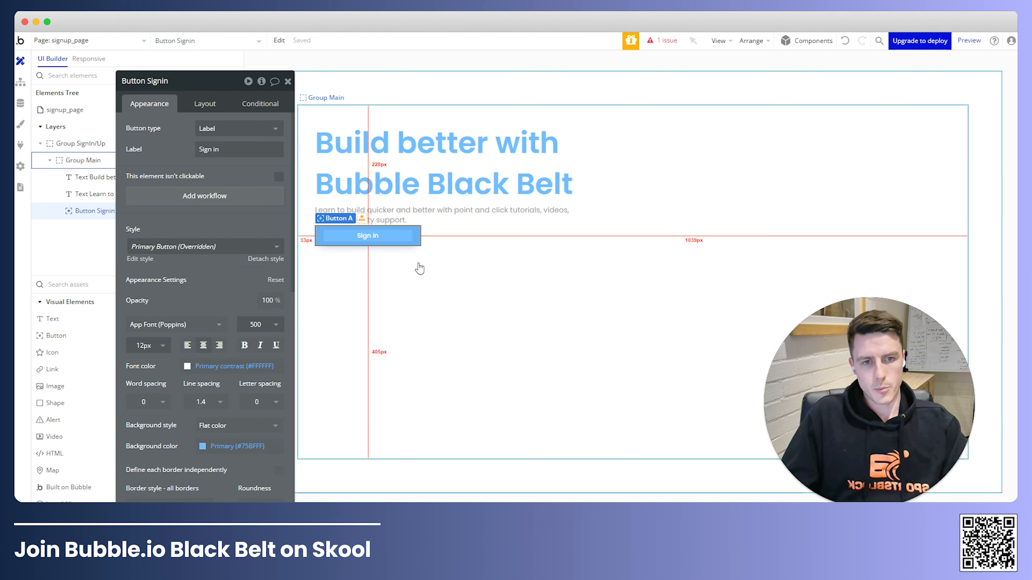
key("ctrl+c")
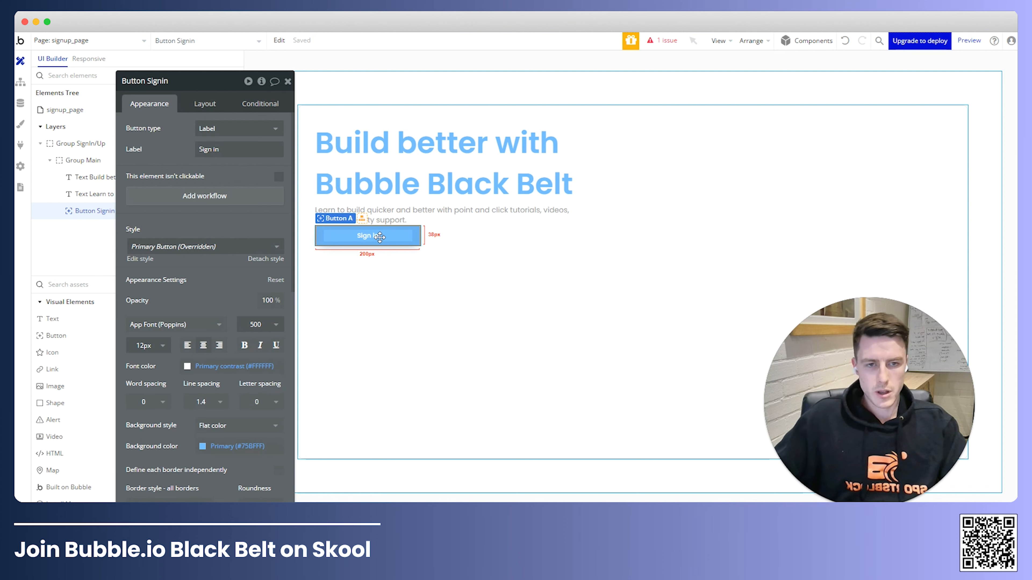
key("ctrl+v")
left_click(407, 236, "shift")
right_click(412, 233)
mouse_move(473, 302)
left_click(566, 316)
Rename the duplicated button element Button Signup.
left_click(507, 233)
key("BackSpace")
key("BackSpace")
key("BackSpace")
key("BackSpace")
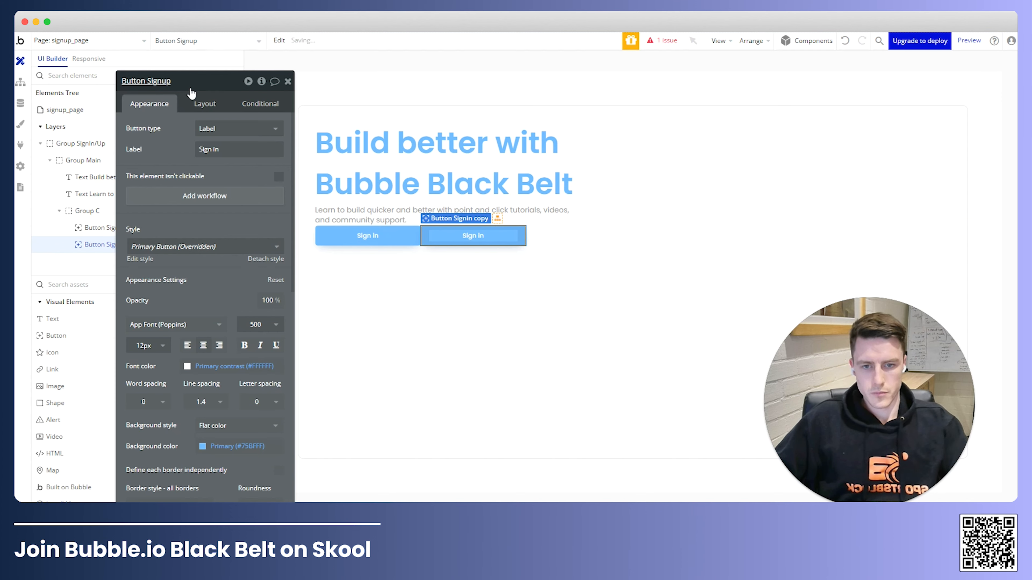
Set Button Signup's background color to the Text color variable (#345D97).
left_click(230, 425)
left_click(326, 374)
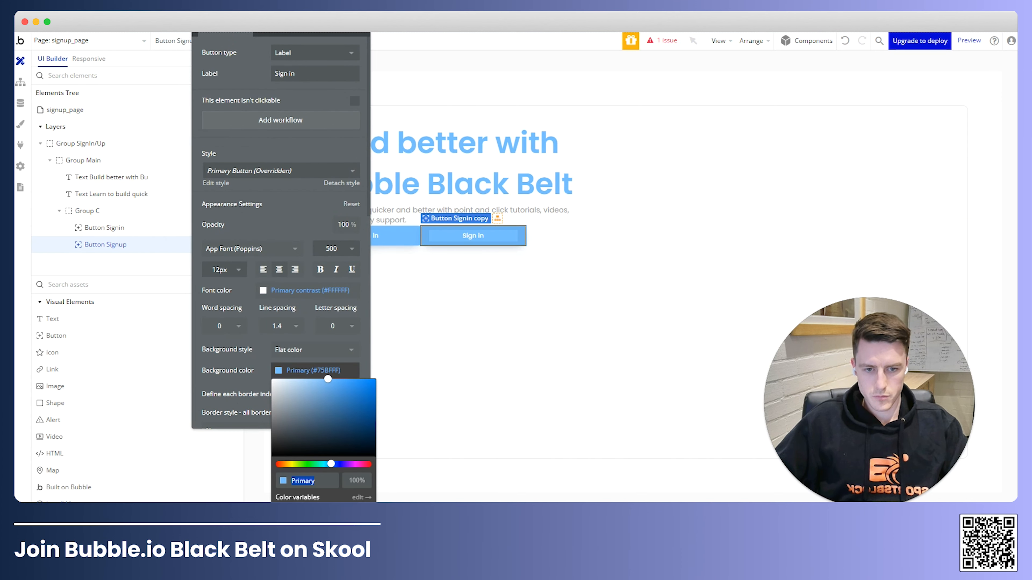
key("ctrl+v")
left_click(218, 374)
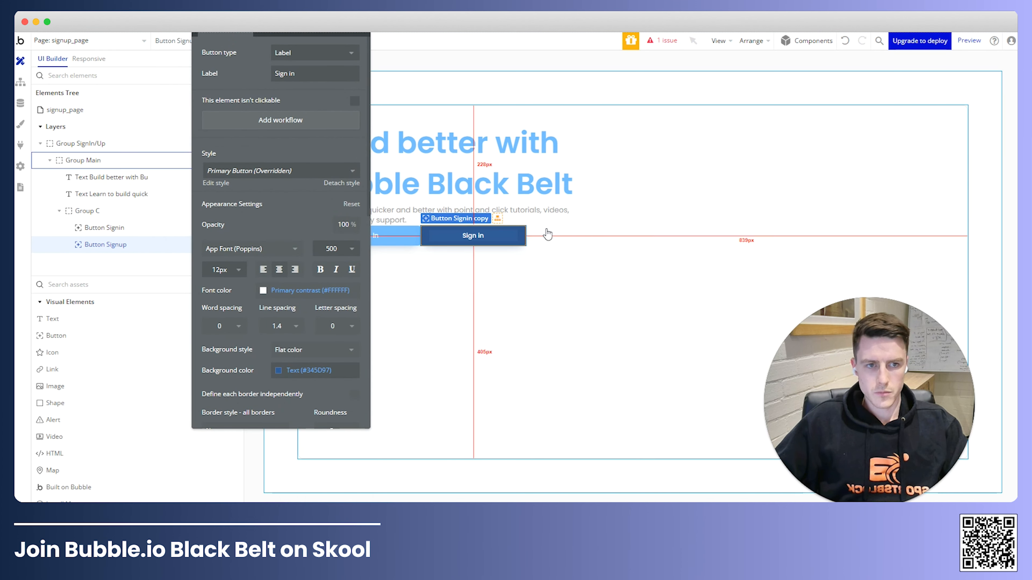
Rename the row group holding the two buttons Group Buttons.
left_click(134, 210)
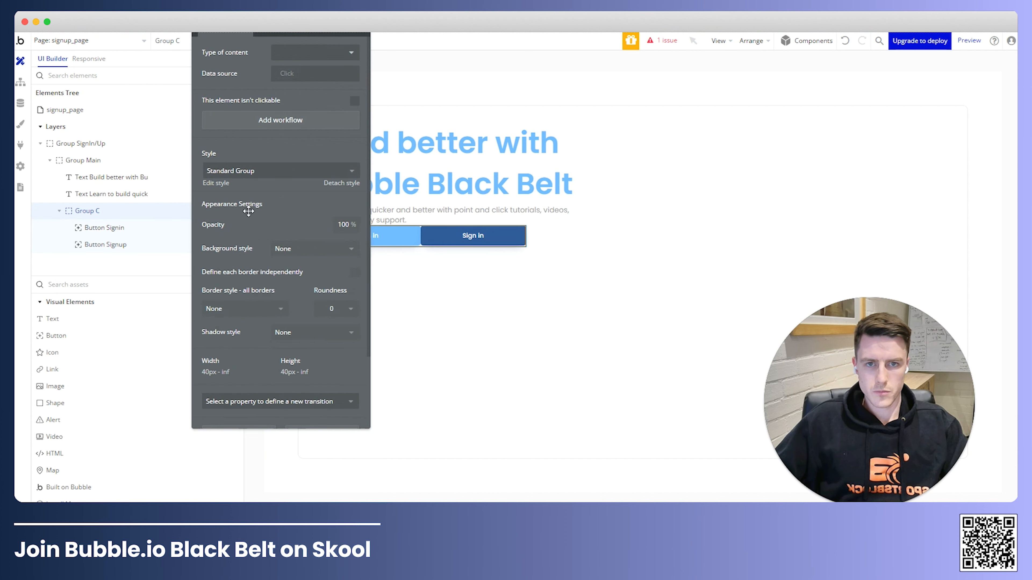
key("BackSpace")
type("Buttons")
key("Return")
Apply gap spacing between the elements of Group Buttons with a column gap of 12 px.
left_click(283, 117)
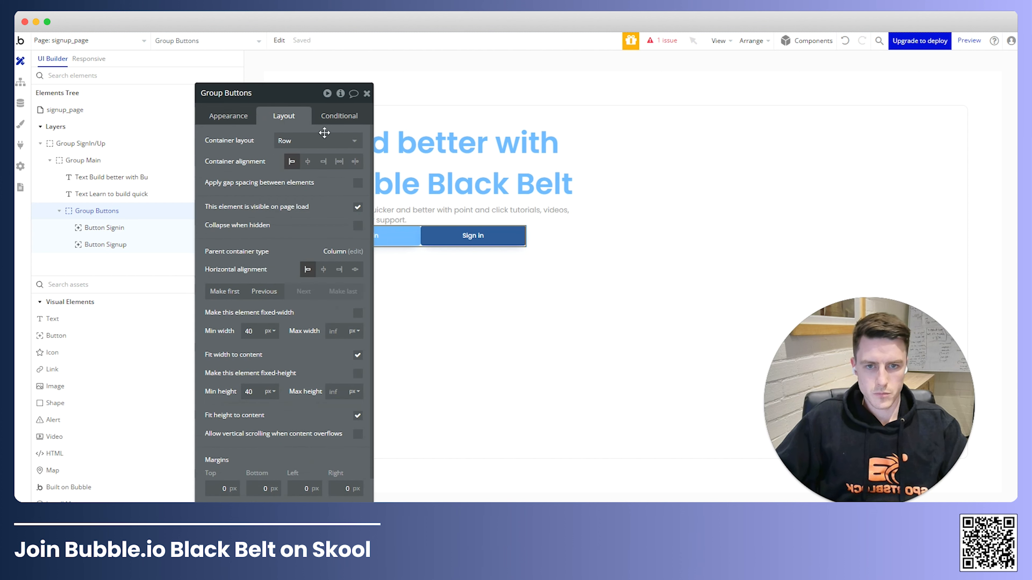
left_click(358, 184)
left_click(358, 203)
left_click_drag(354, 221, 300, 219)
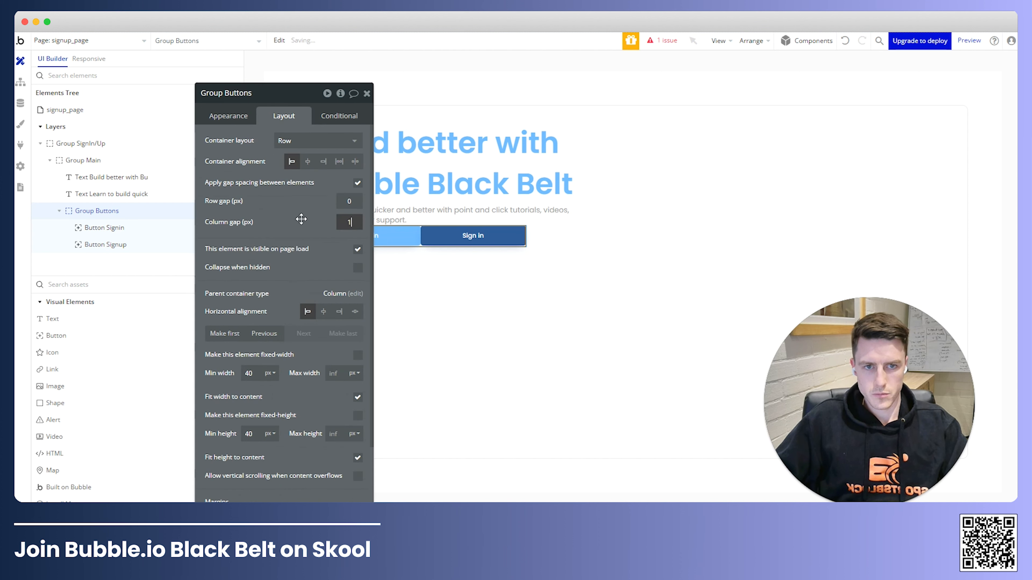
type("12")
key("Return")
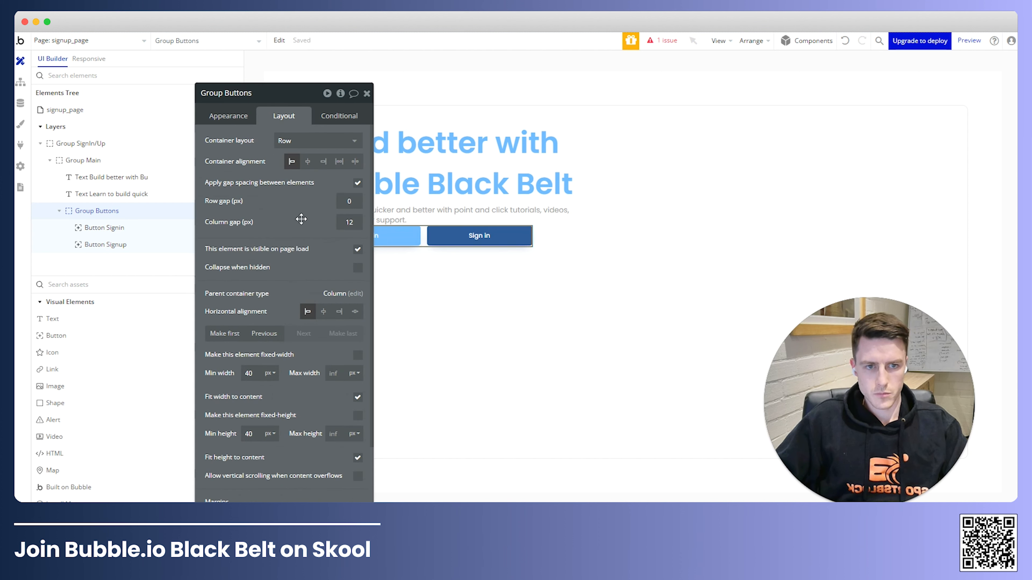
Duplicate Group Main inside Group SignIn/Up and set the parent group's container layout to Row.
left_click(649, 278)
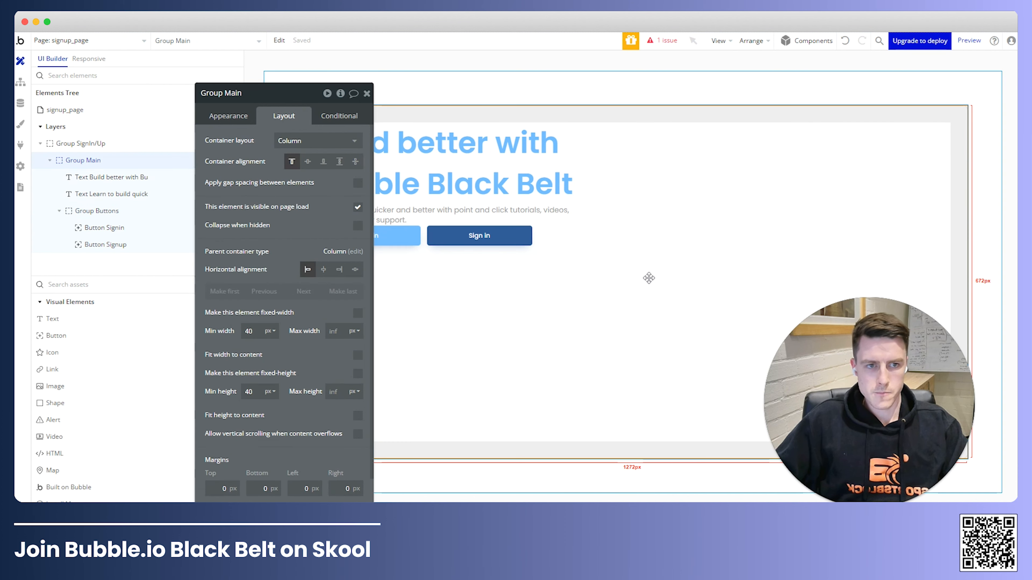
key("ctrl+c")
key("ctrl+v")
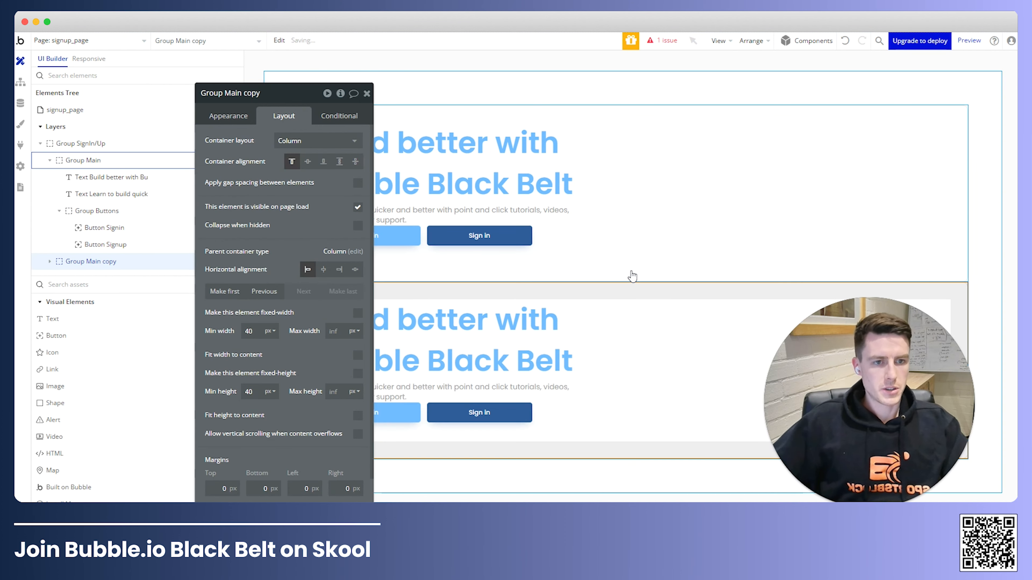
left_click(589, 100)
left_click(313, 141)
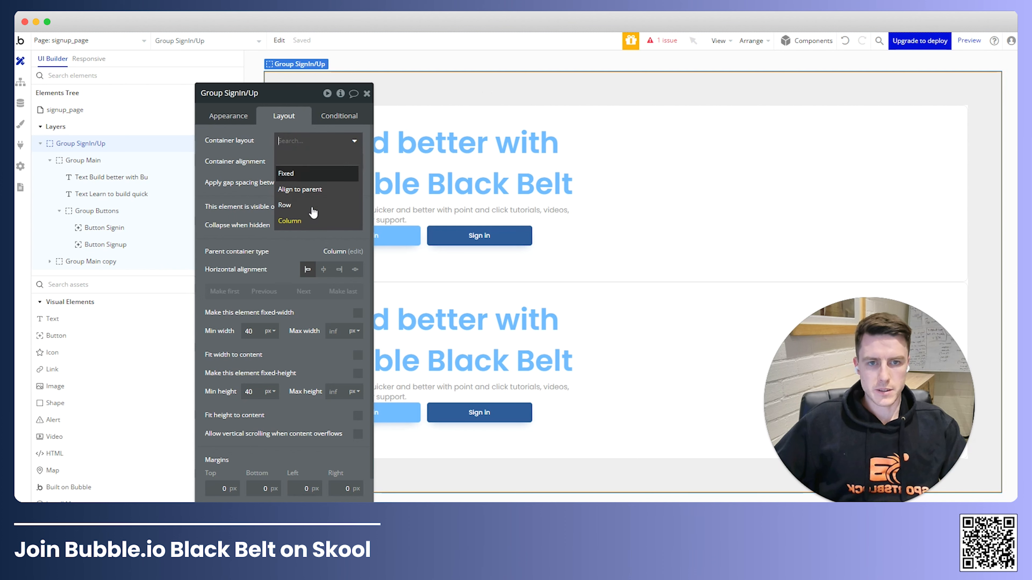
left_click(312, 208)
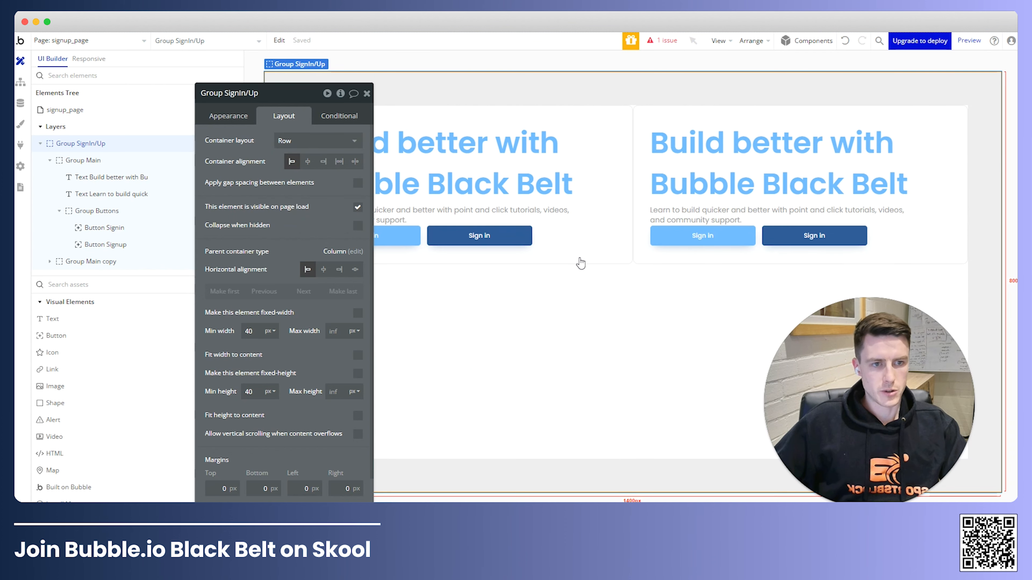
Set Group Main's minimum height to 100%.
left_click(580, 260)
key("BackSpace")
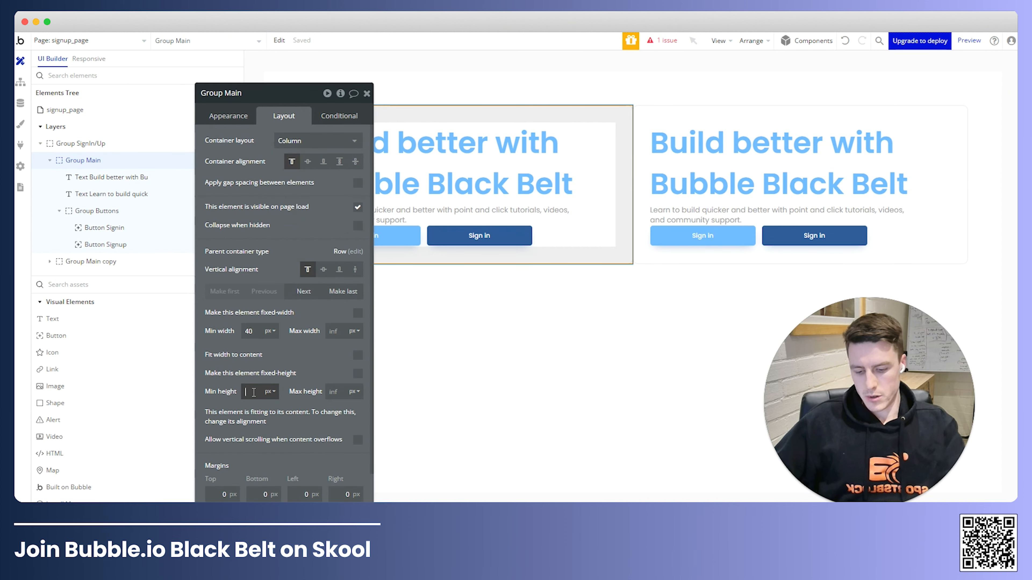
type("100")
left_click(270, 391)
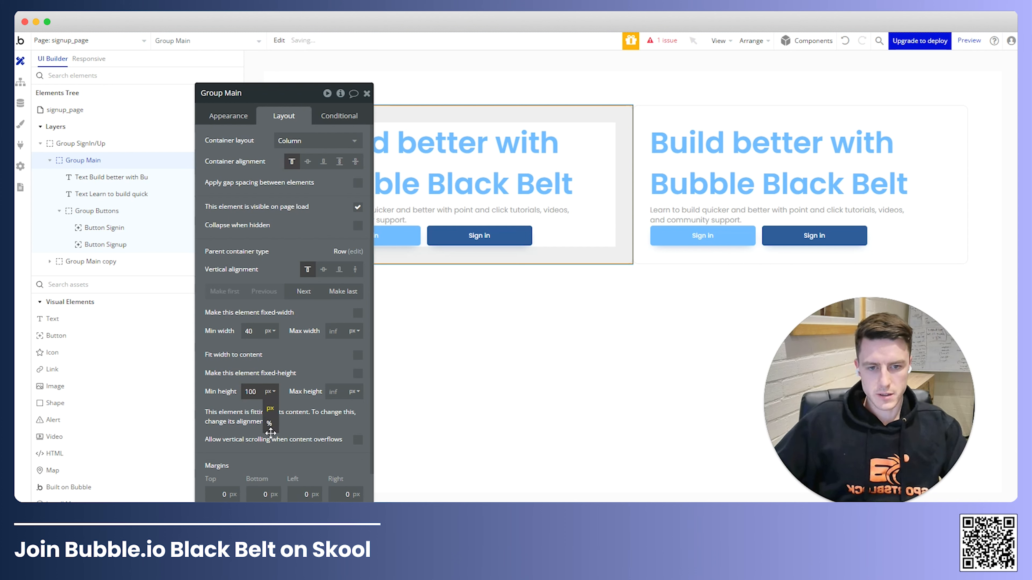
left_click(270, 419)
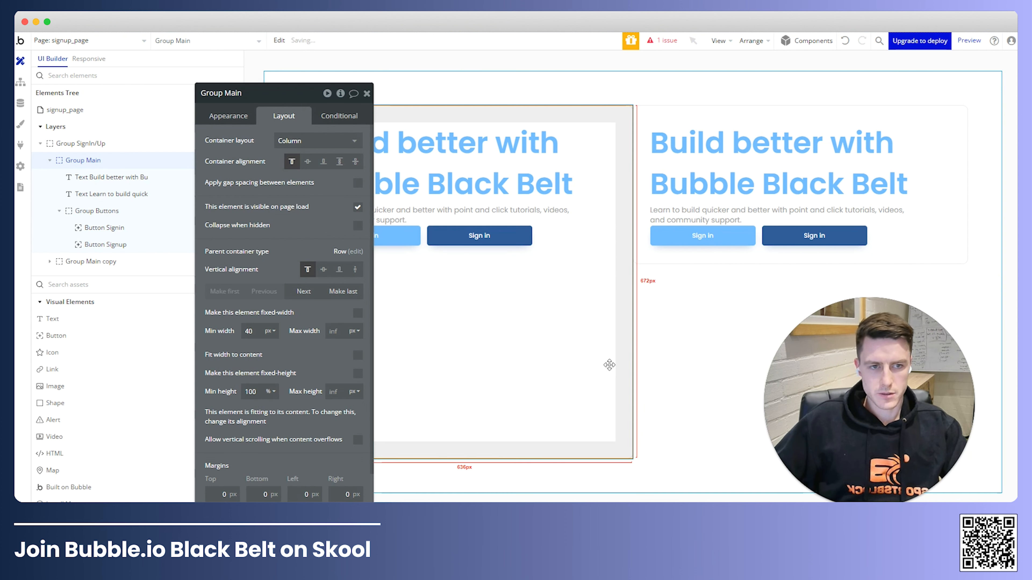
Try a minimum width of 100% on Group Main copy and undo it.
left_click(684, 260)
double_click(249, 331)
type("100")
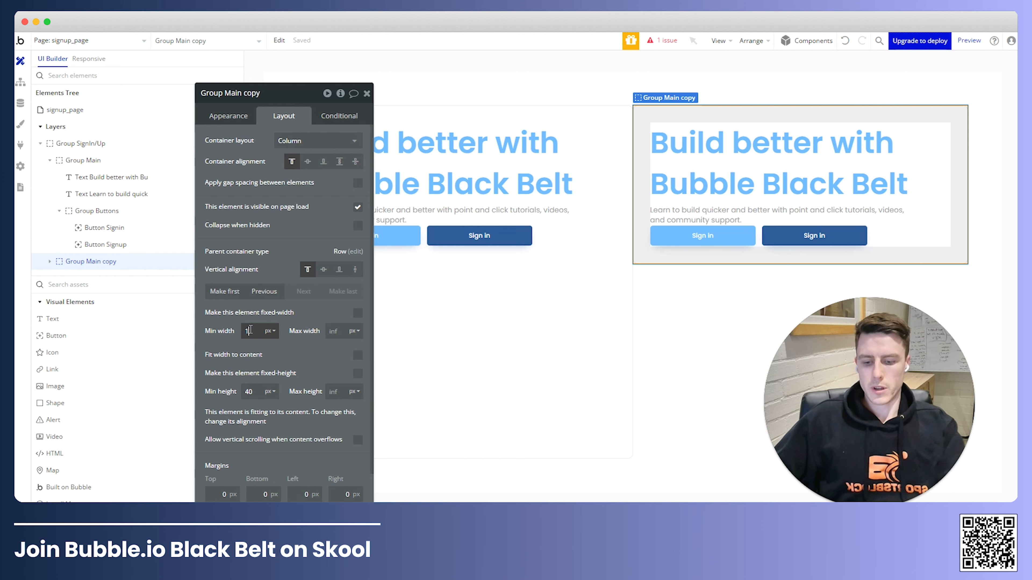
key("Tab")
left_click(269, 332)
left_click(269, 359)
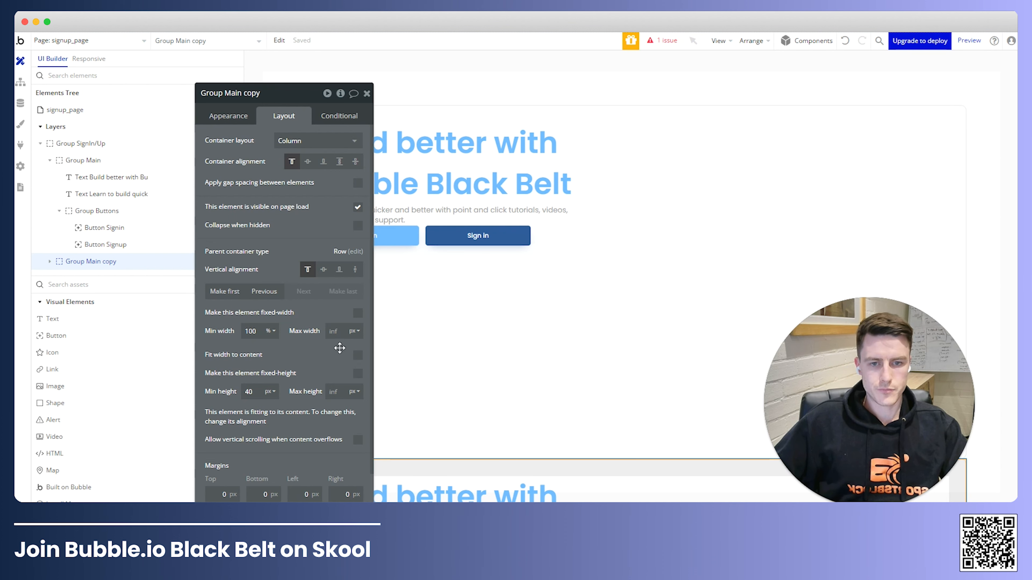
left_click(841, 42)
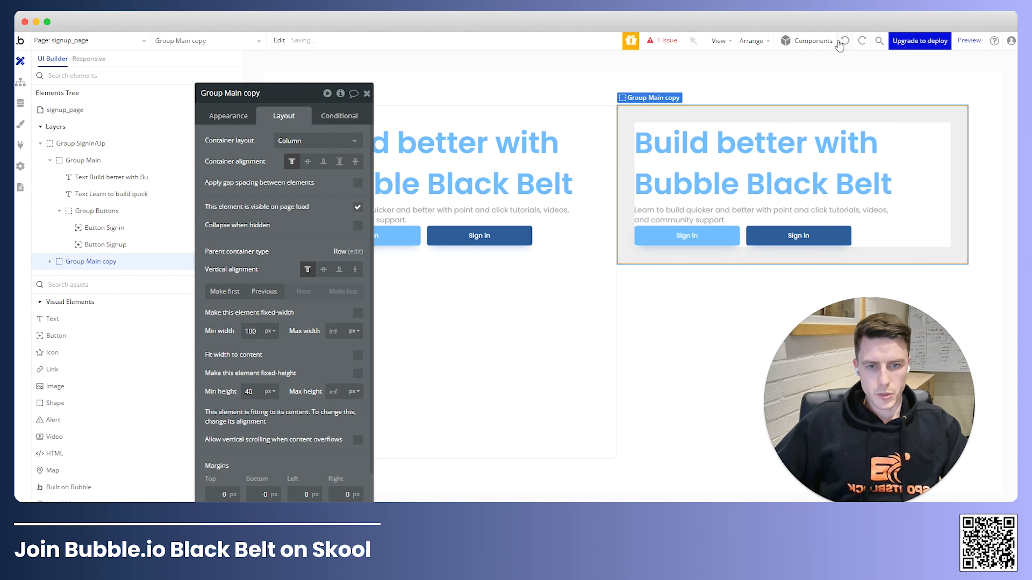
Set the minimum height of Group Main copy to 100%.
double_click(257, 390)
type("100")
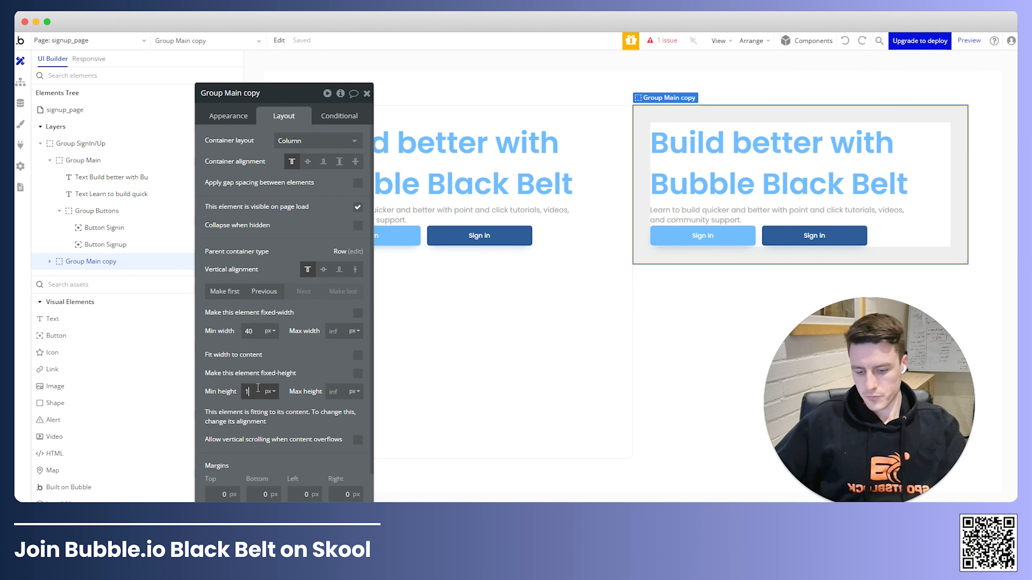
left_click(270, 392)
left_click(280, 423)
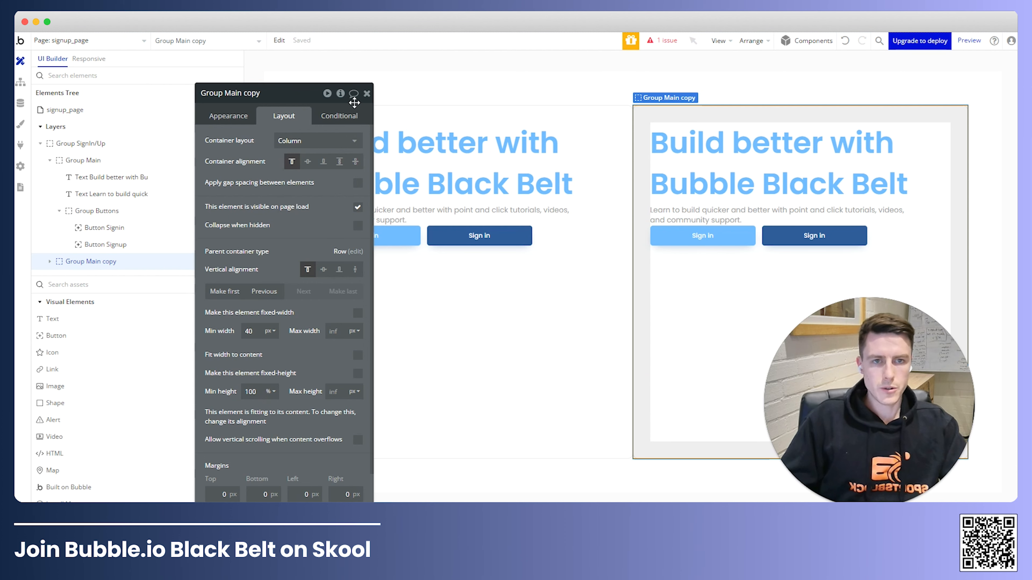
Center the contents of Group Main and Group Main copy vertically through their container alignment.
left_click(573, 241)
left_click(308, 161)
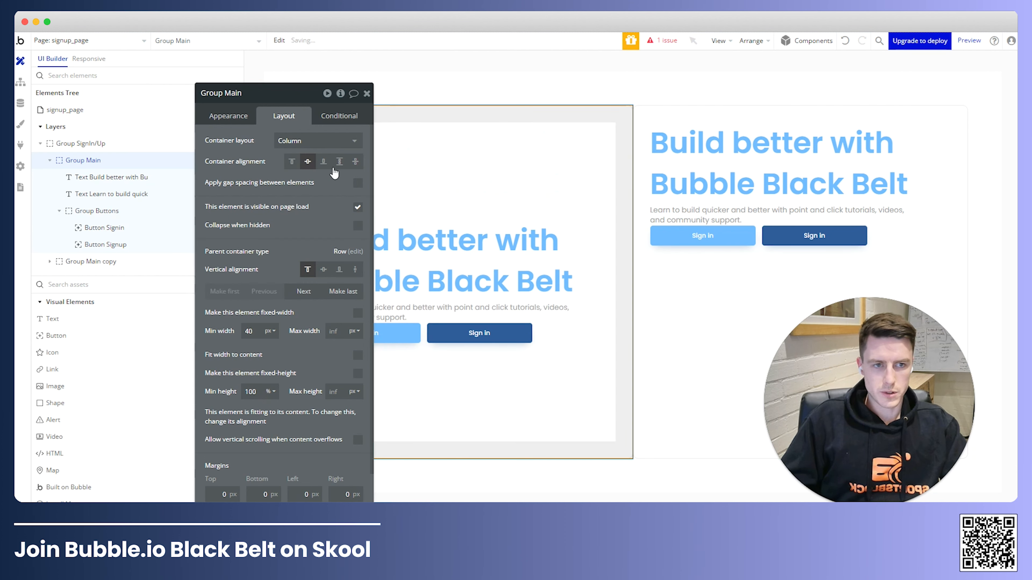
left_click(786, 282)
left_click(313, 164)
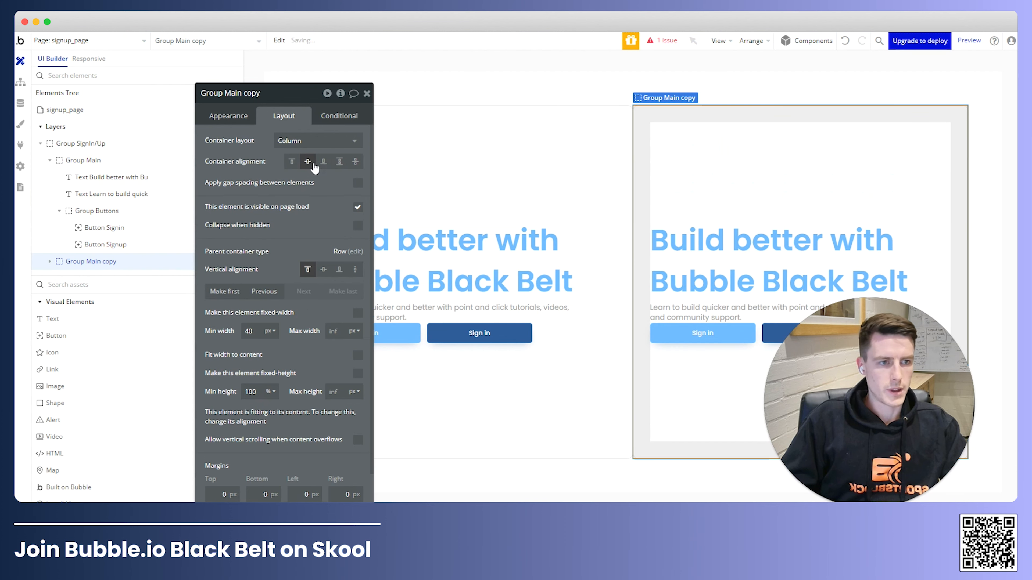
Delete the subtitle, heading and button group from Group Main copy, leaving it empty.
key("Escape")
left_click(821, 278)
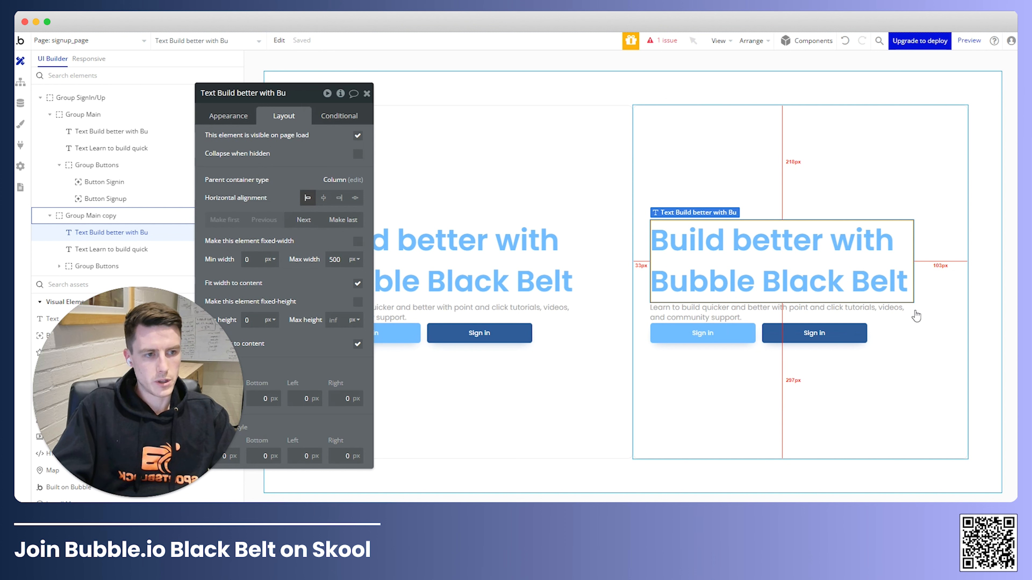
left_click(897, 316)
key("Delete")
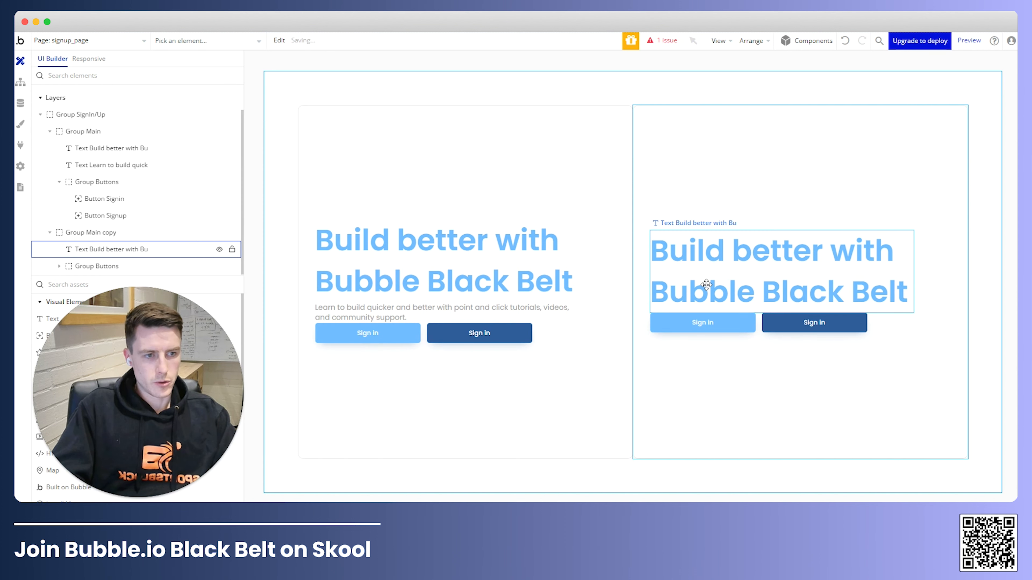
left_click(708, 290)
key("Delete")
left_click(758, 279)
key("Delete")
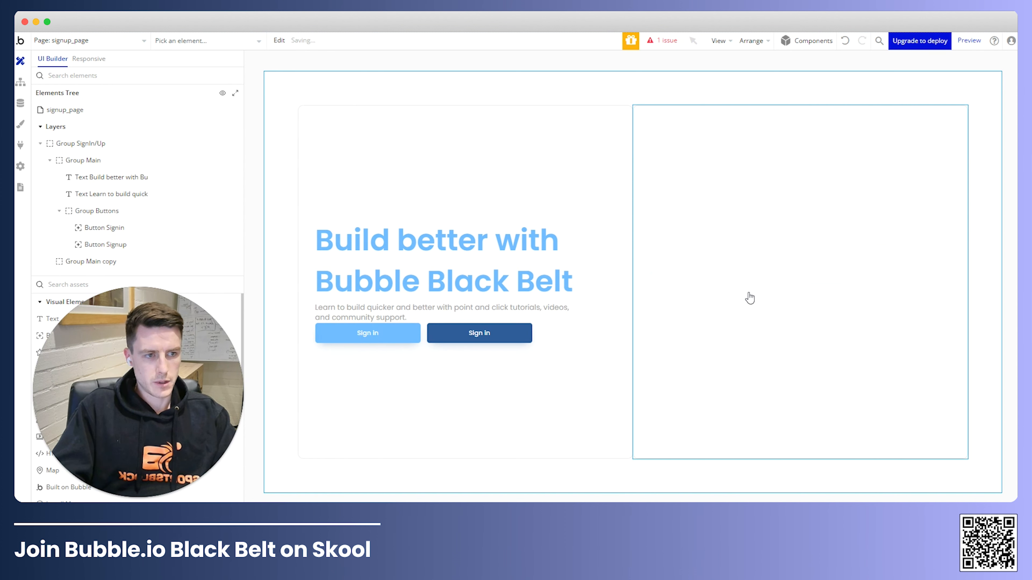
left_click(485, 287)
left_click(564, 336)
left_click(530, 300)
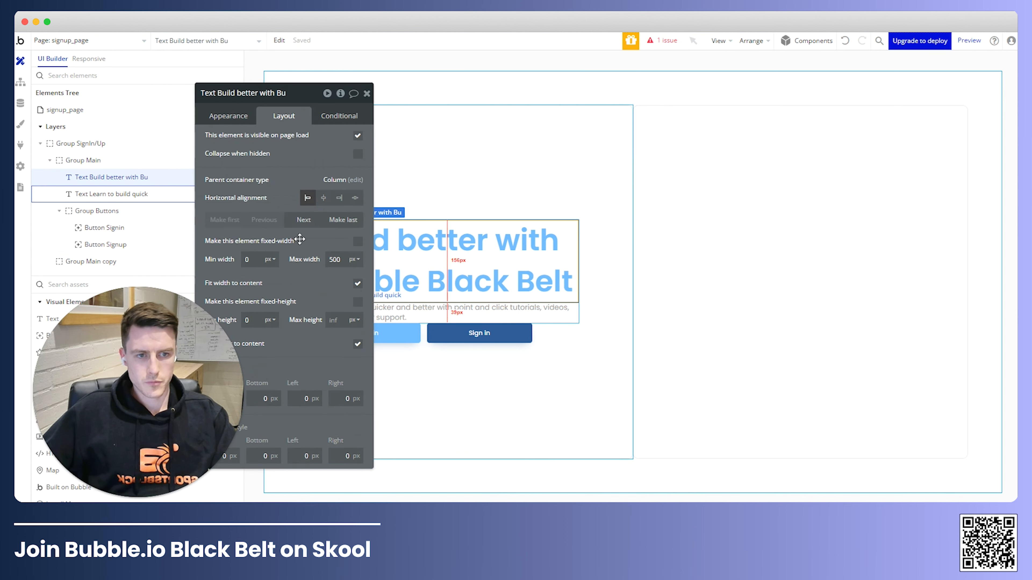
left_click(417, 321, "shift")
left_click(425, 334, "shift")
right_click(424, 333)
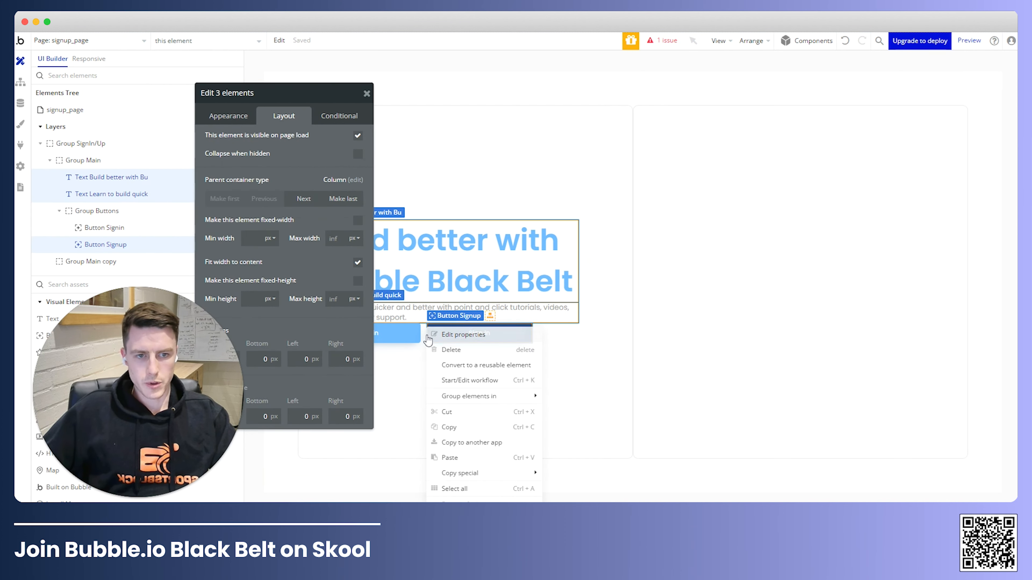
Group the heading, subtitle and Group Buttons of Group Main in a column container with a 16 px row gap.
left_click(423, 333)
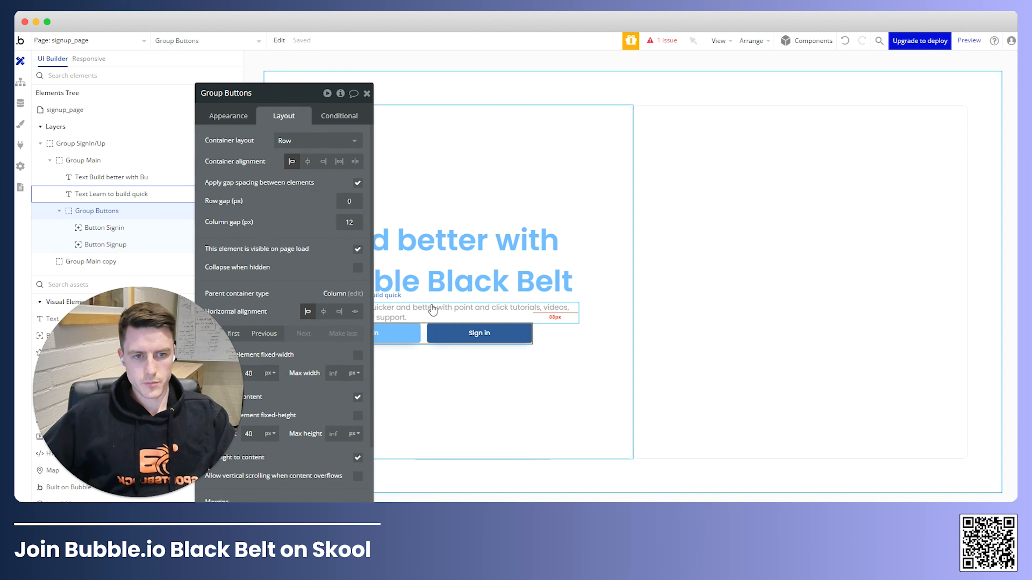
left_click(432, 309, "shift")
left_click(463, 258, "shift")
right_click(462, 256)
mouse_move(548, 333)
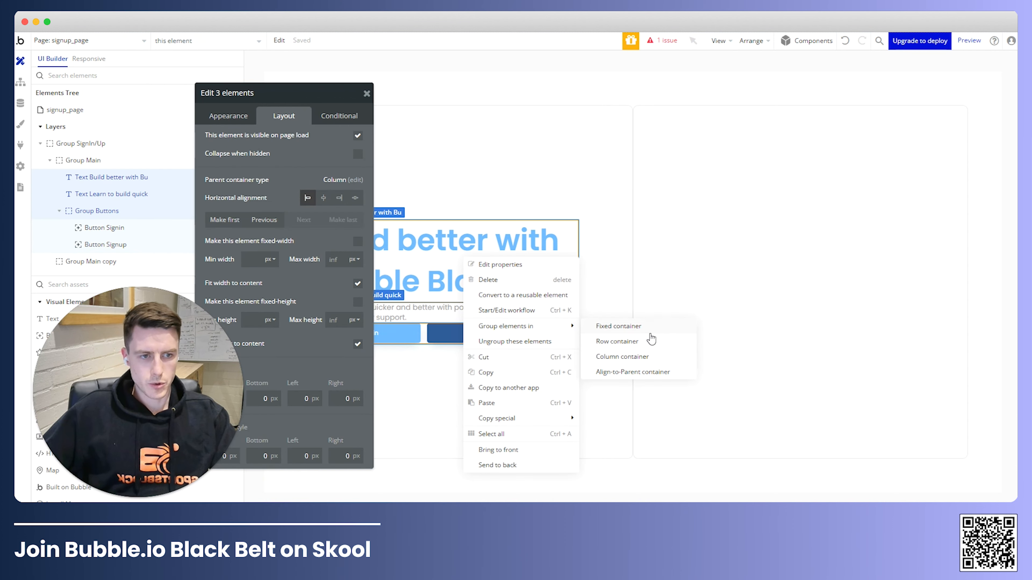
left_click(622, 356)
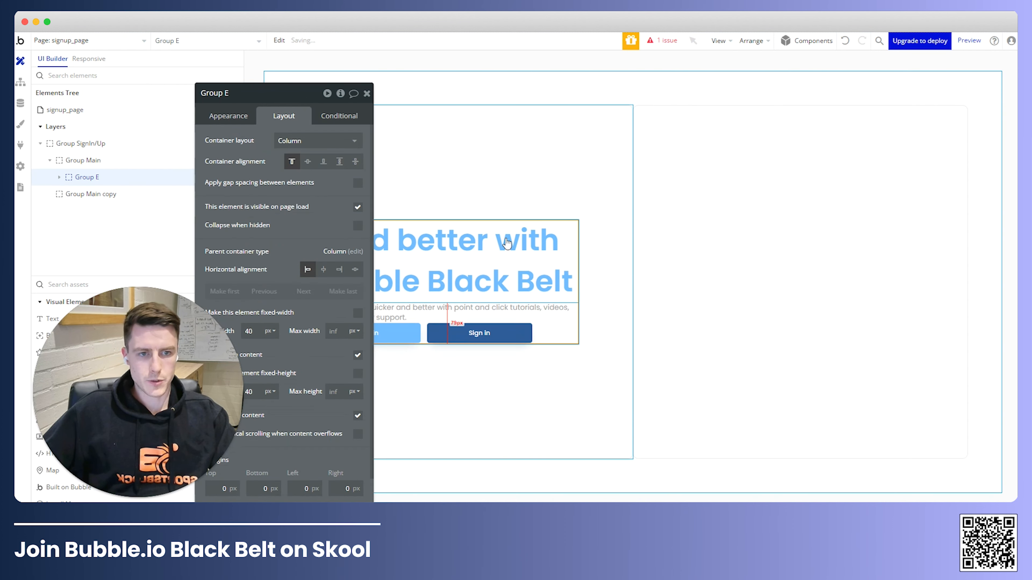
left_click(357, 184)
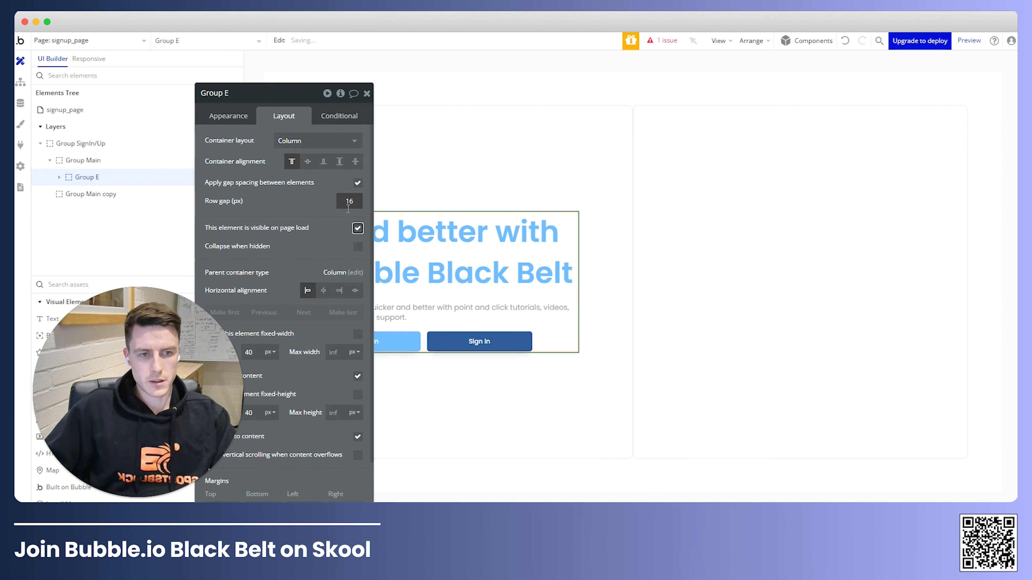
left_click(366, 93)
Group the heading and subtitle together in their own column container.
double_click(408, 305)
left_click(416, 272, "shift")
right_click(416, 270)
mouse_move(479, 334)
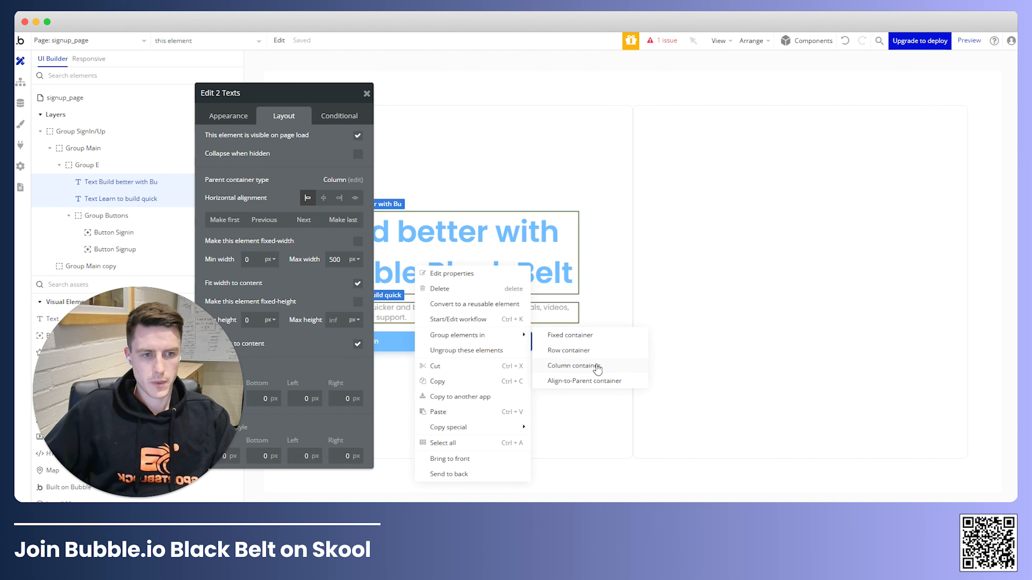
left_click(573, 366)
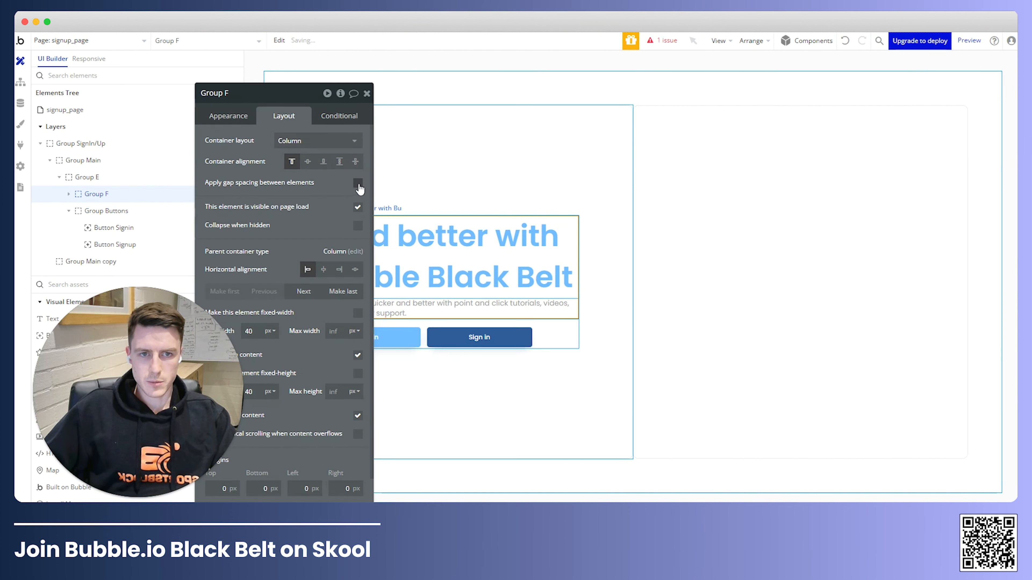
Apply gap spacing to the heading and subtitle group with a row gap of 12 px.
left_click(358, 182)
left_click(349, 201)
type("12")
key("Tab")
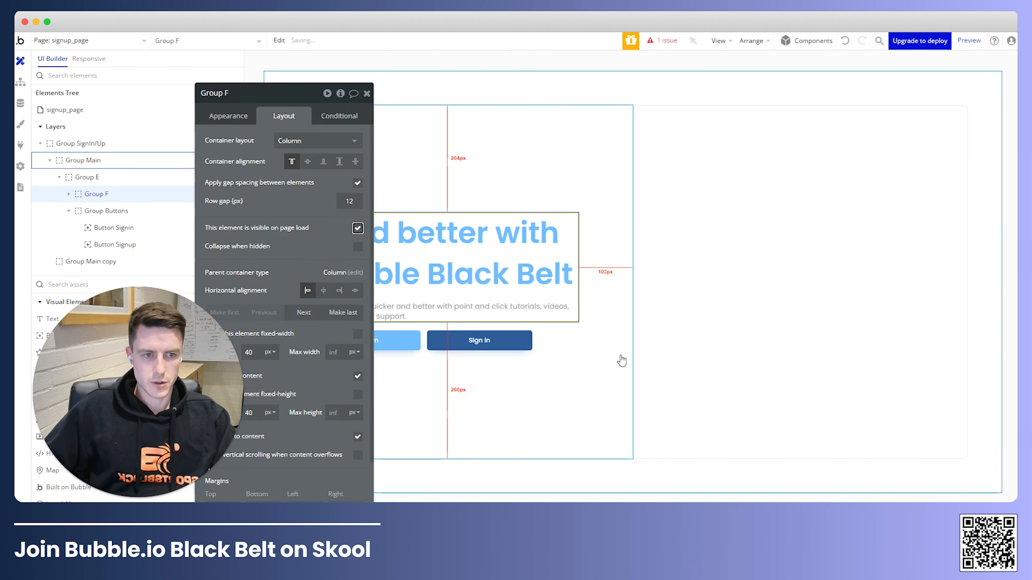
Set the row gap of the container holding the heading group and Group Buttons to 24 px.
left_click(552, 333)
left_click(349, 201)
type("24")
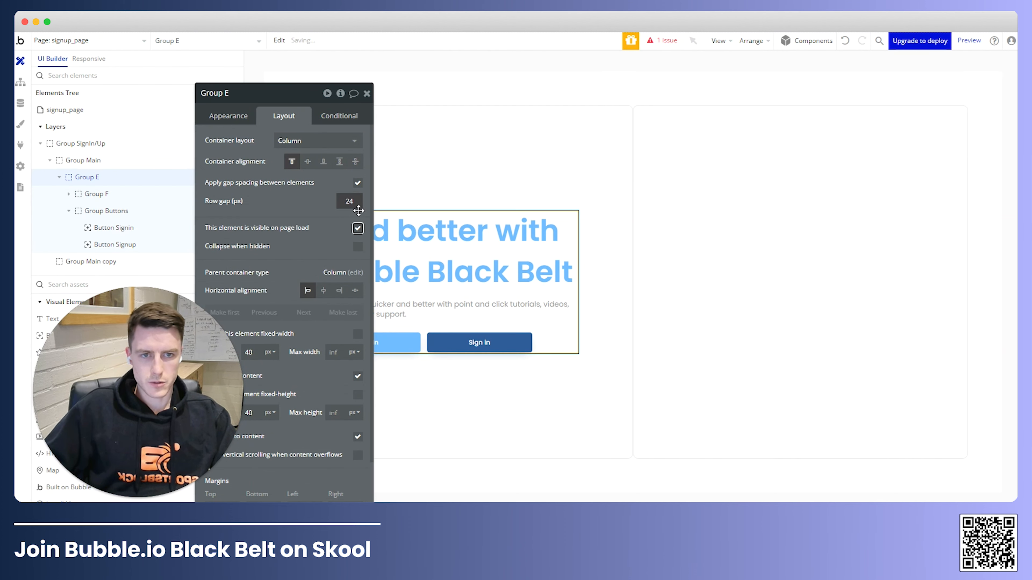
left_click_drag(261, 164, 760, 212)
left_click(599, 306)
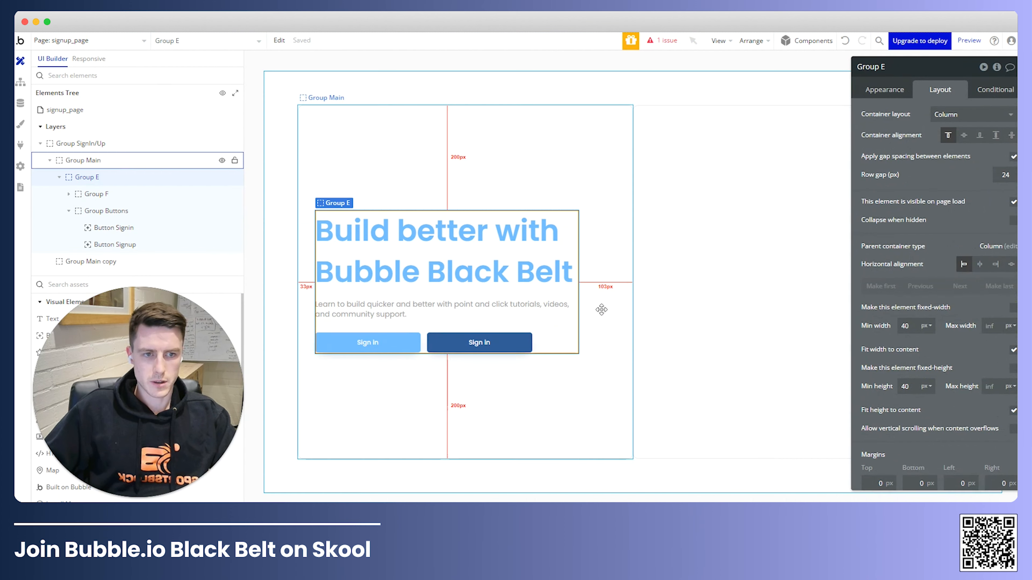
left_click(707, 411)
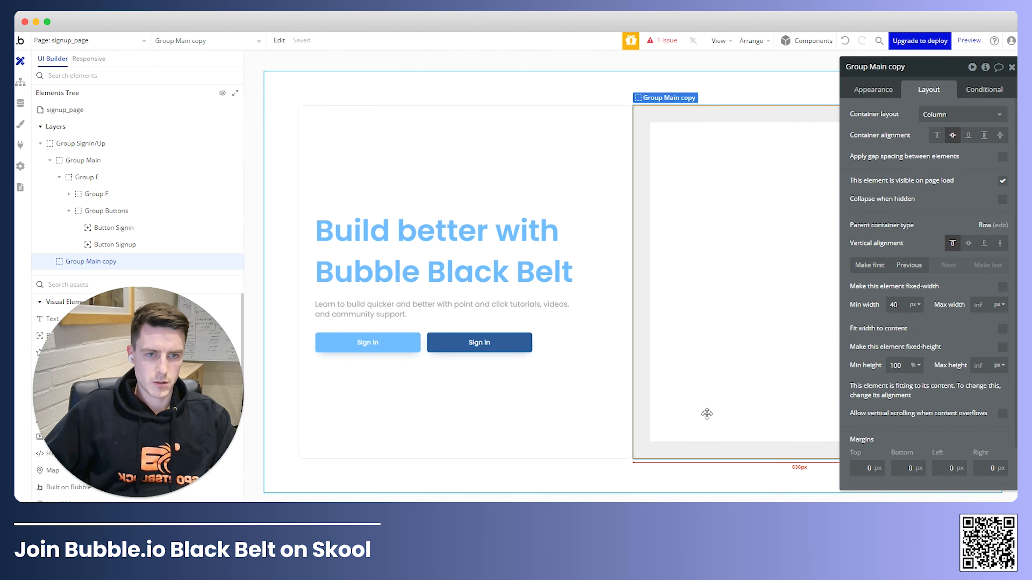
Set the line spacing of the heading text to 1.2.
left_click(554, 273)
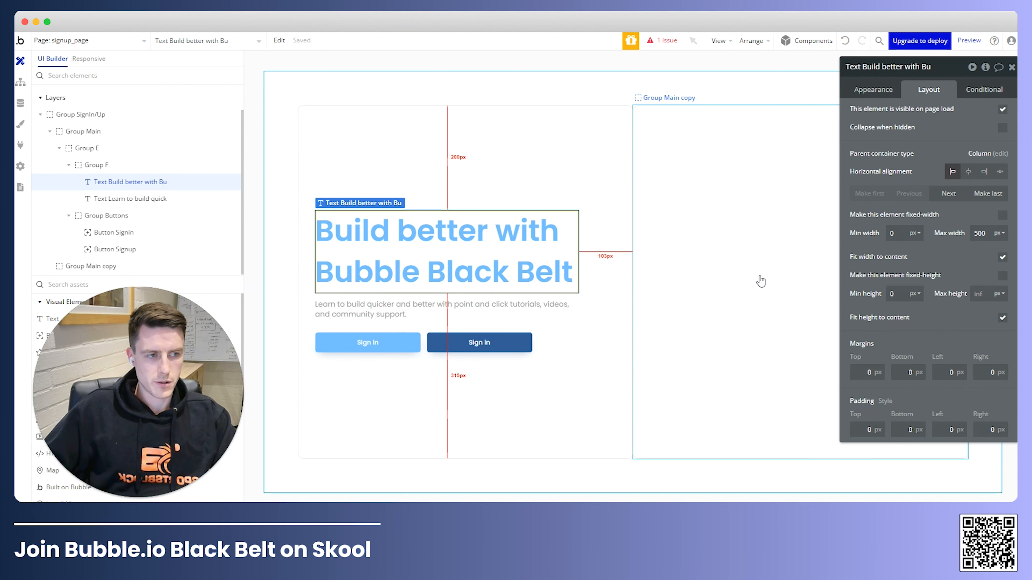
left_click(872, 89)
left_click_drag(896, 300, 718, 275)
left_click(746, 297)
double_click(747, 422)
type("1.2")
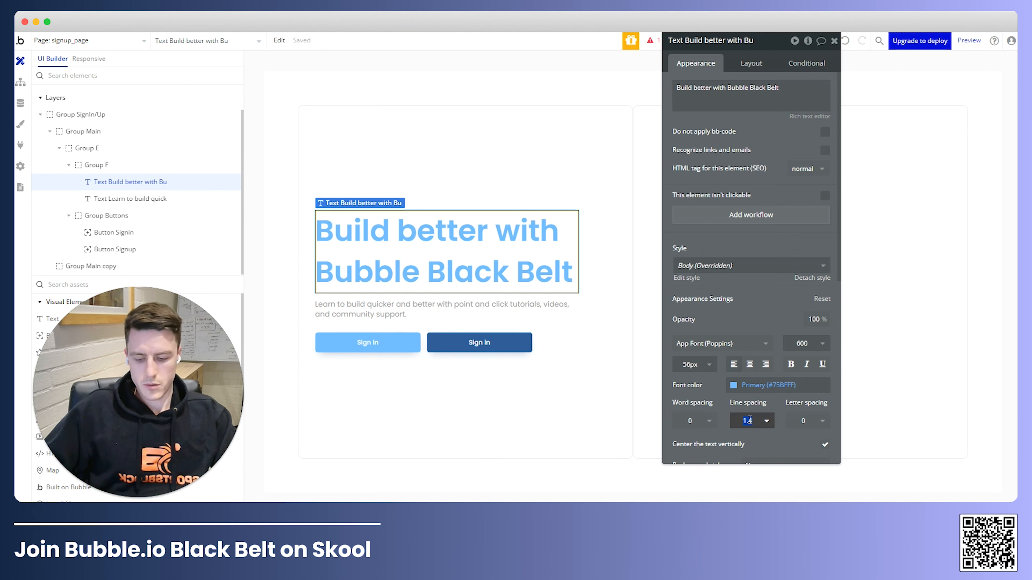
key("Return")
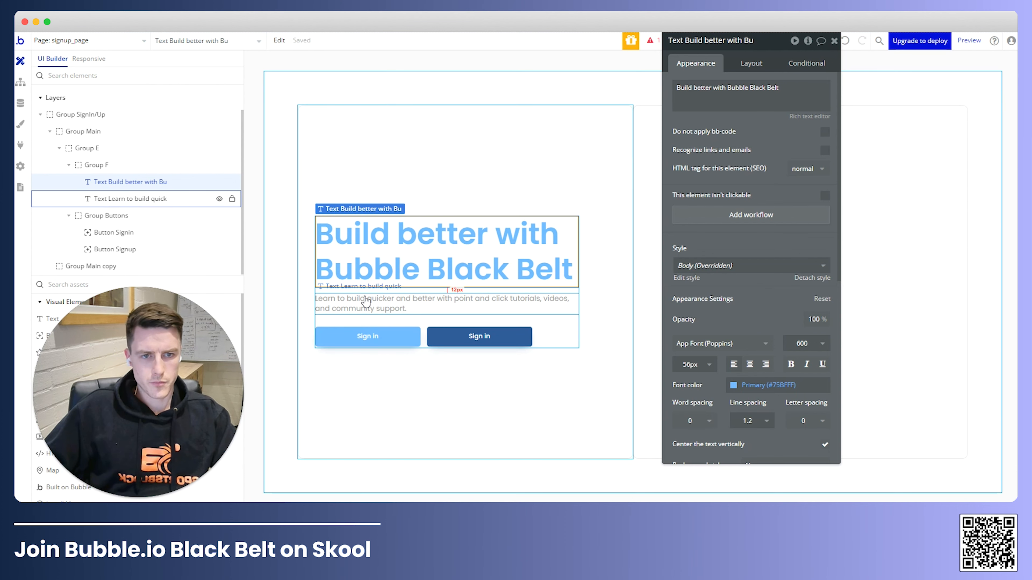
left_click(628, 334)
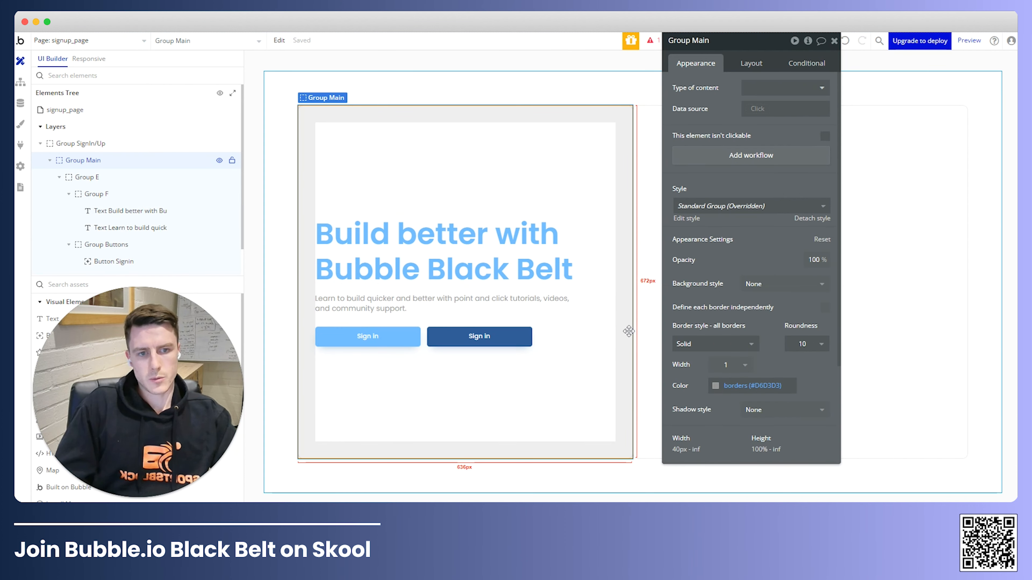
Narrow the subtitle text under the heading to a maximum width of 425 px.
left_click(549, 311)
left_click_drag(791, 240, 802, 279)
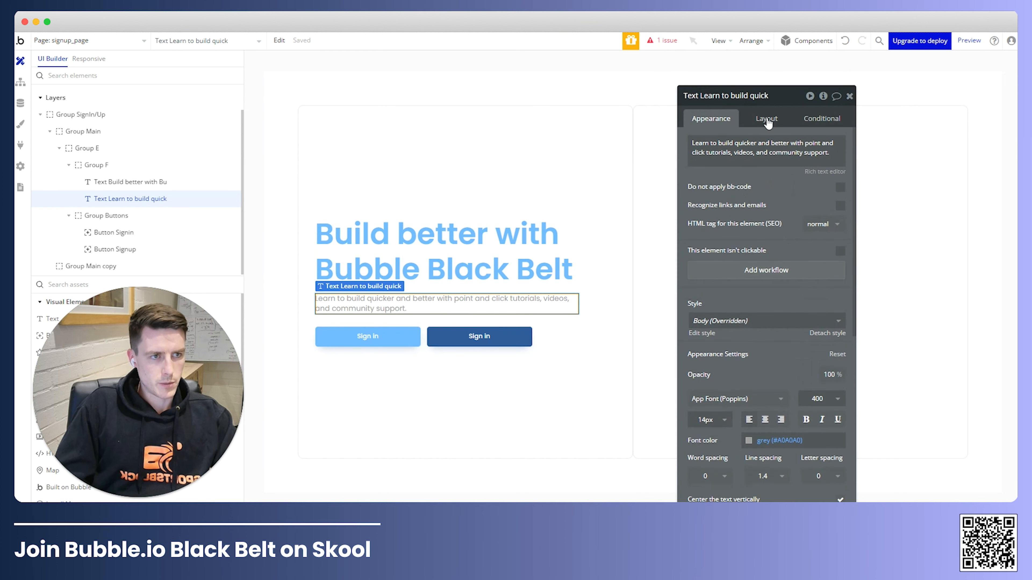
left_click(766, 121)
left_click(825, 264)
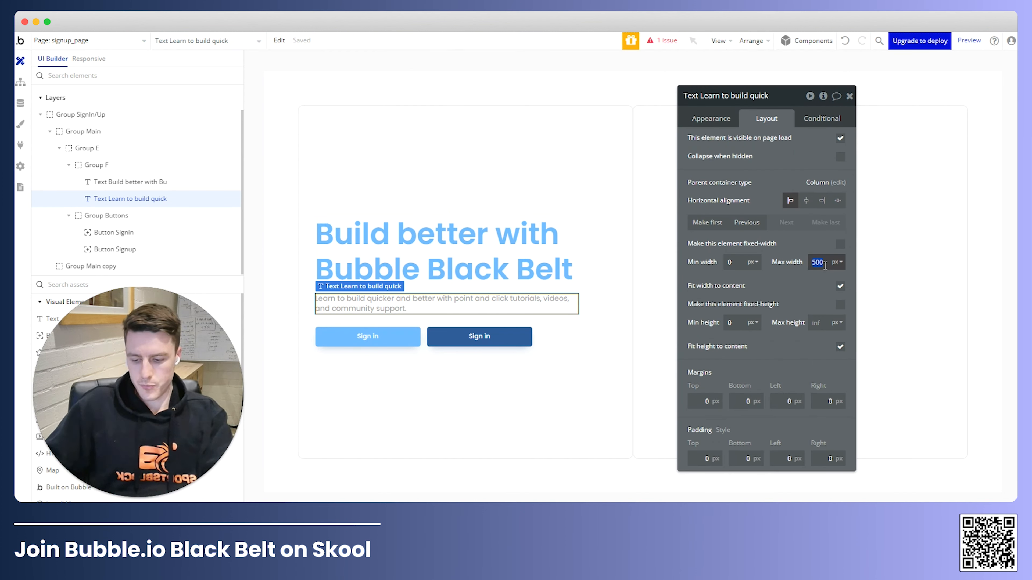
type("450")
key("Tab")
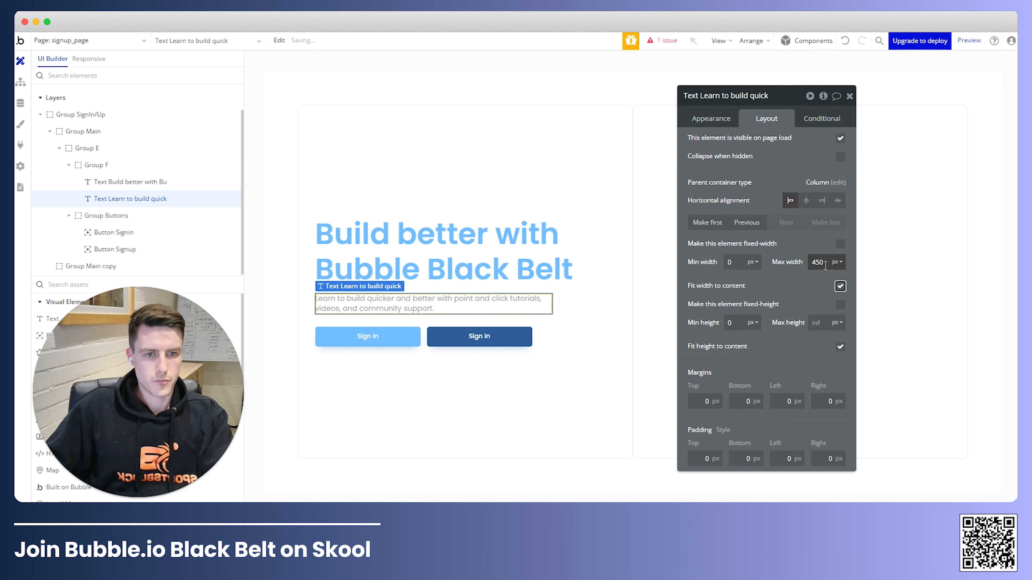
left_click(825, 265)
type("430")
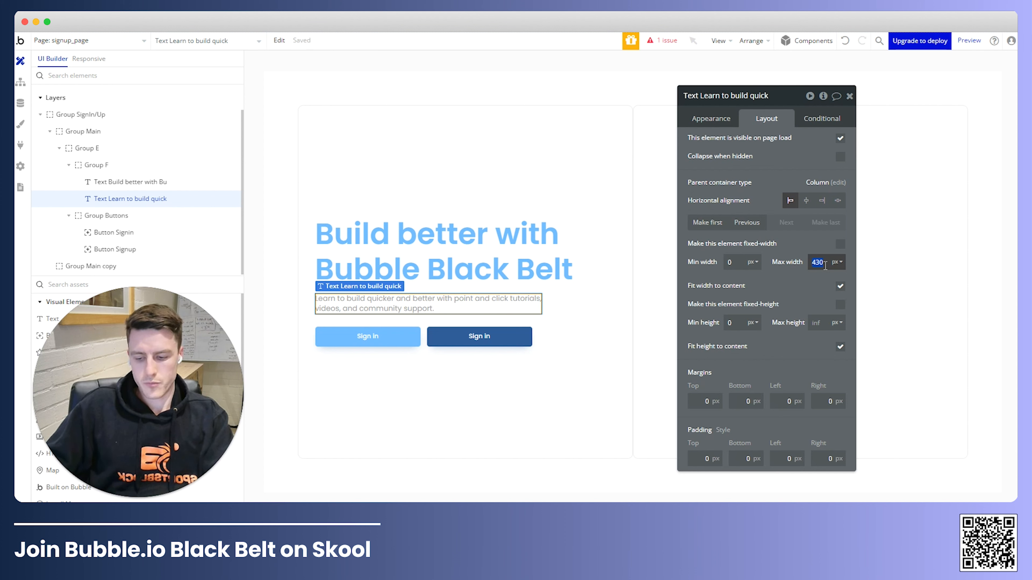
type("425")
key("Tab")
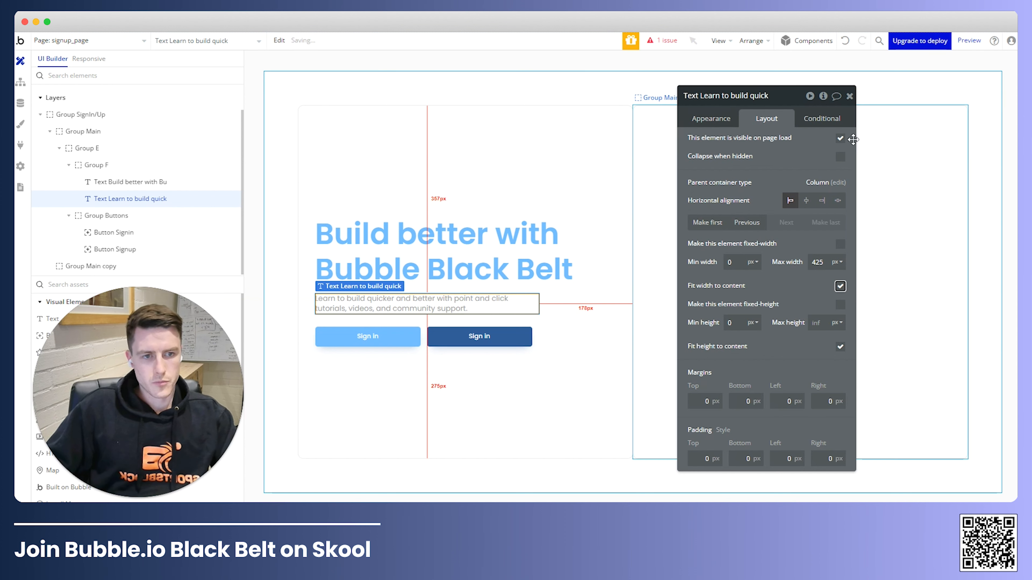
left_click(849, 95)
double_click(749, 242)
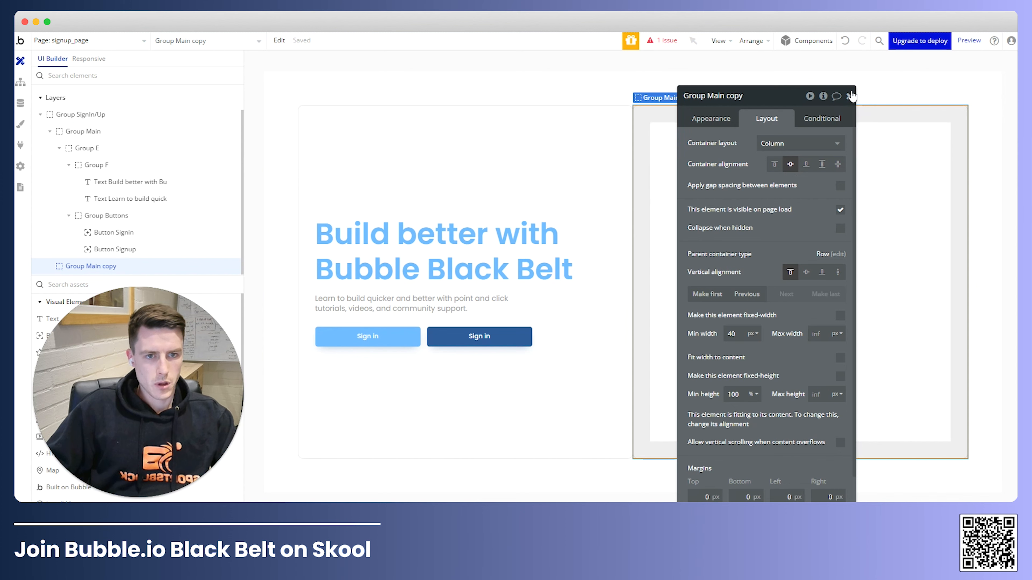
Remove the border from Group Main copy by setting its border style to None.
left_click(431, 248)
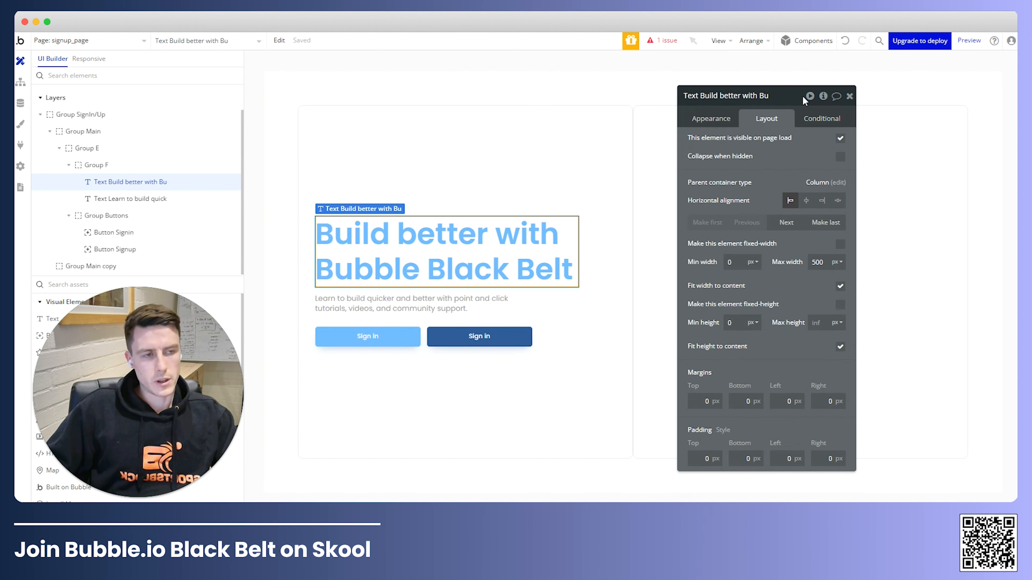
left_click(849, 96)
double_click(734, 420)
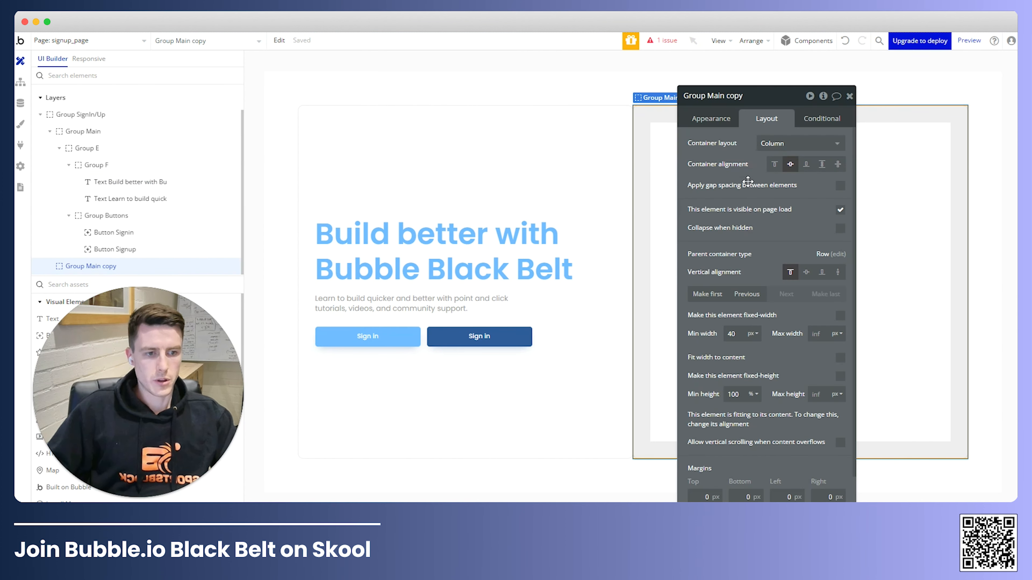
left_click(728, 122)
left_click(727, 399)
left_click(711, 424)
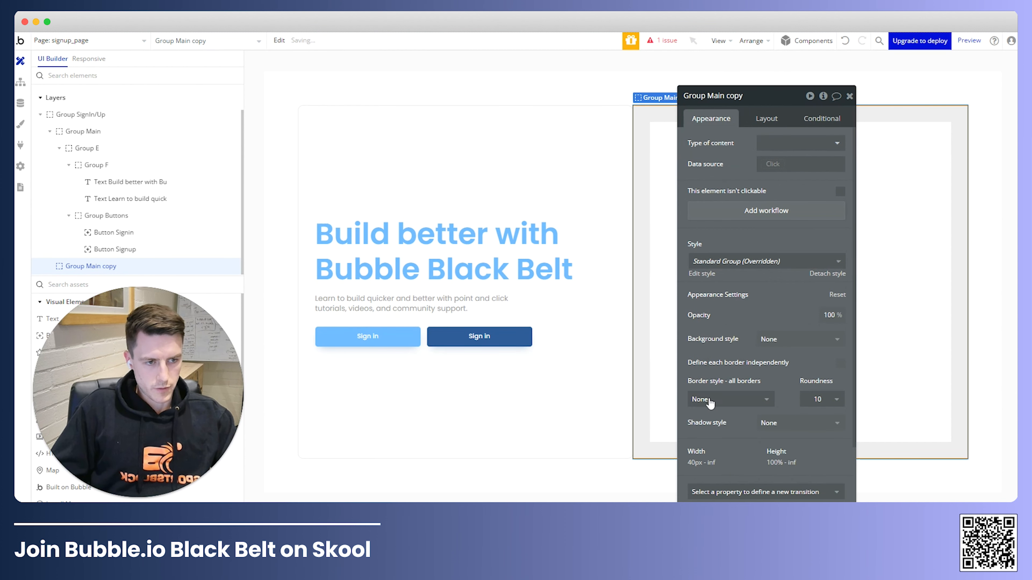
left_click(591, 474)
key("ctrl+v")
left_click(654, 382)
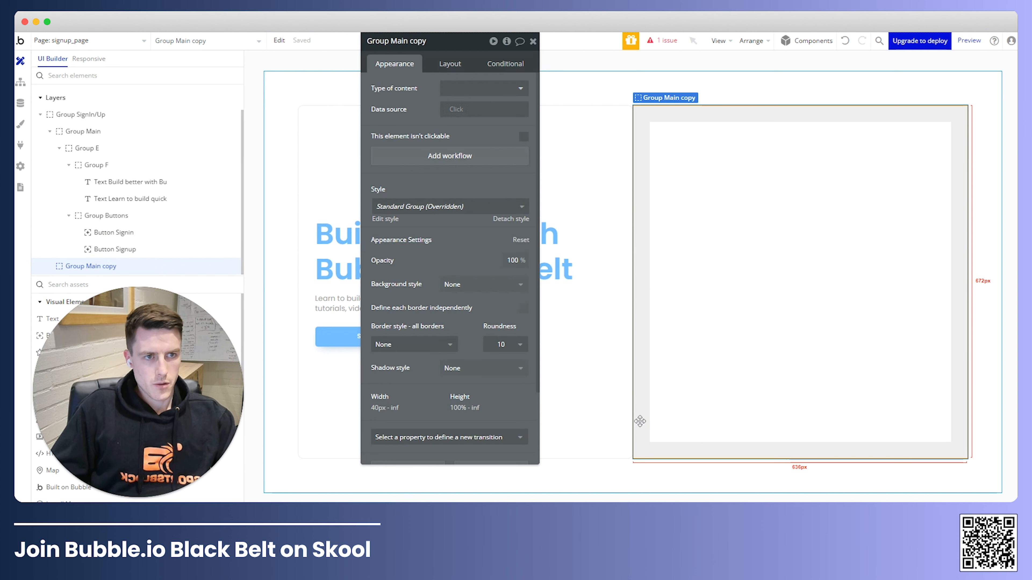
Give Group SignIn/Up a flat color background using the borders color variable (#D6D3D3).
left_click(637, 470)
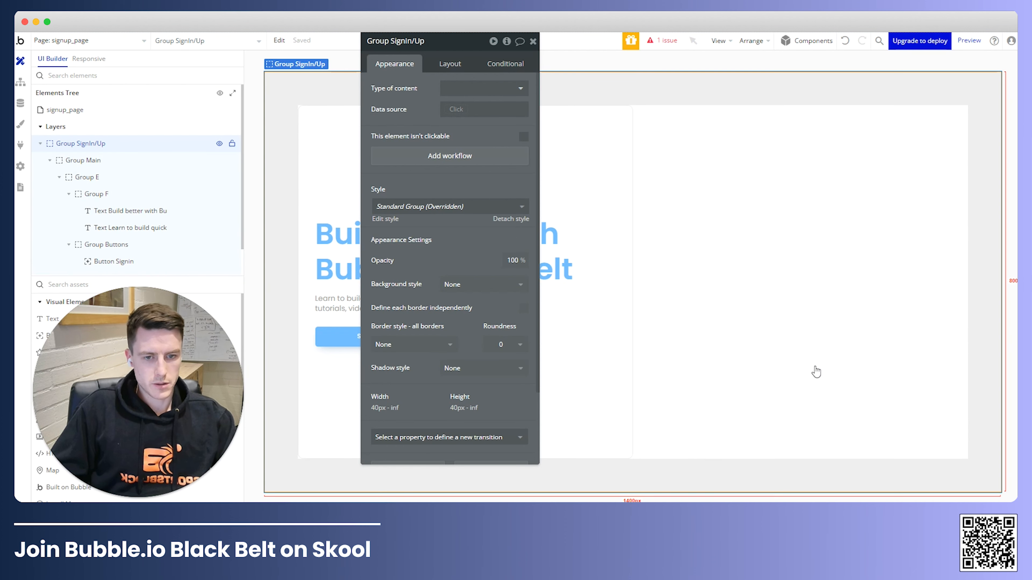
left_click_drag(428, 92, 495, 129)
left_click_drag(520, 284, 583, 248)
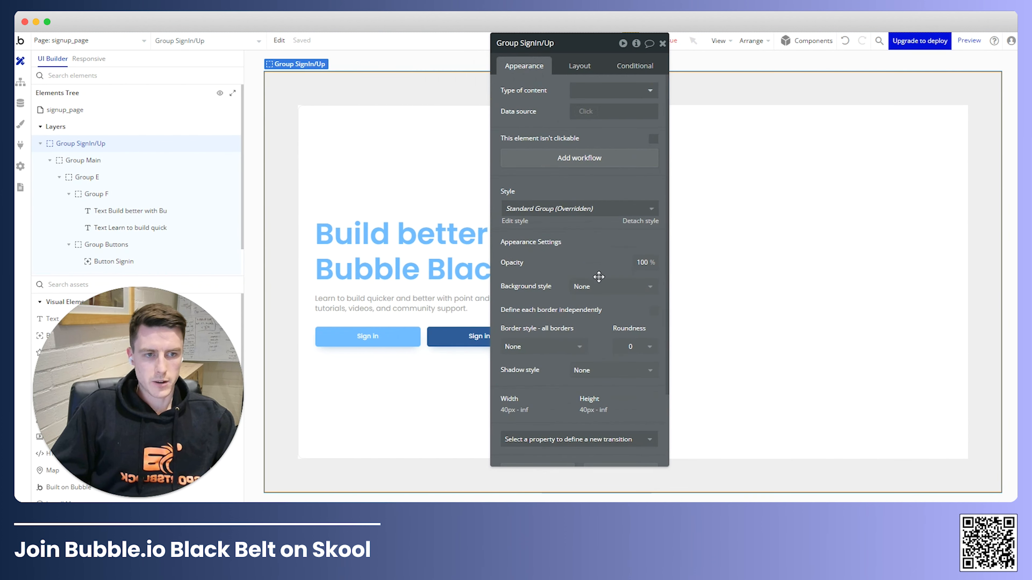
left_click(609, 289)
left_click(597, 328)
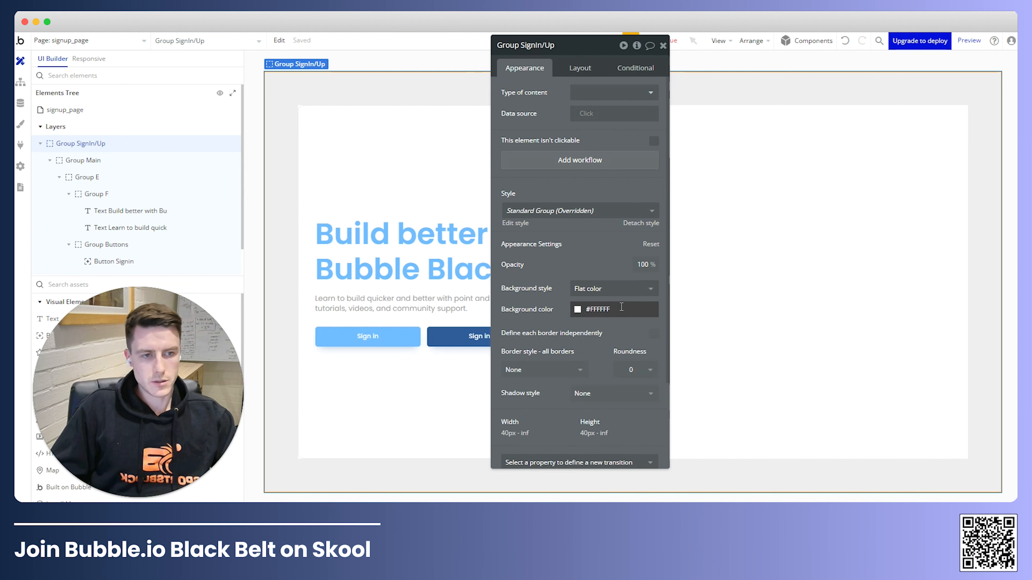
left_click(597, 309)
left_click(581, 462)
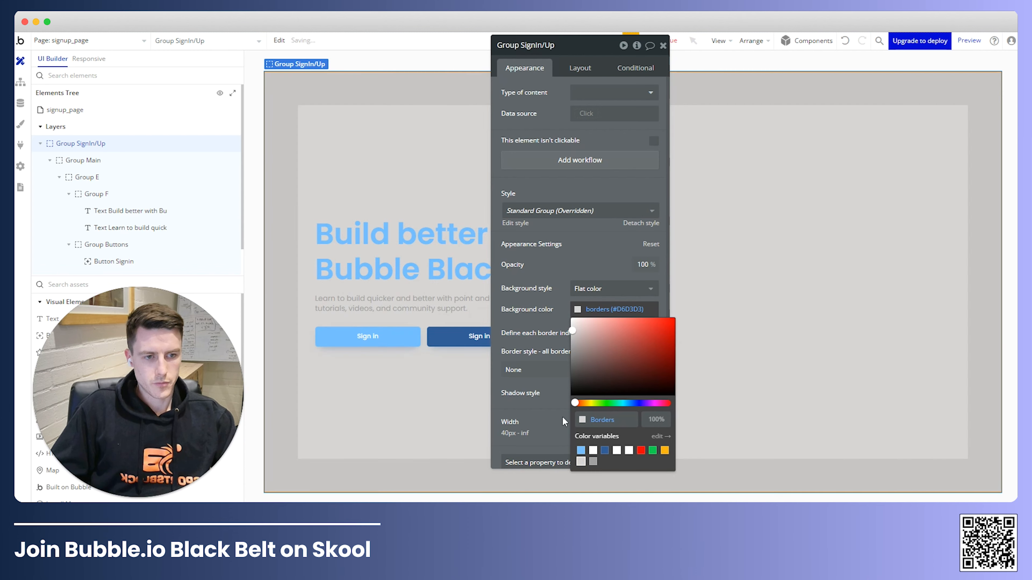
Give both Group Main and Group Main copy a flat #FFFFFF background.
left_click(449, 427)
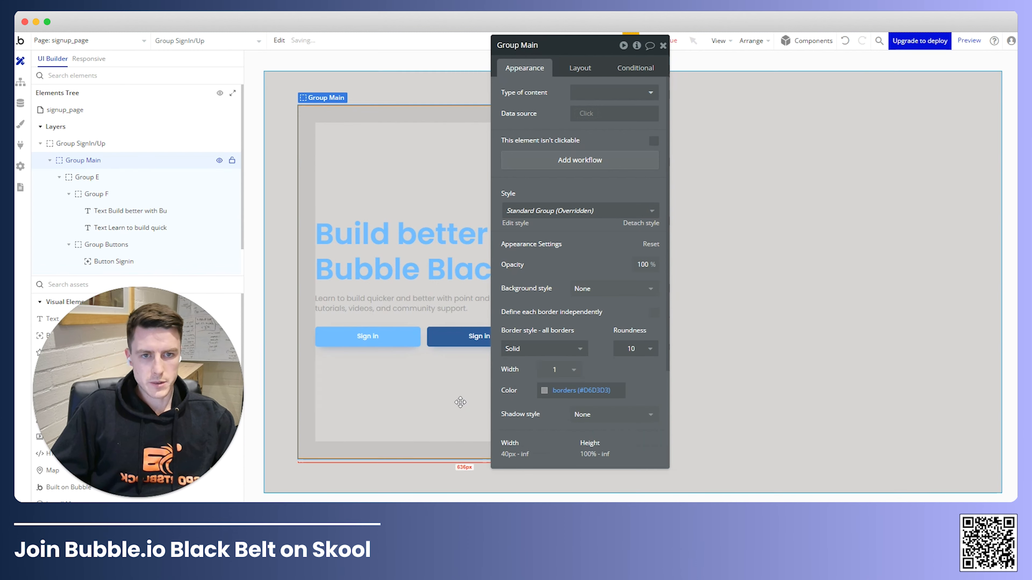
left_click(591, 288)
left_click(589, 337)
key("ctrl+v")
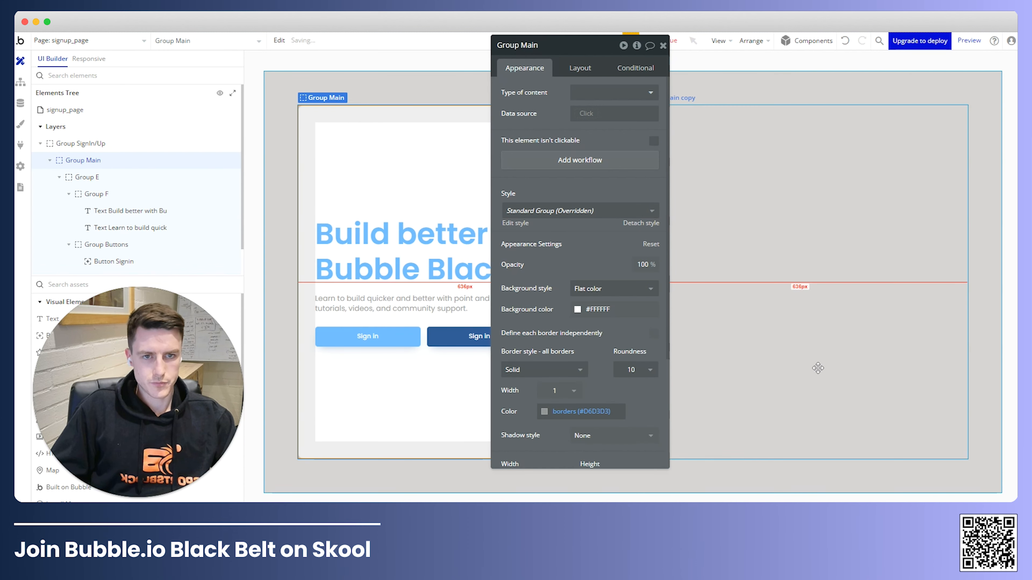
left_click(613, 289)
left_click(587, 336)
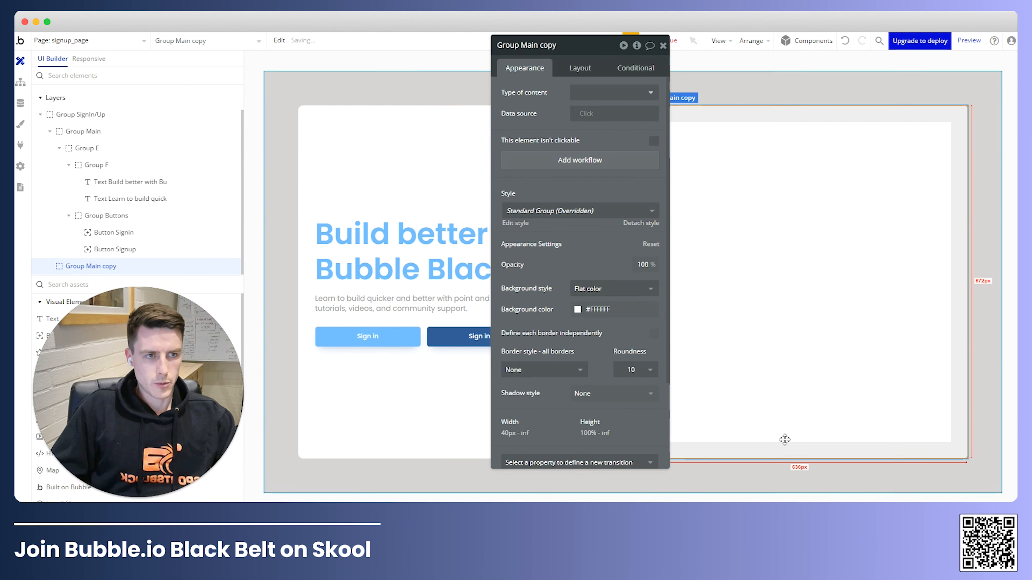
left_click(803, 497)
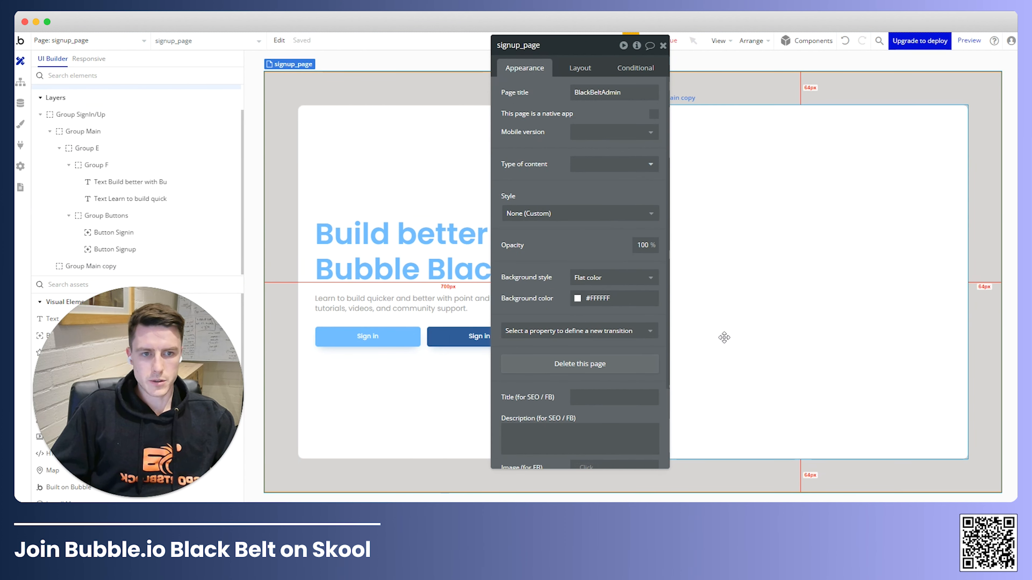
Rename Group Main copy to Group Action.
left_click(723, 339)
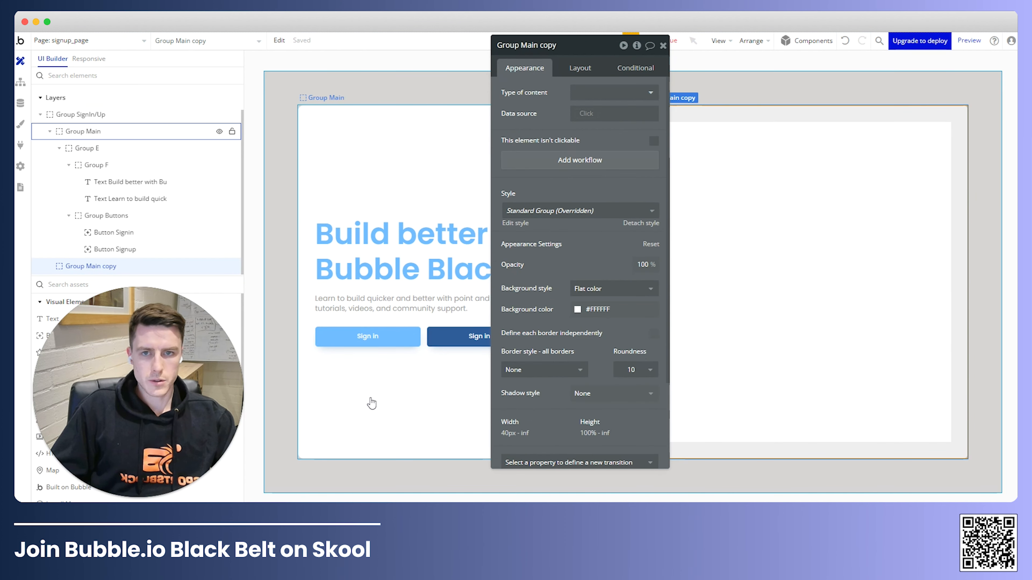
left_click(50, 131)
left_click(115, 184)
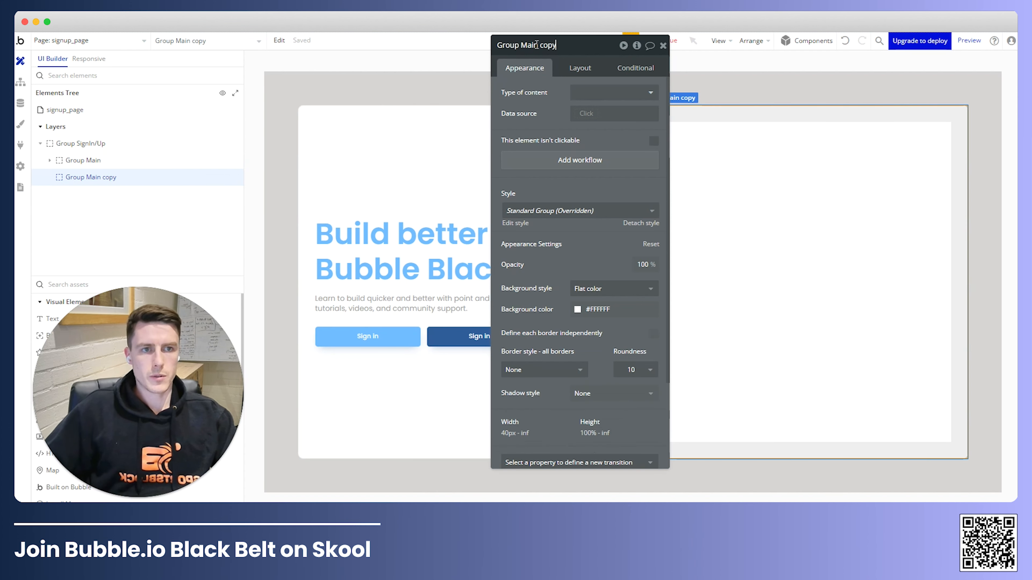
key("BackSpace")
type("Action")
left_click(357, 144, "shift")
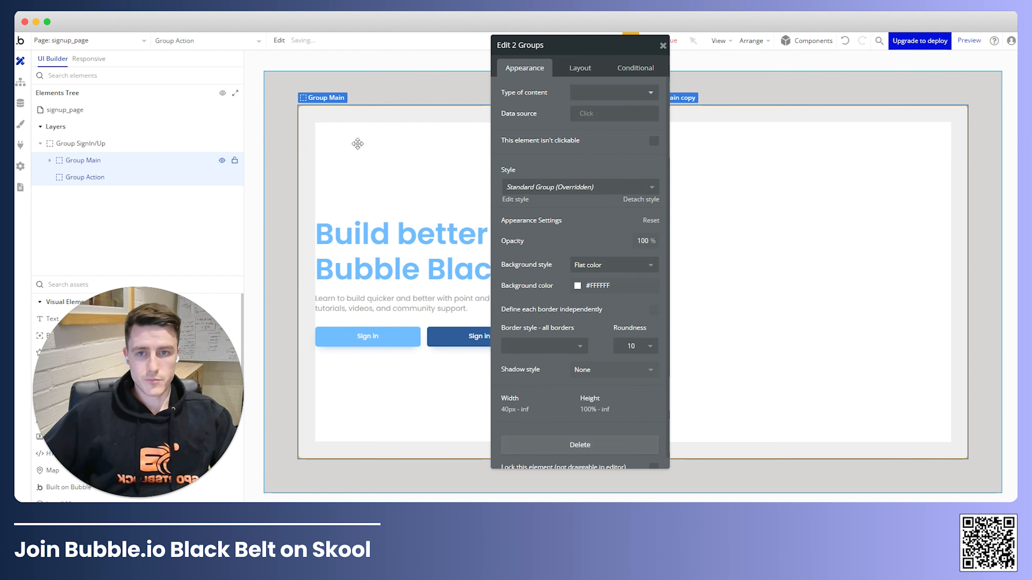
Apply gap spacing between the elements of Group SignIn/Up with a column gap of 12 px.
left_click(130, 147)
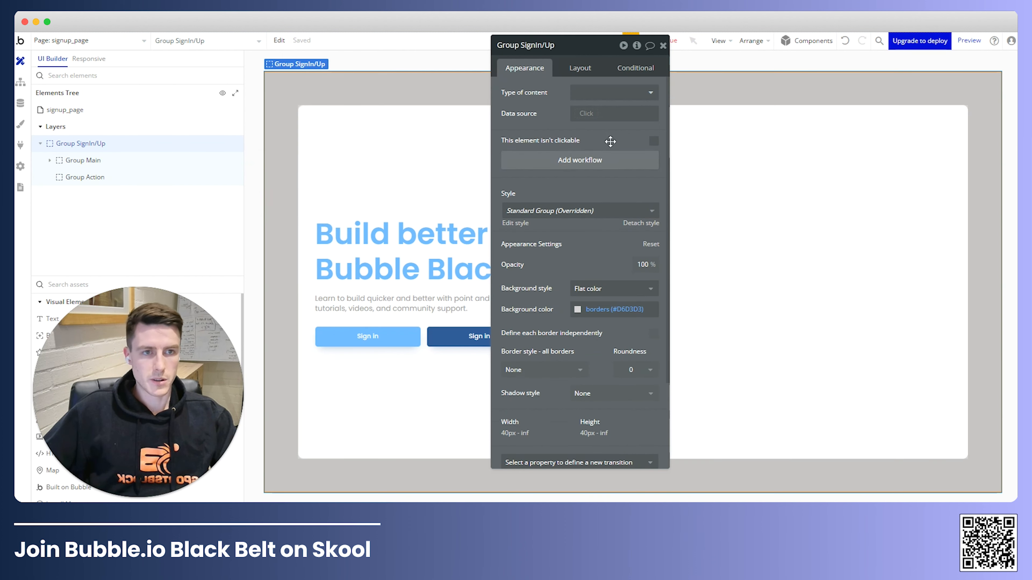
left_click(590, 69)
left_click(652, 135)
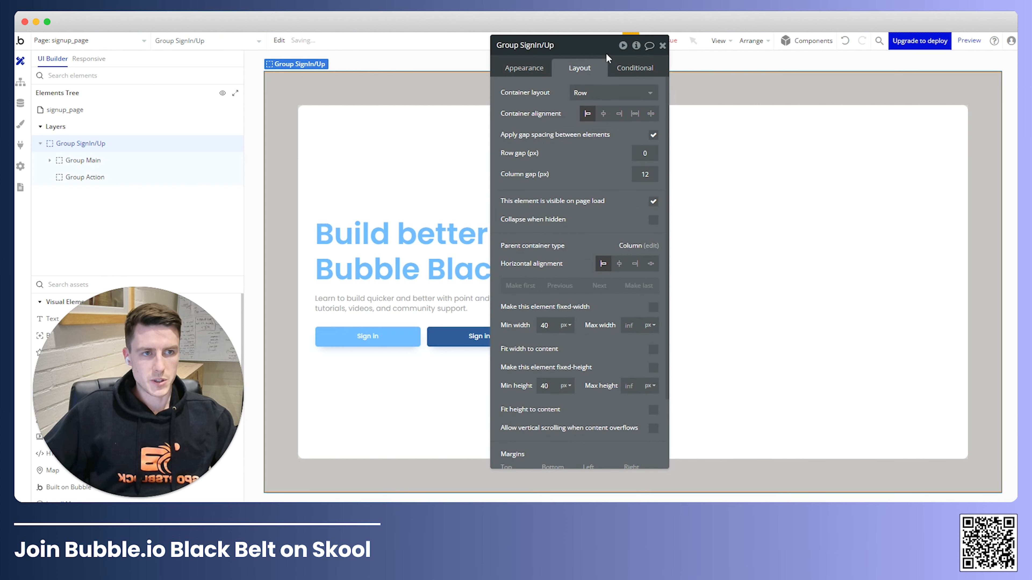
left_click_drag(579, 51, 364, 65)
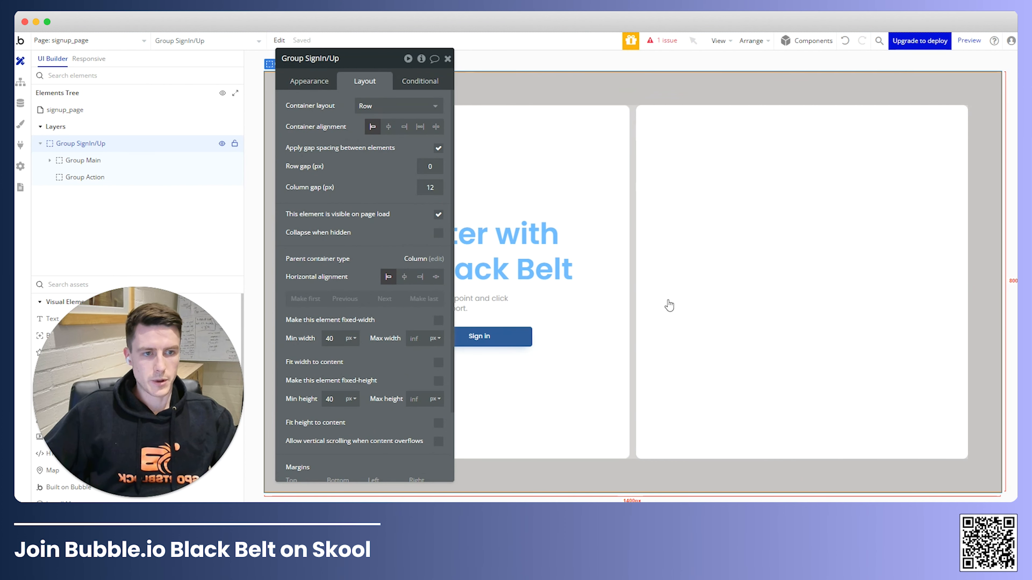
left_click(65, 110)
left_click(448, 59)
Add a group inside Group Action and turn off fitting its width and height to content.
double_click(873, 282)
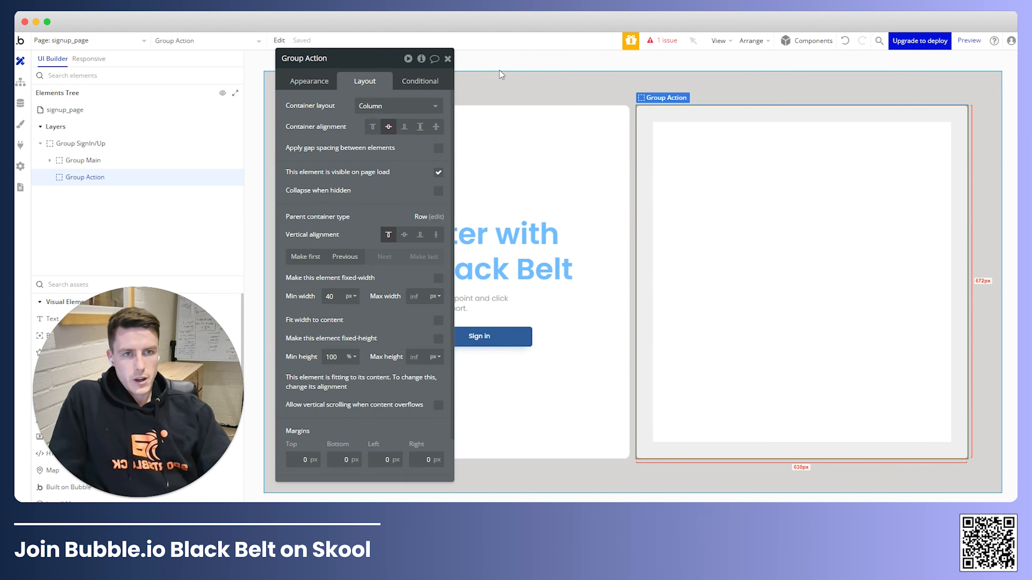
left_click(447, 59)
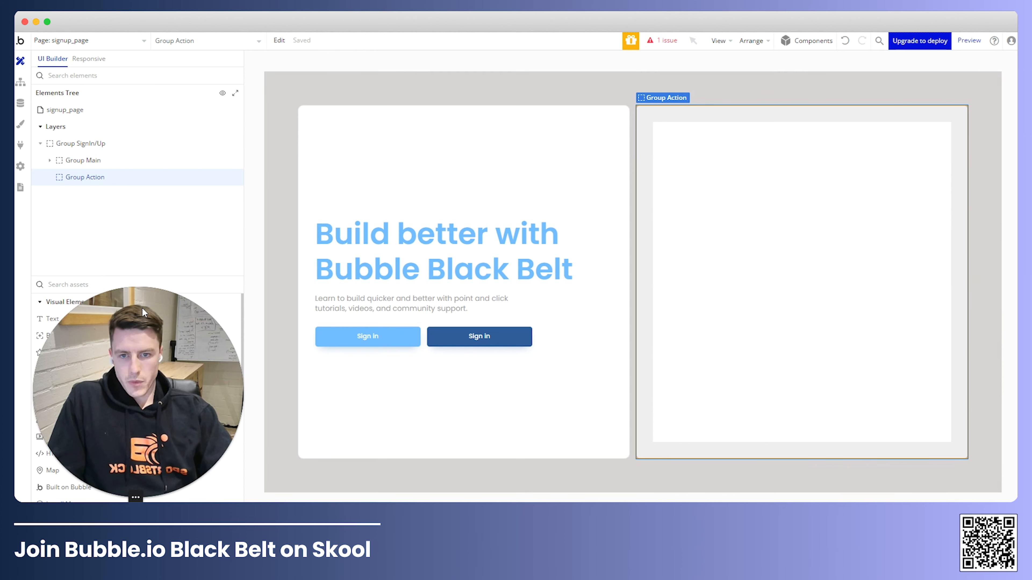
left_click(183, 285)
type("group")
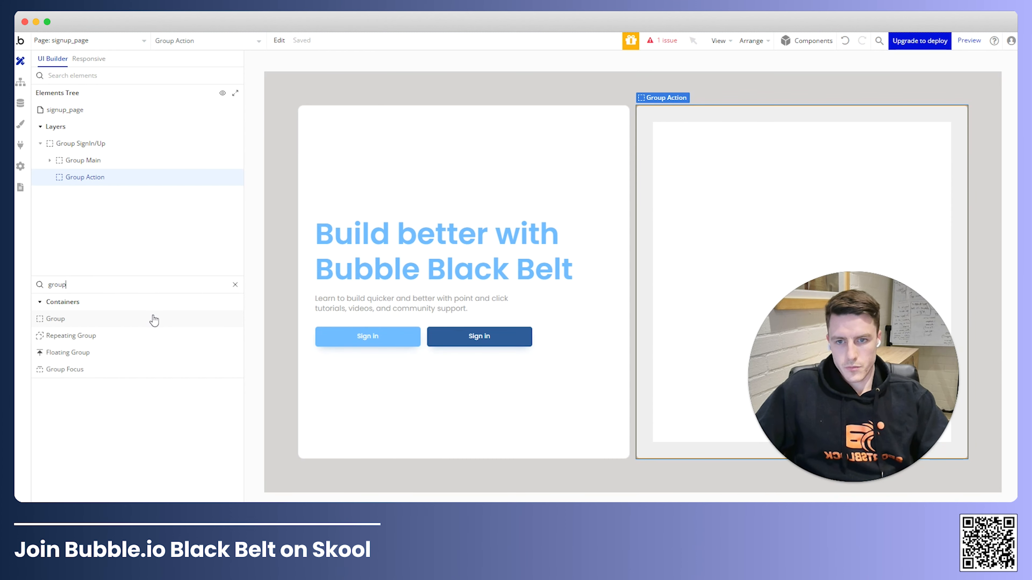
left_click_drag(154, 320, 824, 247)
left_click(438, 320)
left_click(439, 381)
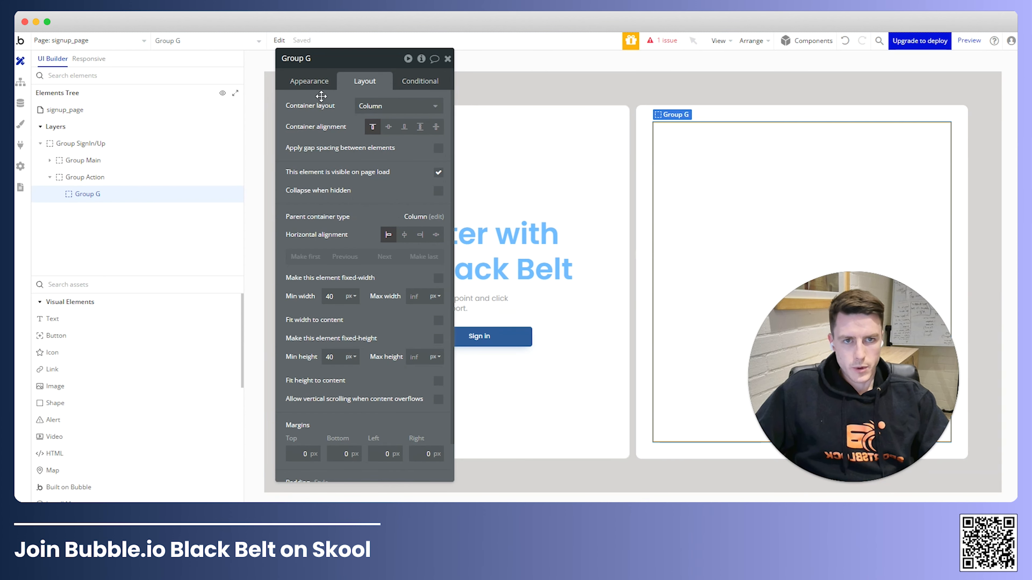
Give Group G a solid border with roundness 10 and the borders (#D6D3D3) color variable.
left_click(310, 82)
scroll(364, 264, "down", 2)
left_click(317, 273)
left_click(315, 321)
left_click(425, 275)
left_click(421, 371)
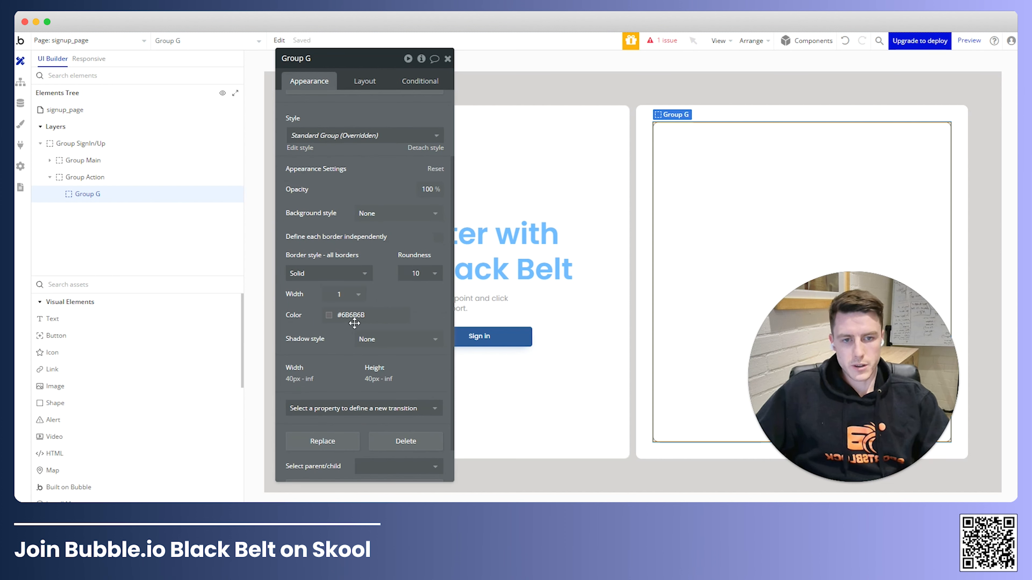
left_click(351, 314)
left_click(332, 467)
left_click(431, 285)
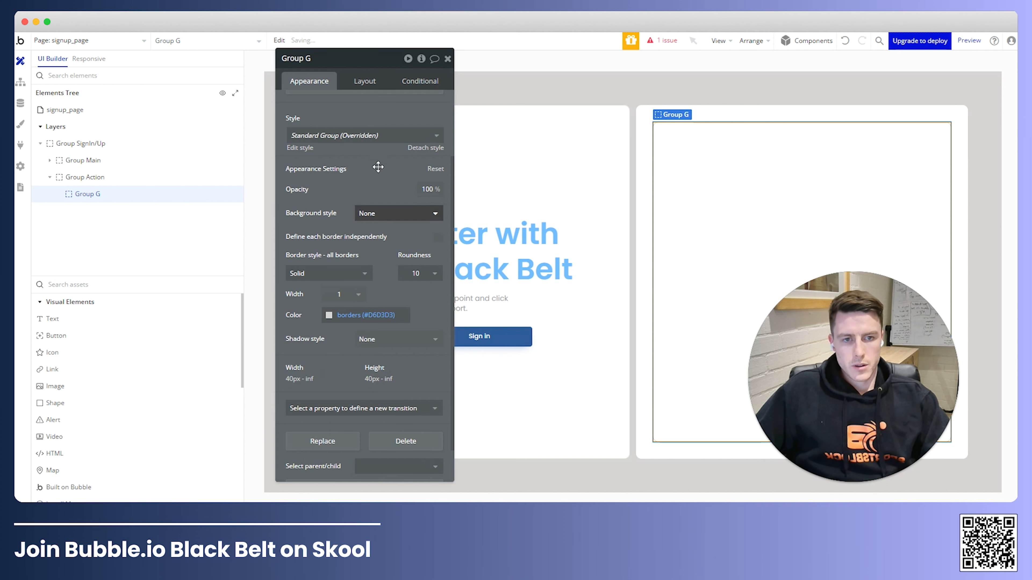
Set Group G's padding to 32 px on the top, bottom, left and right.
left_click(365, 81)
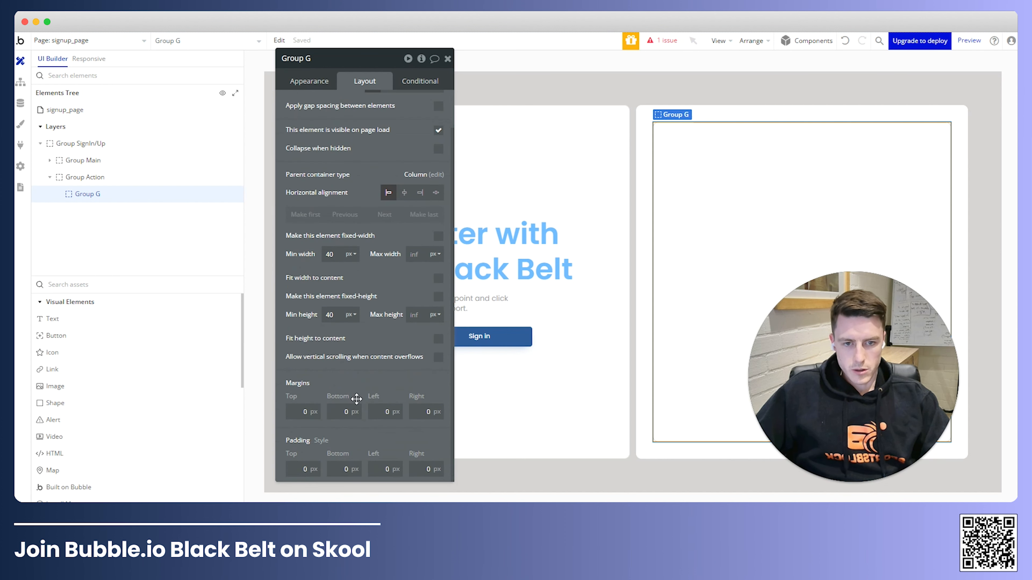
type("32")
key("Tab")
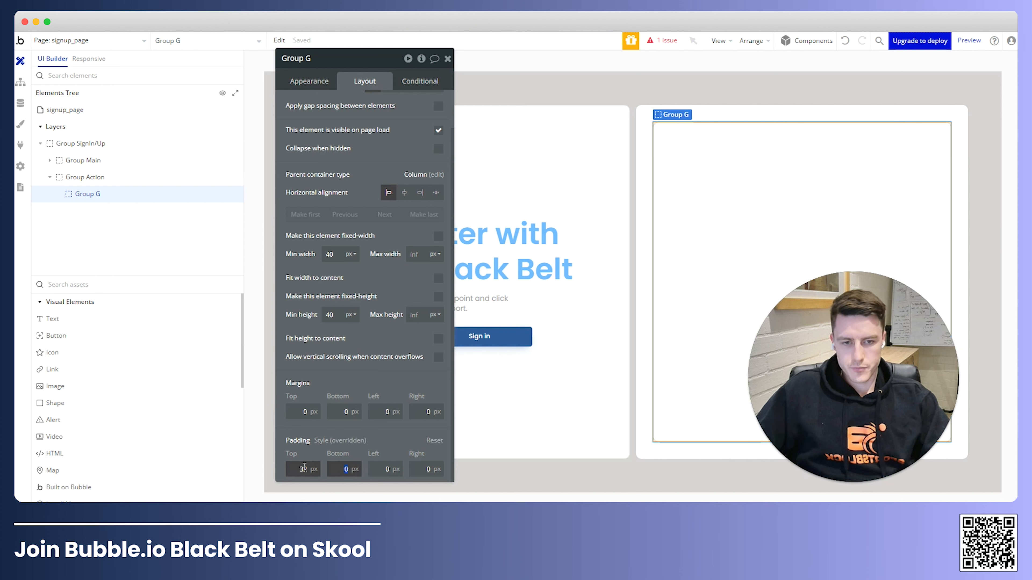
type("32")
key("Tab")
type("32")
key("Tab")
type("32")
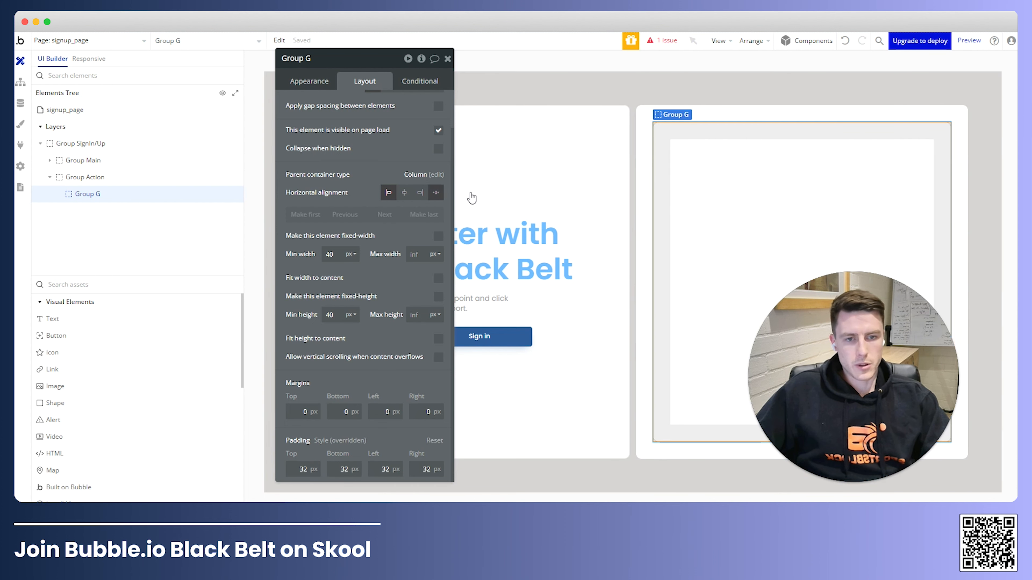
Add an input inside Group G, named Input SignInEmail, with the placeholder "Enter your email".
type("input")
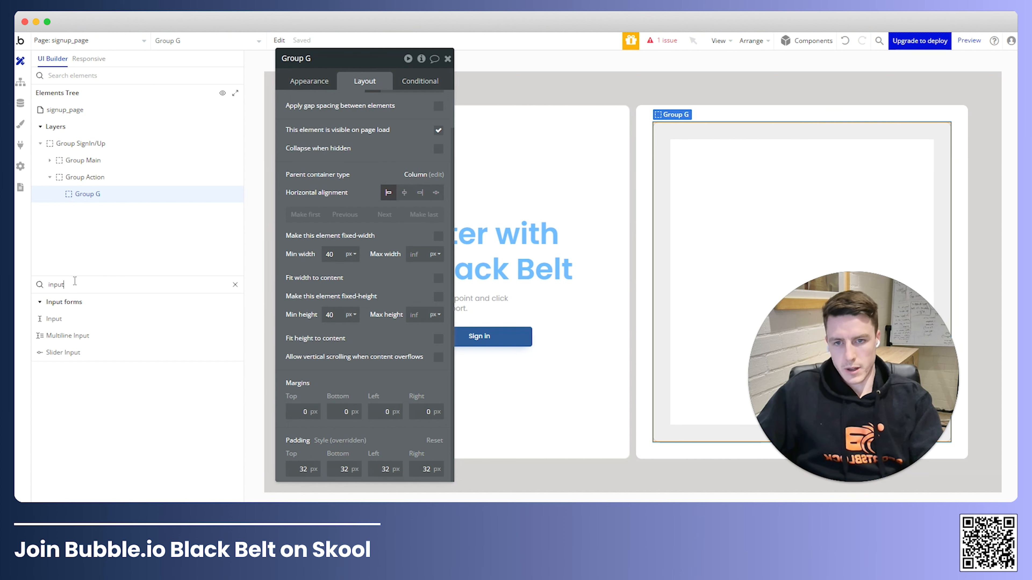
left_click(84, 316)
left_click(711, 203)
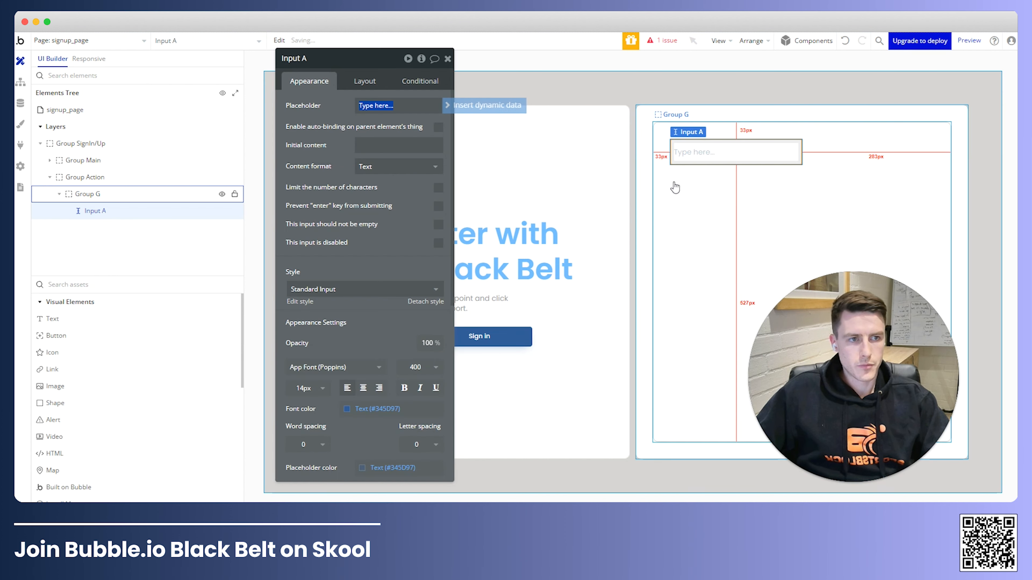
left_click(312, 58)
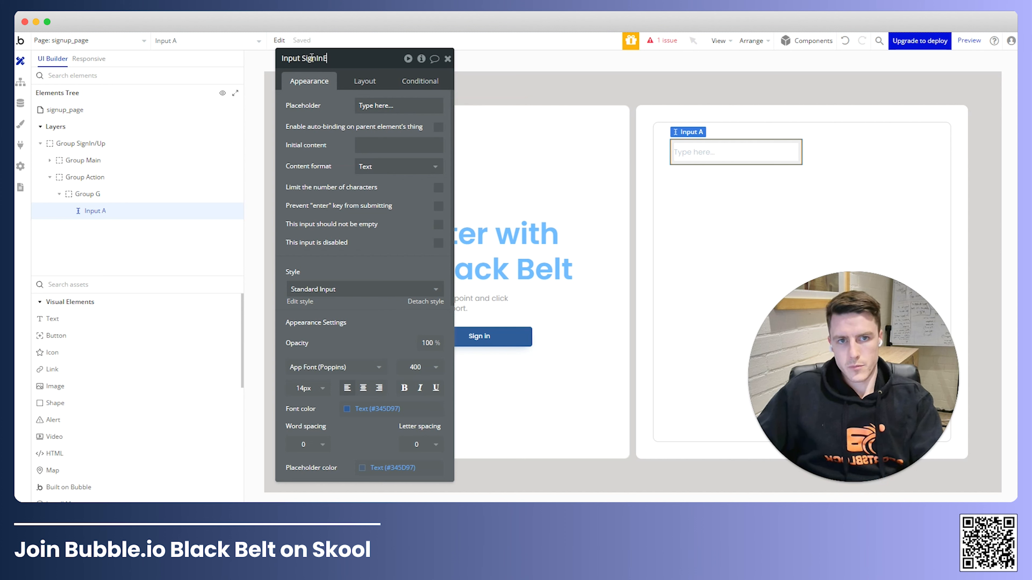
left_click(394, 106)
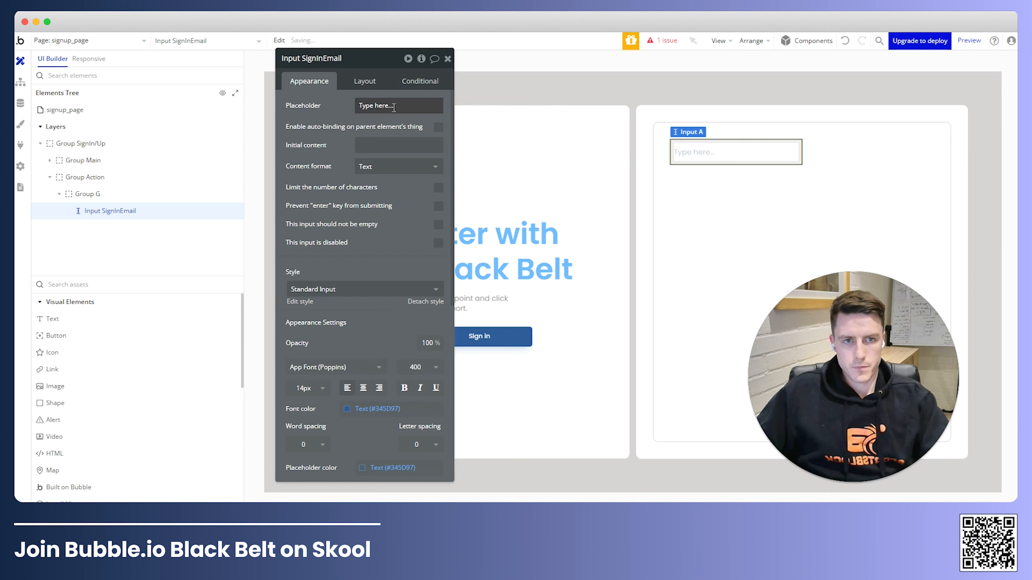
type("Enter your email")
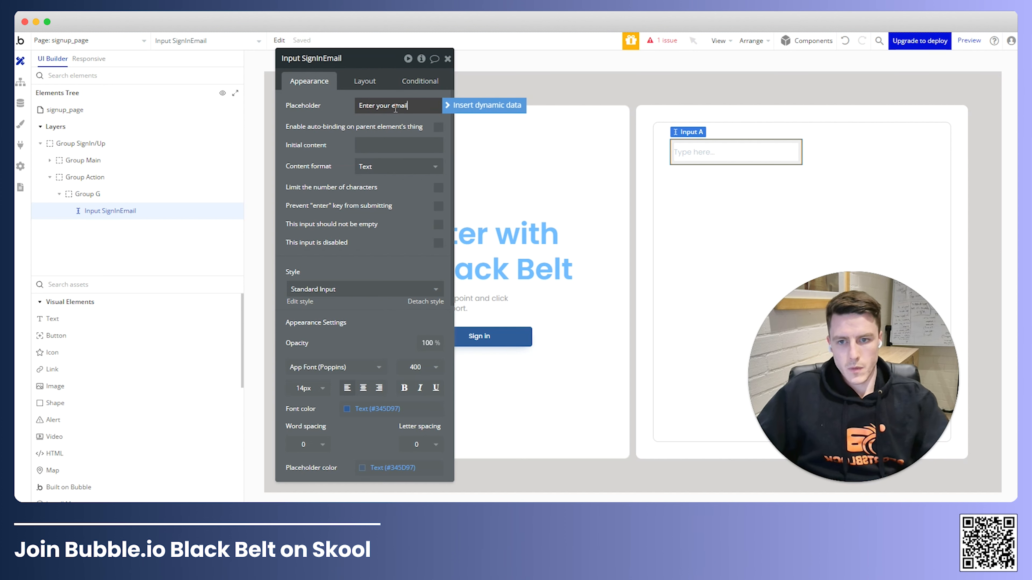
Add a text element to Group G and order it above the email input.
left_click(123, 320)
left_click(851, 225)
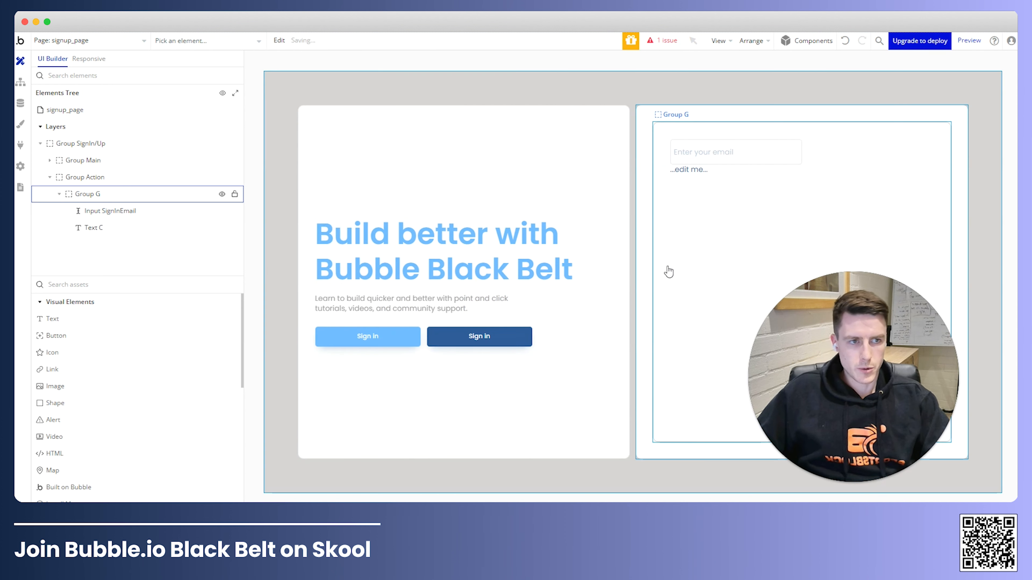
left_click(363, 82)
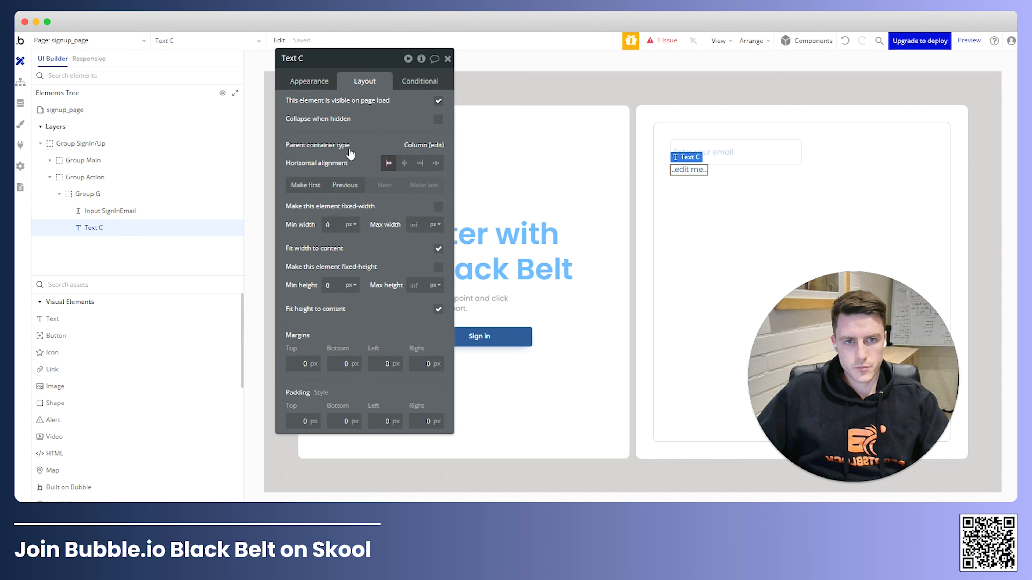
left_click(359, 184)
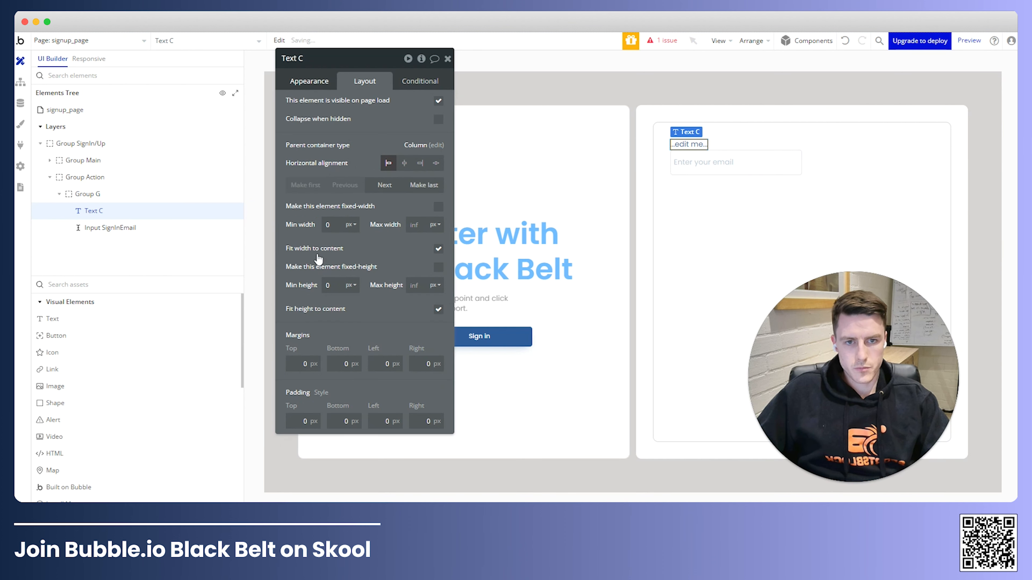
Set the new text's font color to grey (#A0A0A0) and its font size to 12 px.
left_click(309, 81)
left_click(367, 403)
left_click(373, 506)
left_click(304, 384)
scroll(302, 478, "down", 2)
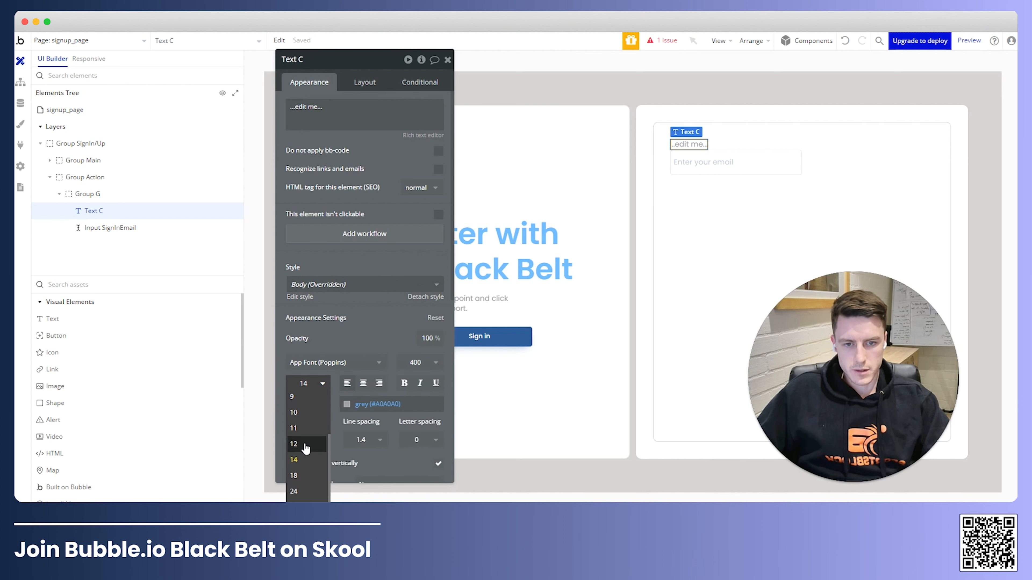
left_click(294, 444)
Set the font size of Input SignInEmail to 12 px.
left_click(733, 159)
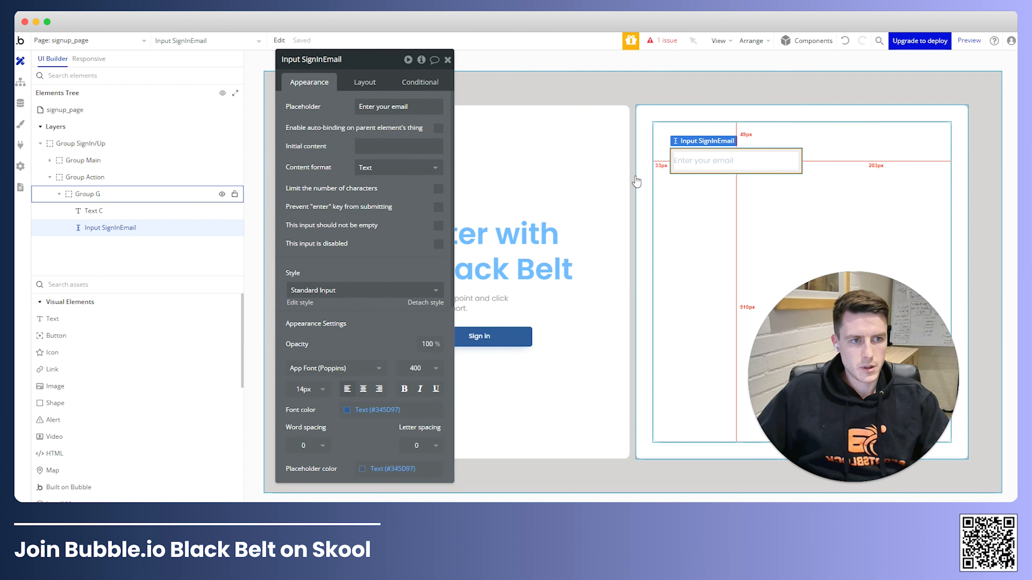
left_click(305, 389)
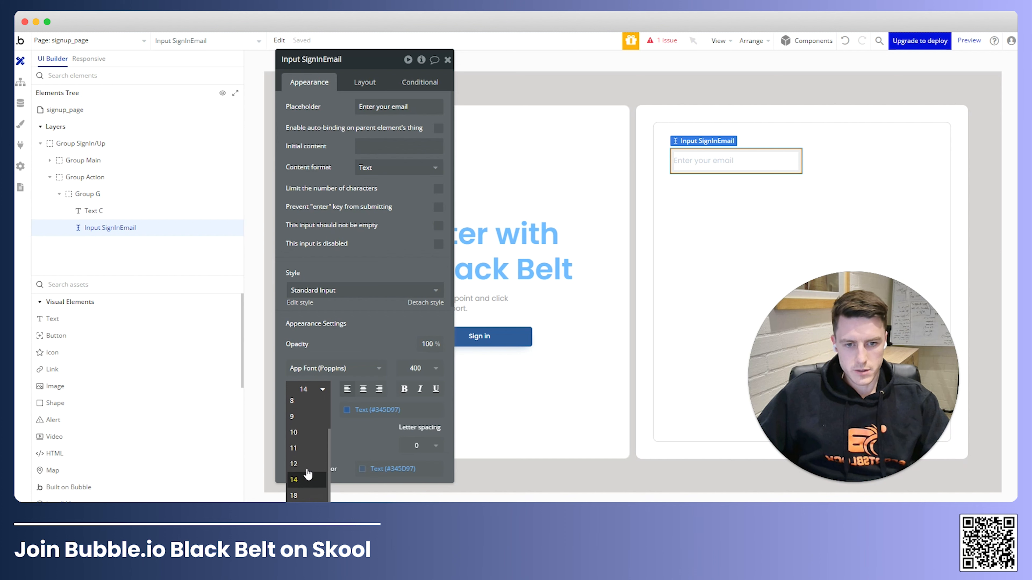
left_click(293, 464)
left_click(368, 409)
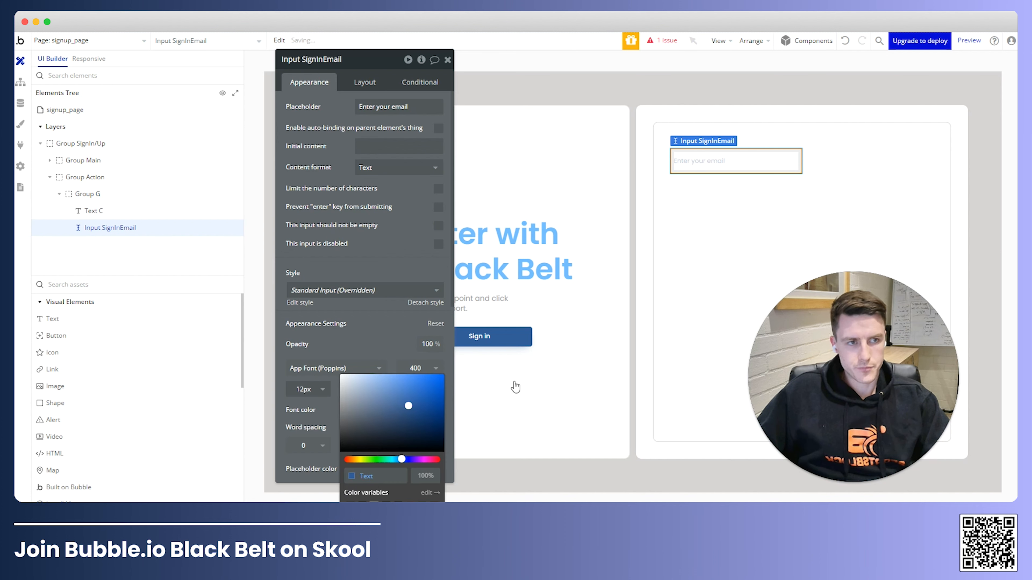
left_click(955, 179)
left_click(955, 180)
scroll(387, 325, "down", 3)
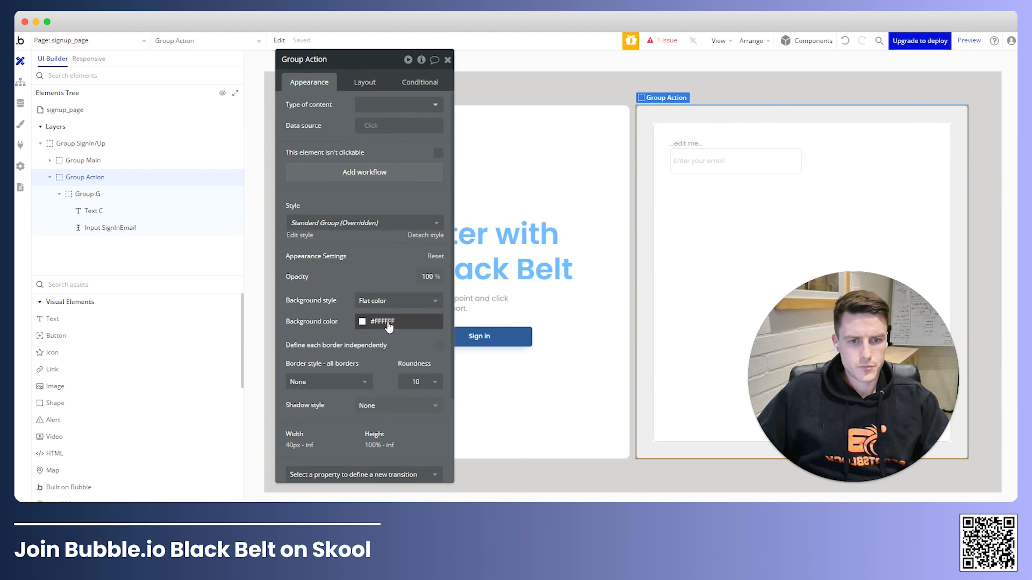
scroll(387, 322, "up", 3)
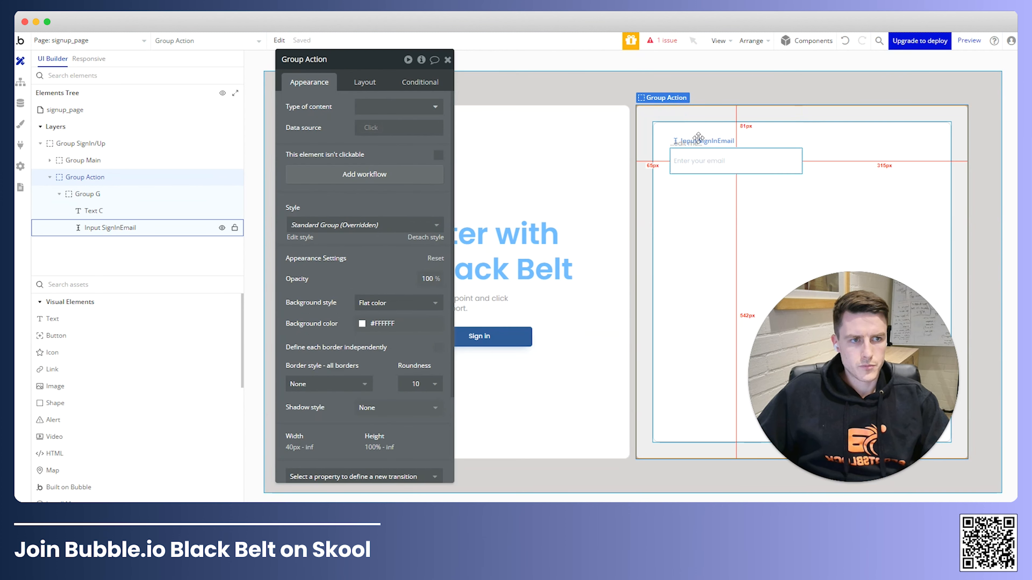
left_click(715, 156)
left_click(689, 136)
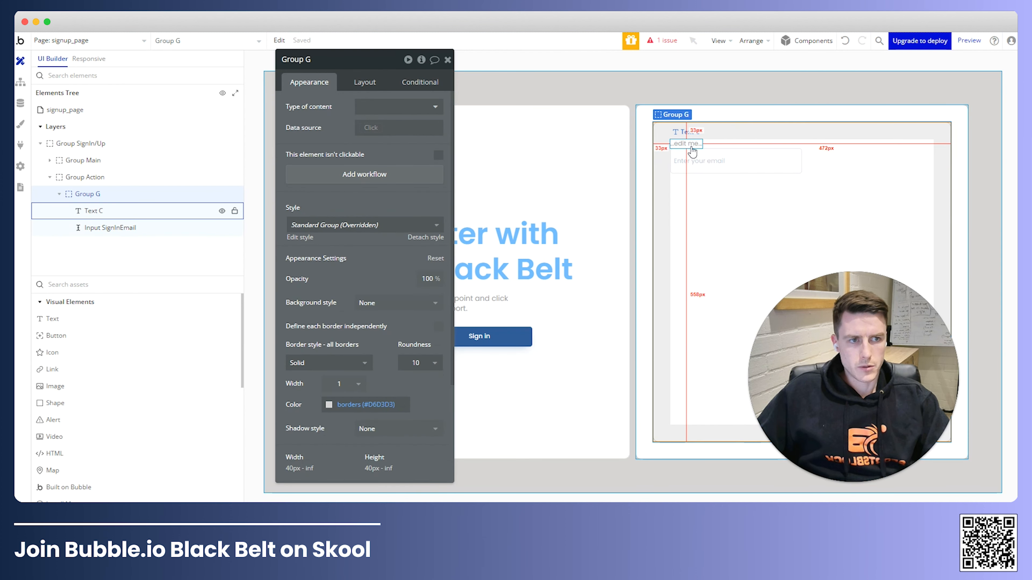
Change the text above the email input to "Email" and set its font weight to 500.
left_click(691, 145)
left_click(366, 113)
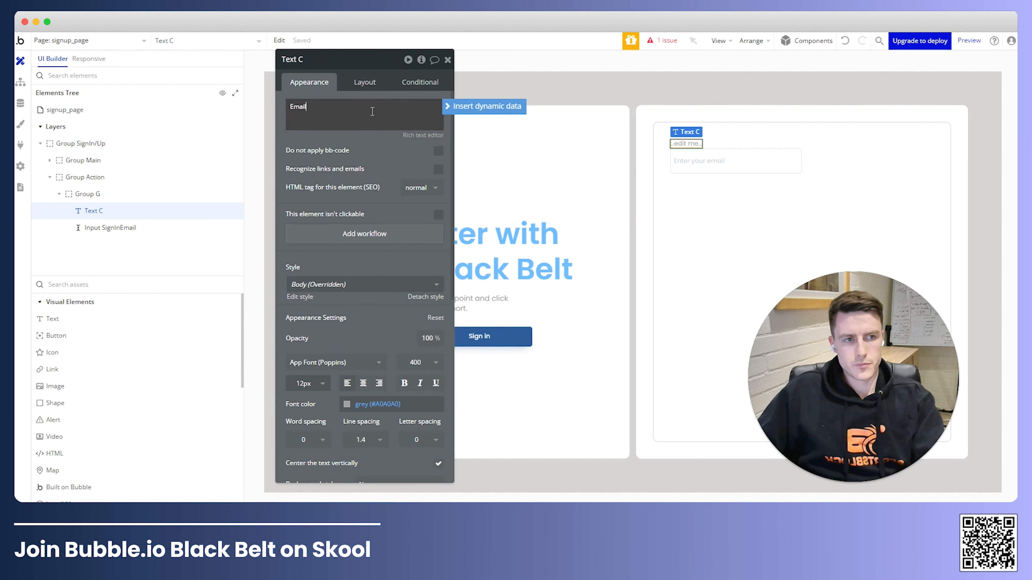
left_click(690, 190)
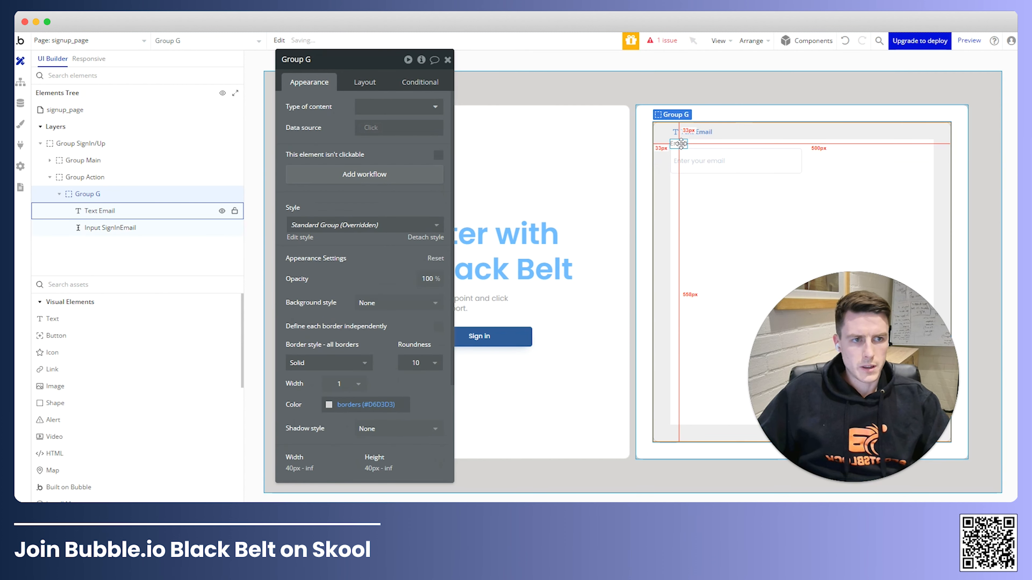
left_click(681, 144)
scroll(357, 320, "down", 3)
left_click(417, 257)
left_click(414, 353)
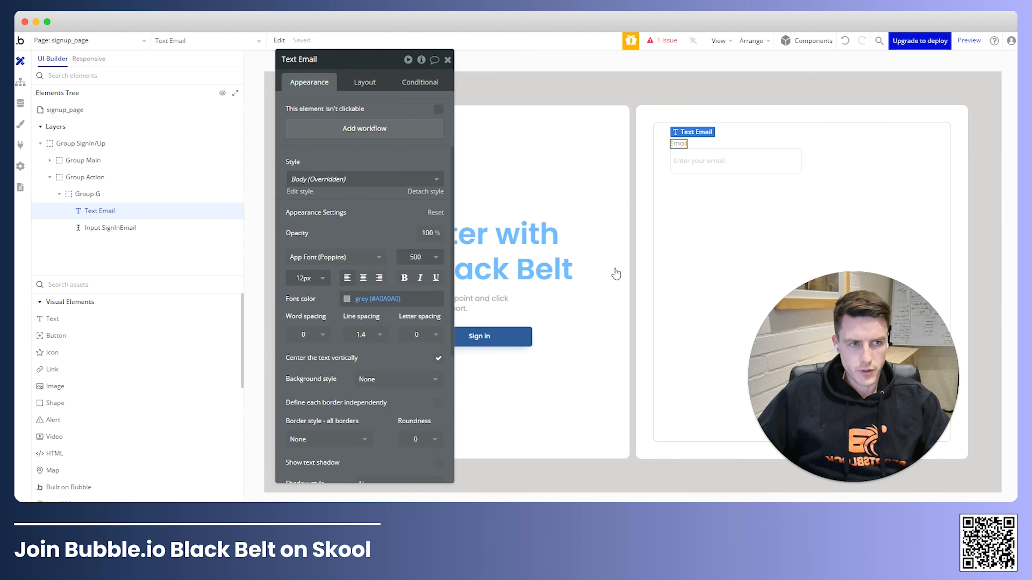
left_click(797, 233)
Set Input SignInEmail to a fixed height of 38 px, matching the sign-up button, and a width of 300 px.
left_click(747, 163)
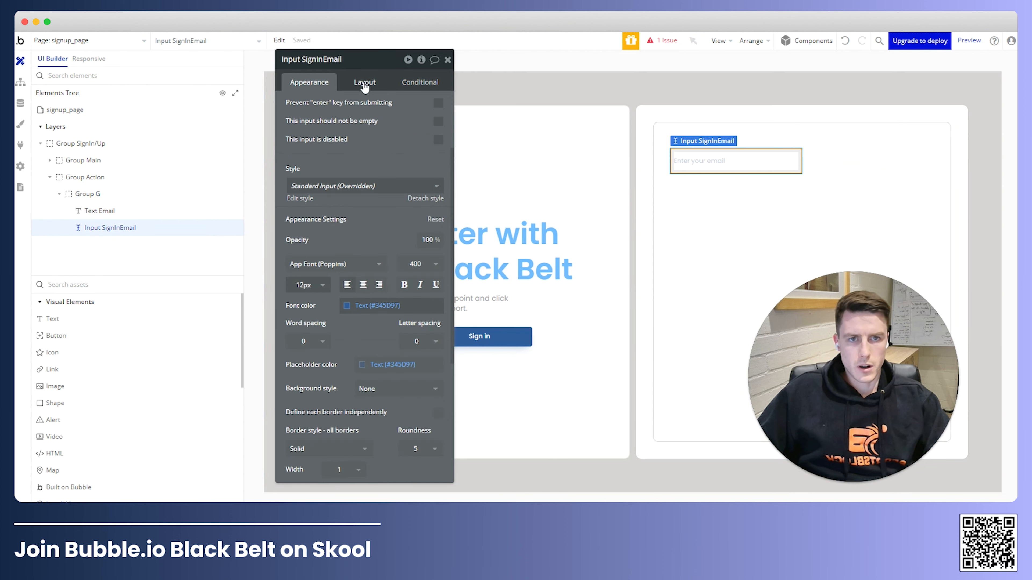
left_click(364, 83)
left_click(339, 267)
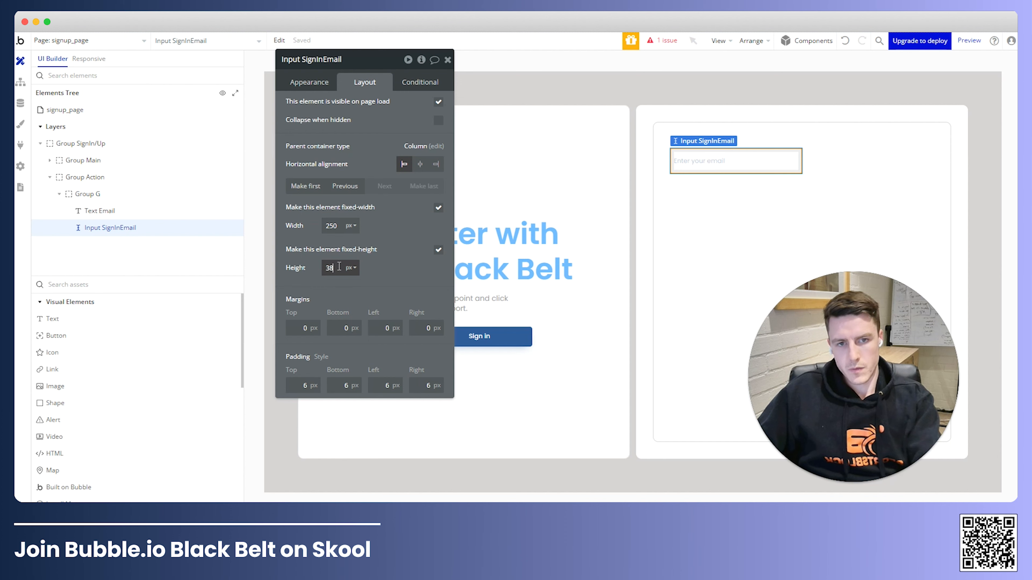
type("38")
left_click(510, 334)
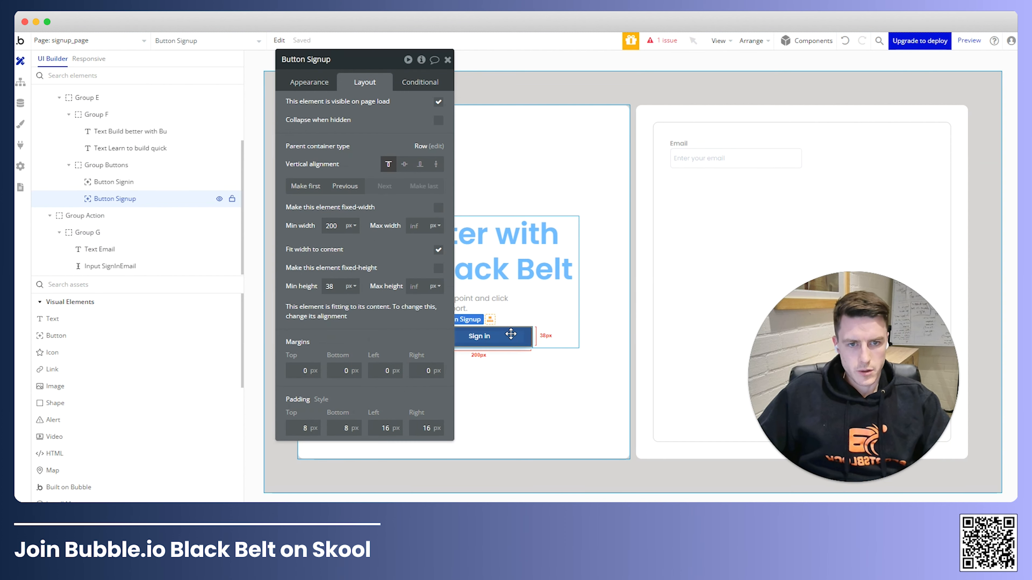
left_click(738, 171)
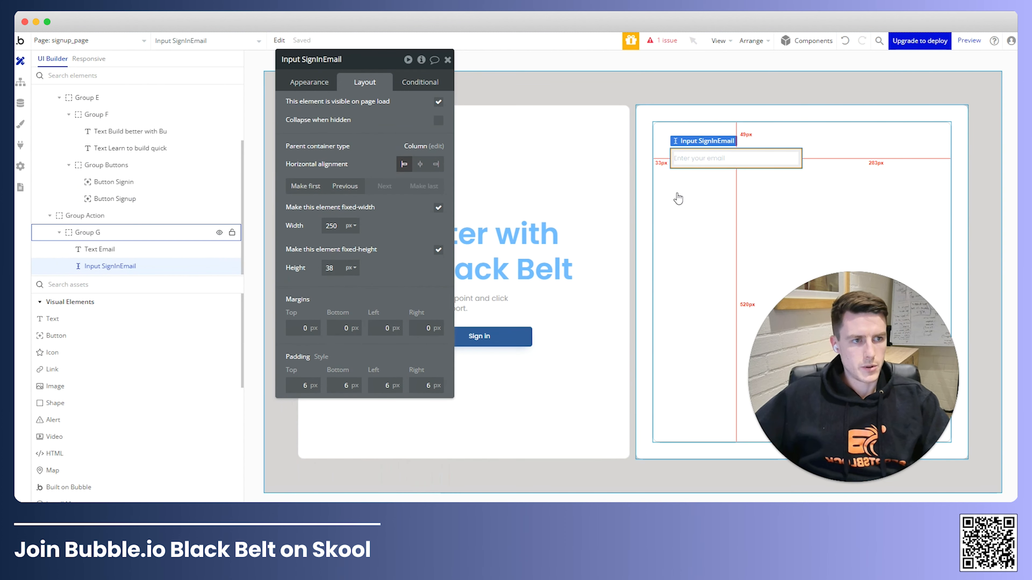
left_click(339, 227)
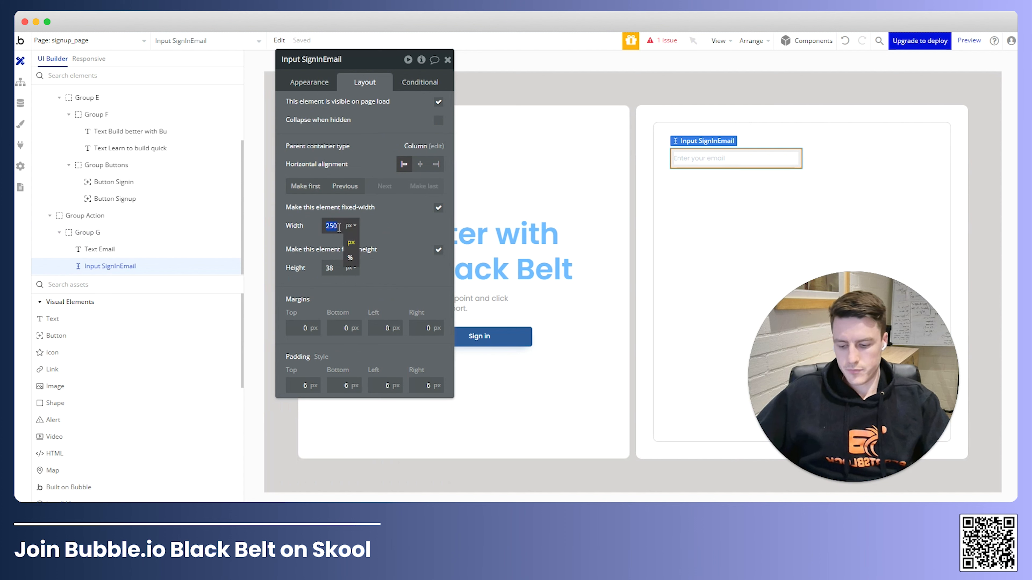
left_click(824, 196)
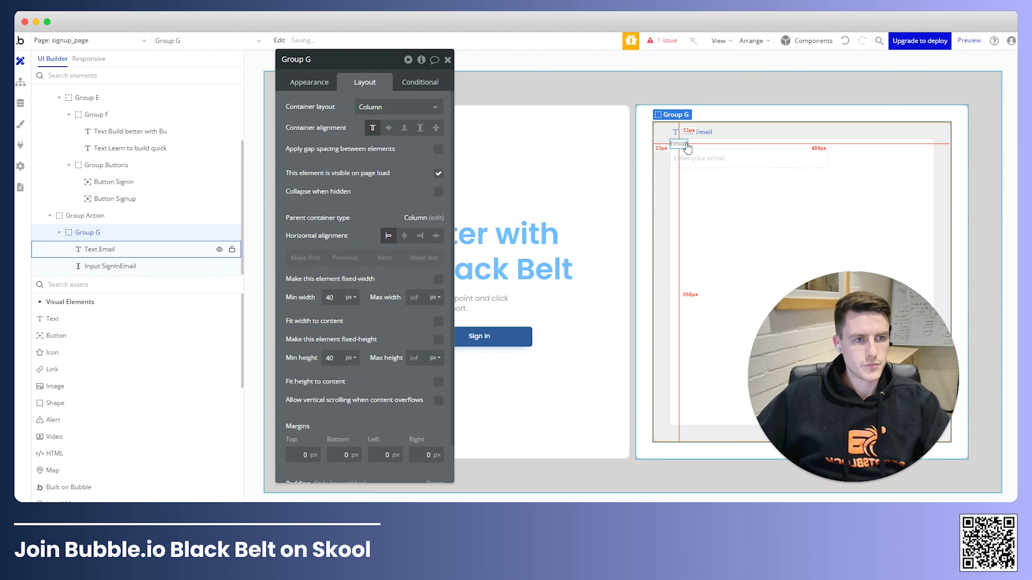
Group the Email label and the email input together in a column container.
left_click(680, 150)
left_click(701, 163, "shift")
right_click(701, 165)
mouse_move(731, 232)
left_click(857, 262)
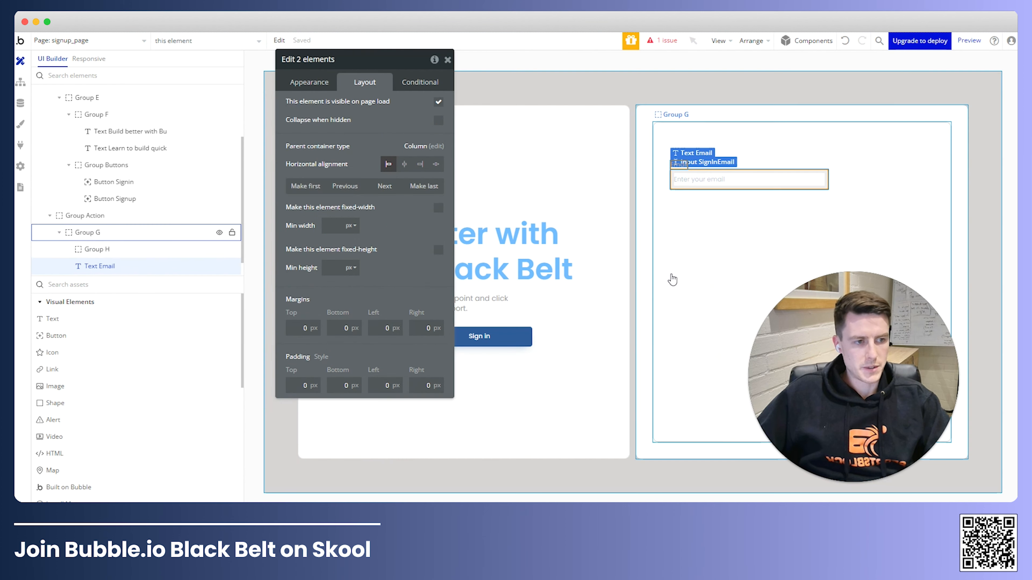
Apply gap spacing between the elements of Group H with a row gap of 8 px.
left_click(799, 151)
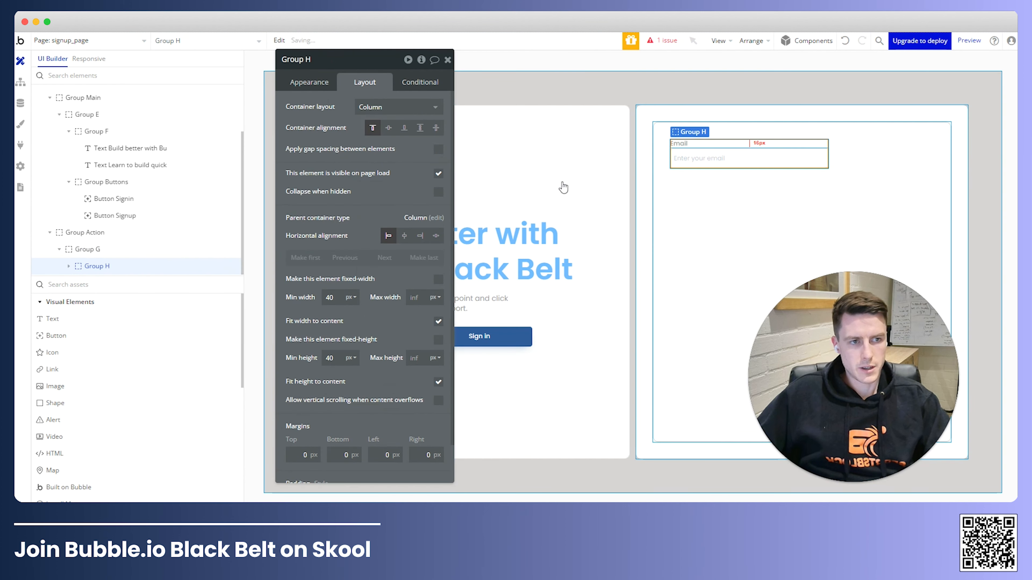
left_click(438, 149)
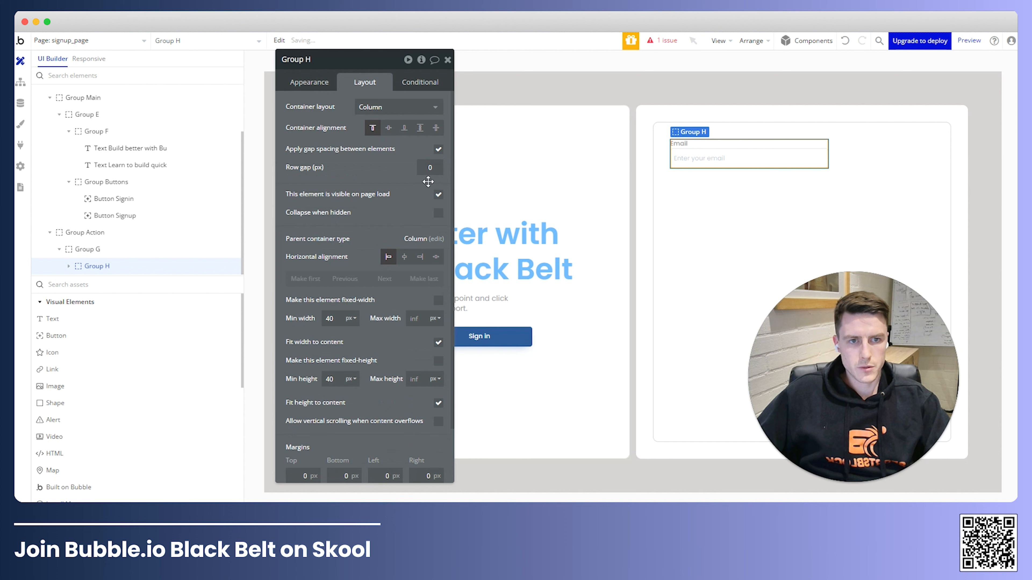
left_click(727, 185)
left_click(751, 166)
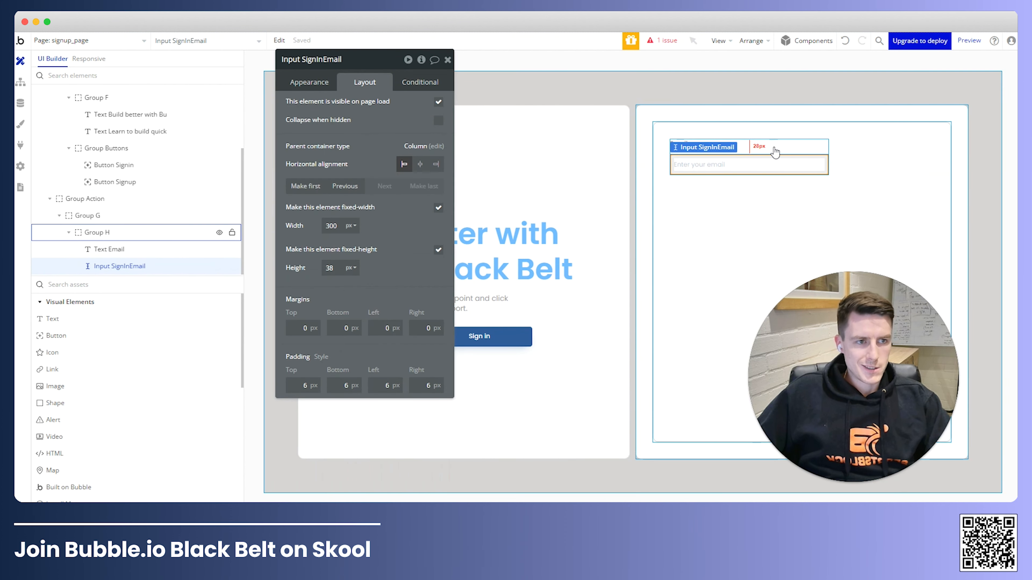
left_click(774, 152)
left_click(435, 167)
type("8")
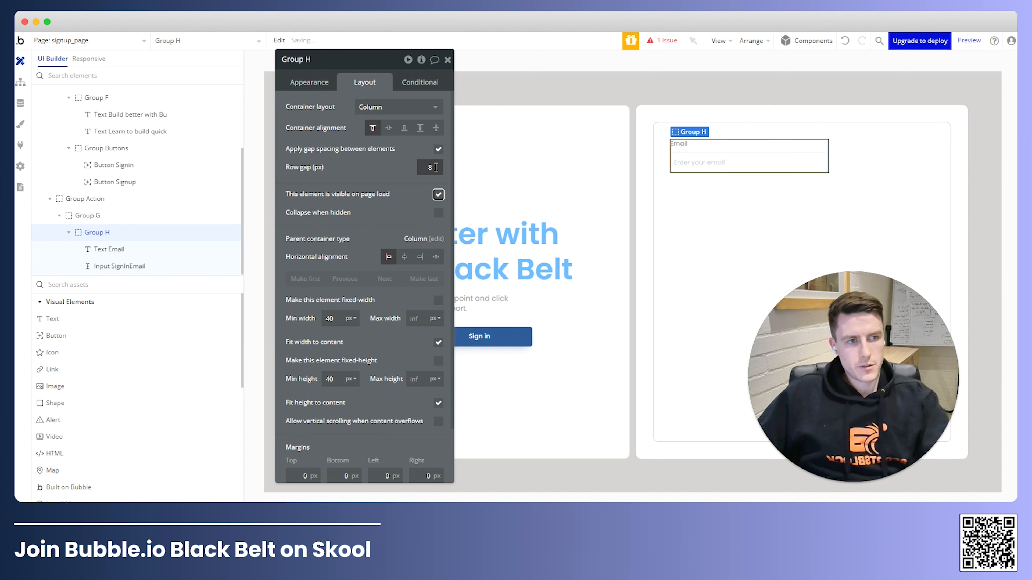
Duplicate the Email label-and-input group in the form and change the copy's label text to "Password".
key("ctrl+d")
left_click(679, 177)
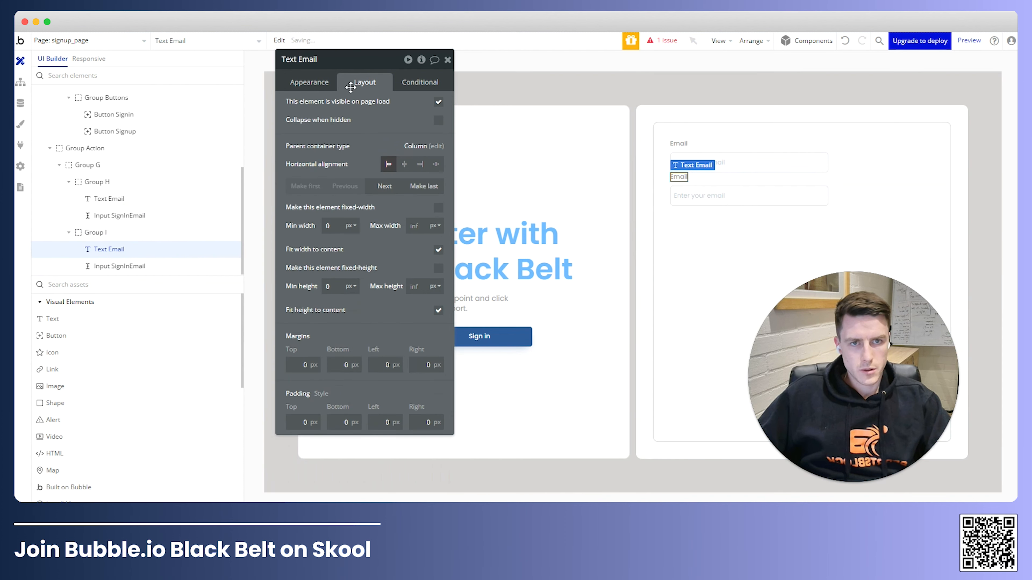
left_click(310, 83)
left_click(361, 105)
key("ctrl+a")
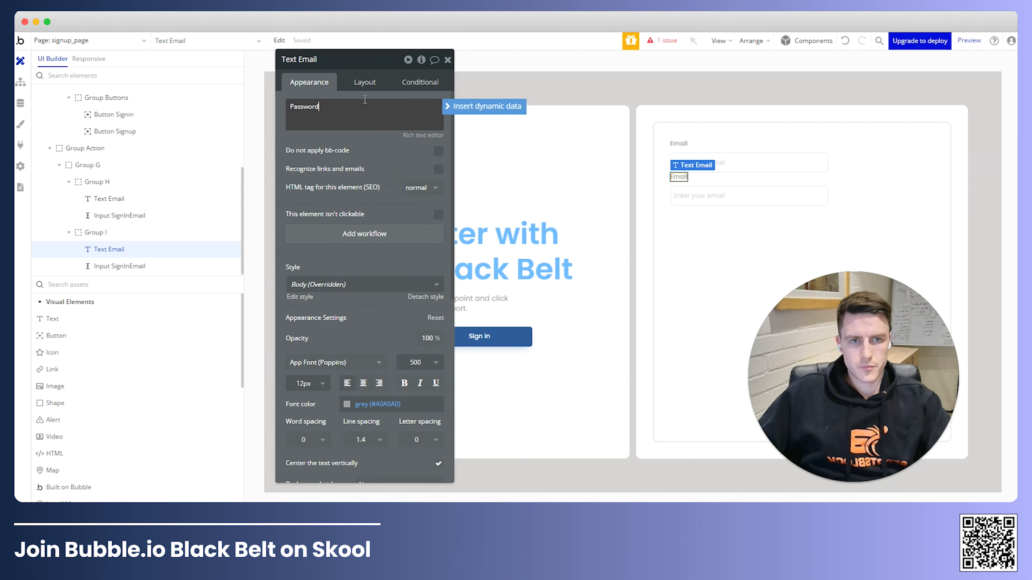
left_click(372, 165)
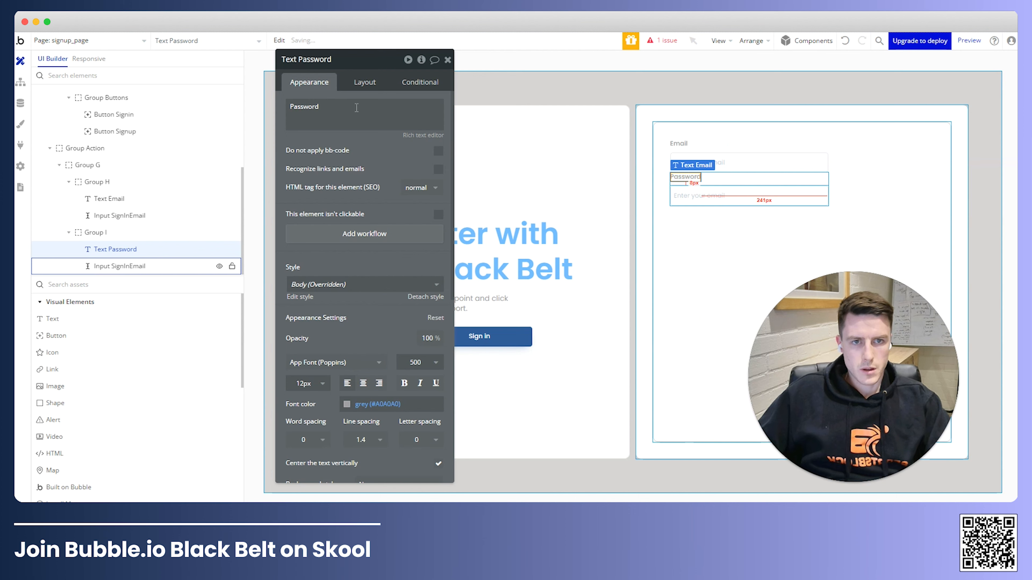
Set the duplicated input's content format to Password and its placeholder to "Enter your password".
left_click(390, 171)
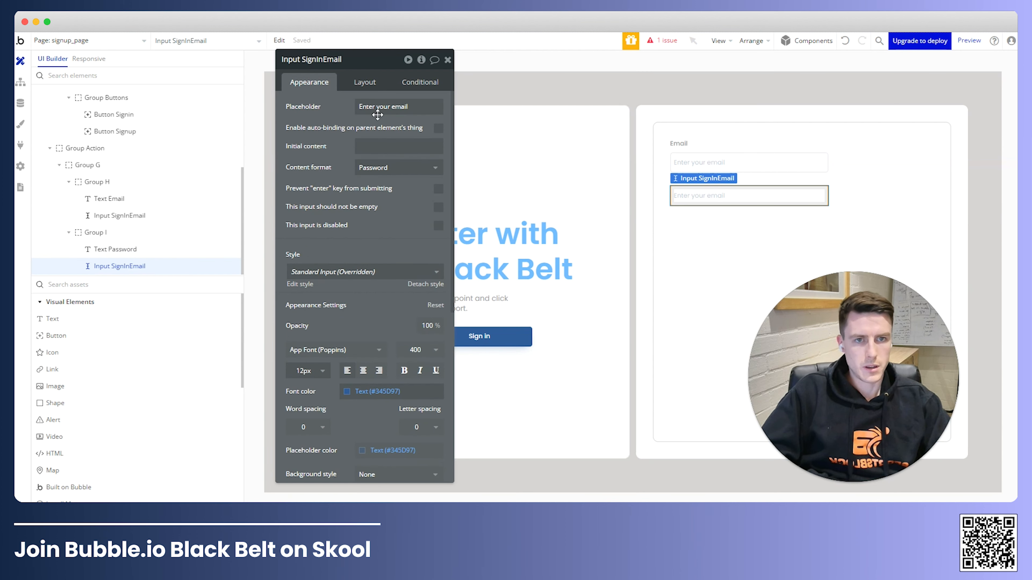
left_click(400, 107)
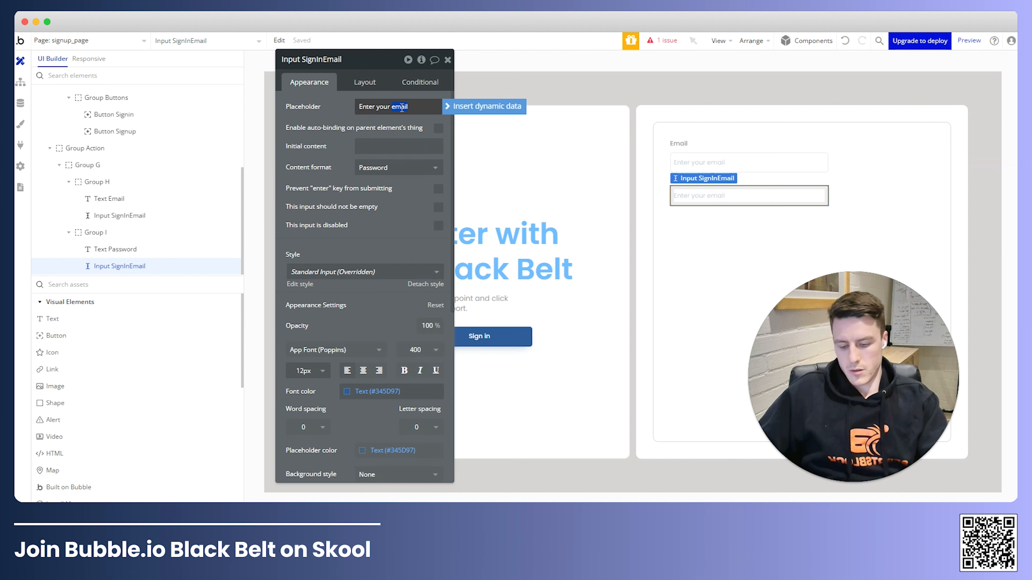
left_click(756, 229)
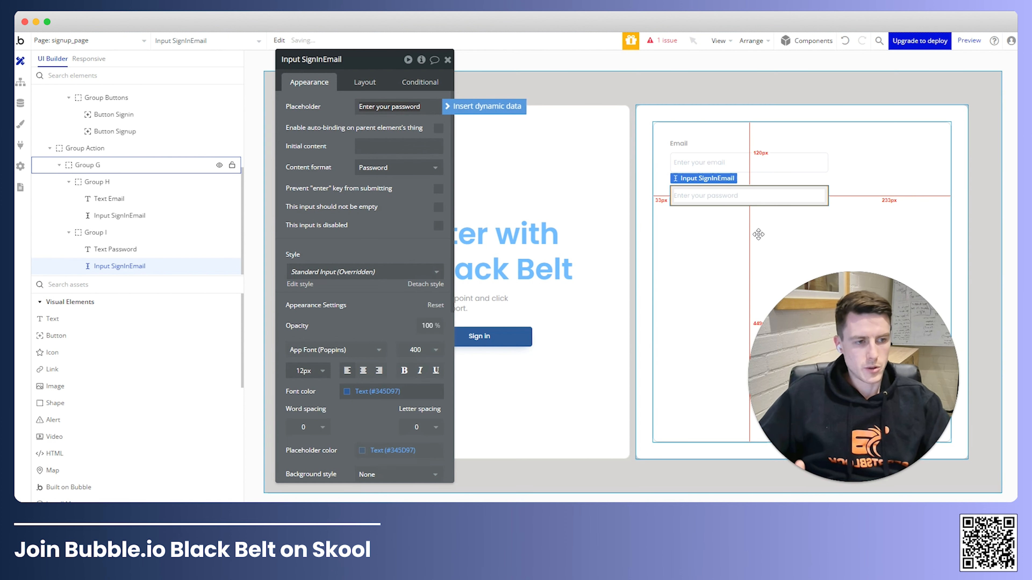
Add an underlined text element reading "Forgot your password?" below the password input in Group G.
left_click(755, 204)
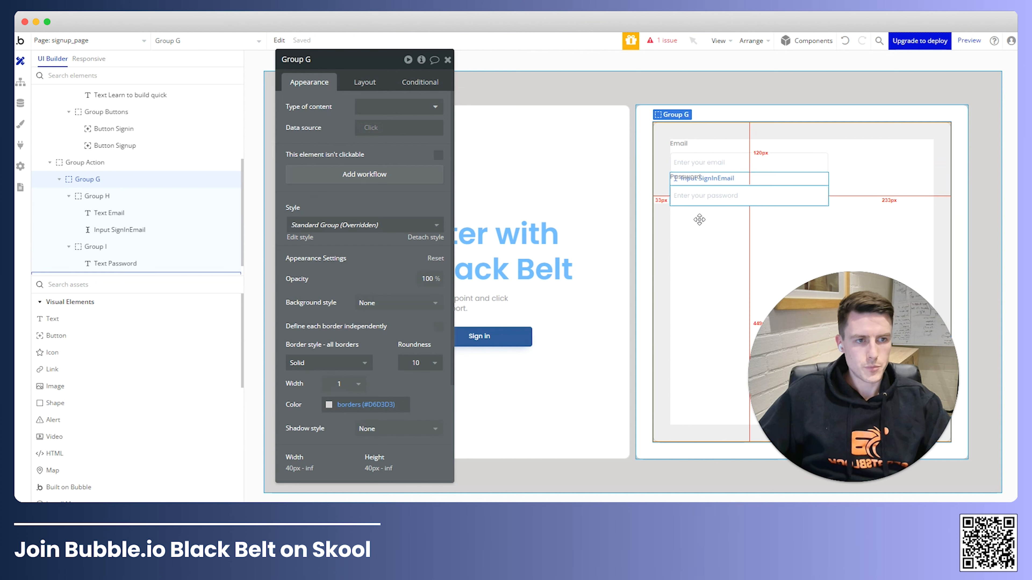
left_click(669, 217)
left_click(96, 322)
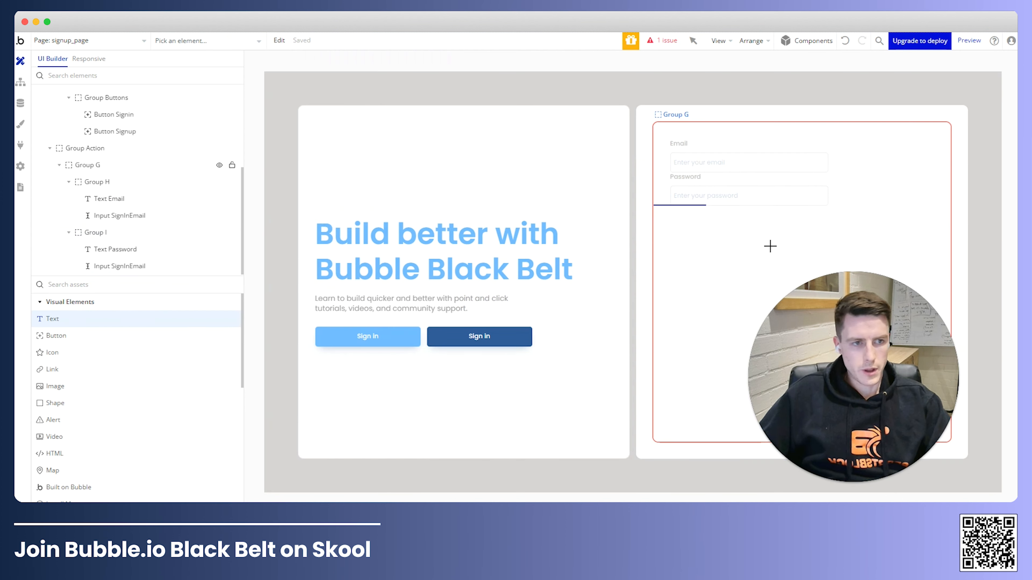
left_click(769, 247)
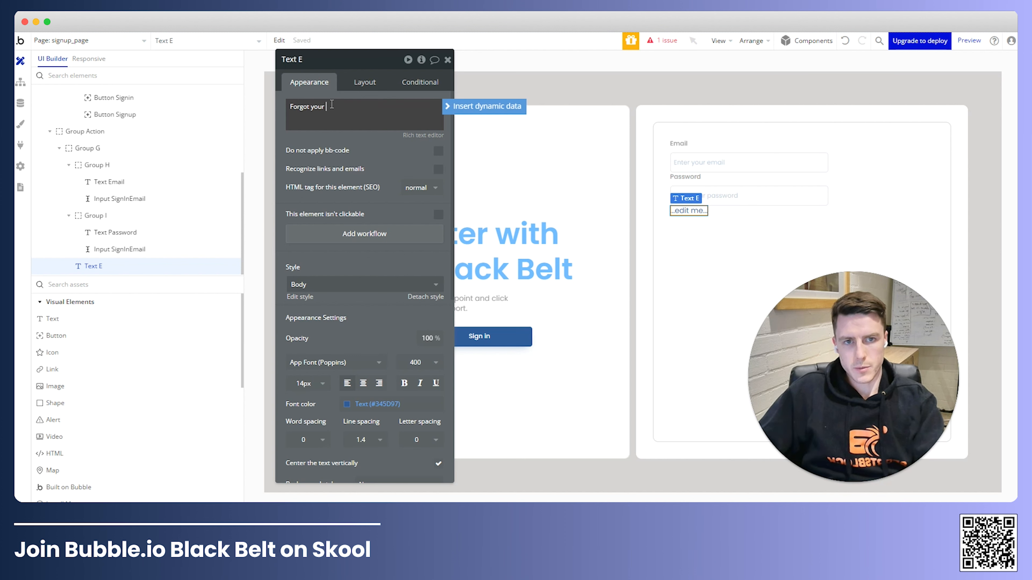
left_click(371, 267)
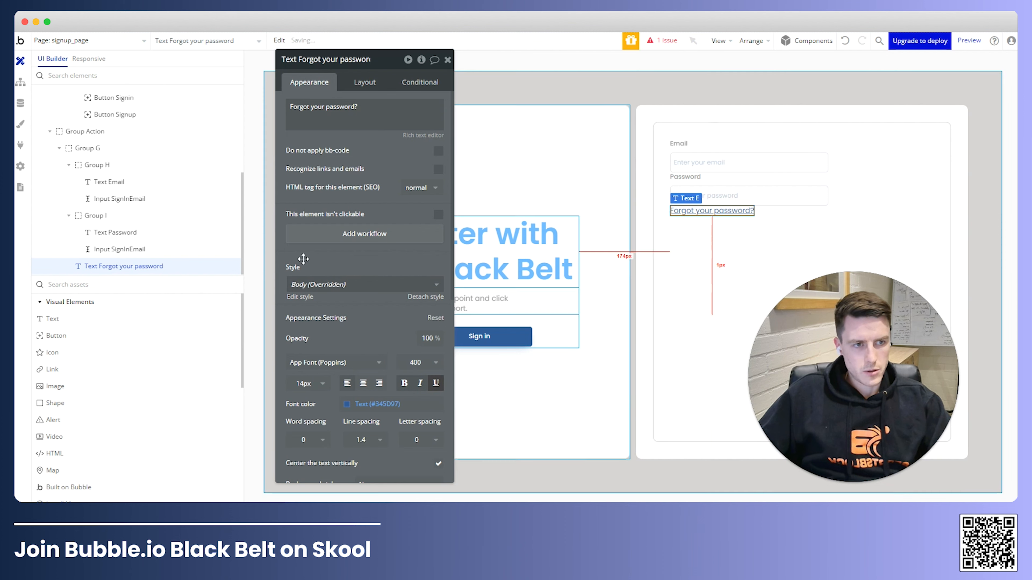
Set the "Forgot your password?" text to the grey (#A0A0A0) font color and a 12 px font size.
left_click(315, 384)
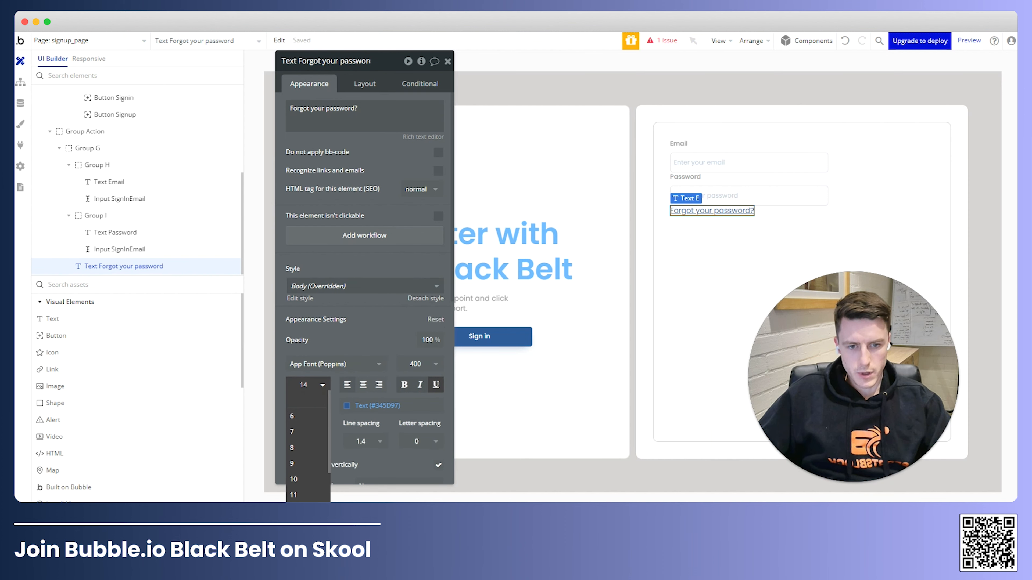
left_click(377, 406)
left_click(374, 507)
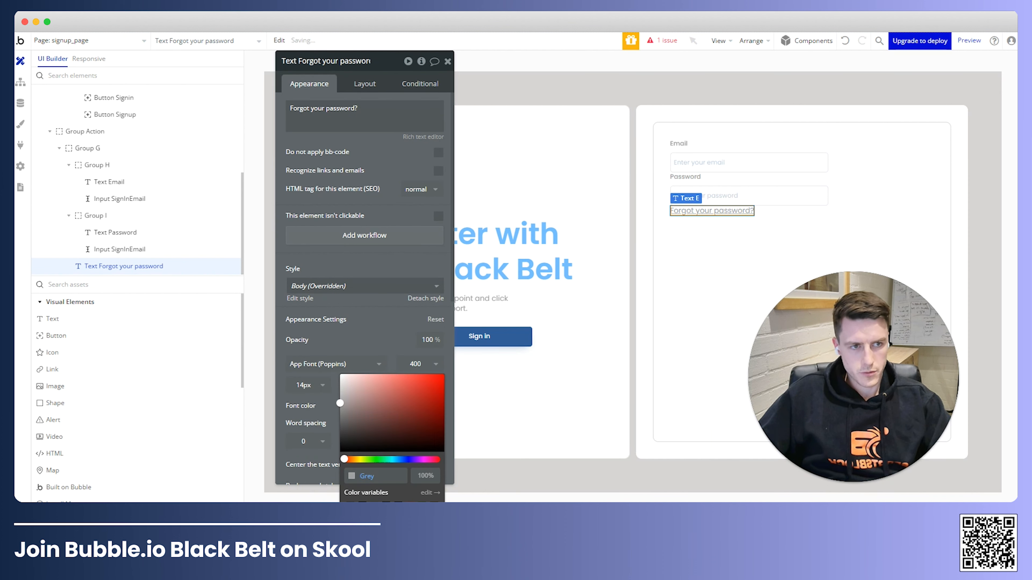
left_click(309, 385)
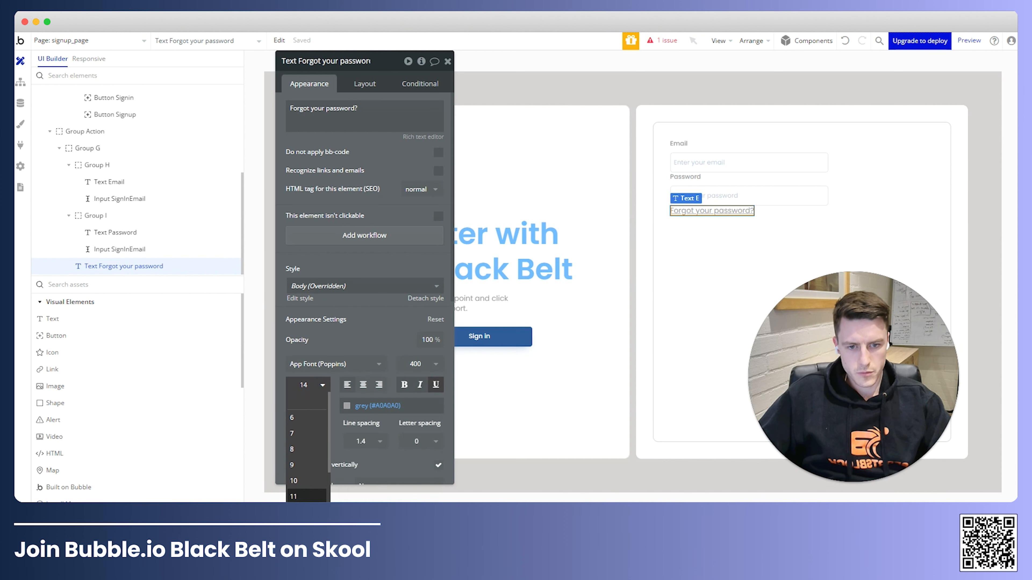
left_click(290, 489)
left_click(783, 212)
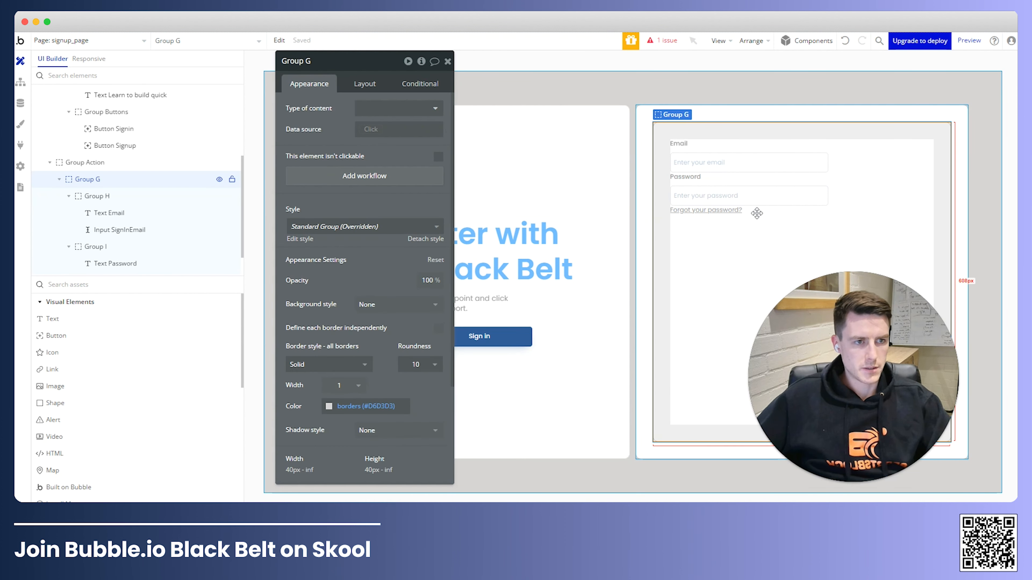
left_click(752, 179)
left_click(743, 198, "shift")
left_click(731, 211, "shift")
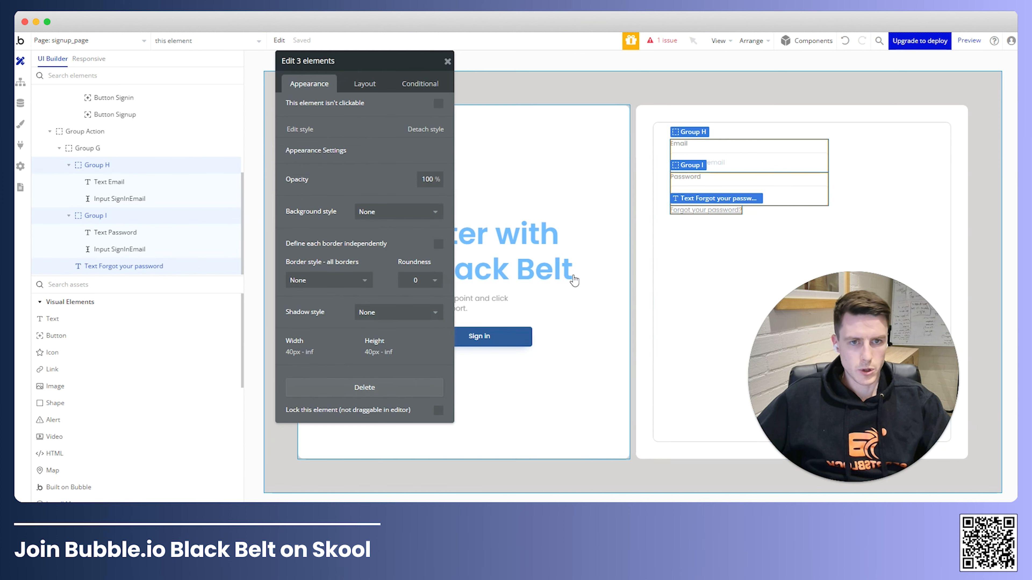
left_click(677, 280)
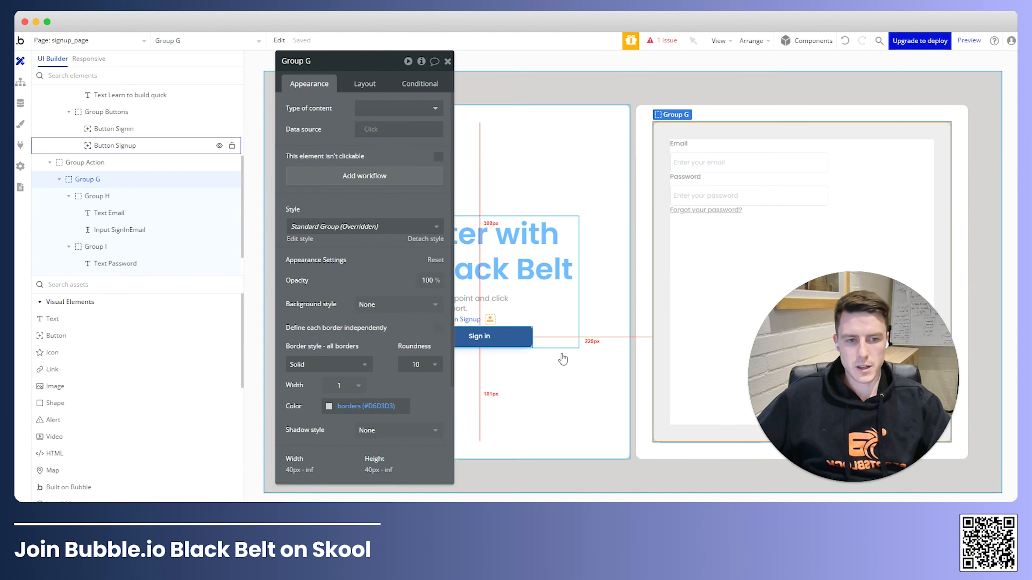
Copy the light blue Sign in button from the heading card into Group G.
left_click_drag(428, 331, 216, 318)
left_click(402, 344)
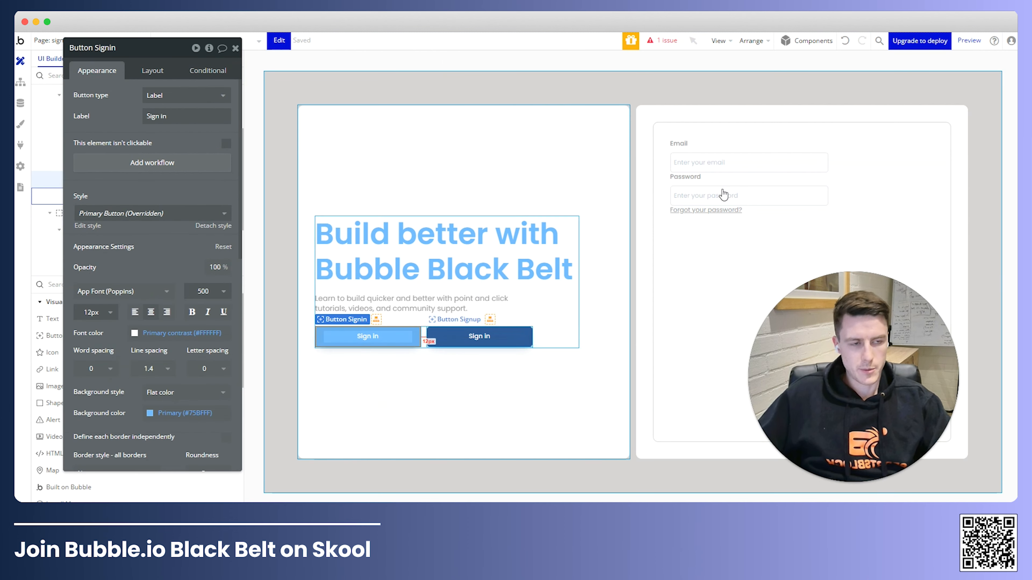
left_click(747, 230)
key("ctrl+v")
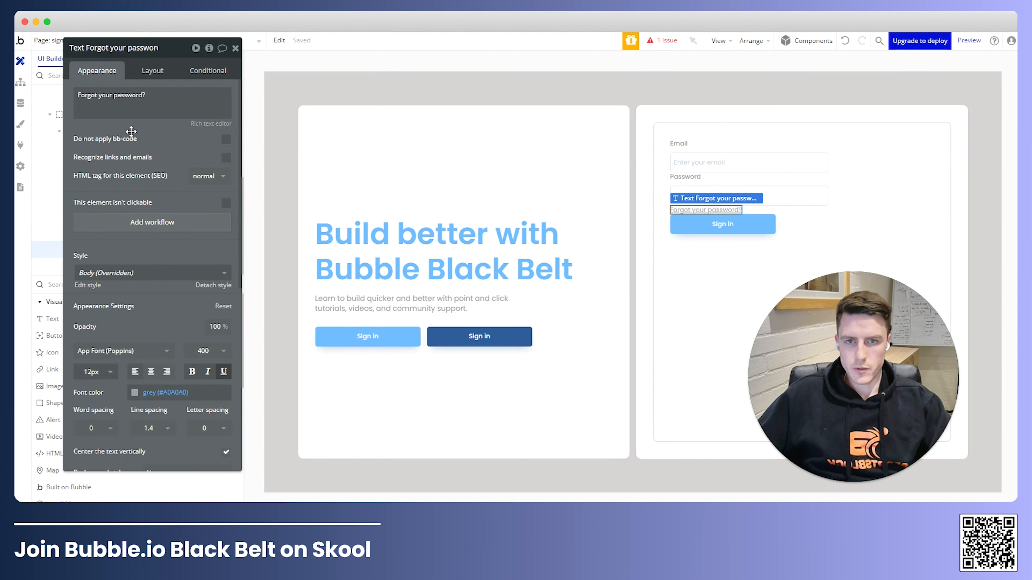
Reorder the "Forgot your password?" text so it sits below the copied Sign in button.
left_click(153, 70)
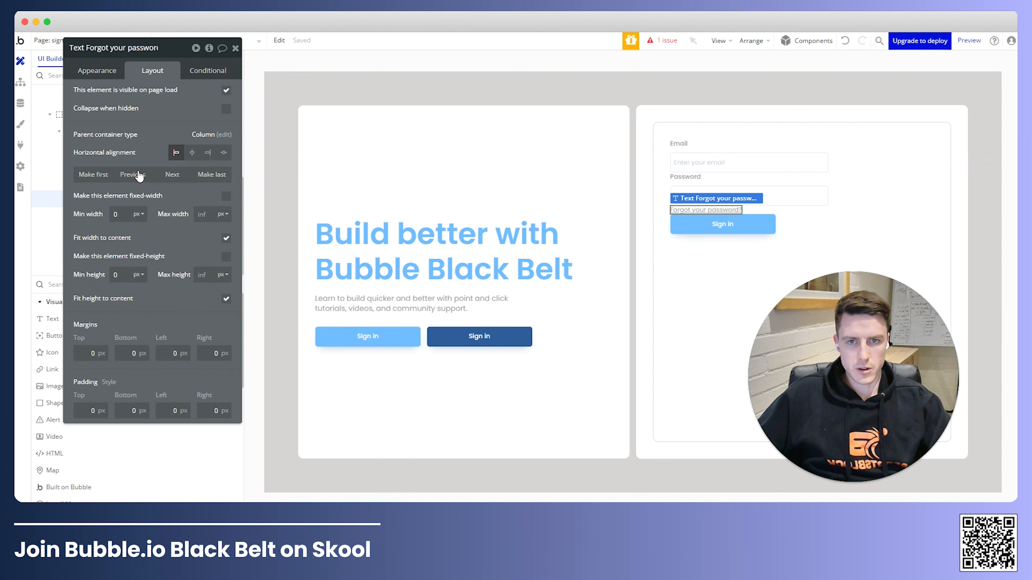
left_click(132, 174)
left_click(824, 211)
Group both labelled inputs, the Sign in button and the "Forgot your password?" text in a column container with a 12 px row gap.
left_click(701, 230)
left_click(761, 221, "shift")
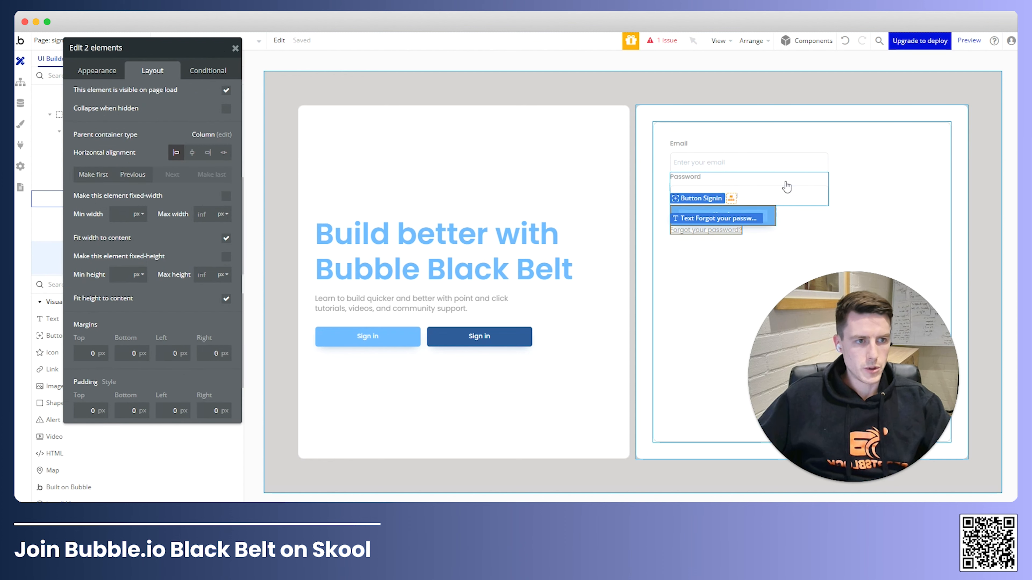
left_click(770, 176, "shift")
left_click(721, 148, "shift")
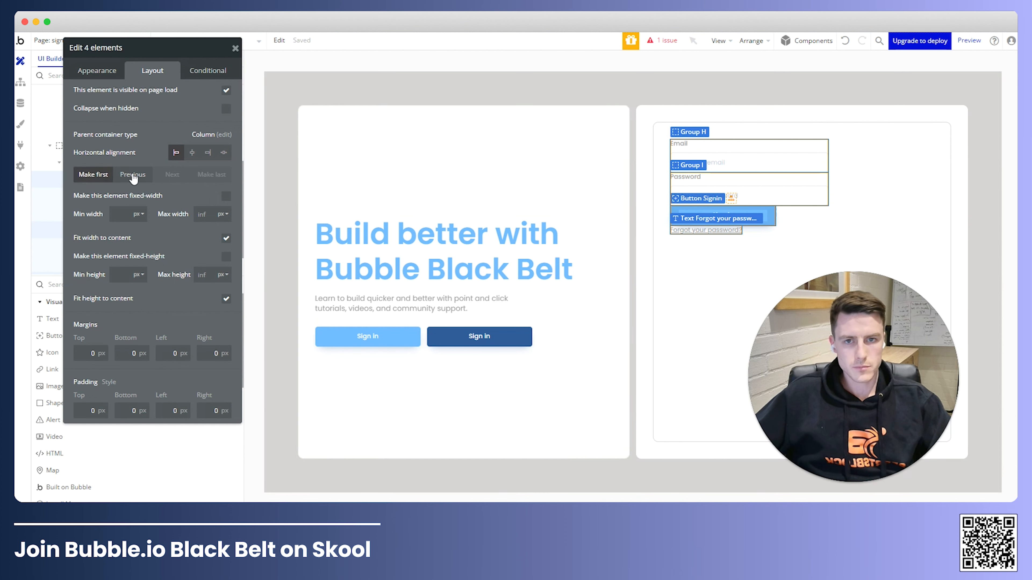
right_click(814, 149)
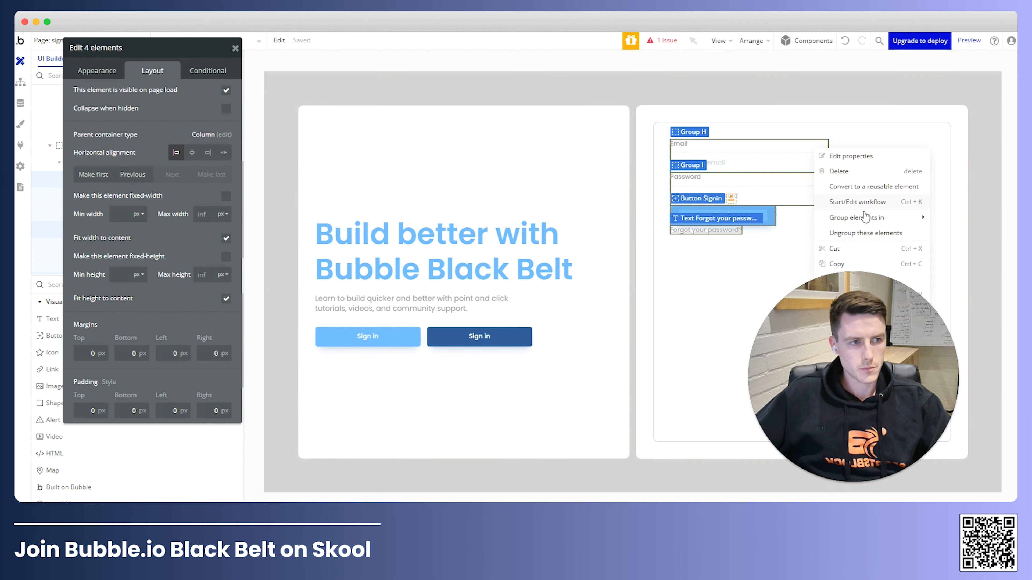
mouse_move(865, 217)
left_click(701, 248)
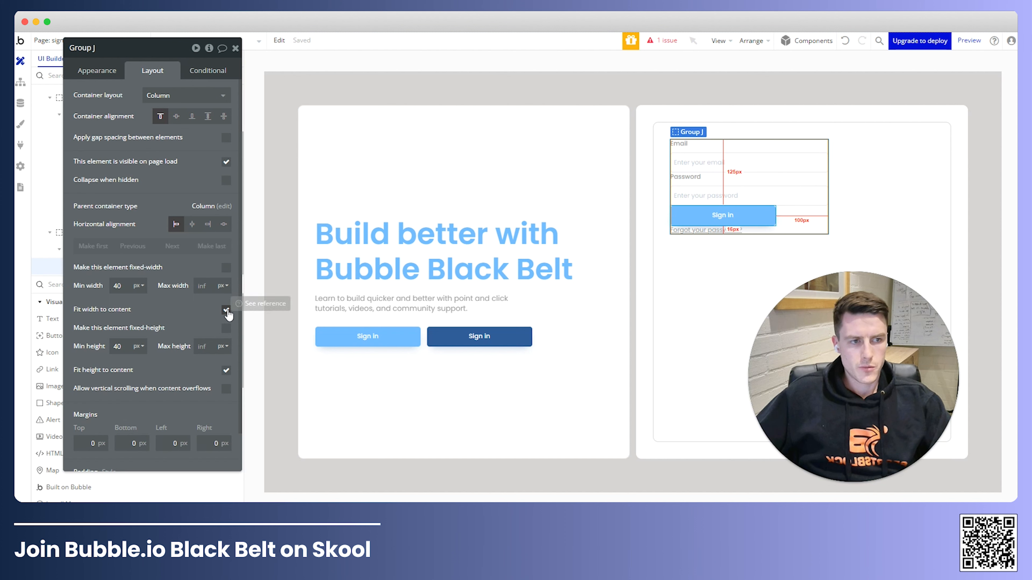
left_click(226, 138)
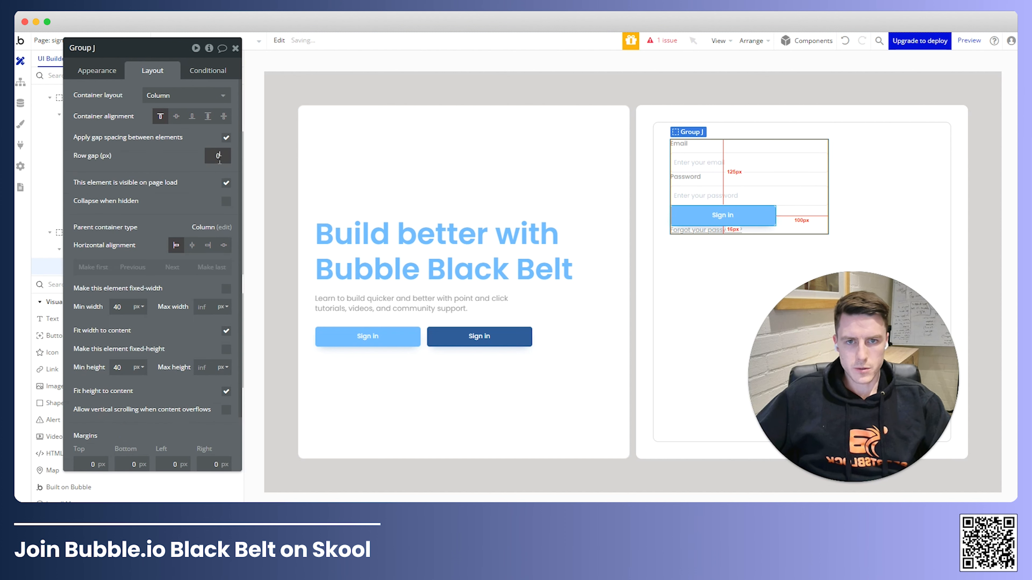
key("Tab")
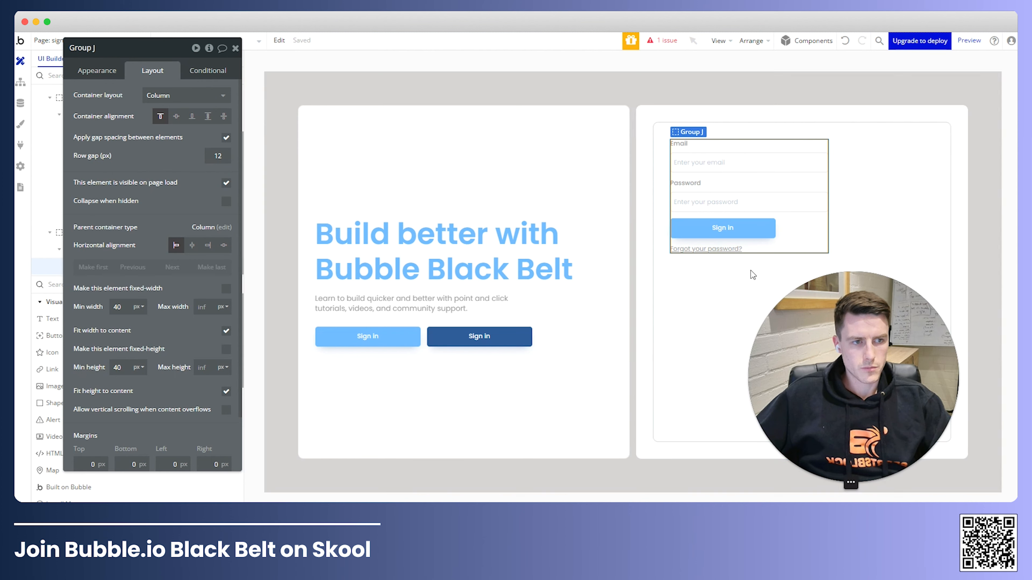
Turn off fit width to content for the form's Sign in button so it spans the group's width.
left_click(748, 224)
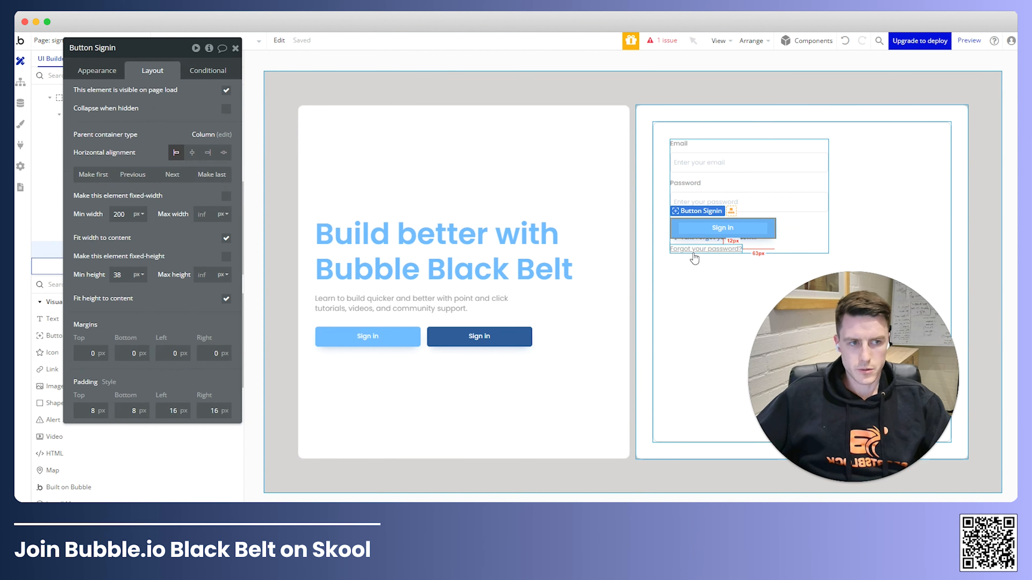
left_click(225, 239)
Fit Group G's width and height to its content and center it horizontally in Group Action.
left_click(958, 234)
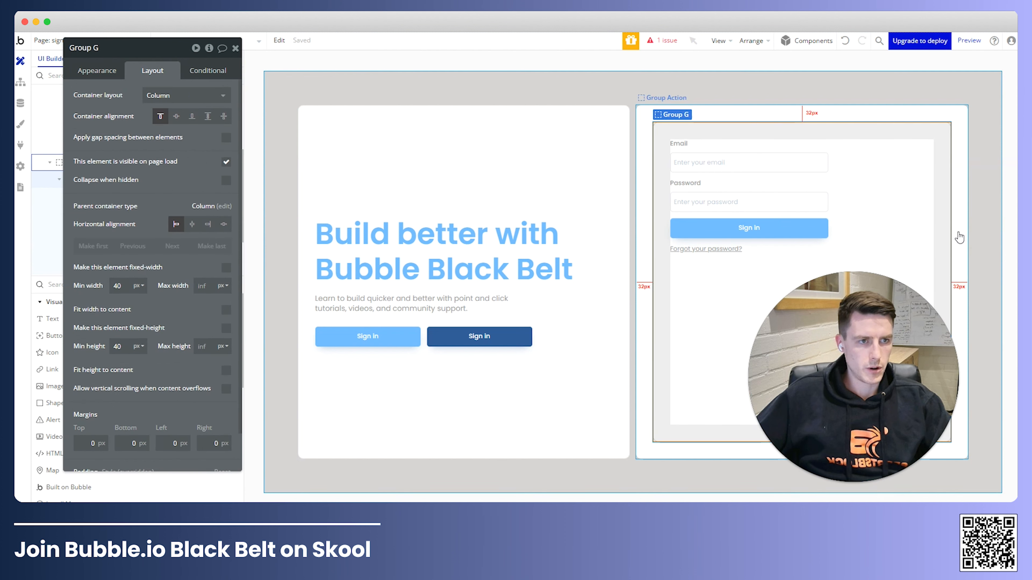
left_click(226, 309)
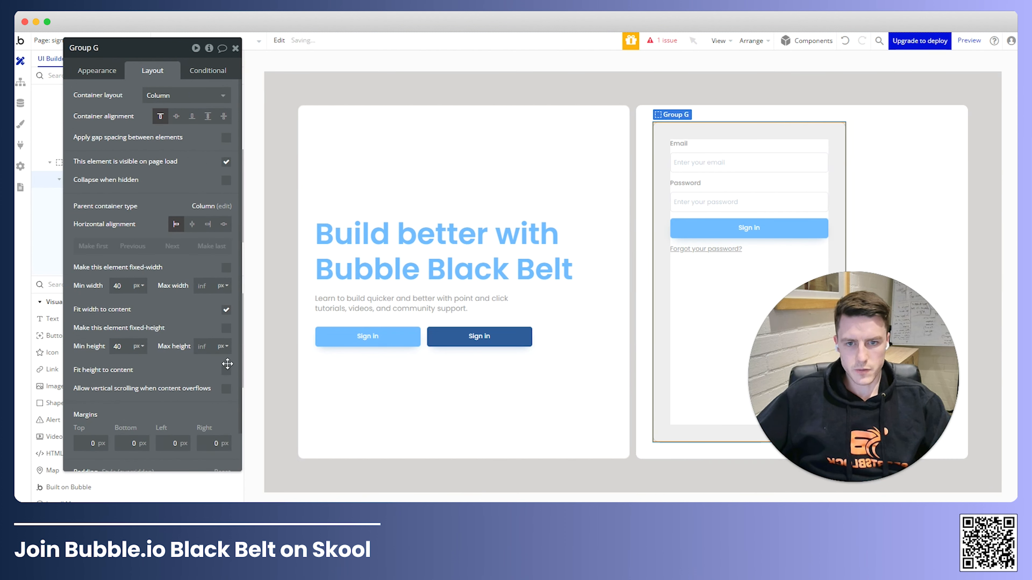
left_click(226, 369)
left_click(850, 213)
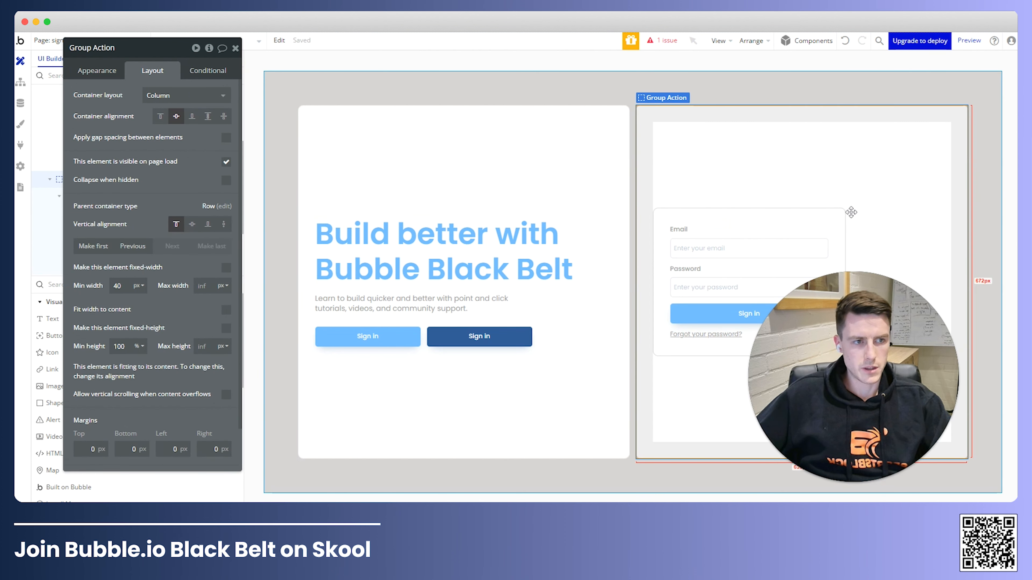
left_click(844, 212)
left_click(192, 224)
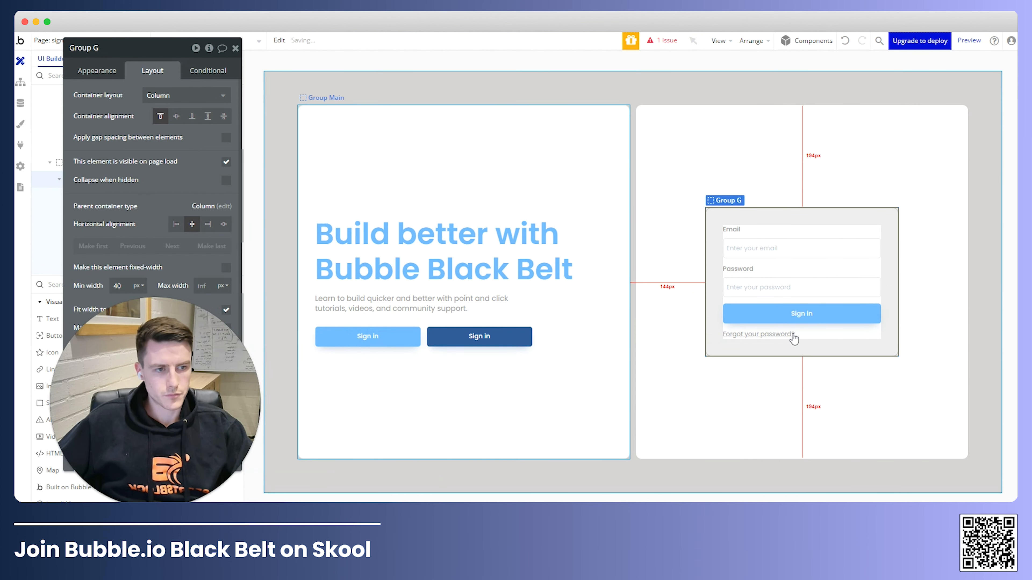
Rename Group G as "Group SignIn Action" and the heading card's light blue button as "Button Signin Main".
left_click(792, 373)
left_click(731, 87)
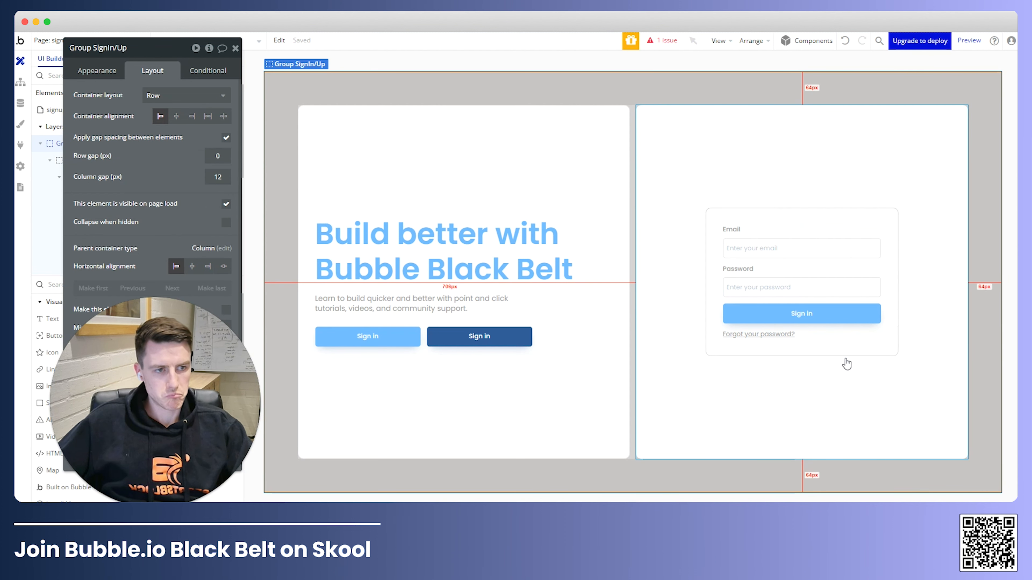
left_click(841, 350)
key("BackSpace")
type("SignIn Action")
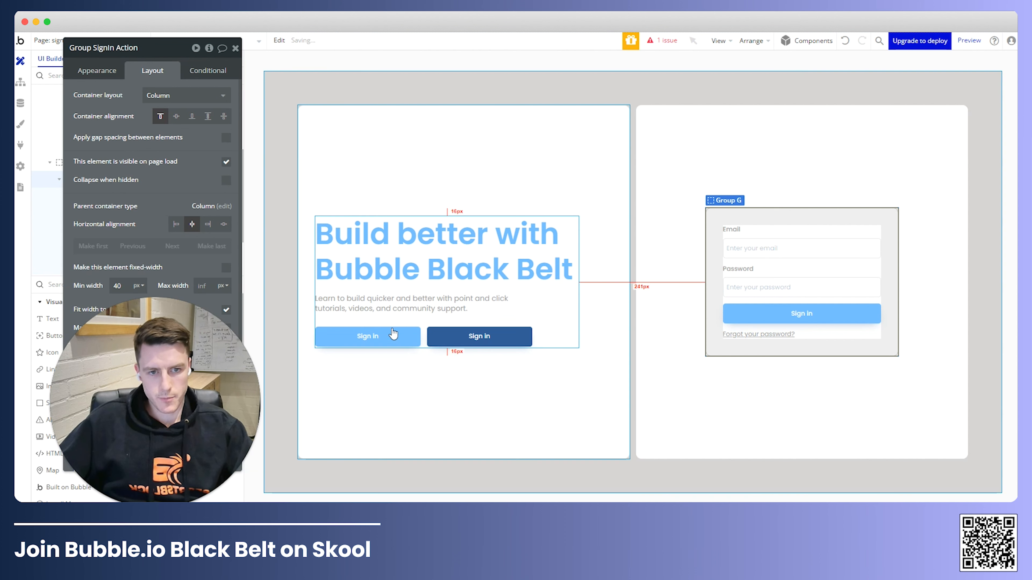
left_click(390, 337)
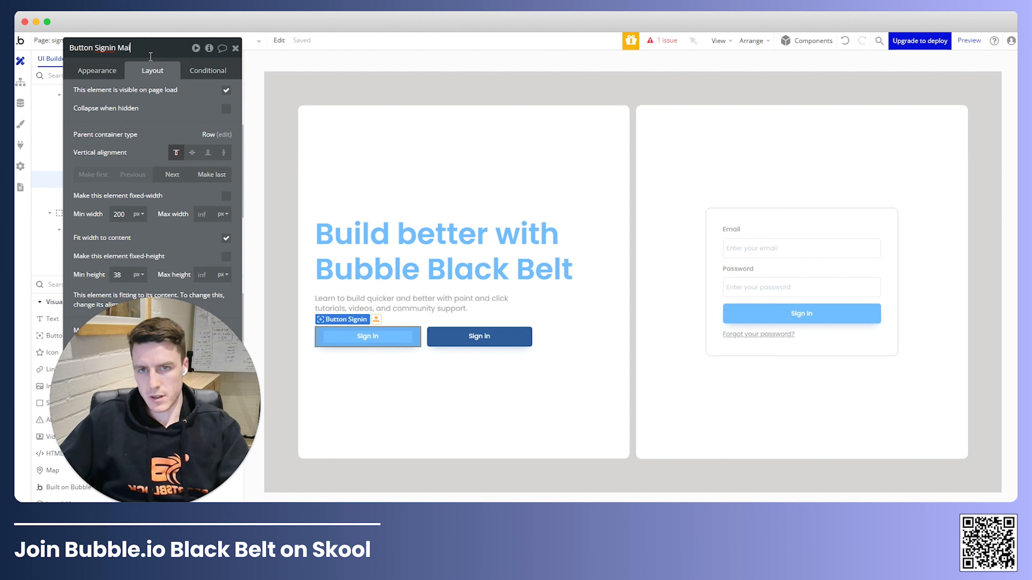
Relabel the heading card's dark blue button as "Sign up" and rename the element "Button Signup Main".
left_click(513, 341)
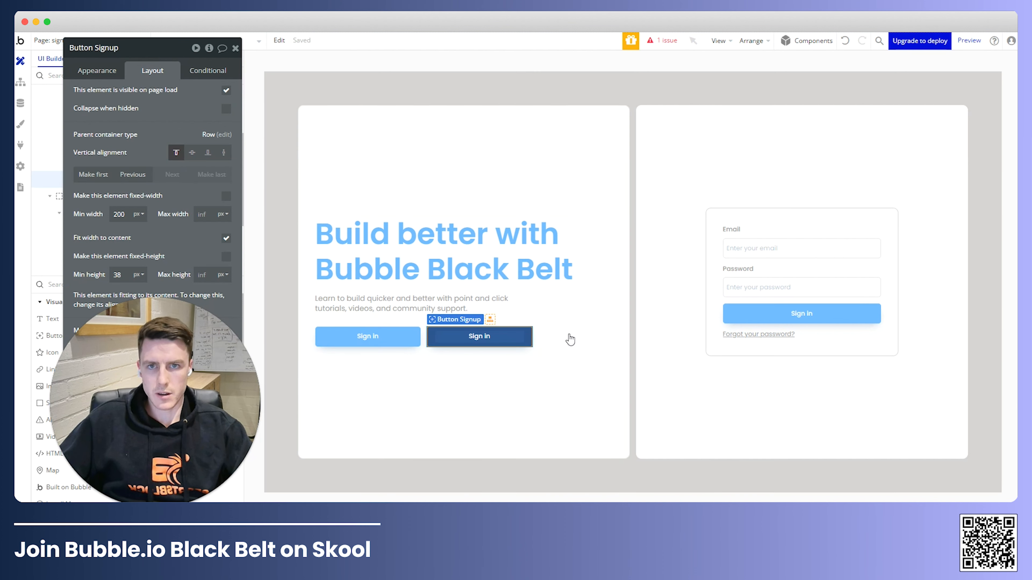
left_click(97, 71)
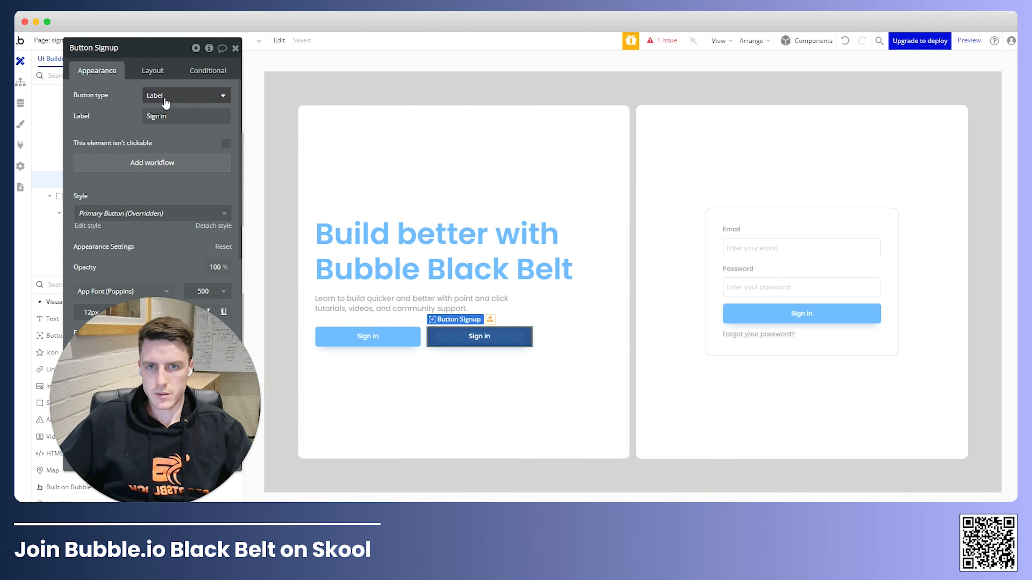
left_click(182, 118)
type("up")
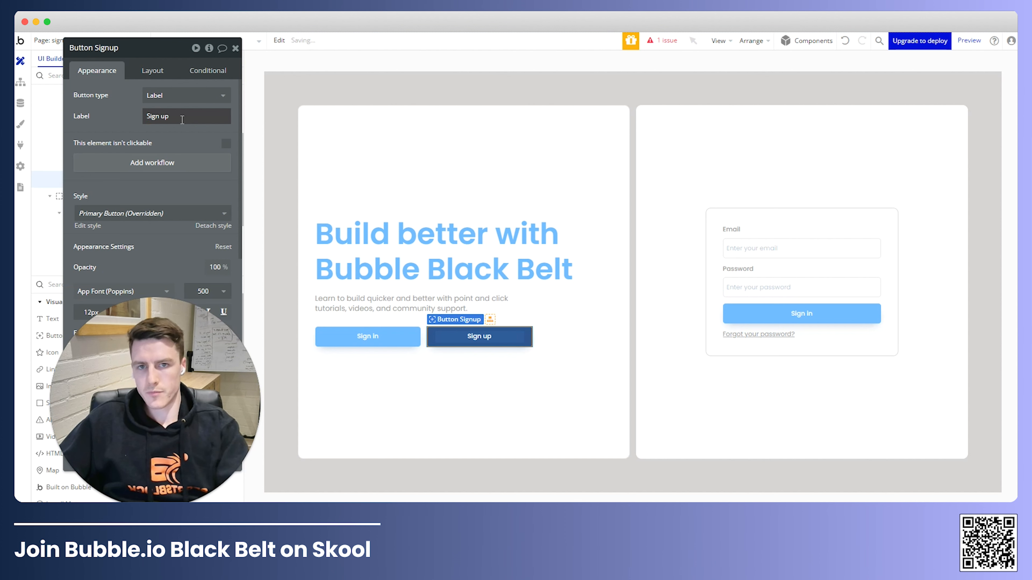
left_click(150, 52)
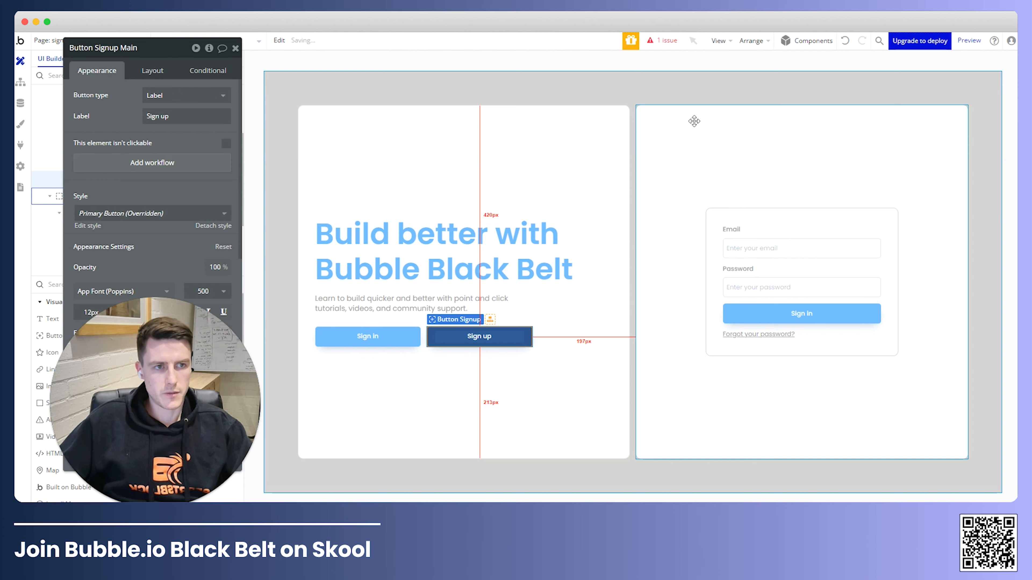
Create a custom state named "view" of type text on Group Action.
left_click(668, 122)
left_click(210, 49)
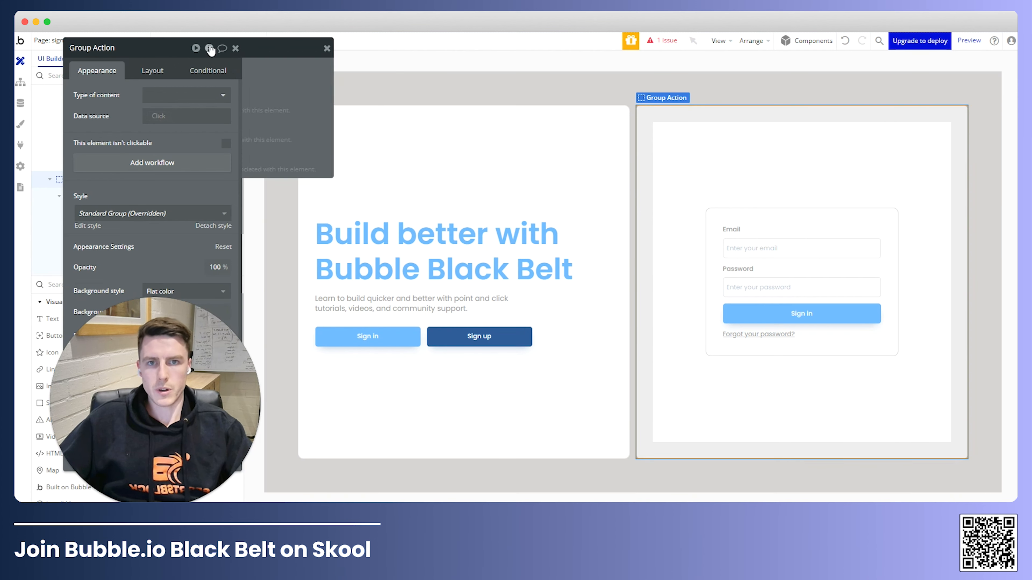
left_click(276, 82)
left_click(532, 129)
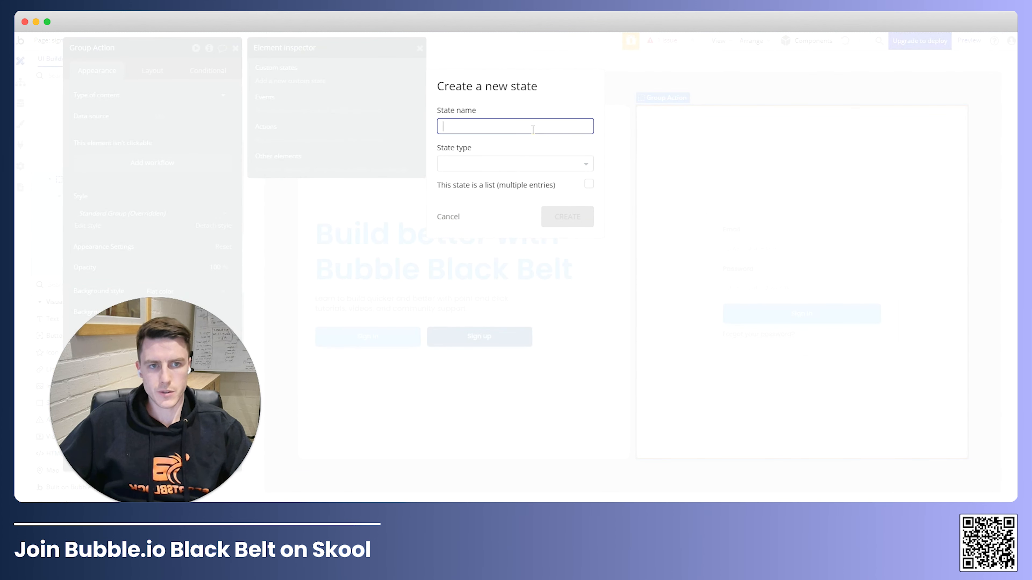
left_click(549, 166)
type("te")
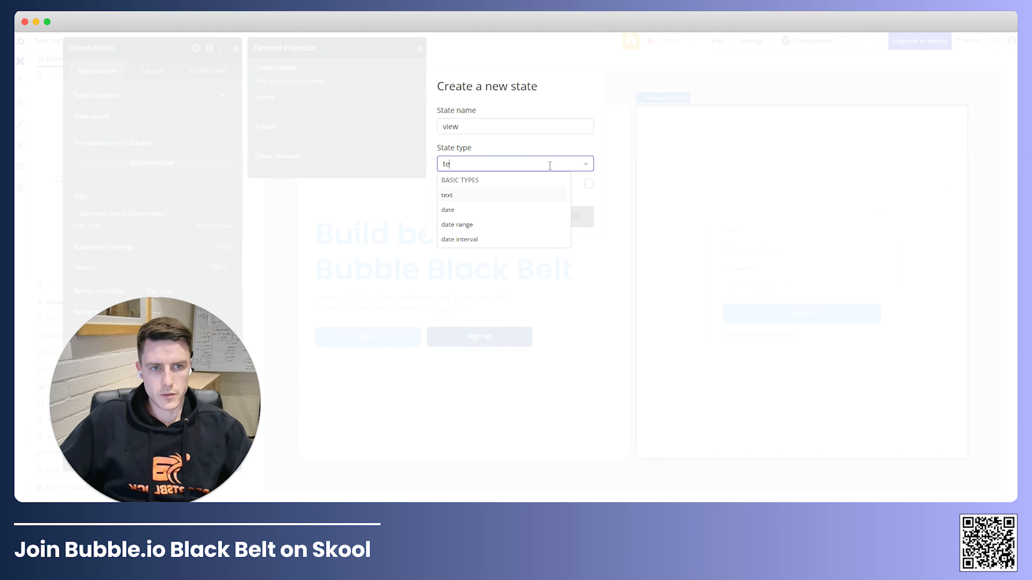
left_click(464, 198)
left_click(571, 217)
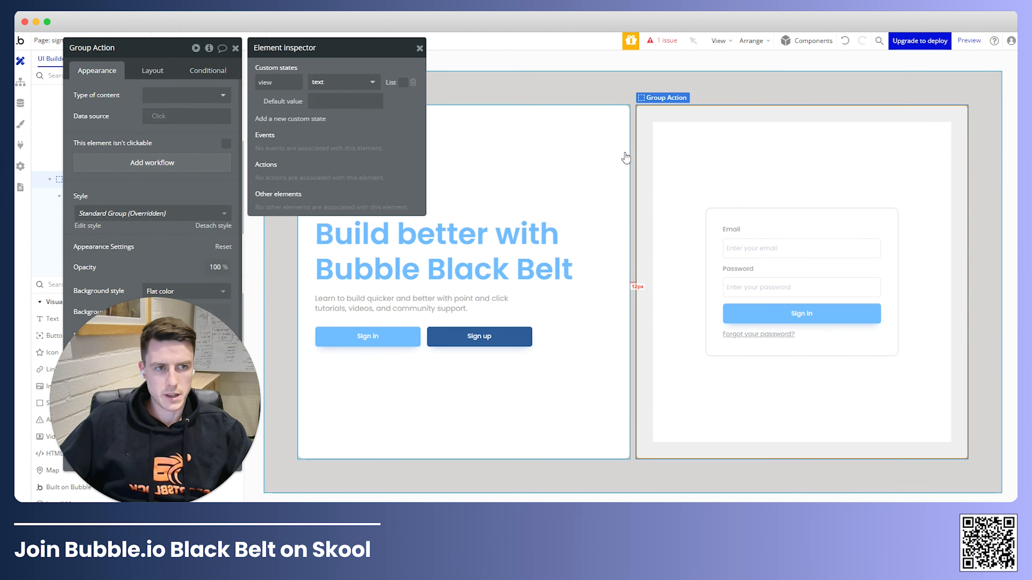
Add a condition to Group SignIn Action for when Group Action's view is "signin" and choose the property it changes.
left_click(754, 210)
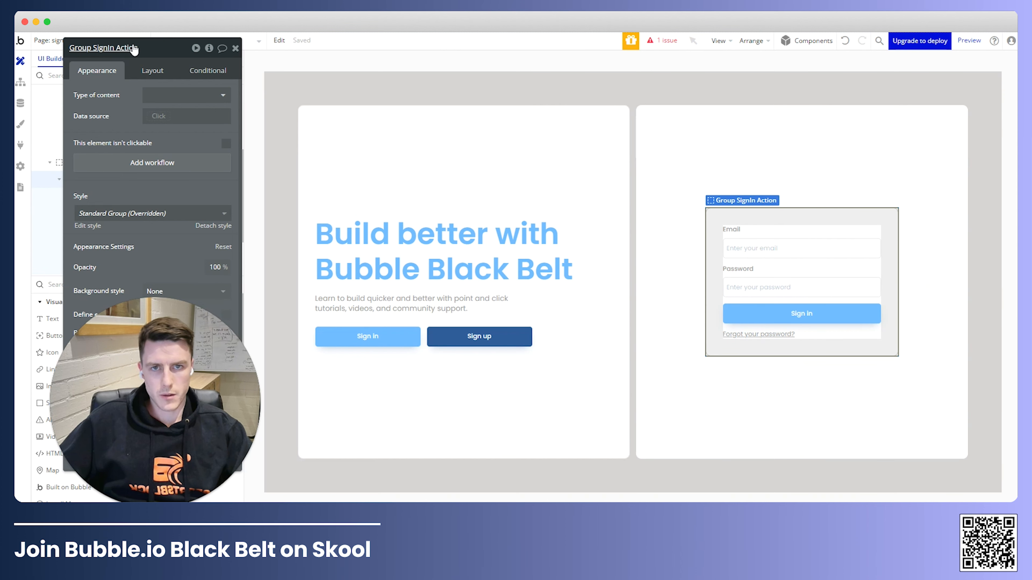
left_click(204, 71)
left_click(150, 96)
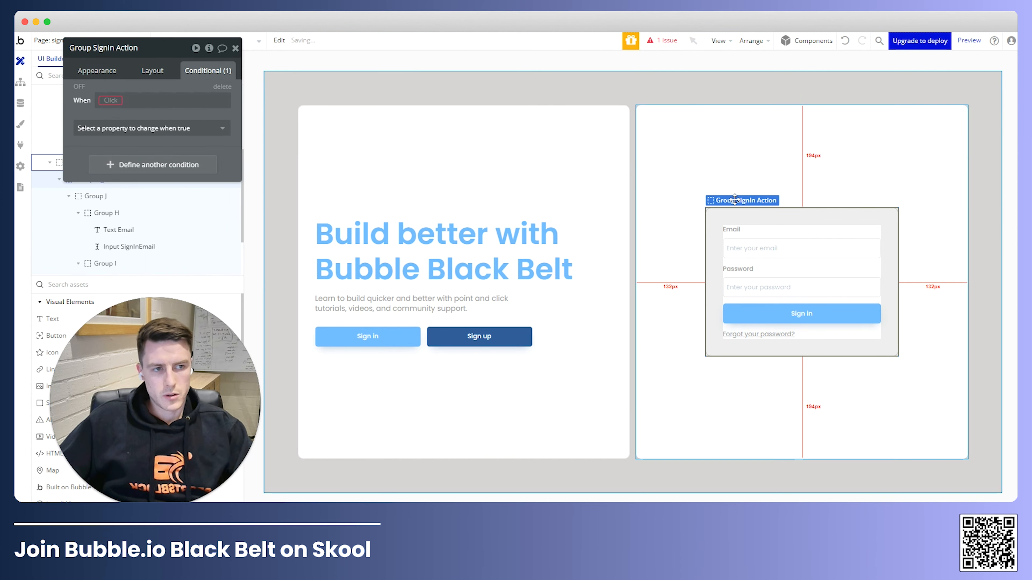
left_click(110, 100)
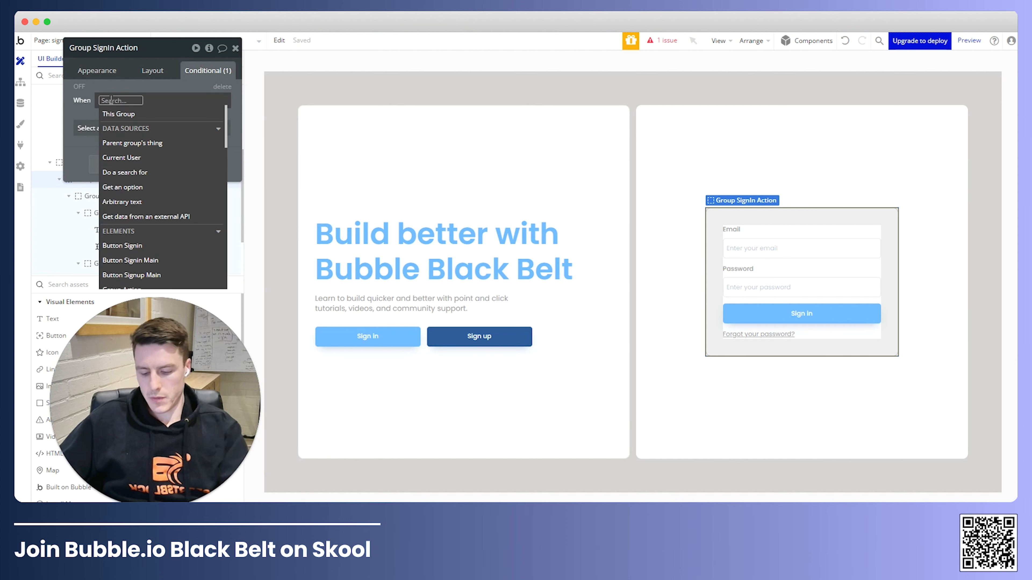
type("action")
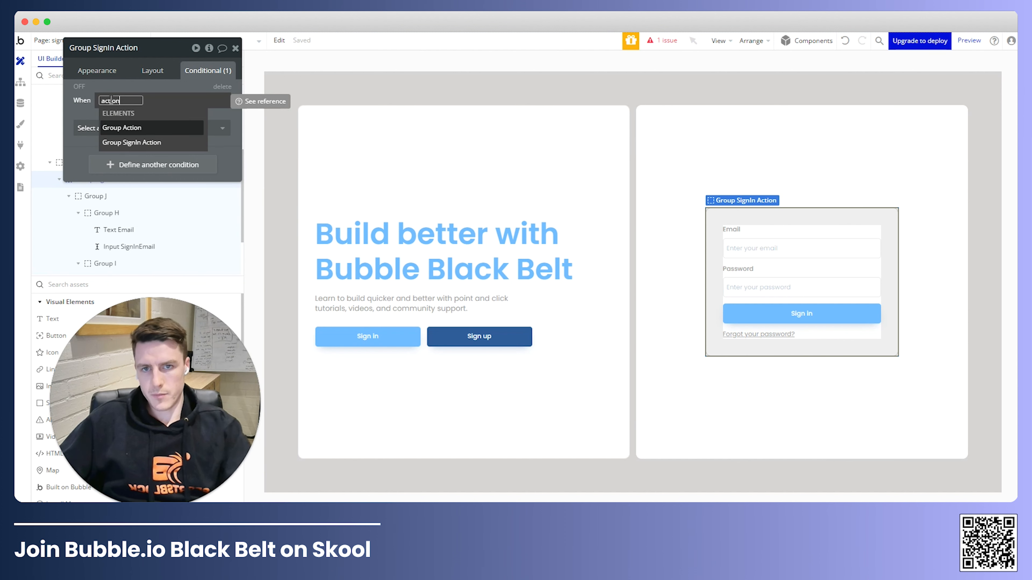
left_click(122, 127)
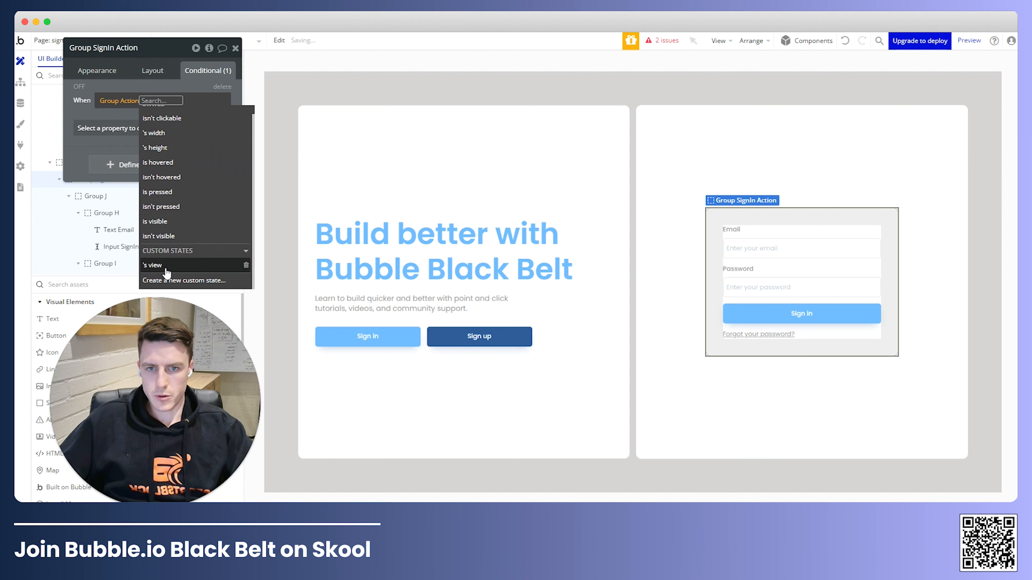
left_click(166, 268)
left_click(178, 127)
type("sig")
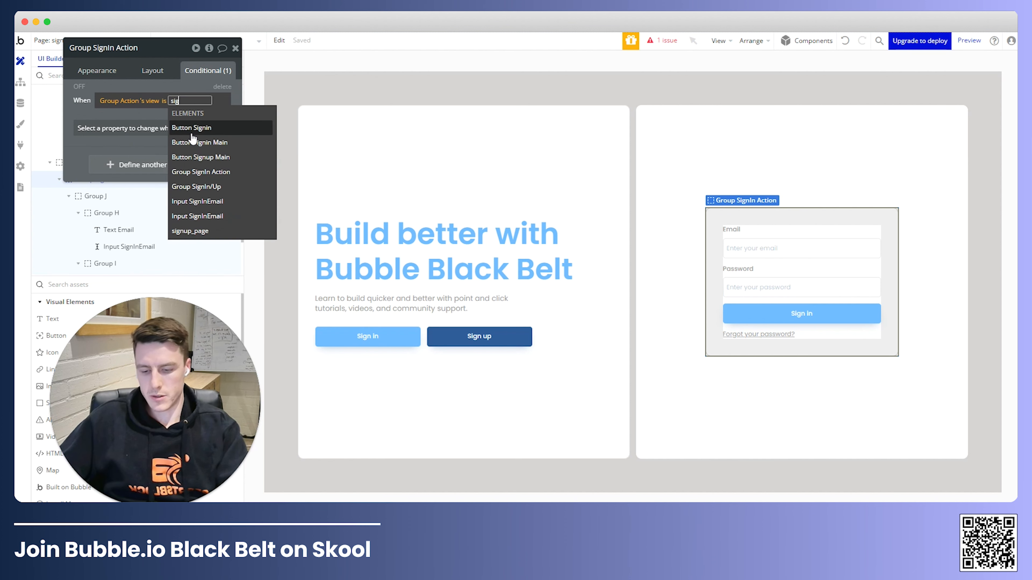
type("nin")
left_click(89, 117)
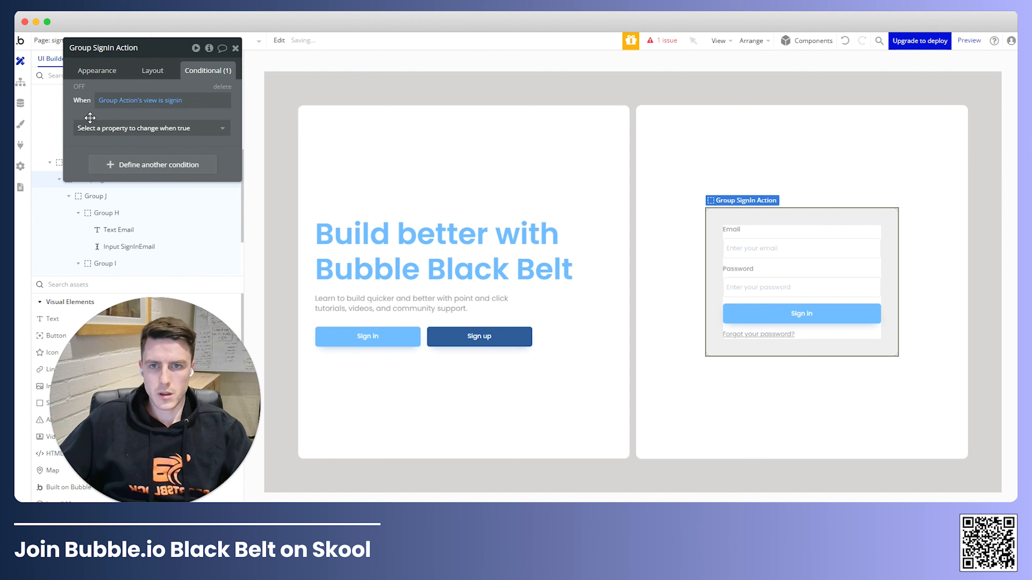
left_click(91, 128)
left_click(92, 164)
Make Group SignIn Action not visible on page load and have it collapse when hidden.
left_click(152, 71)
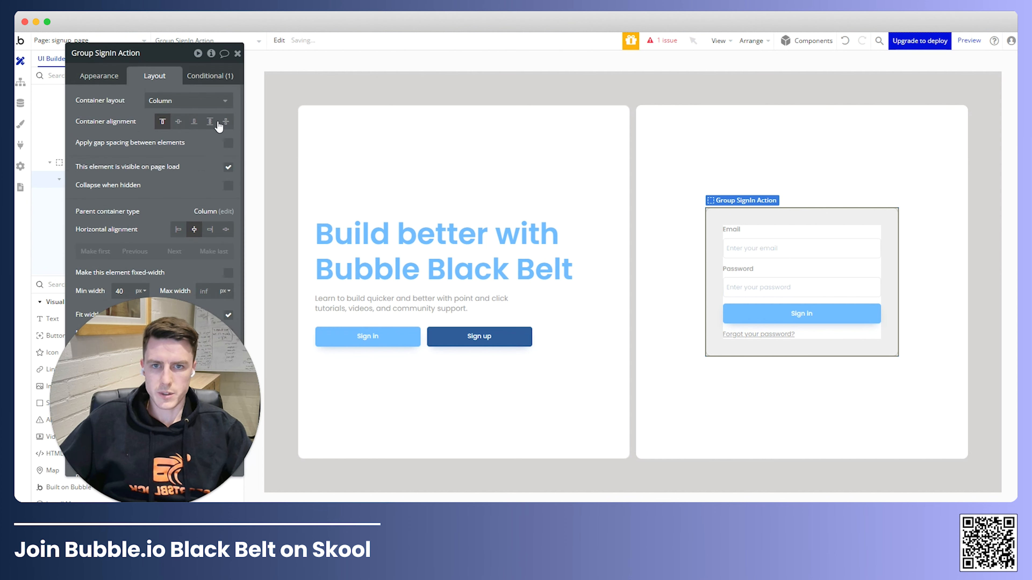
left_click(228, 168)
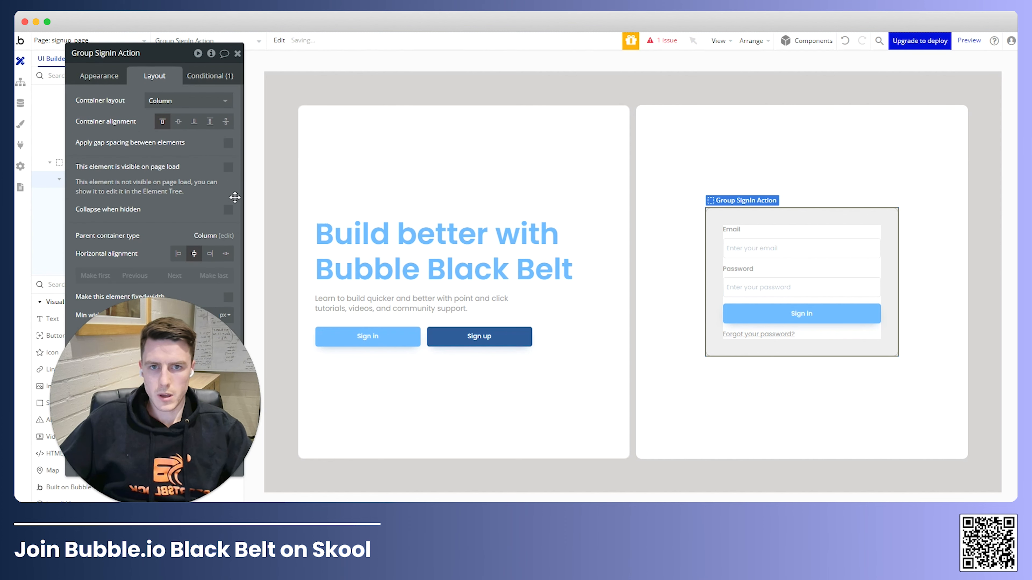
left_click(228, 210)
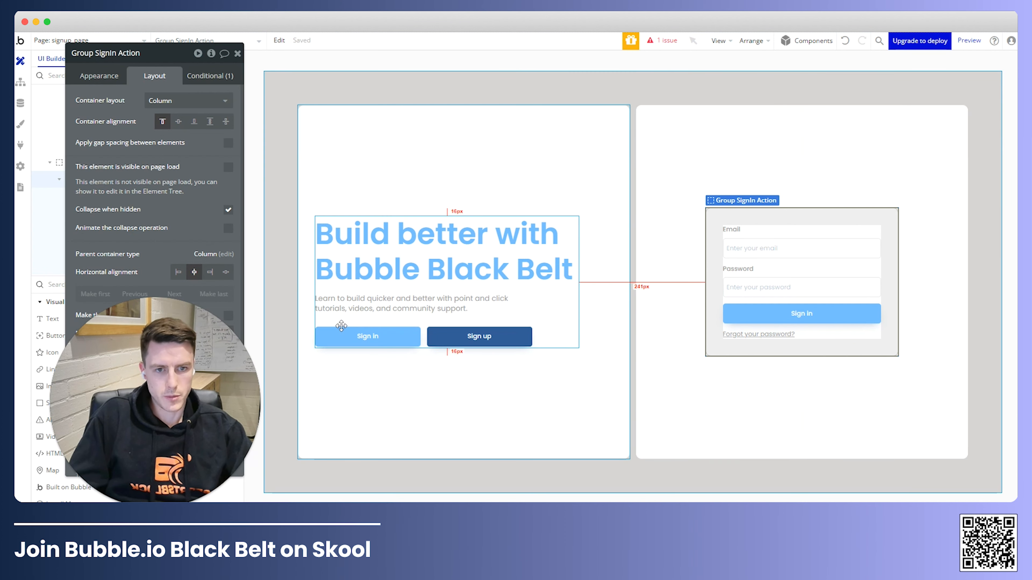
Select Button Signin Main in the heading card and move its property editor clear of the element tree.
double_click(350, 343)
left_click_drag(139, 145, 447, 101)
left_click_drag(400, 155, 910, 225)
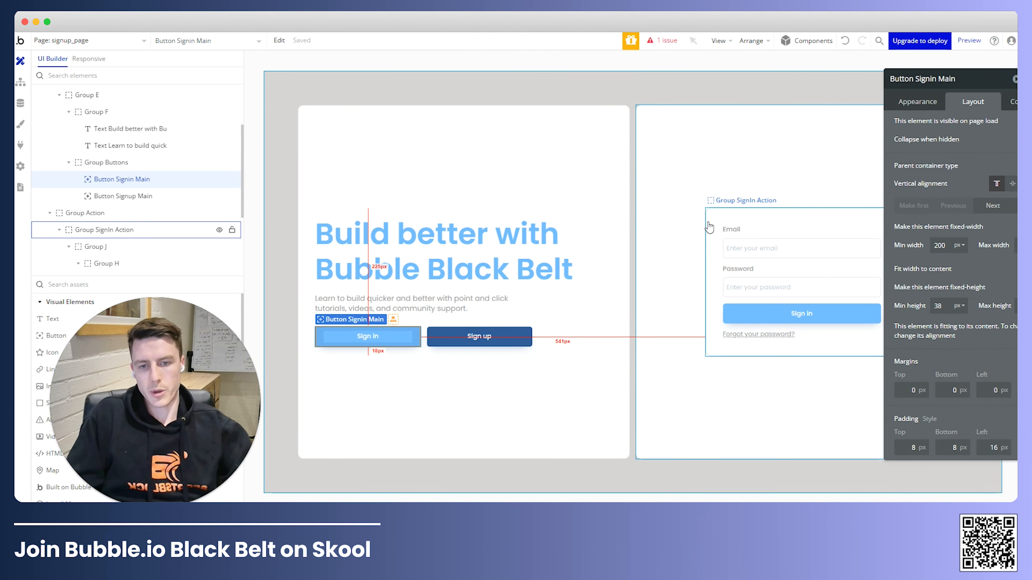
left_click(21, 83)
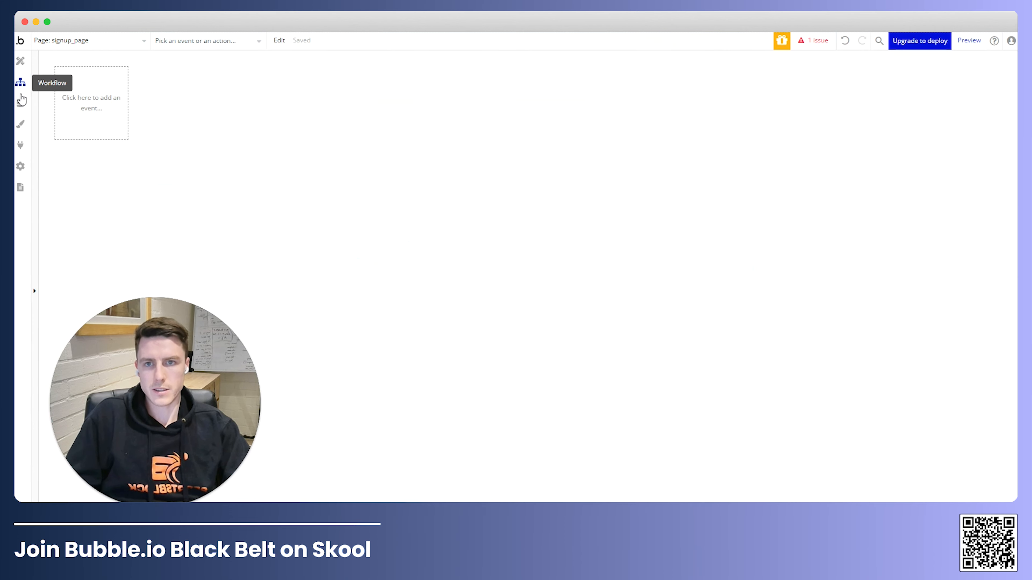
left_click(108, 101)
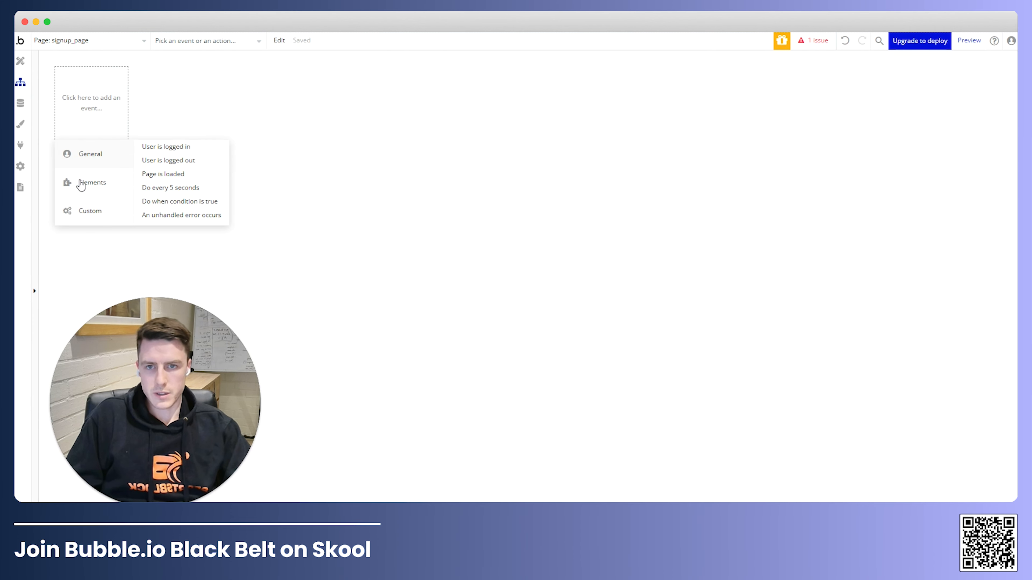
mouse_move(81, 186)
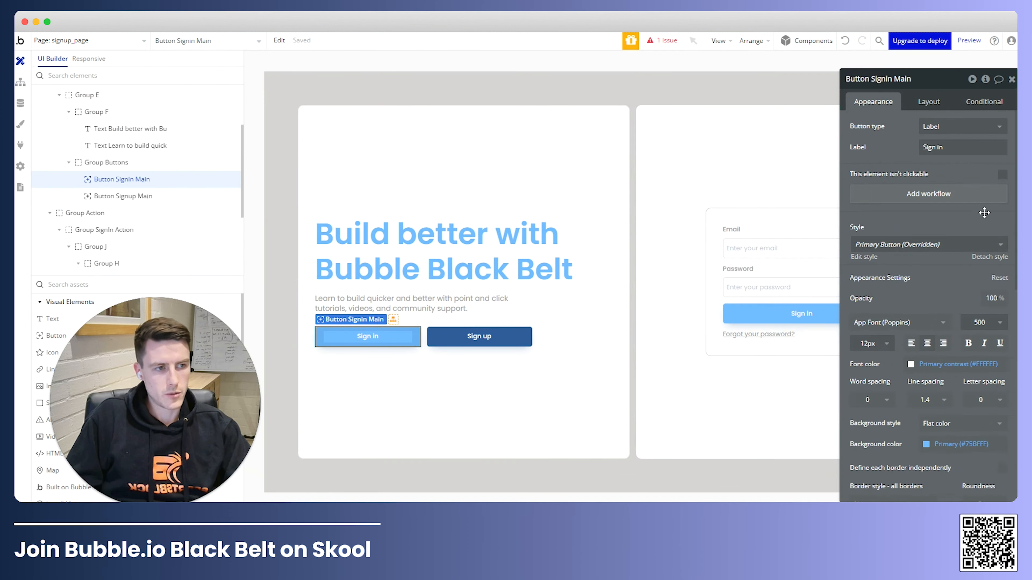
Add a workflow for when Button Signin Main is clicked, with a Set state element action.
left_click(970, 192)
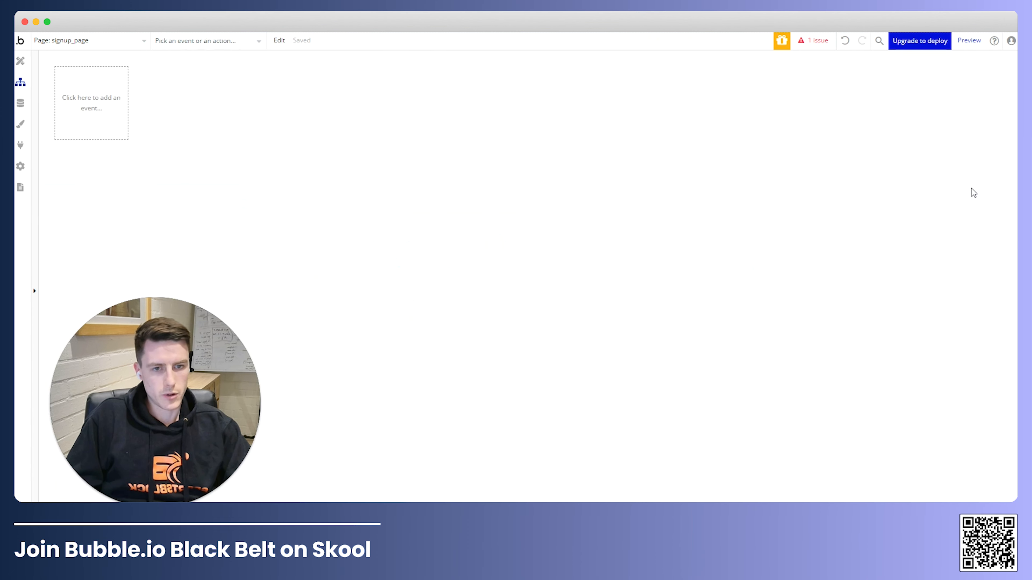
left_click(126, 170)
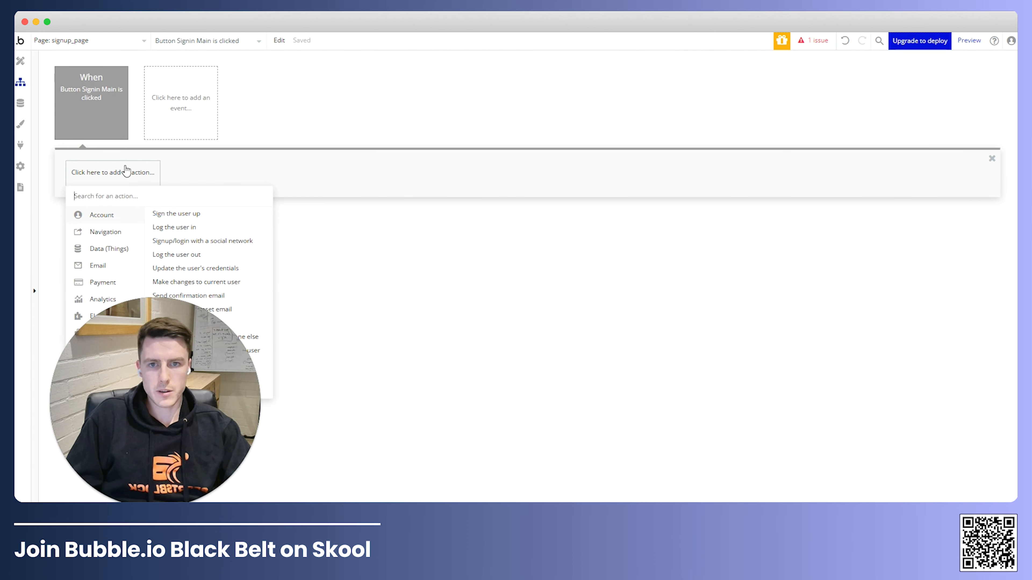
mouse_move(126, 317)
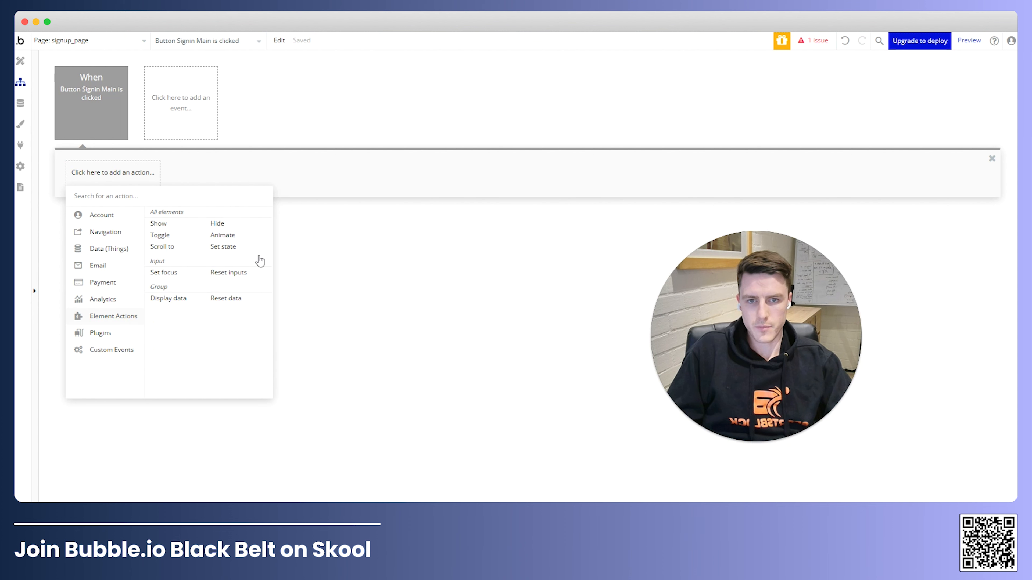
left_click(252, 249)
Configure the Set state action to set Group Action's custom state view to "signin".
left_click(966, 104)
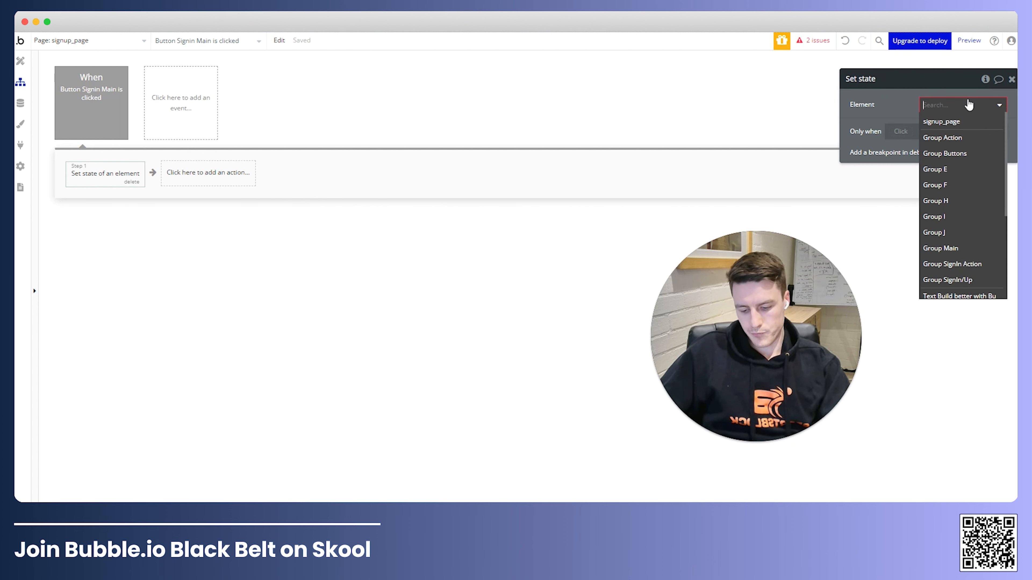
type("action")
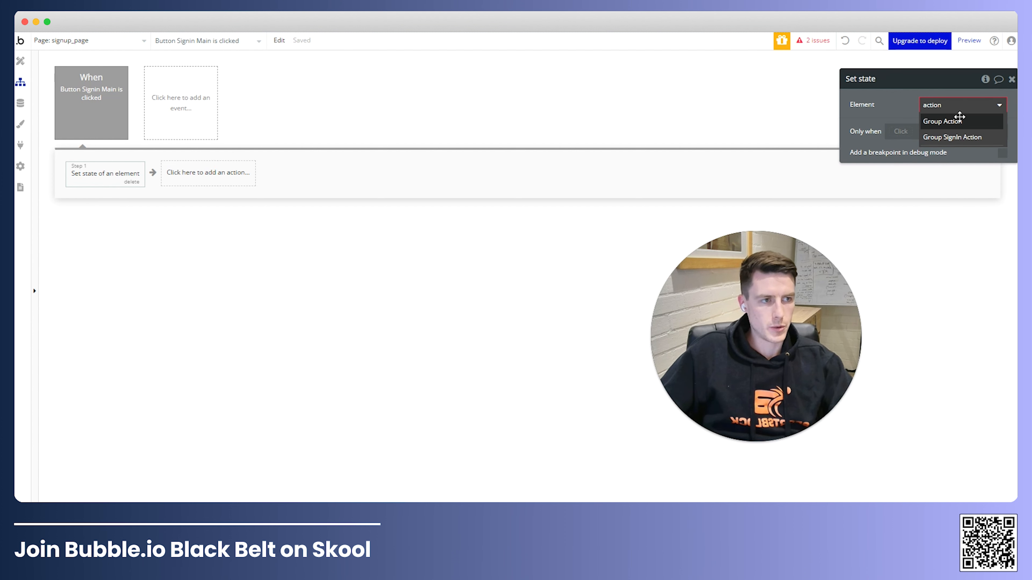
left_click(981, 122)
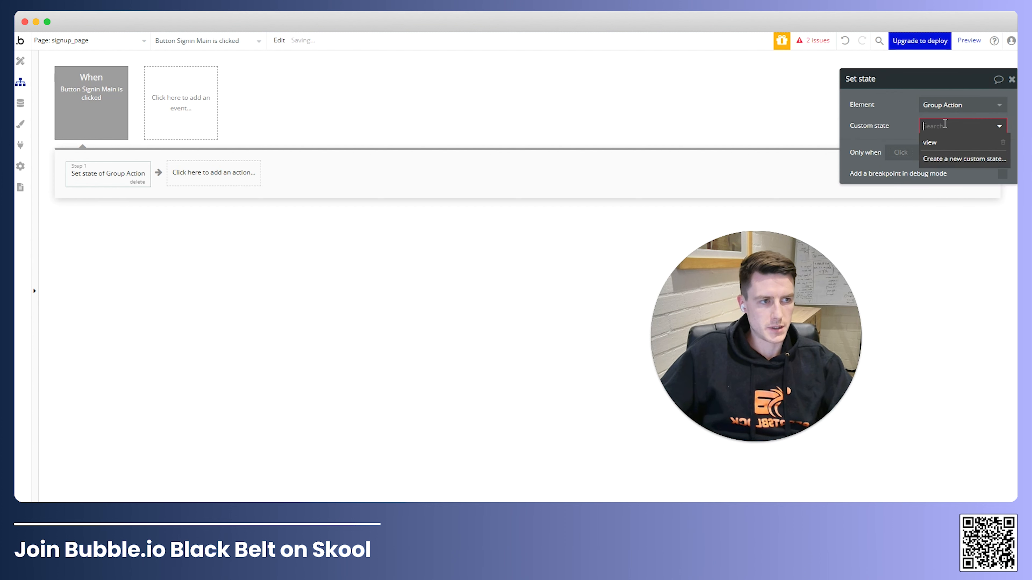
left_click(946, 144)
left_click(942, 147)
type("sign")
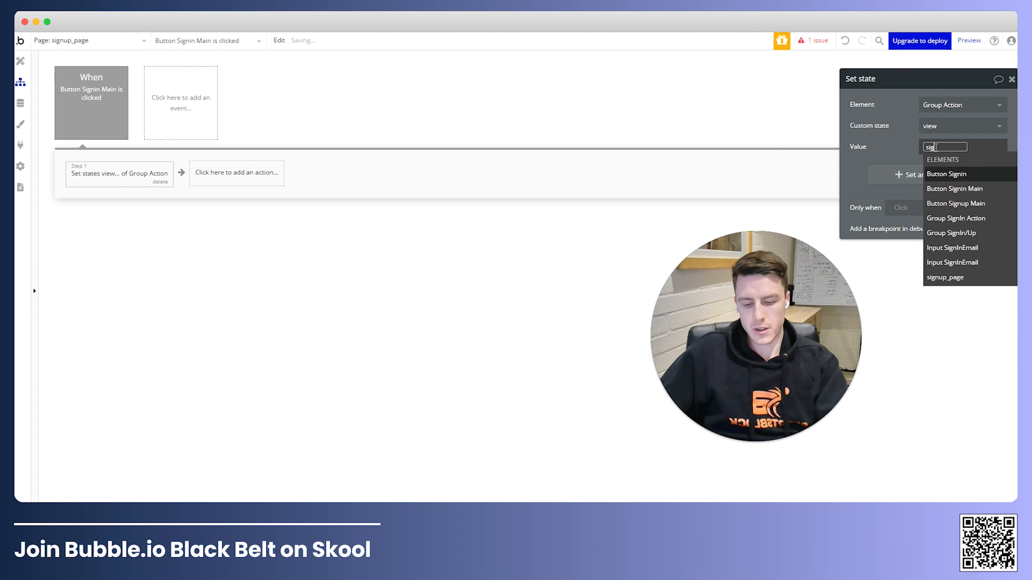
type("in")
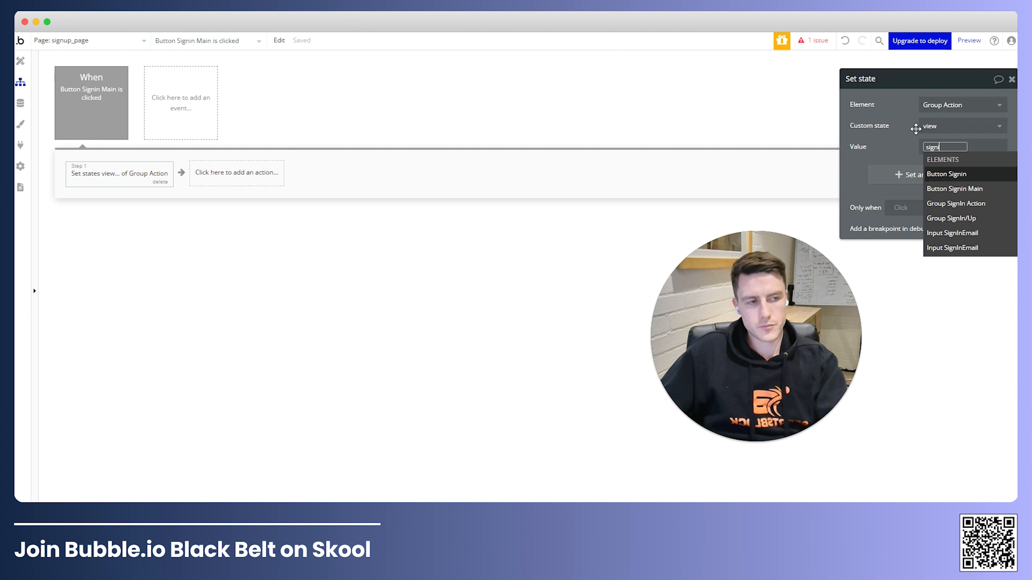
left_click(915, 129)
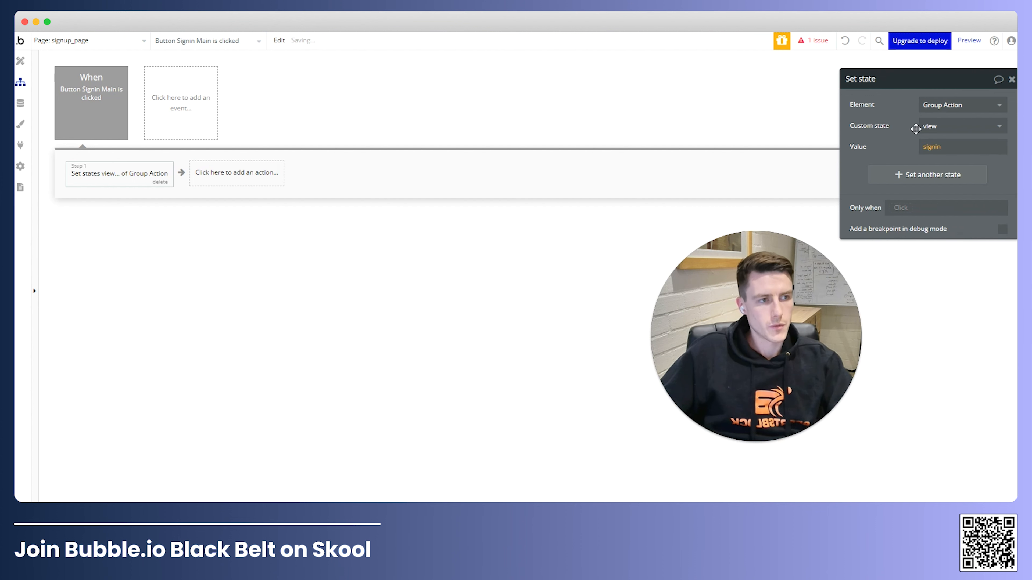
Add an Animate action to the Button Signin Main workflow that targets Group SignIn Action.
left_click(205, 180)
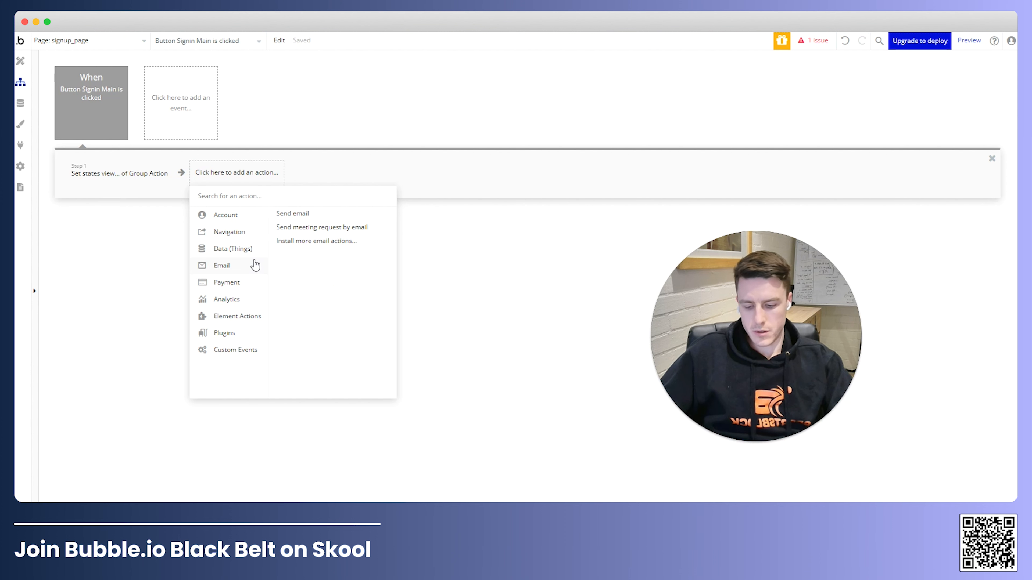
type("anima")
left_click(243, 214)
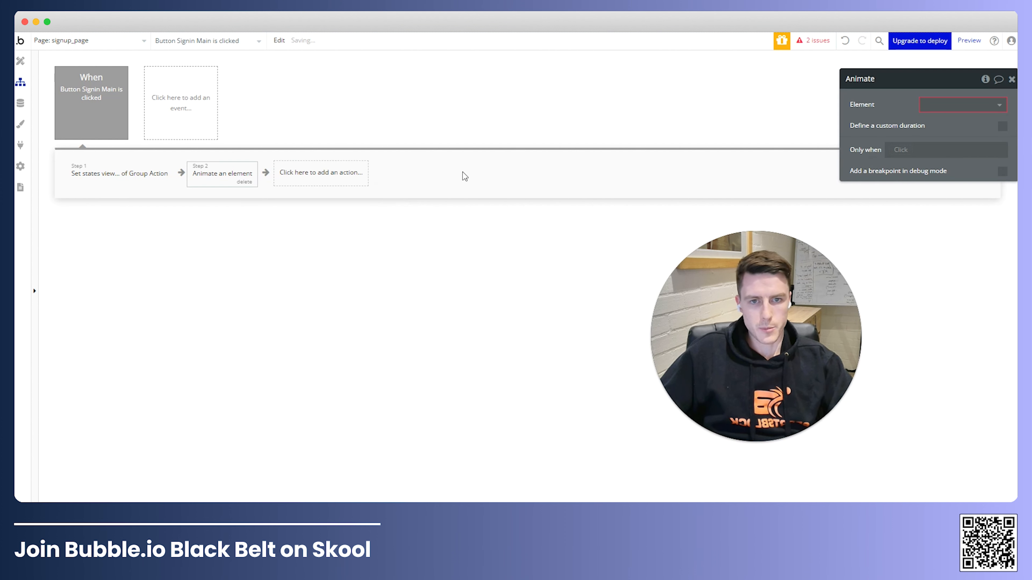
left_click(960, 106)
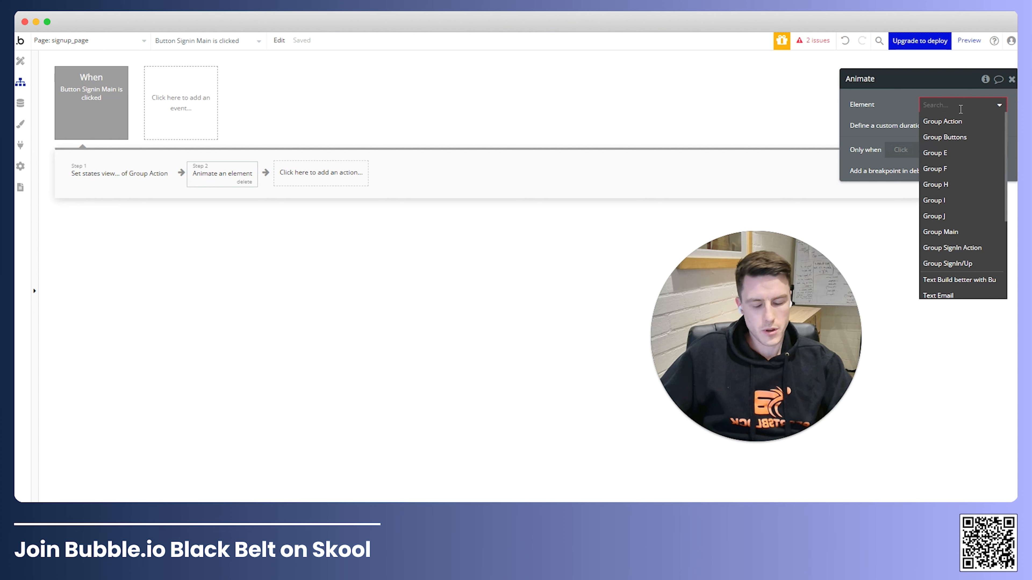
type("action")
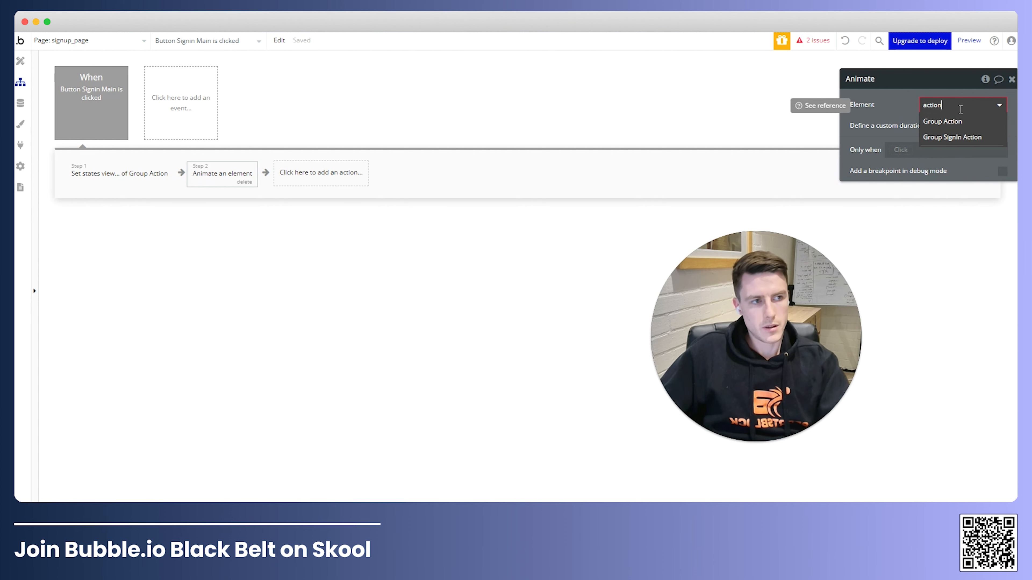
left_click(952, 137)
Set the Animate action's animation to Transition SlideRightIn.
left_click(956, 127)
type("slig")
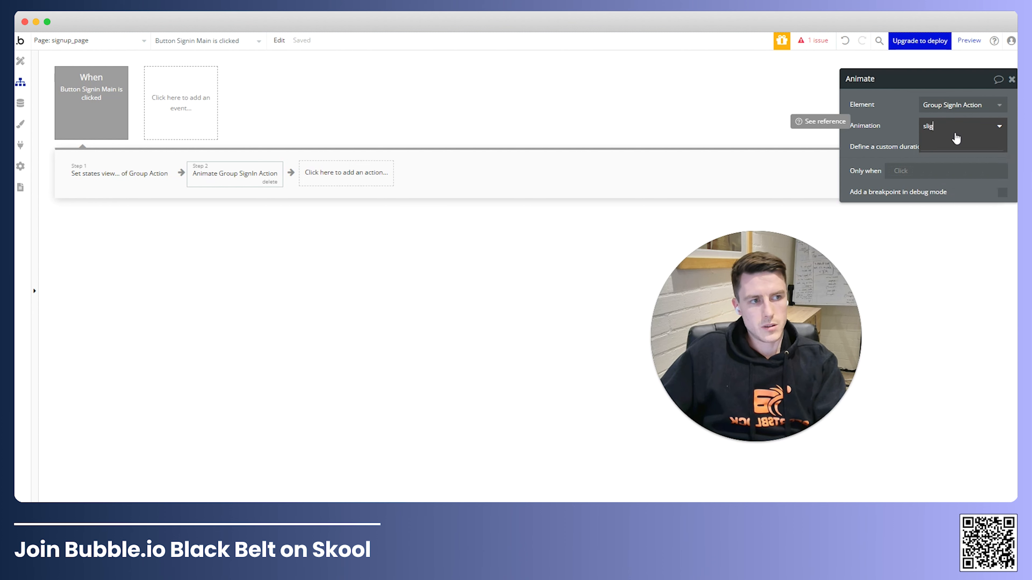
key("BackSpace")
type("de")
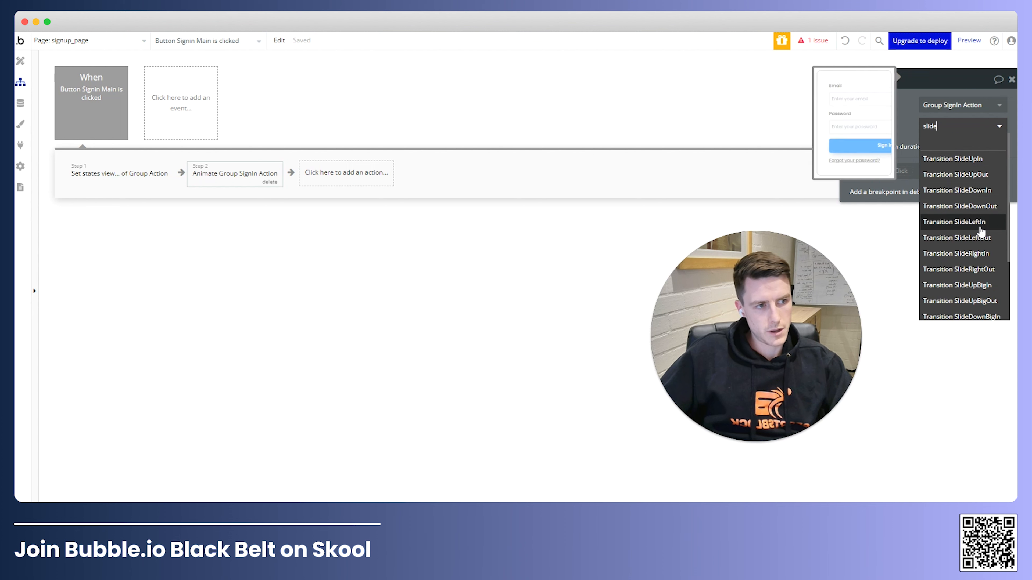
left_click(979, 253)
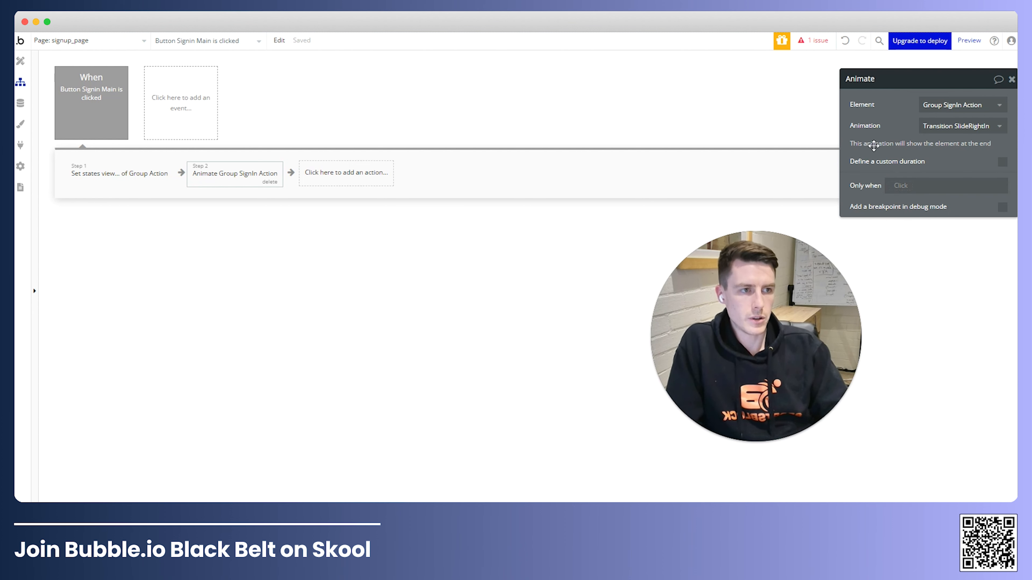
left_click(977, 130)
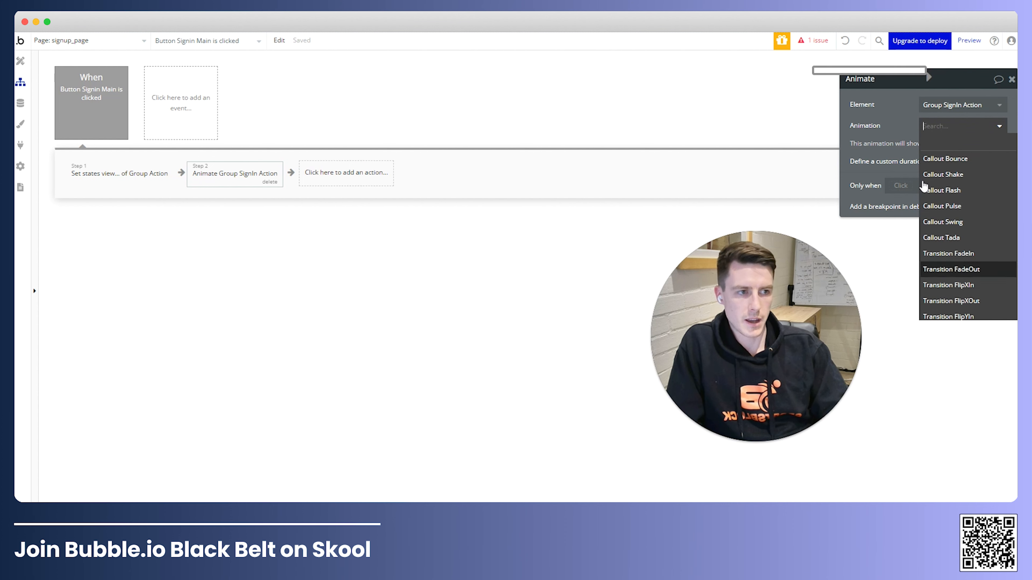
left_click(898, 138)
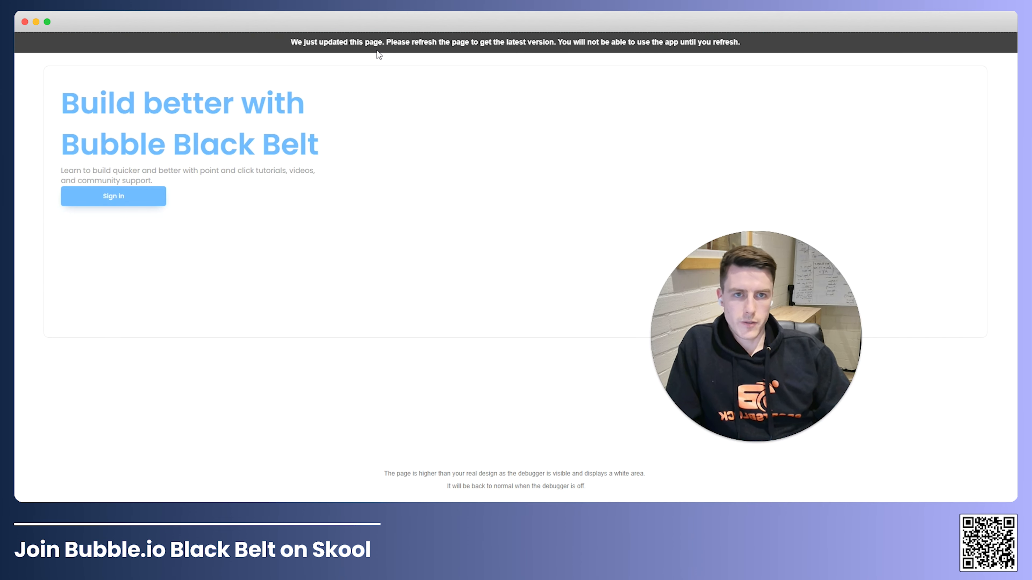
Refresh the page preview and test the heading card's Sign in button.
left_click(377, 51)
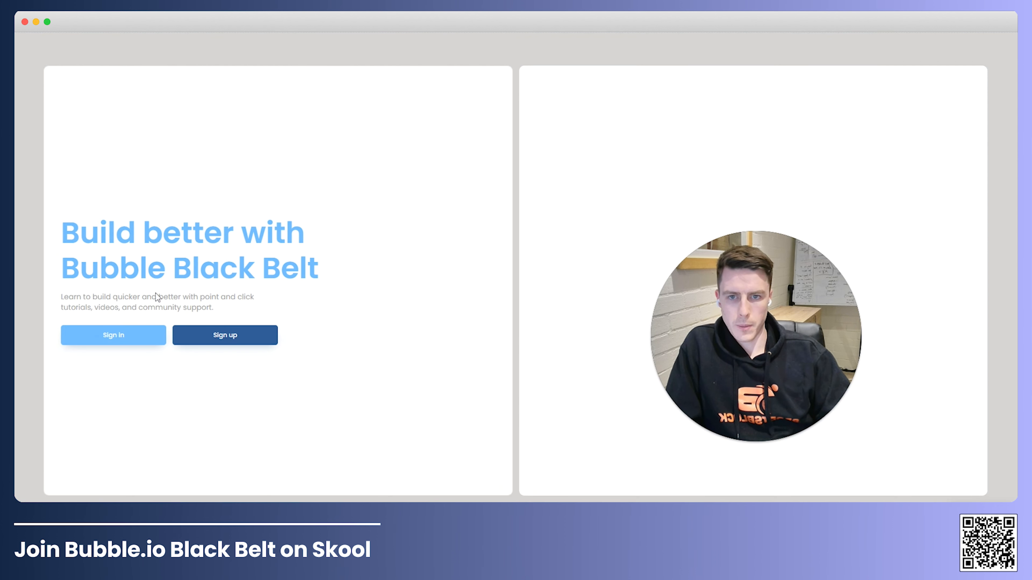
left_click(128, 342)
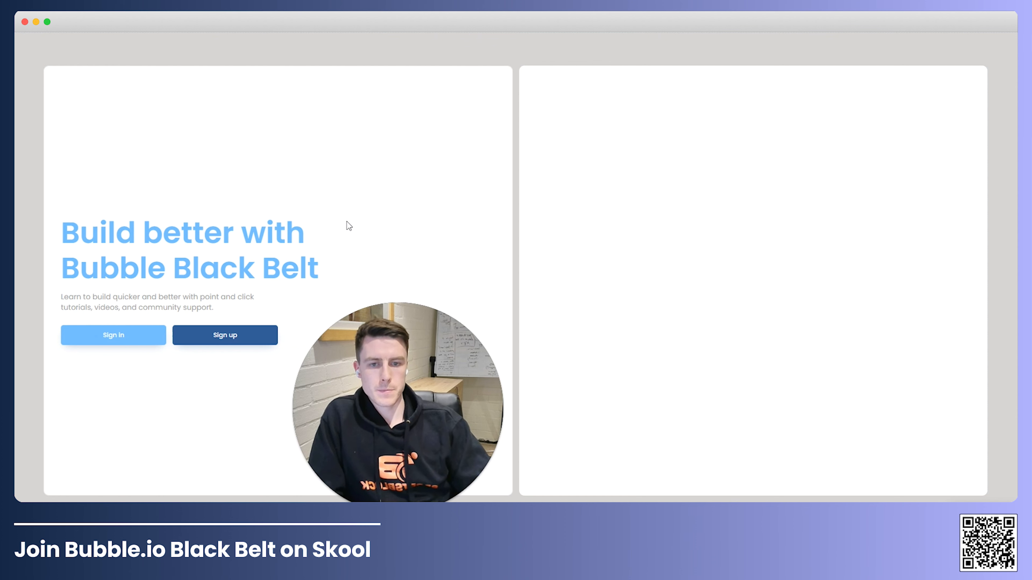
left_click(143, 338)
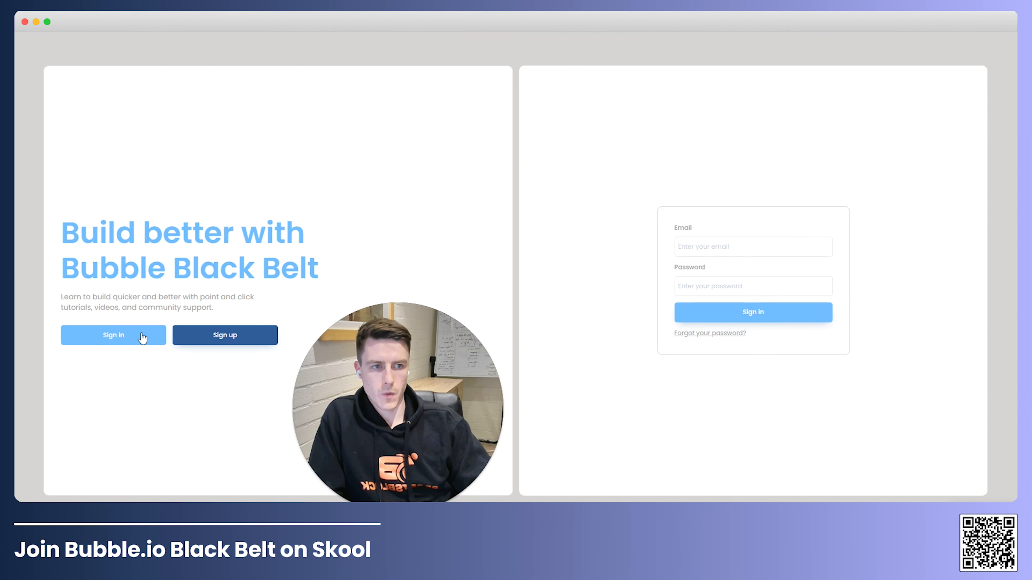
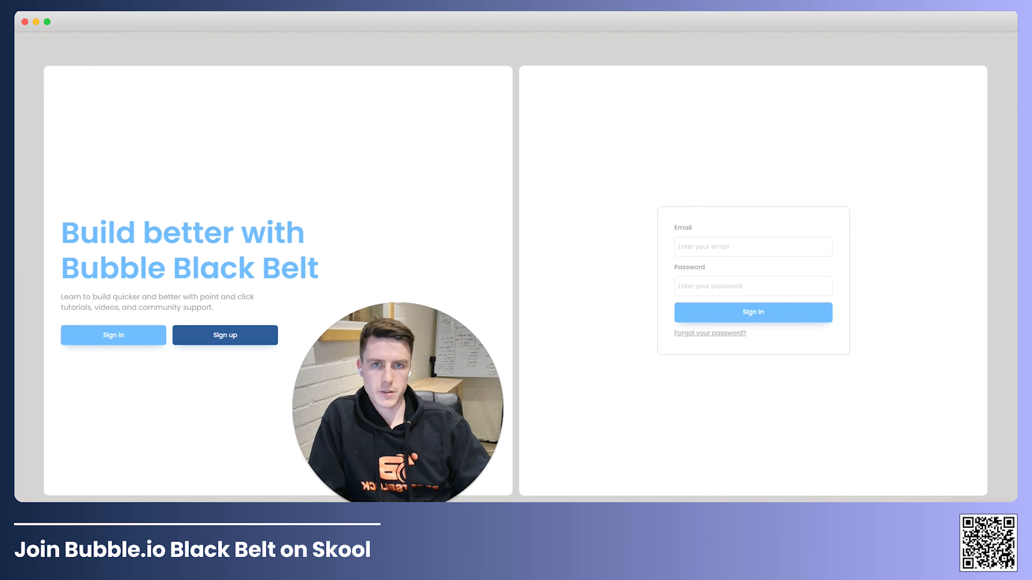
Return to the page design and change Group SignIn/Up's background color to #EDEDED.
left_click(465, 128)
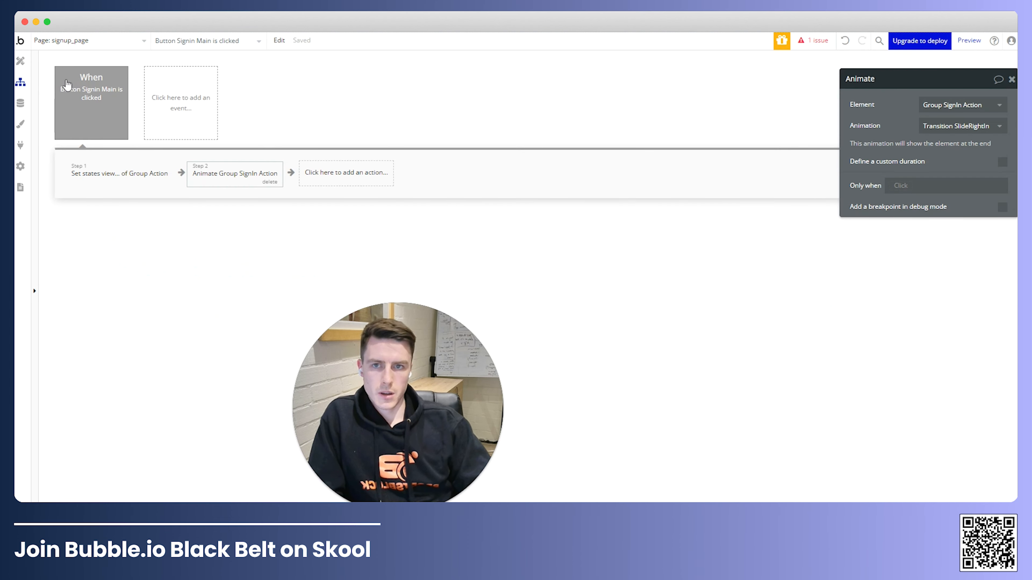
left_click(31, 64)
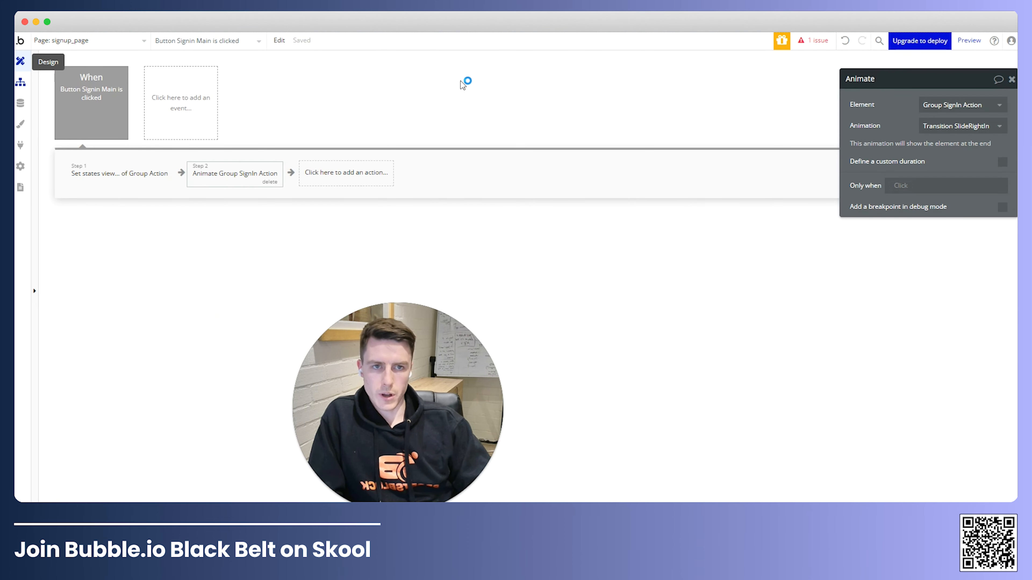
left_click(451, 81)
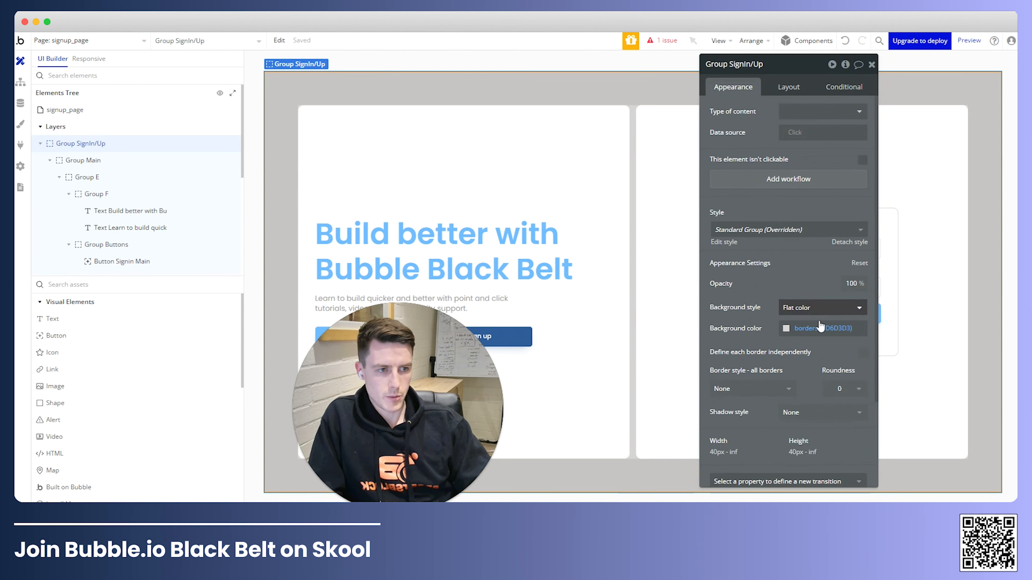
left_click(820, 328)
left_click(781, 350)
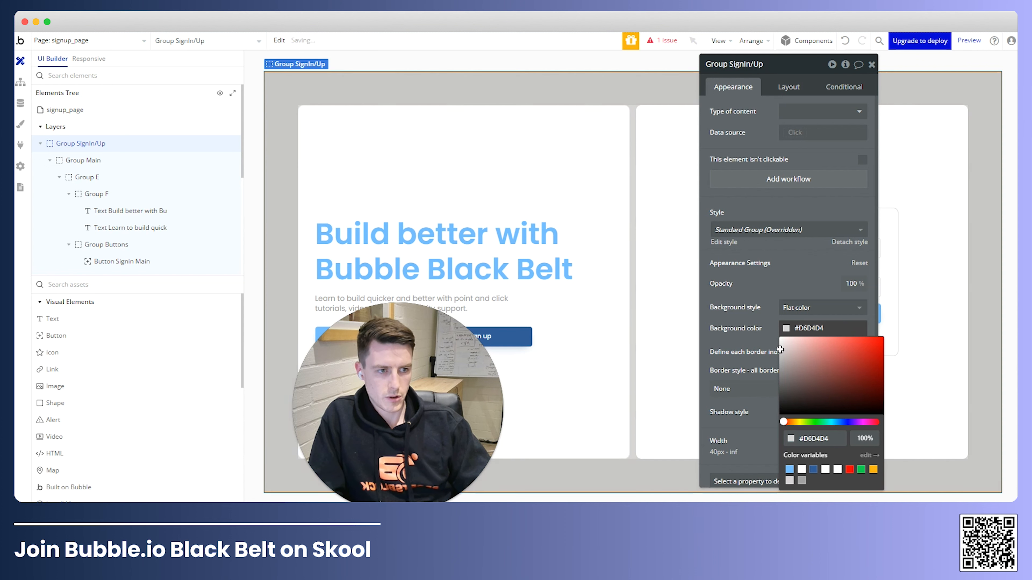
left_click_drag(776, 344, 774, 345)
left_click(784, 334)
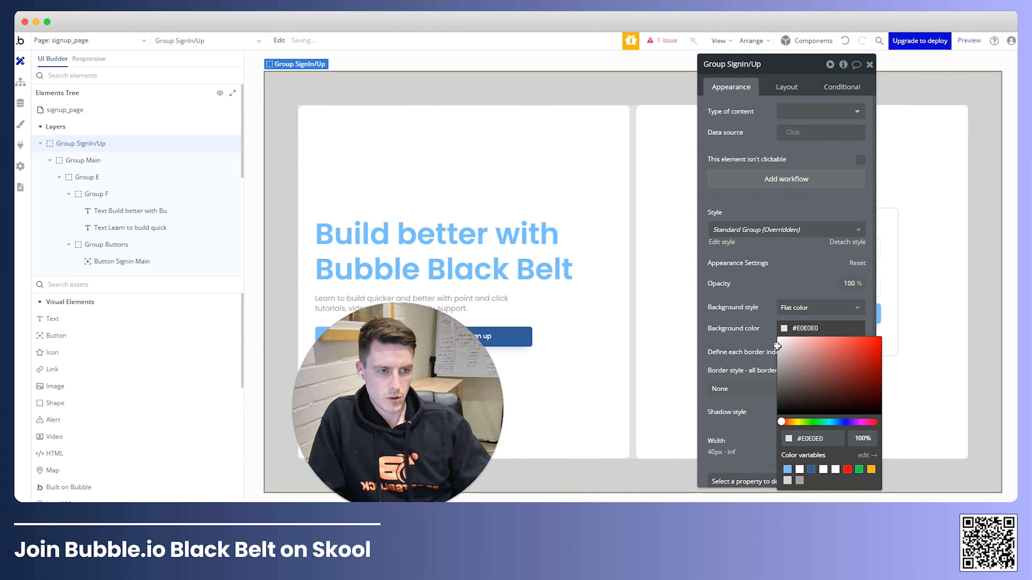
left_click(760, 332)
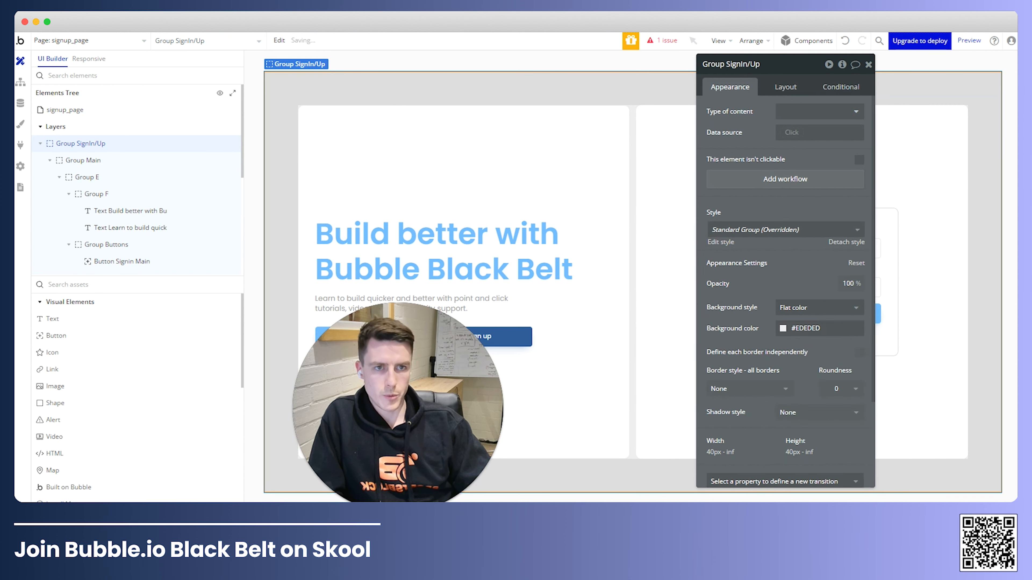
Open the background color of signup_page and refresh the preview to check the page colors.
left_click(437, 184)
left_click(255, 121)
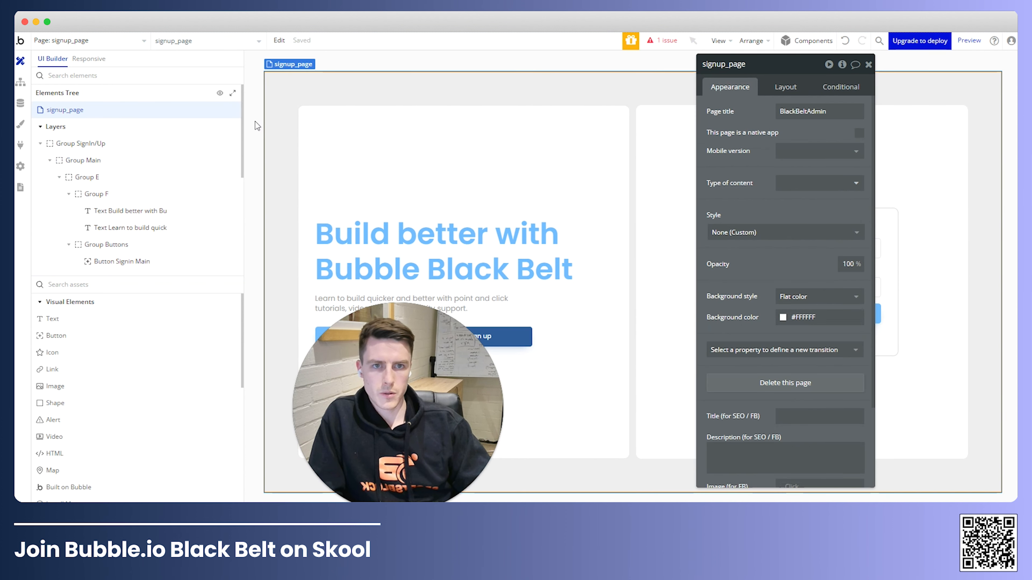
left_click(807, 321)
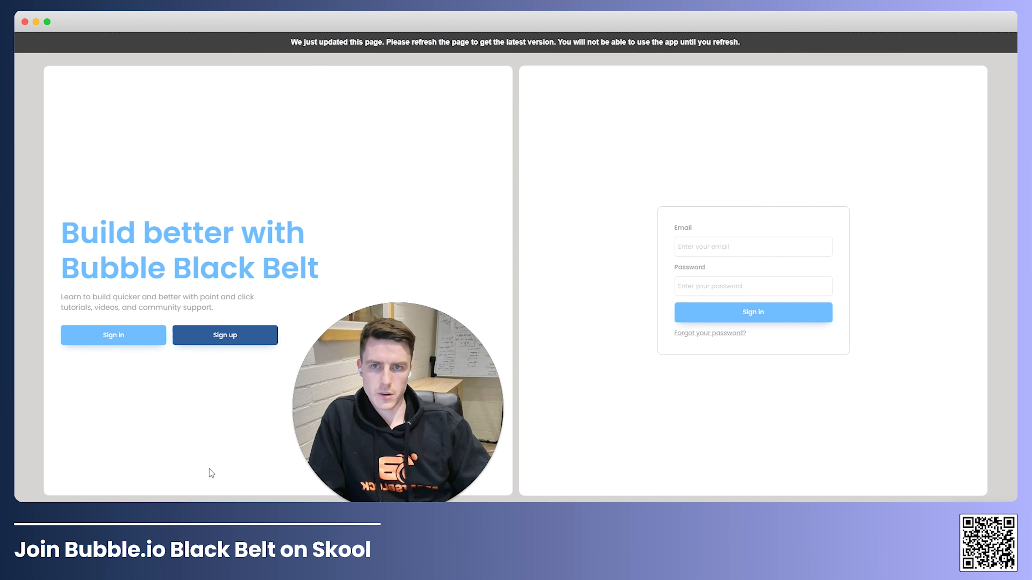
key("ctrl+r")
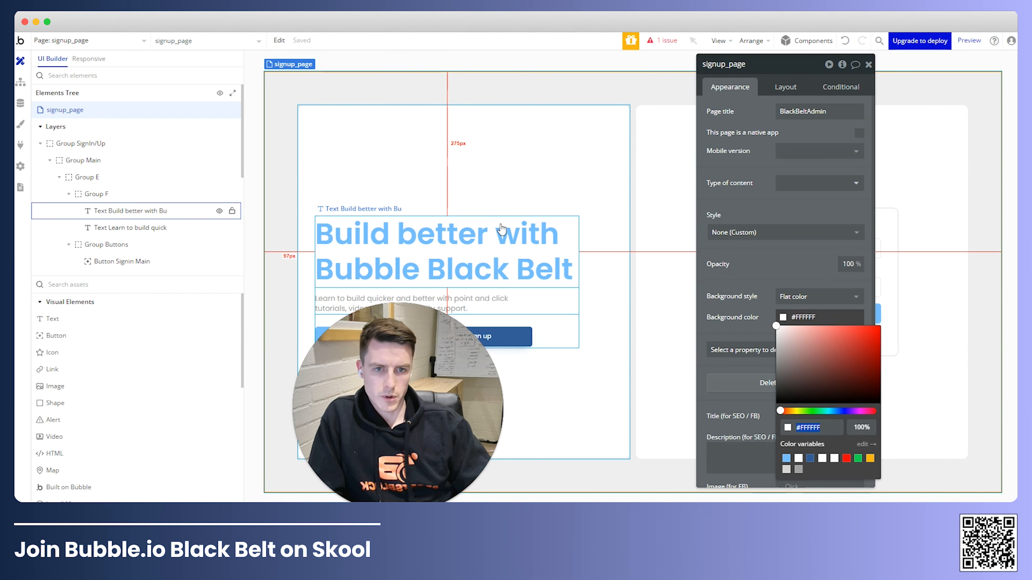
Set Group Main's left and right padding to 48 px.
left_click(496, 267)
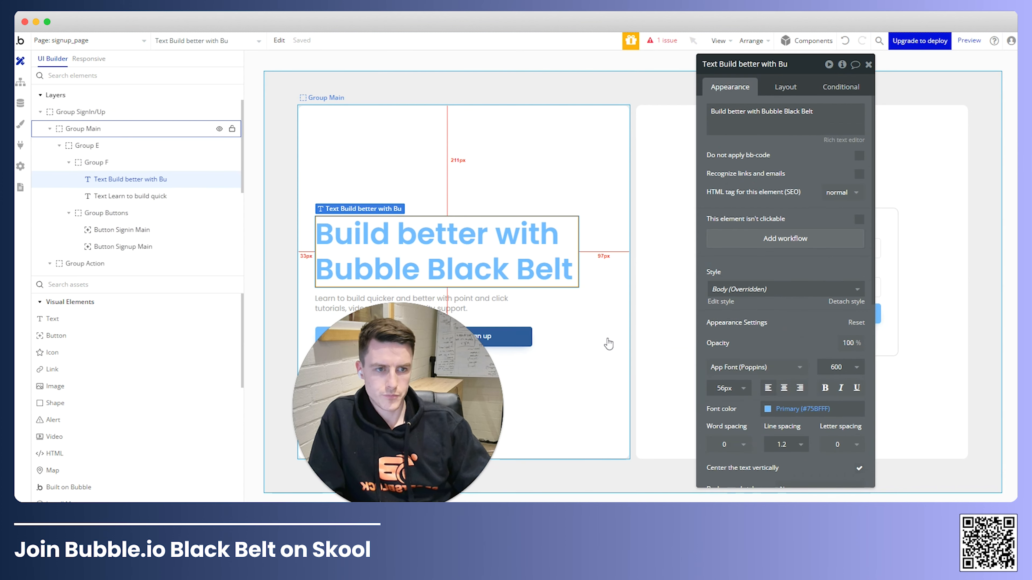
left_click(607, 338)
scroll(707, 411, "down", 4)
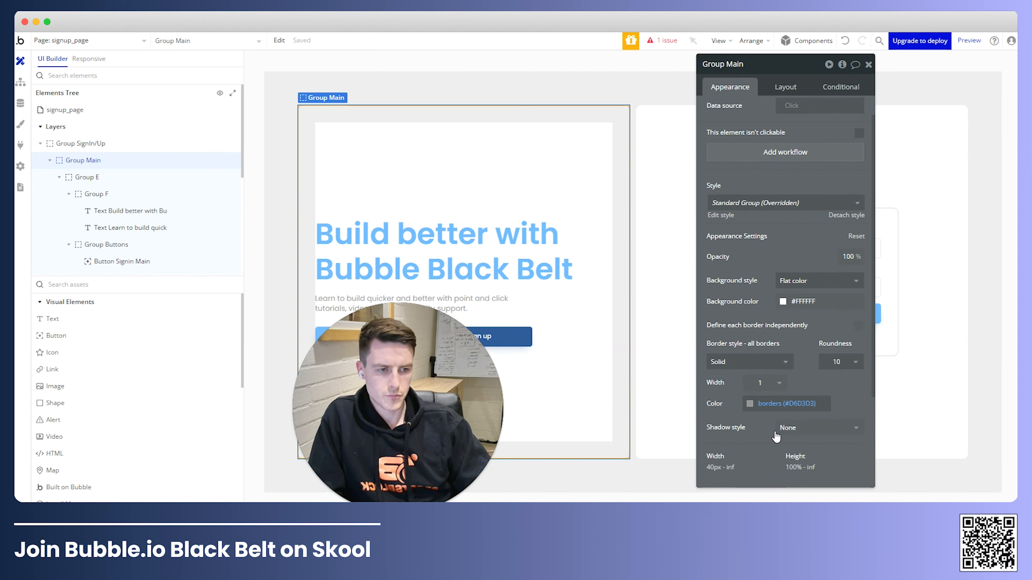
left_click(782, 96)
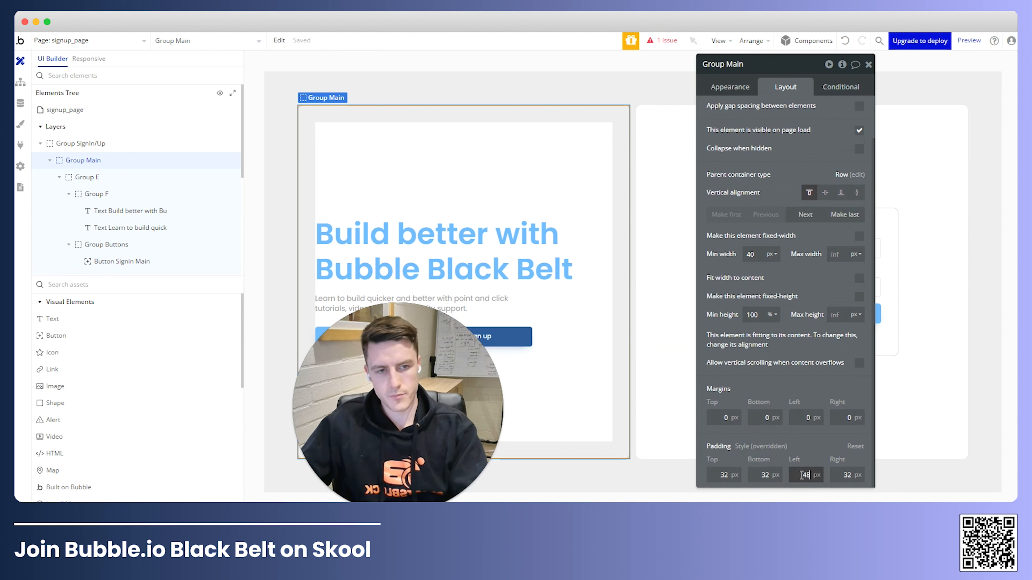
key("Return")
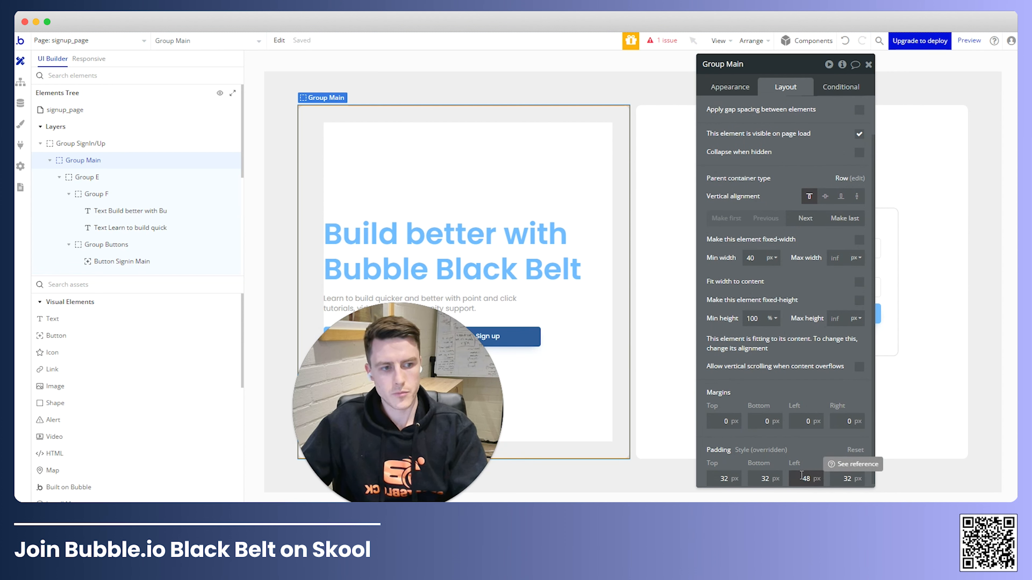
left_click(837, 481)
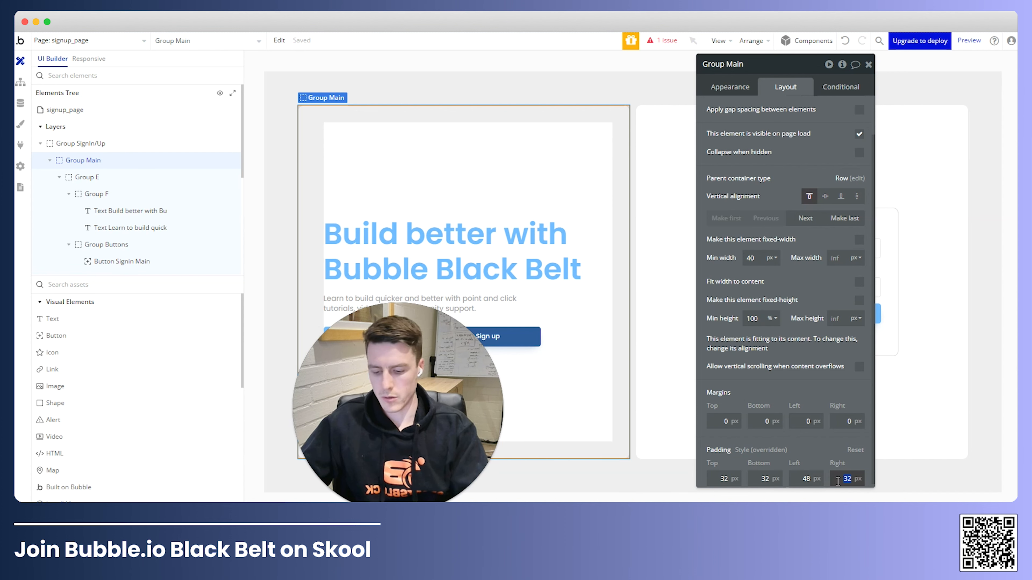
key("Return")
left_click(290, 162)
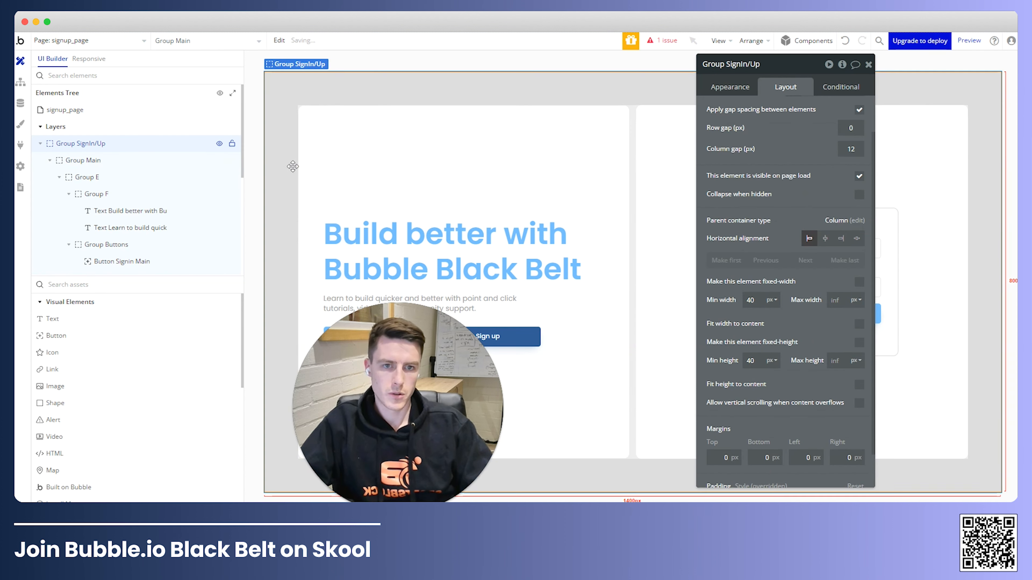
left_click(258, 146)
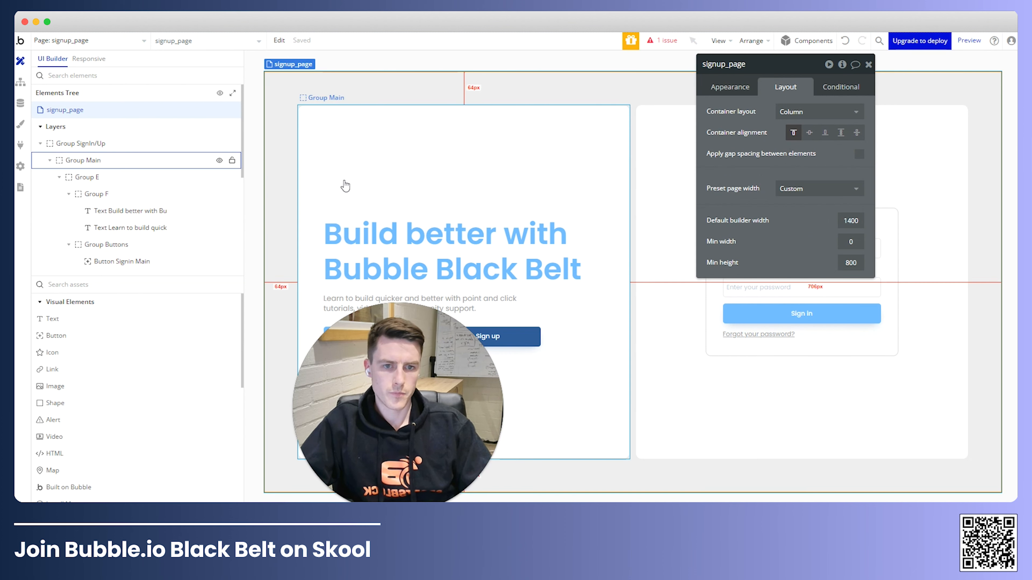
left_click(354, 290)
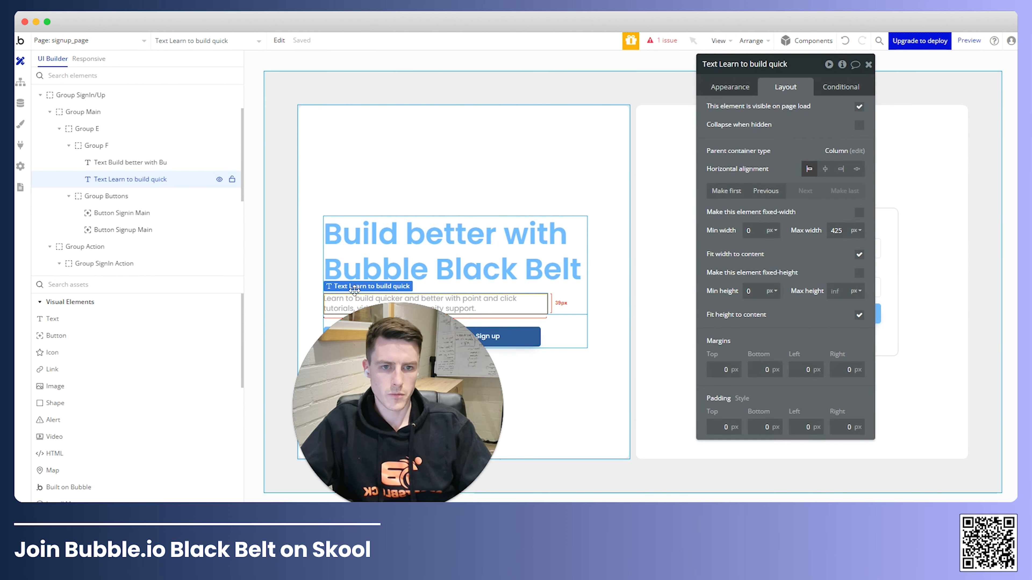
left_click(403, 145)
Duplicate Group SignIn Action inside Group Action and rename the copy Group SignUp Action.
left_click(868, 65)
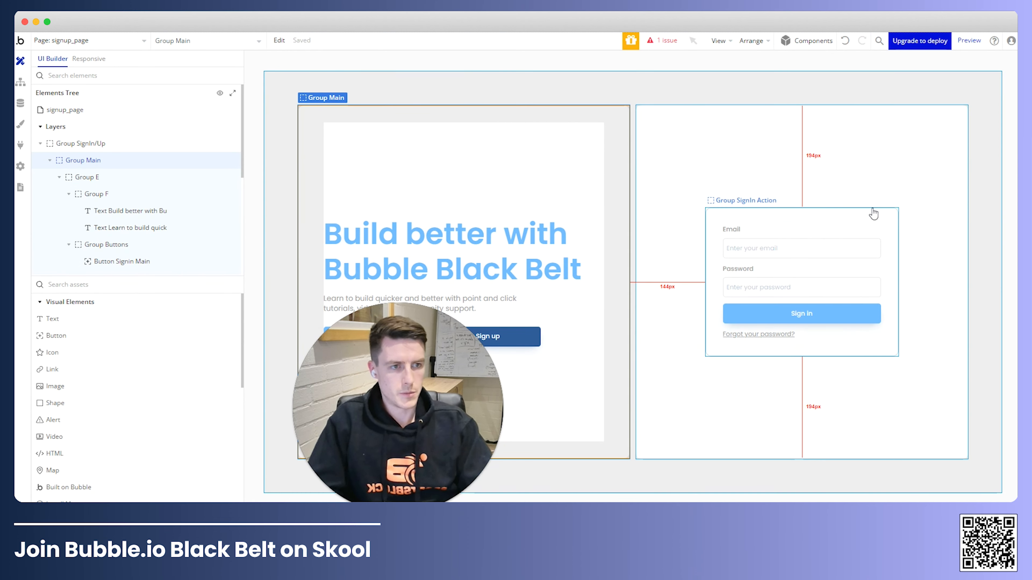
left_click(872, 208)
key("ctrl+c")
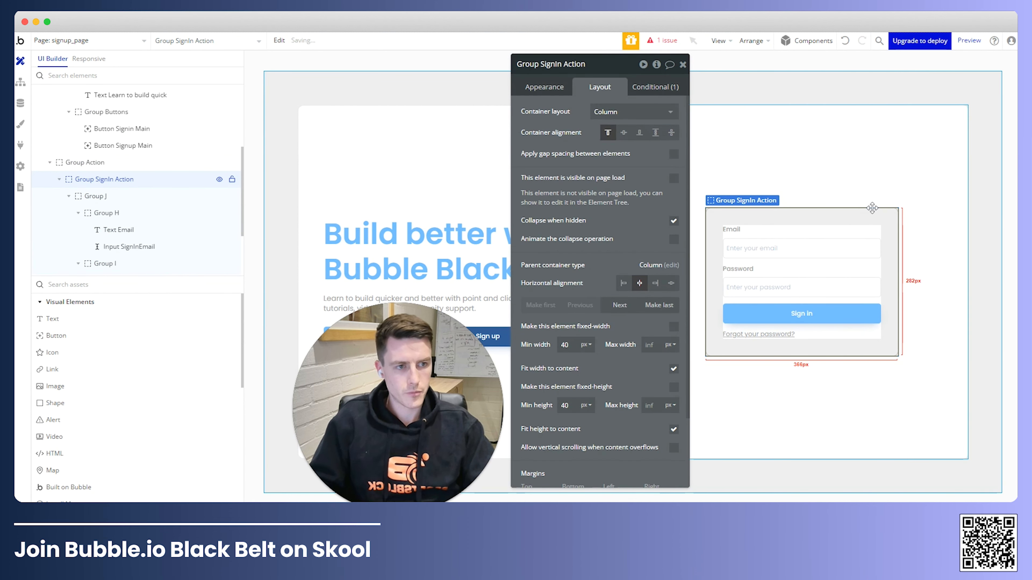
key("ctrl+v")
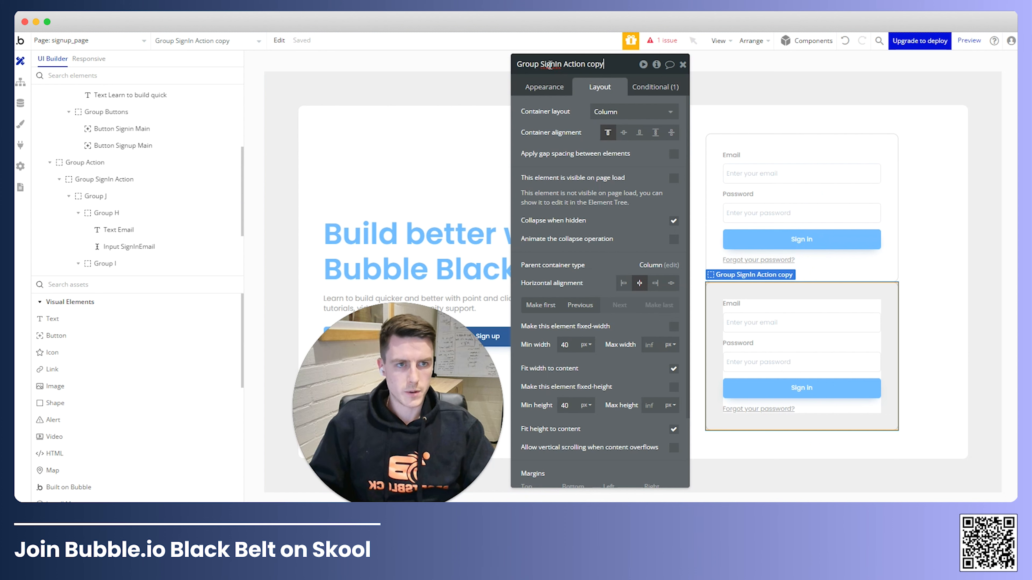
type("Up")
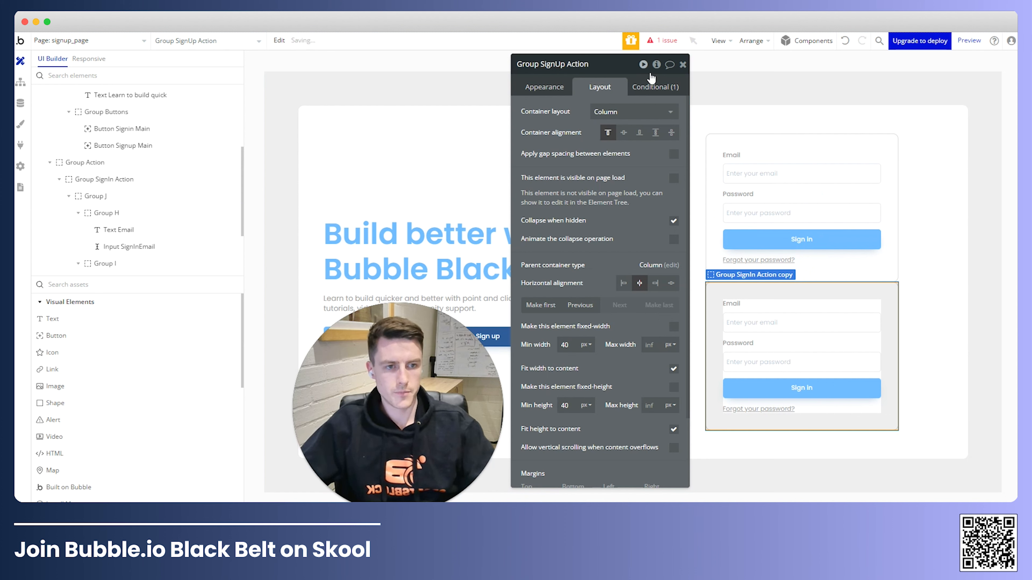
In Group SignUp Action, change the first field's label to "First name" and its placeholder to "Enter your first name".
left_click(732, 304)
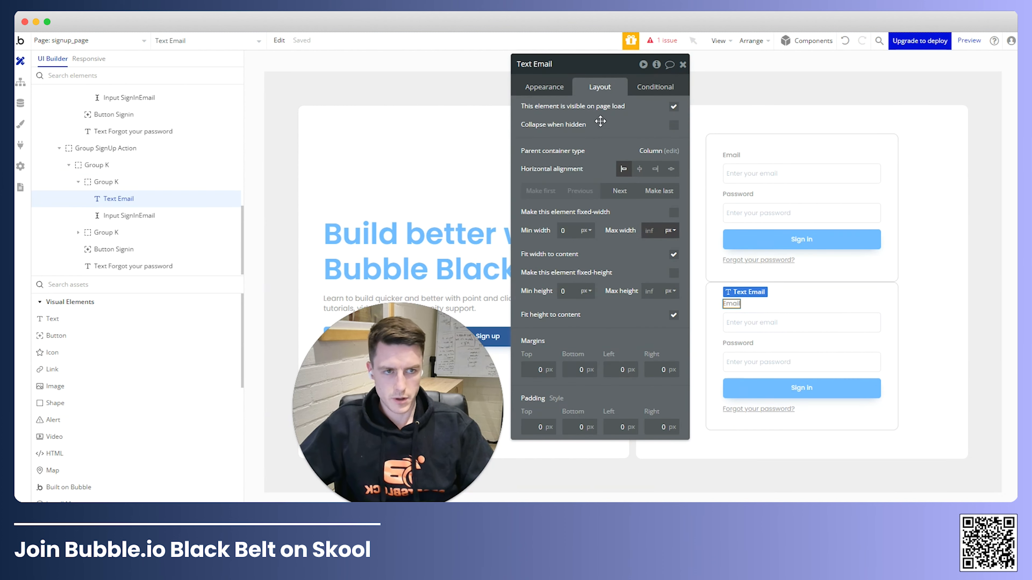
left_click(567, 93)
left_click(587, 125)
key("ctrl+a")
type("F")
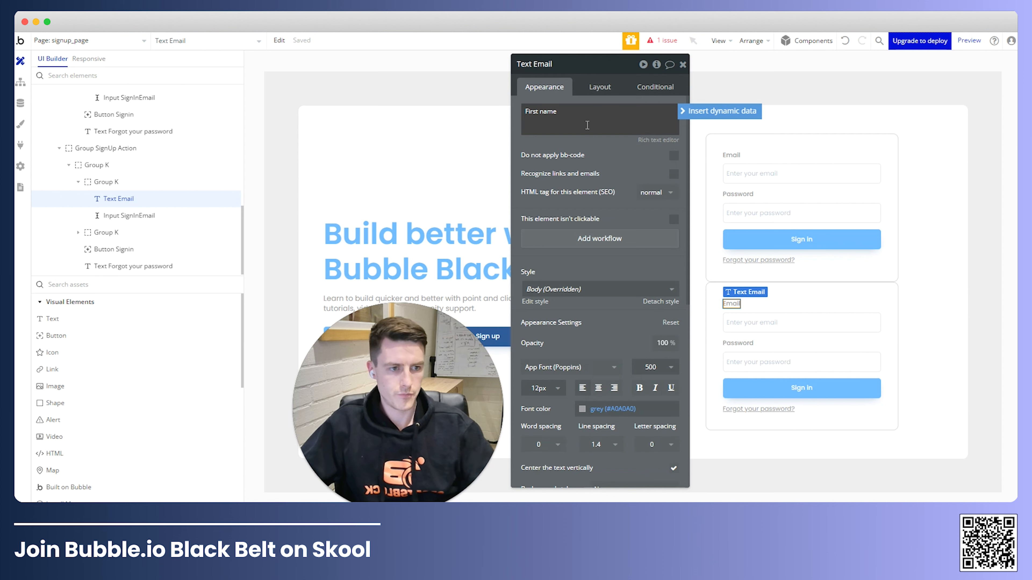
left_click(748, 323)
triple_click(605, 110)
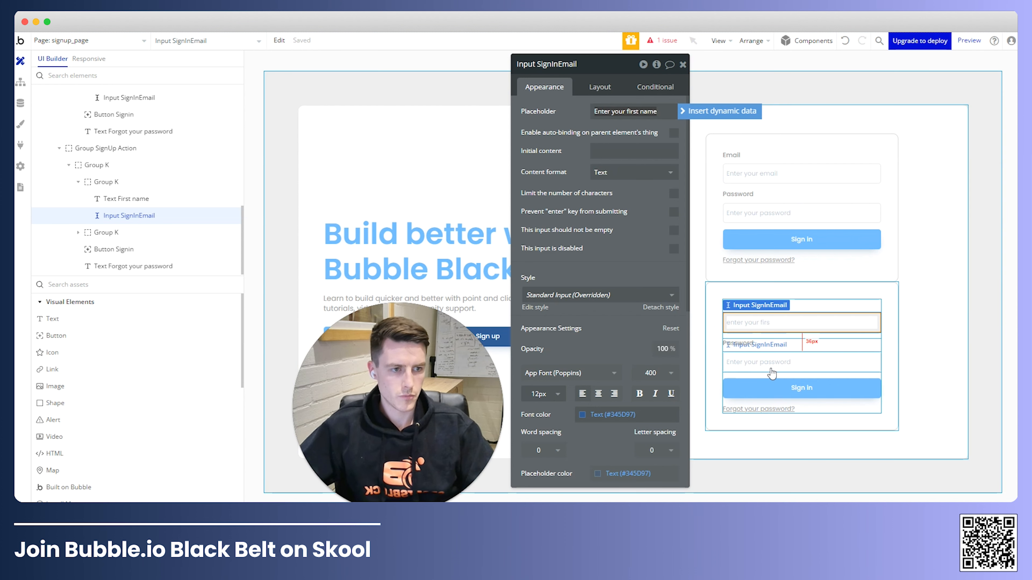
Duplicate the first name field group and change the copy's label to "Last name".
left_click(812, 308)
key("ctrl+d")
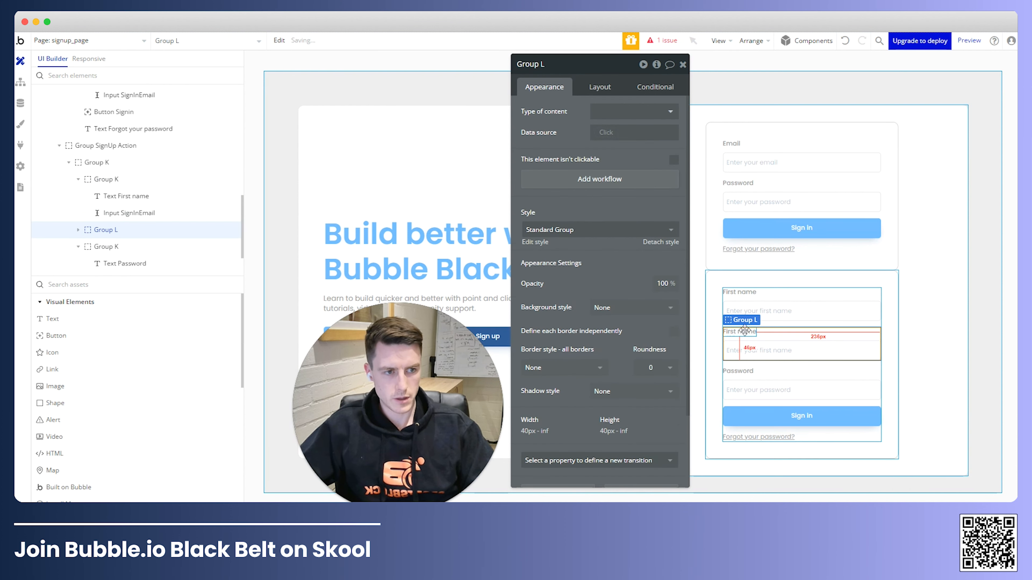
left_click(739, 331)
triple_click(558, 129)
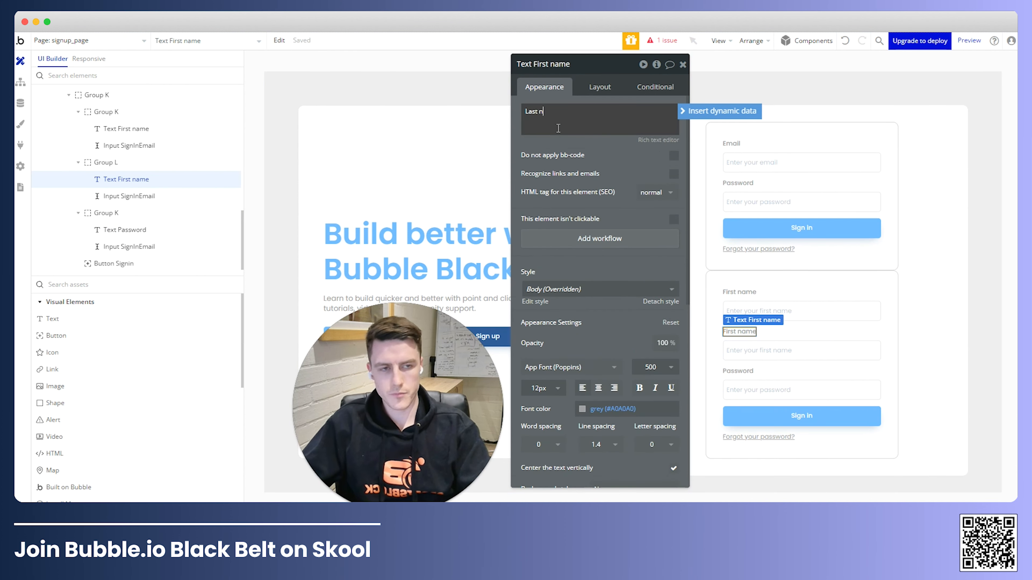
type("Last name")
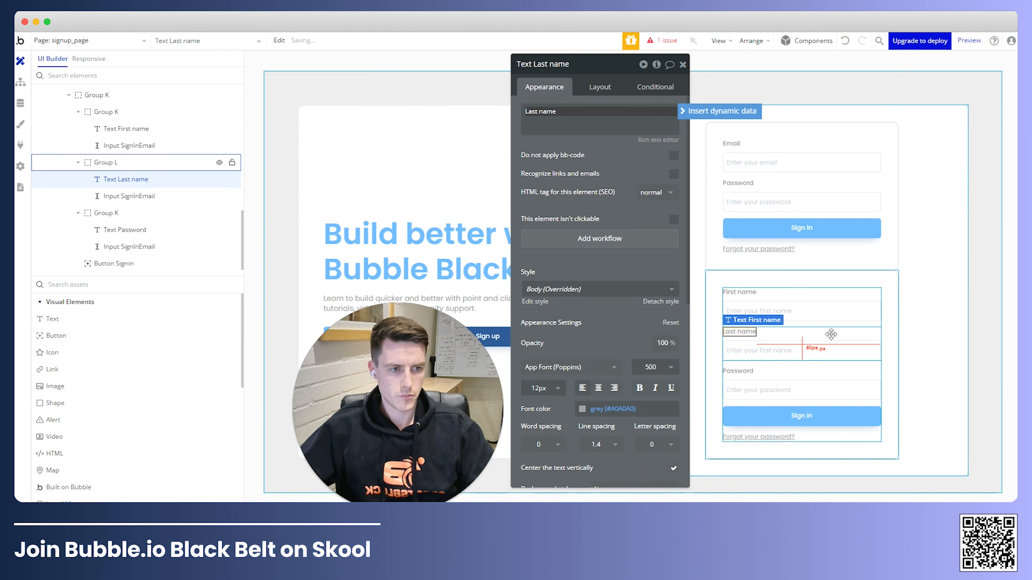
Duplicate the last name field group and change the copy's label to "Email".
left_click(830, 334)
key("ctrl+d")
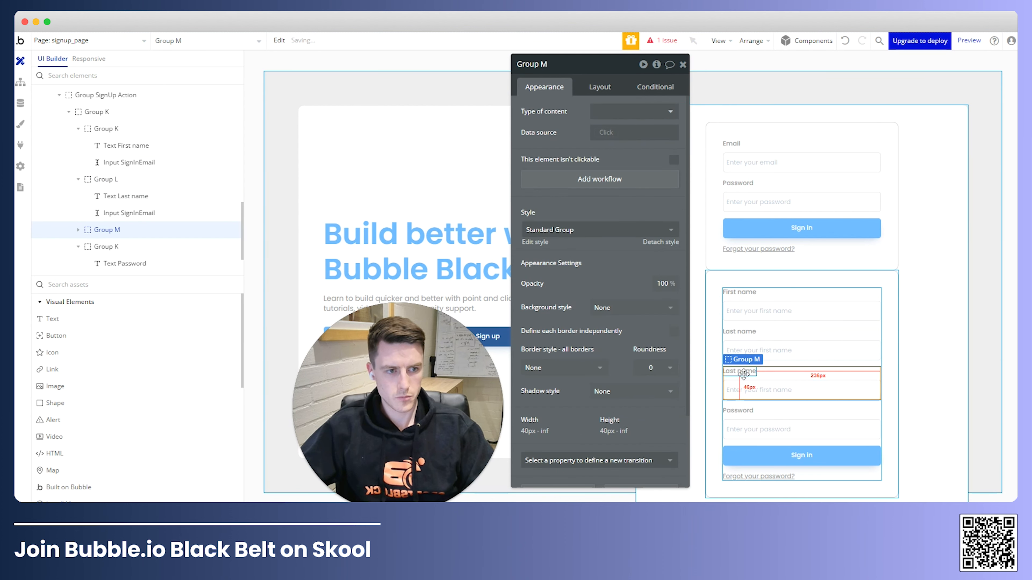
left_click(743, 372)
triple_click(591, 130)
type("Em")
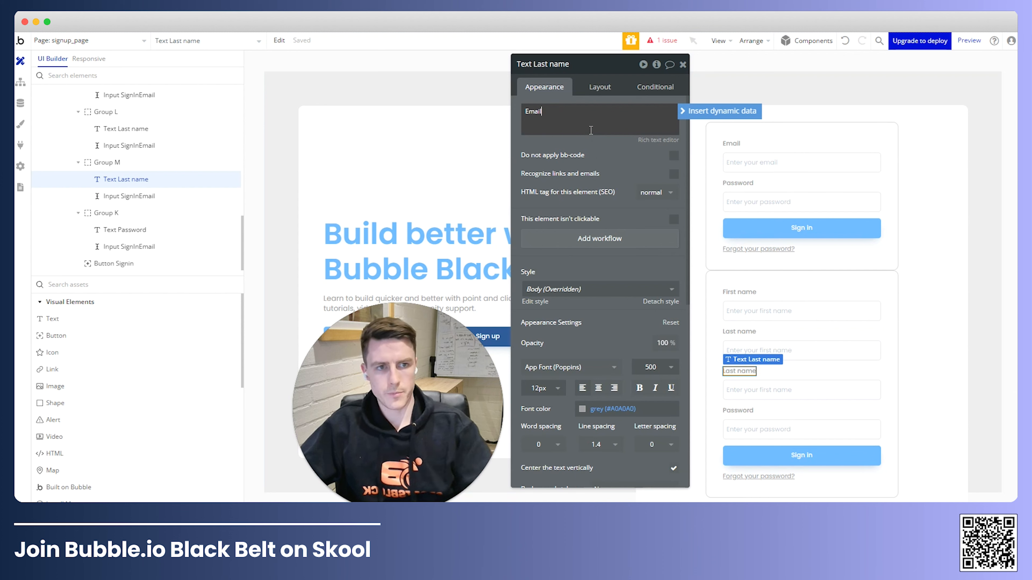
type("ail")
Duplicate the sign-up password field group, label the copy "Confirm password" and set its placeholder to "Please confirm your password".
left_click(790, 415)
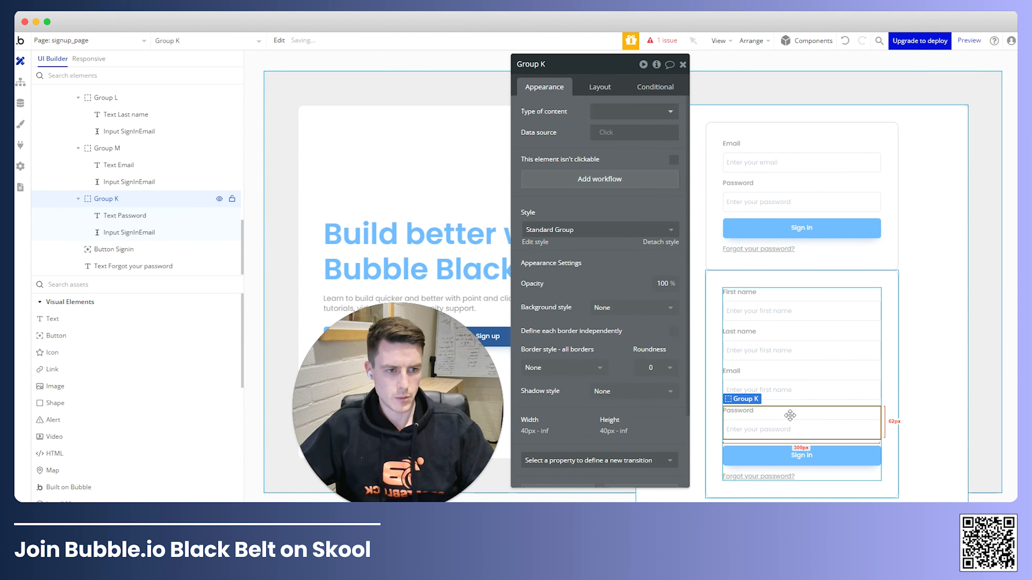
key("ctrl+d")
left_click(776, 467)
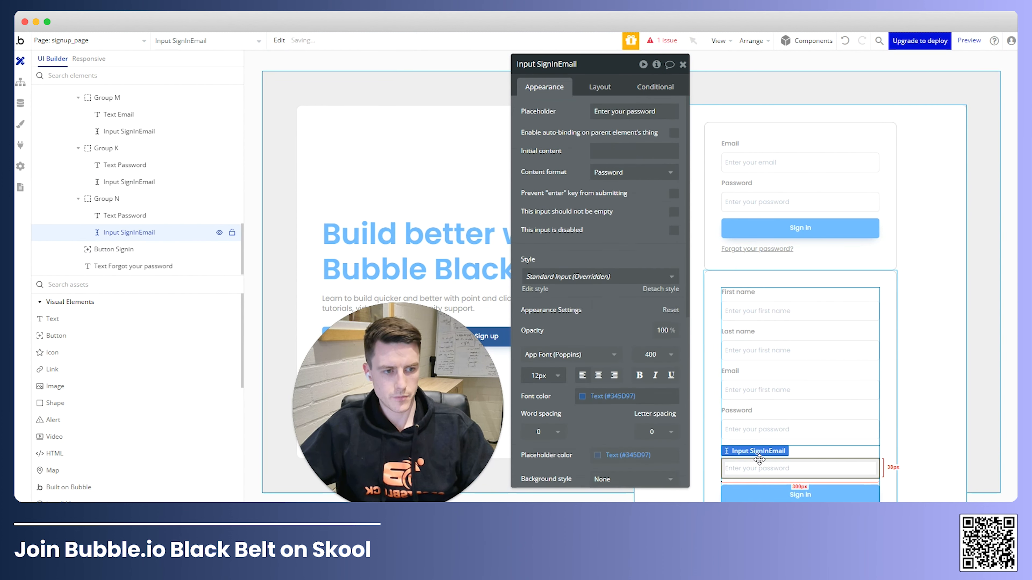
left_click(822, 444)
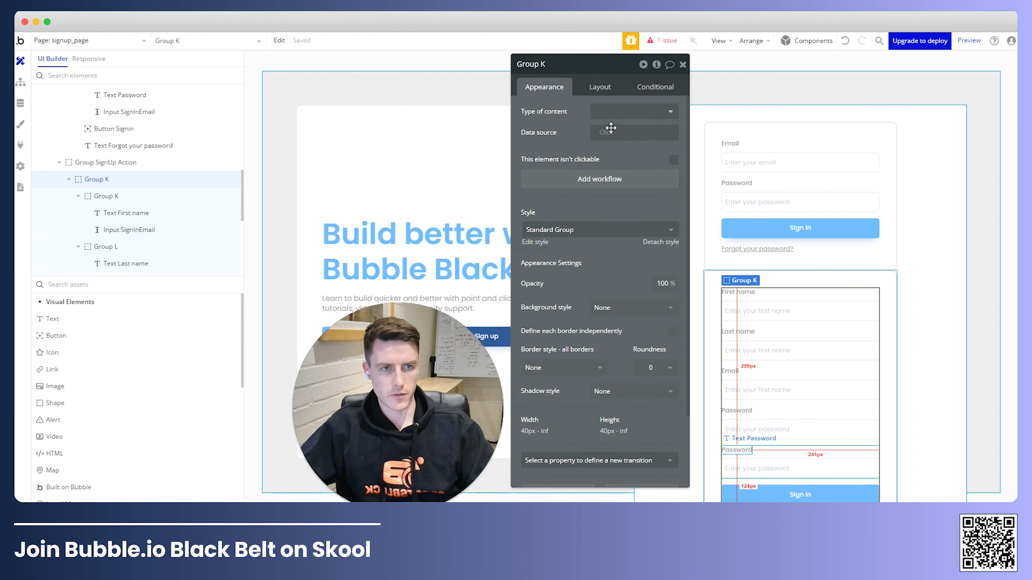
double_click(576, 116)
type("c")
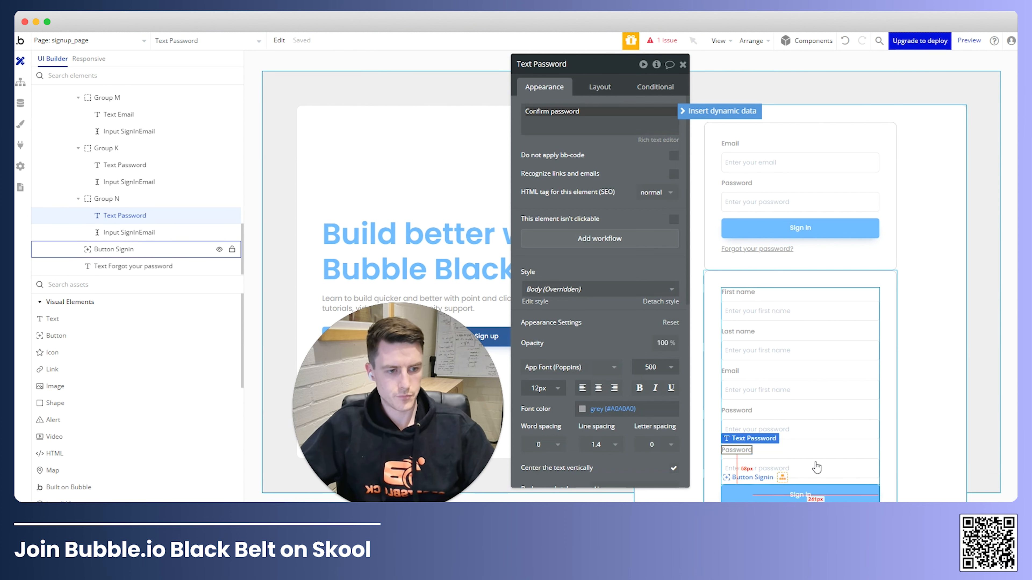
left_click_drag(593, 112, 662, 112)
type("Plea")
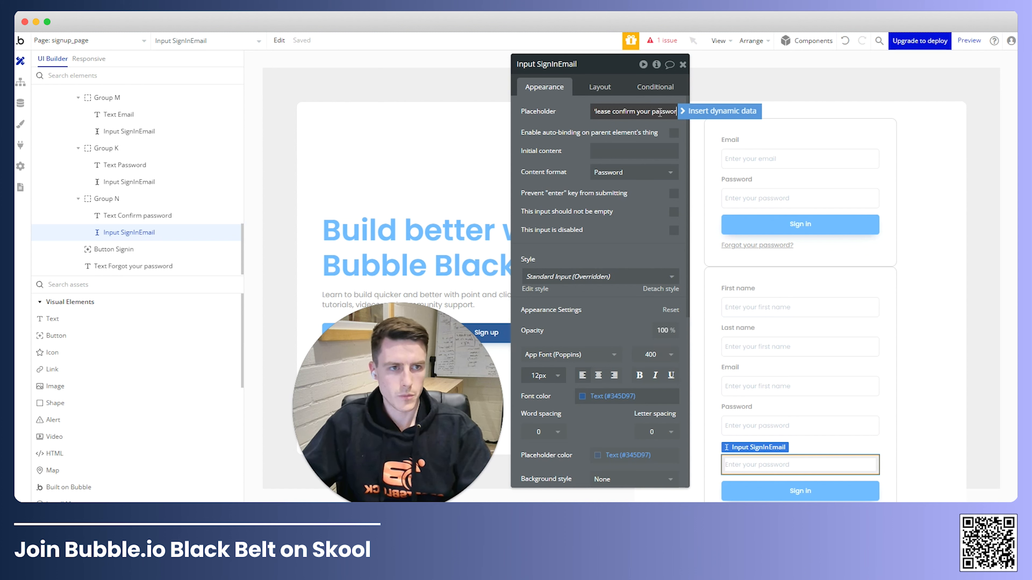
Set the sign-up email input's placeholder to "Enter your email" and the last name input's to "Enter your last name".
left_click(799, 386)
left_click(632, 111)
type("email")
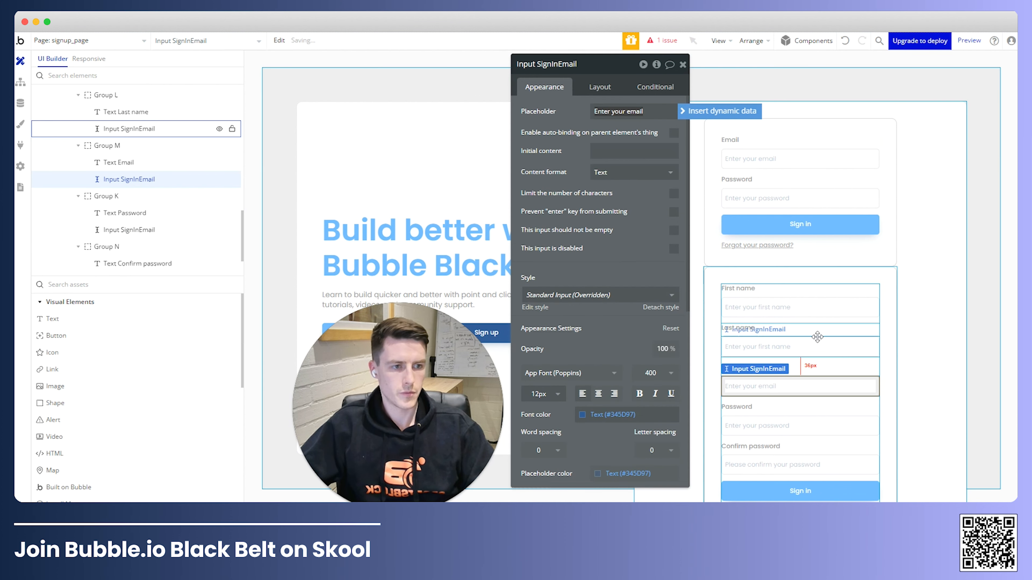
left_click(833, 347)
triple_click(635, 111)
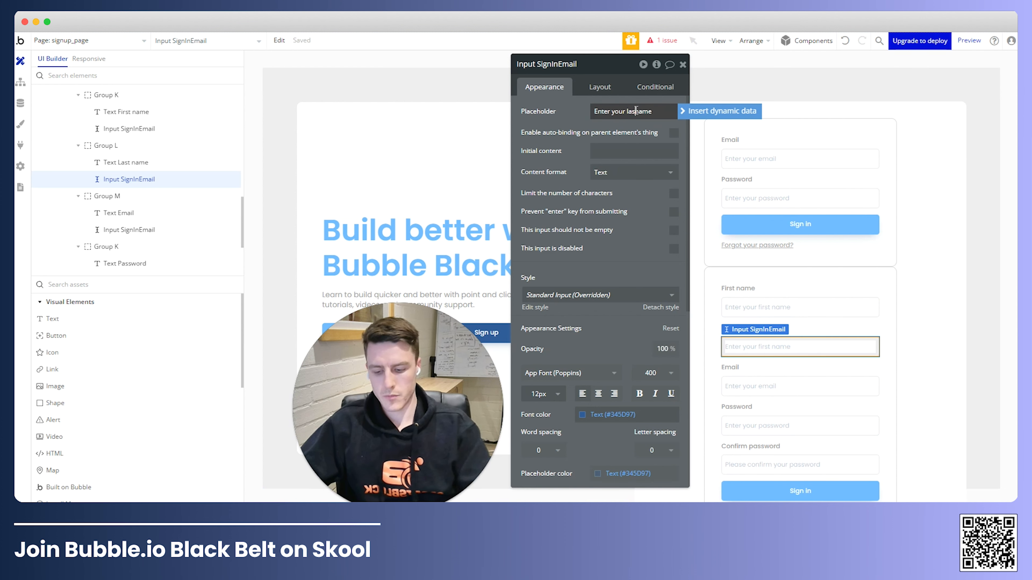
type("last")
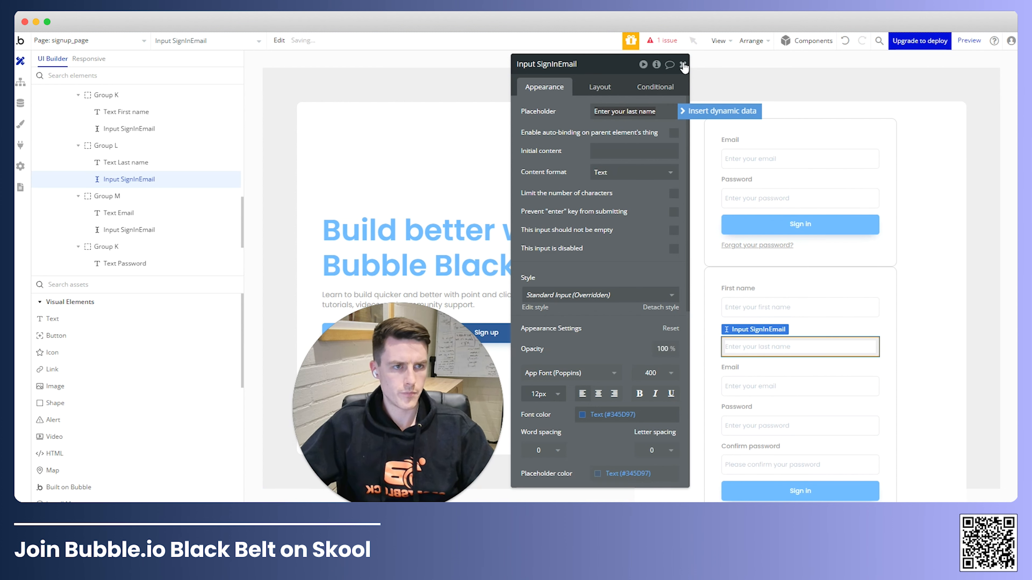
Change Group SignUp Action's visibility condition to apply when Group Action's view is signup.
left_click(937, 316)
double_click(939, 312)
scroll(930, 345, "down", 1)
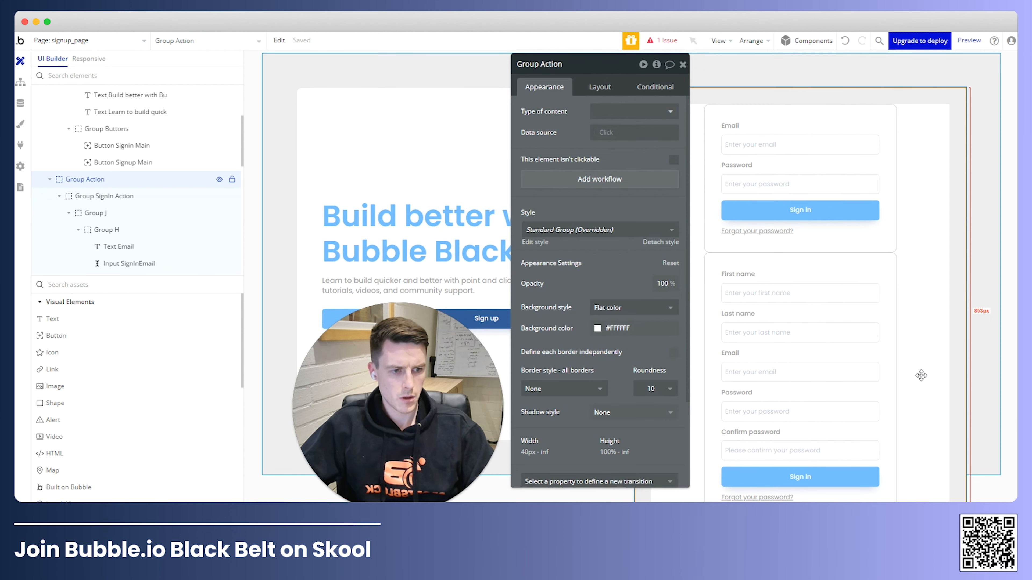
scroll(899, 268, "up", 1)
left_click(895, 267)
left_click(892, 277)
left_click(664, 91)
left_click(625, 118)
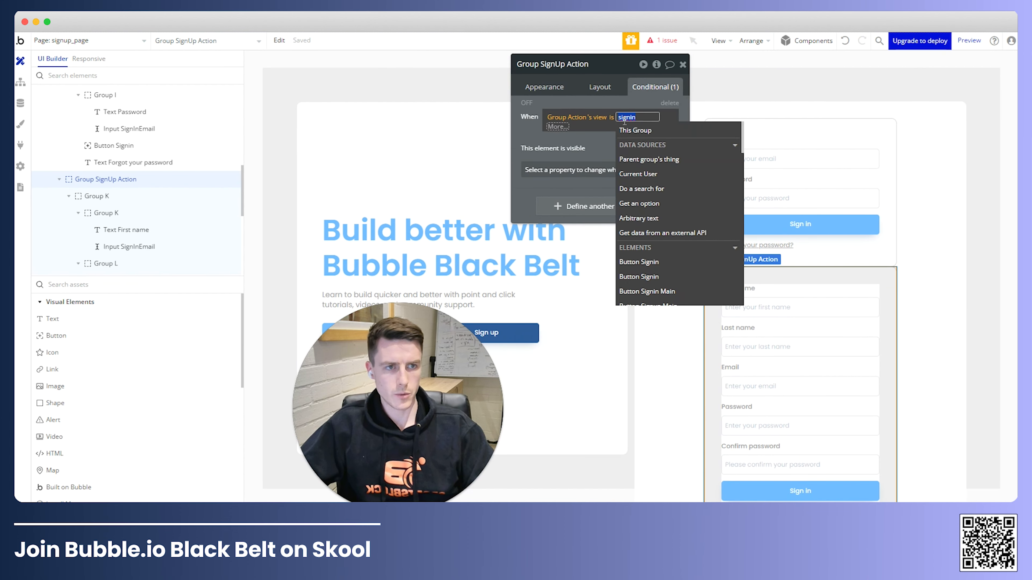
type("signun")
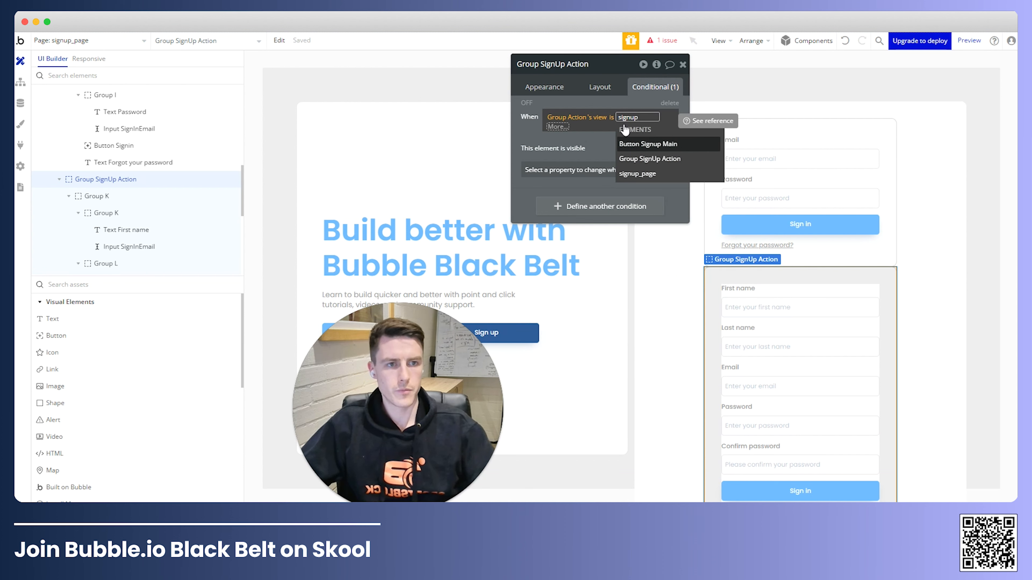
left_click(532, 129)
left_click(532, 129)
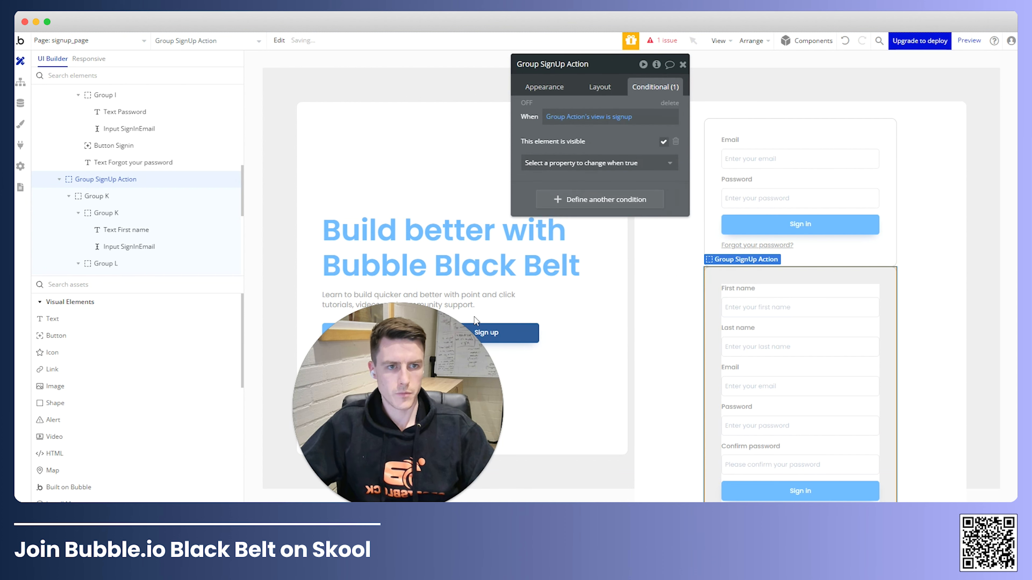
Switch to the page's workflows and duplicate the Button Signin Main click workflow.
left_click_drag(414, 410, 187, 395)
left_click(408, 334)
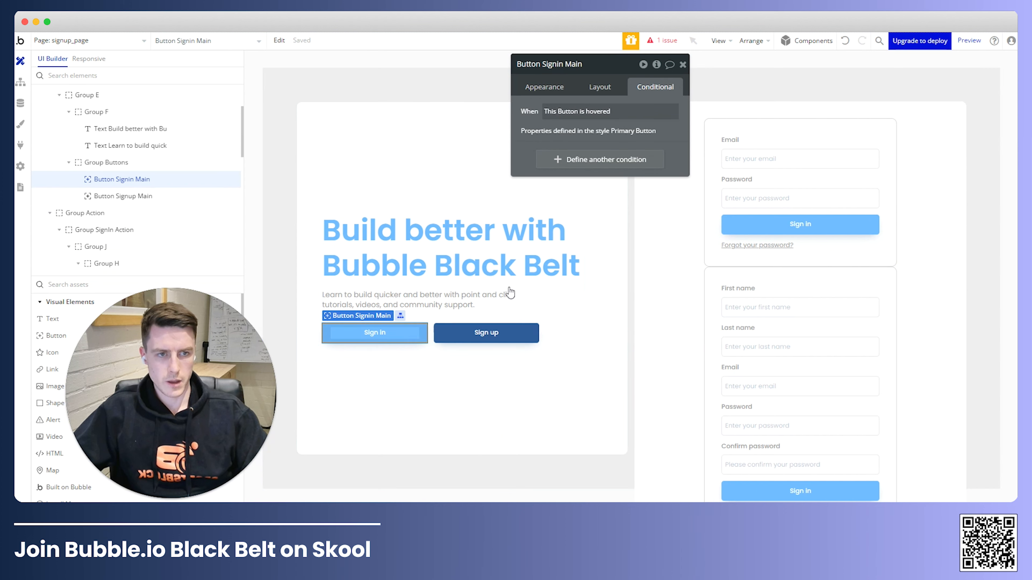
left_click(487, 332)
left_click(571, 93)
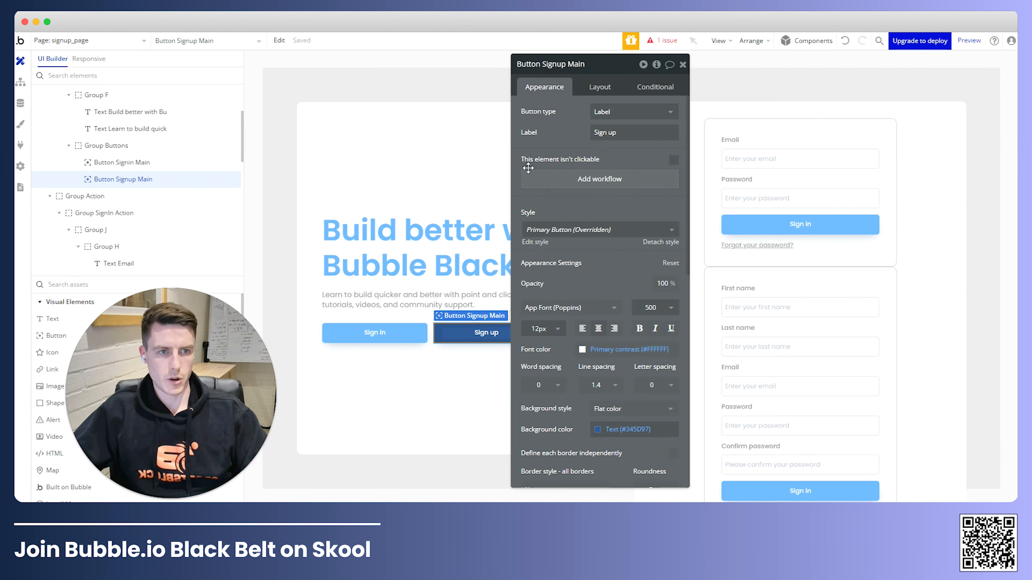
left_click(355, 328)
left_click(20, 83)
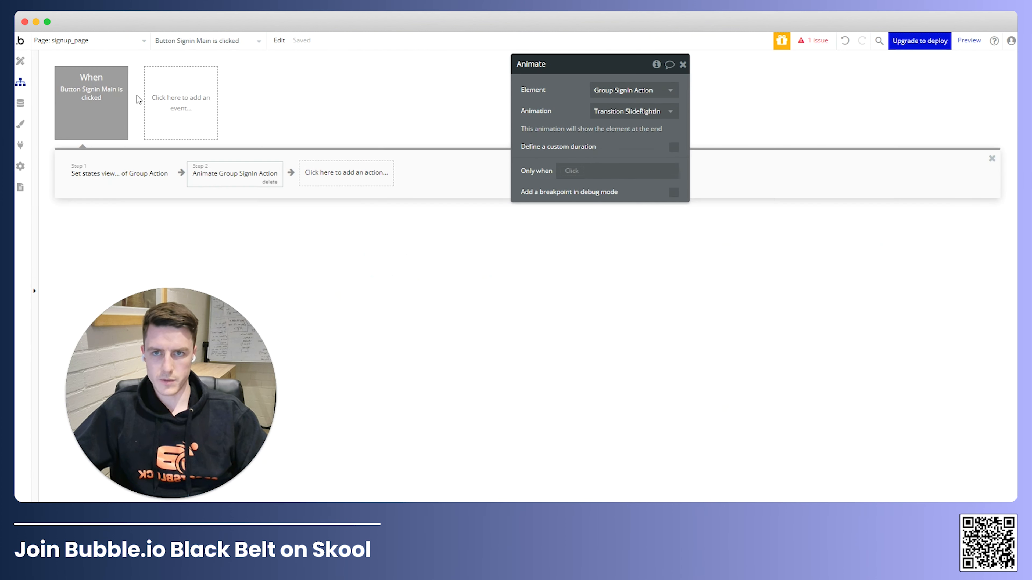
right_click(96, 96)
left_click(169, 133)
In the duplicated workflow, set Group Action's view state value to signup.
left_click(119, 173)
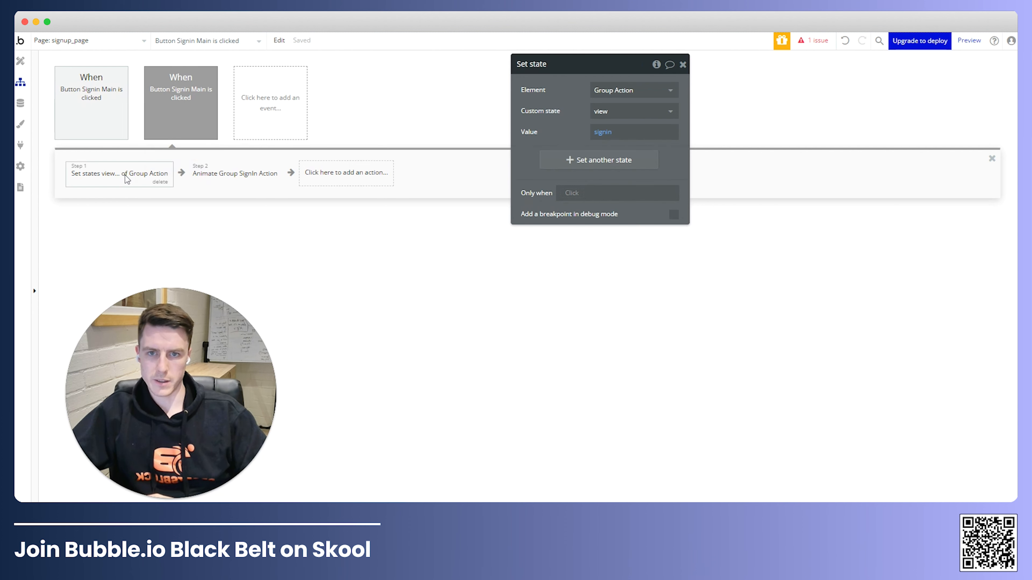
left_click(604, 132)
type("signup")
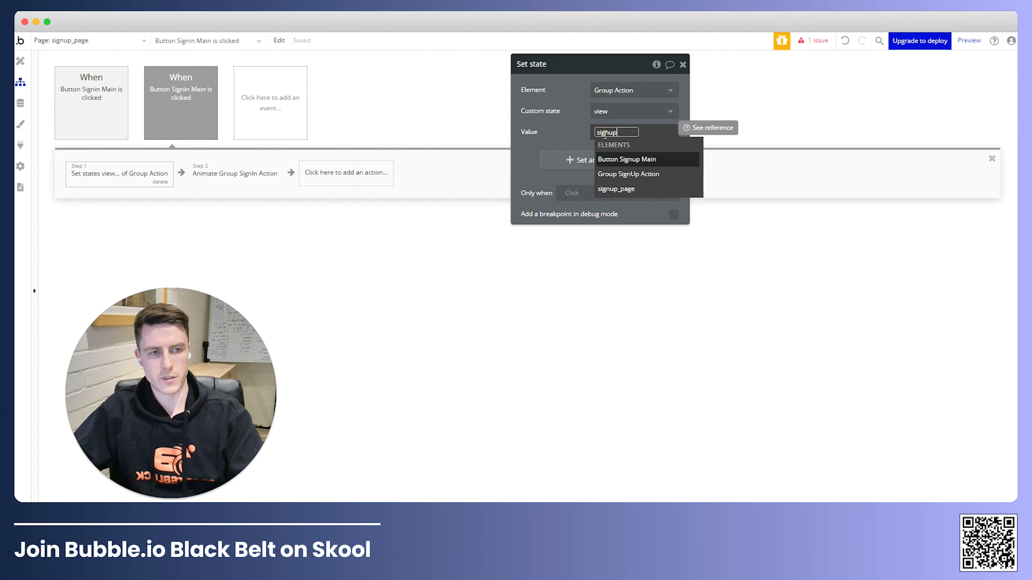
left_click(557, 115)
Change the duplicated workflow's Animate action to target Group SignUp Action.
left_click(252, 174)
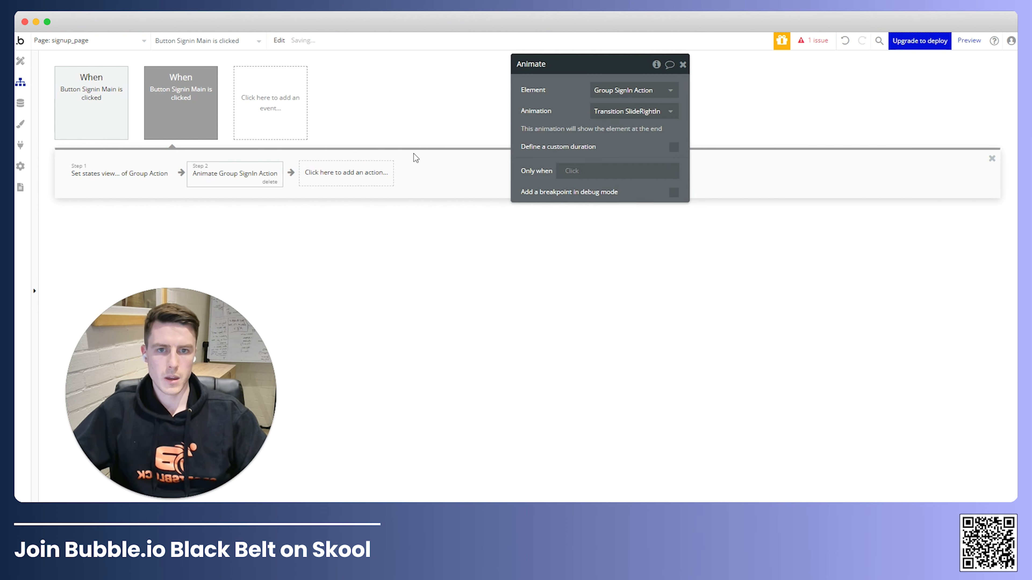
left_click(638, 90)
type("s")
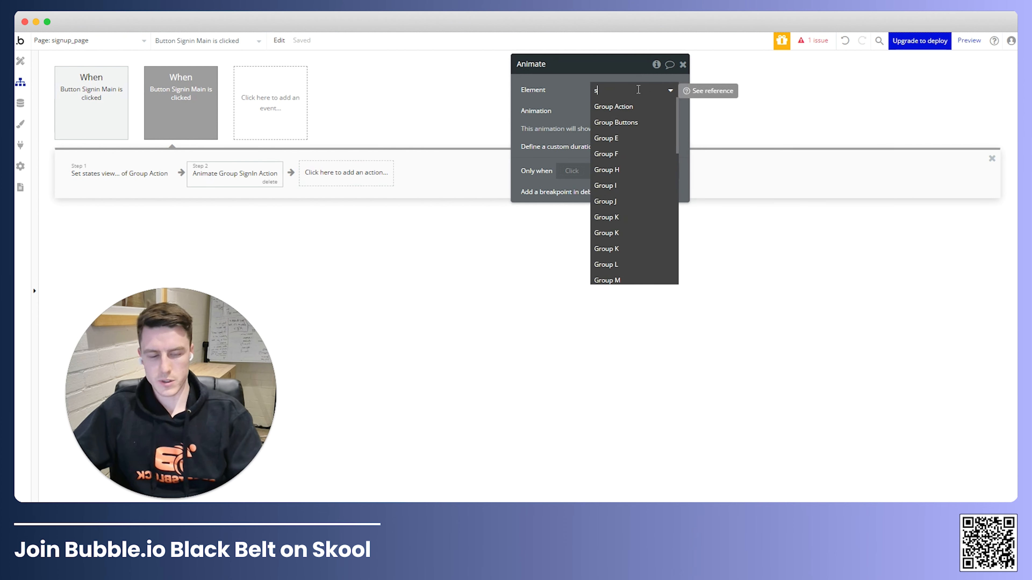
type("ign up")
key("BackSpace")
key("BackSpace")
key("BackSpace")
key("BackSpace")
key("BackSpace")
key("BackSpace")
key("BackSpace")
type("action")
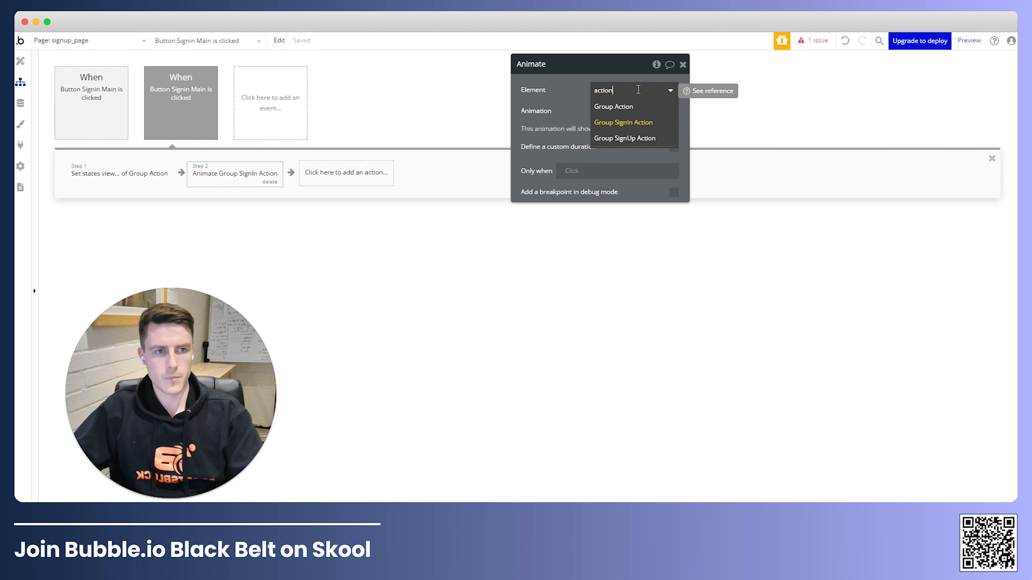
left_click(663, 138)
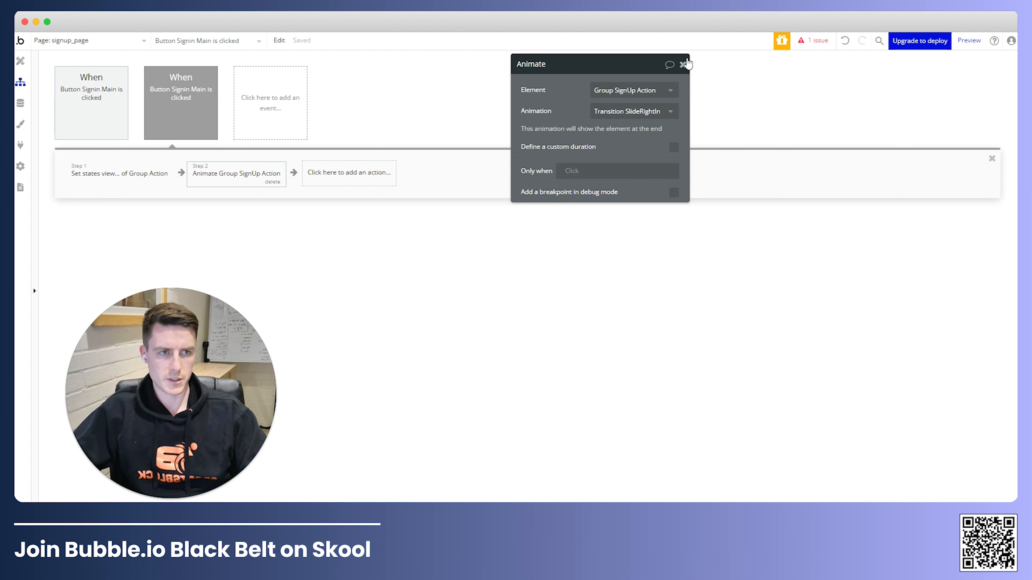
left_click(682, 65)
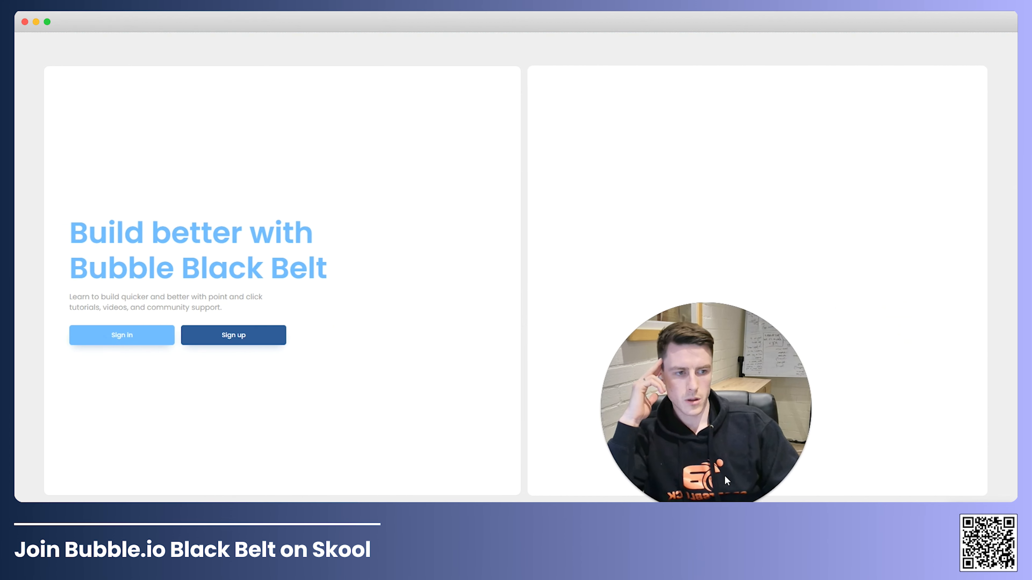
Test the sign-in button in the preview, set the duplicated workflow's trigger element to Button Signup Main and return to the page design.
left_click(158, 342)
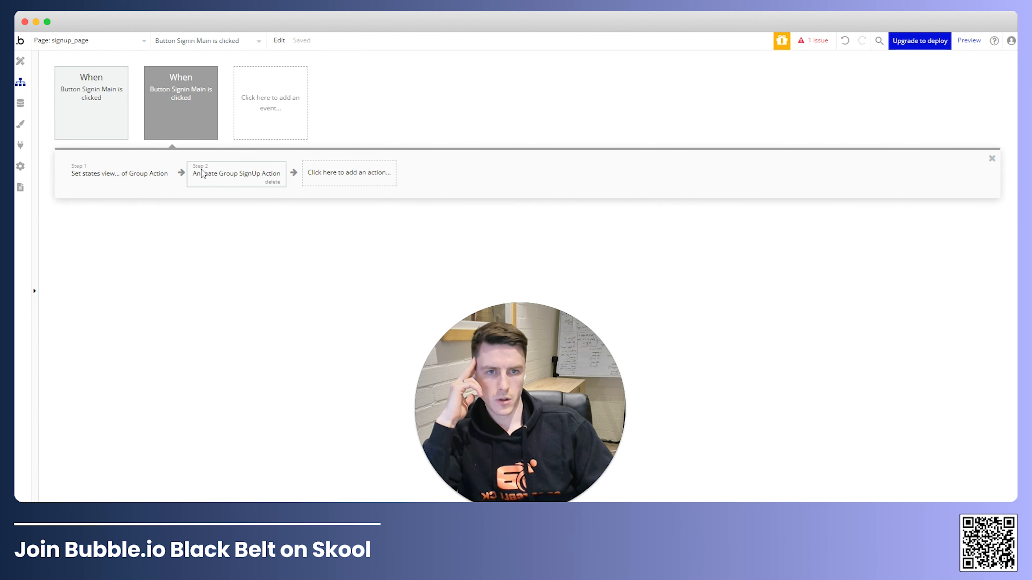
left_click(186, 96)
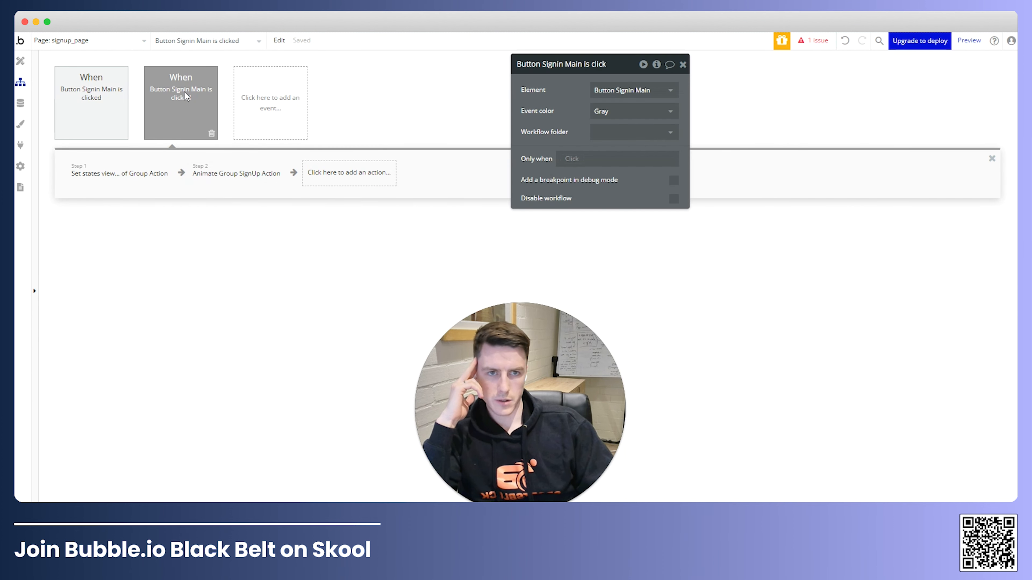
left_click(656, 96)
type("button")
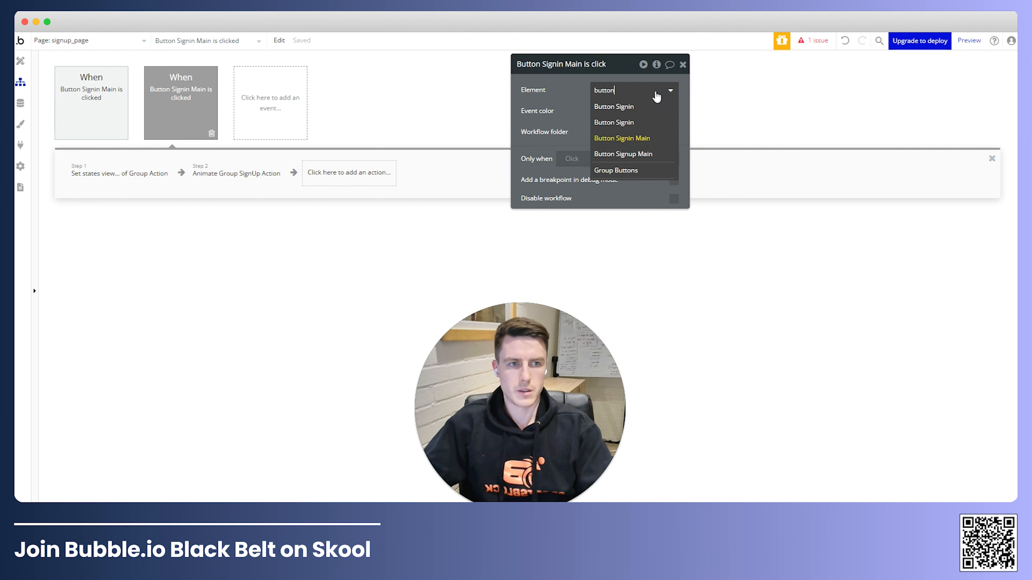
left_click(650, 154)
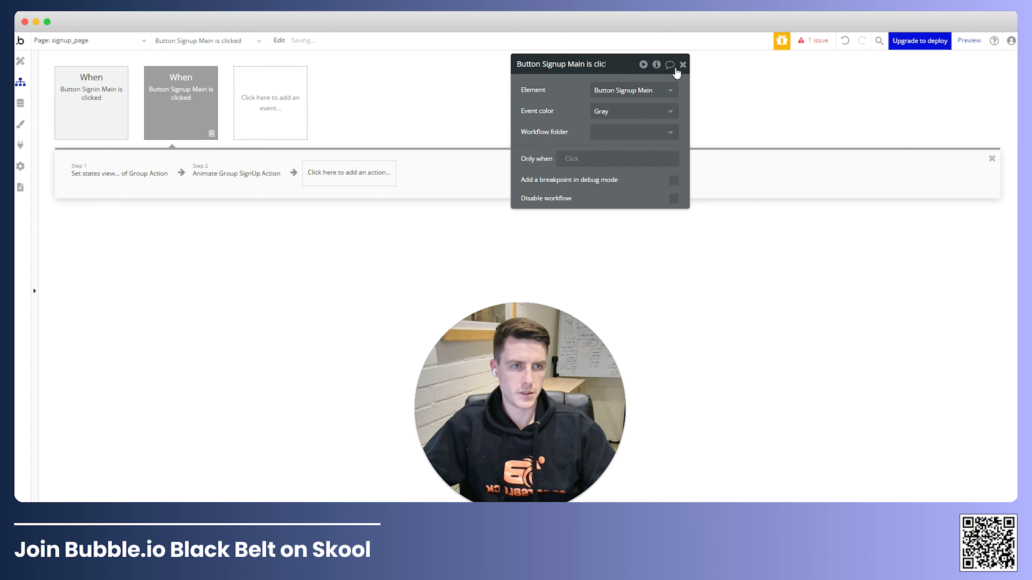
left_click(682, 64)
left_click(20, 61)
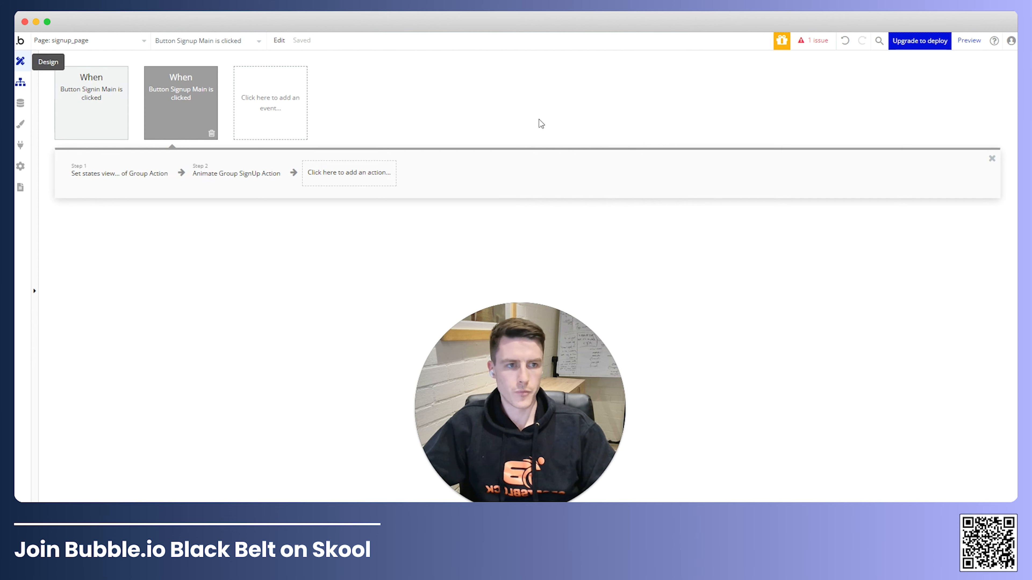
Check the layout visibility settings of Group SignIn Action and Group SignUp Action.
left_click(887, 179)
left_click(600, 86)
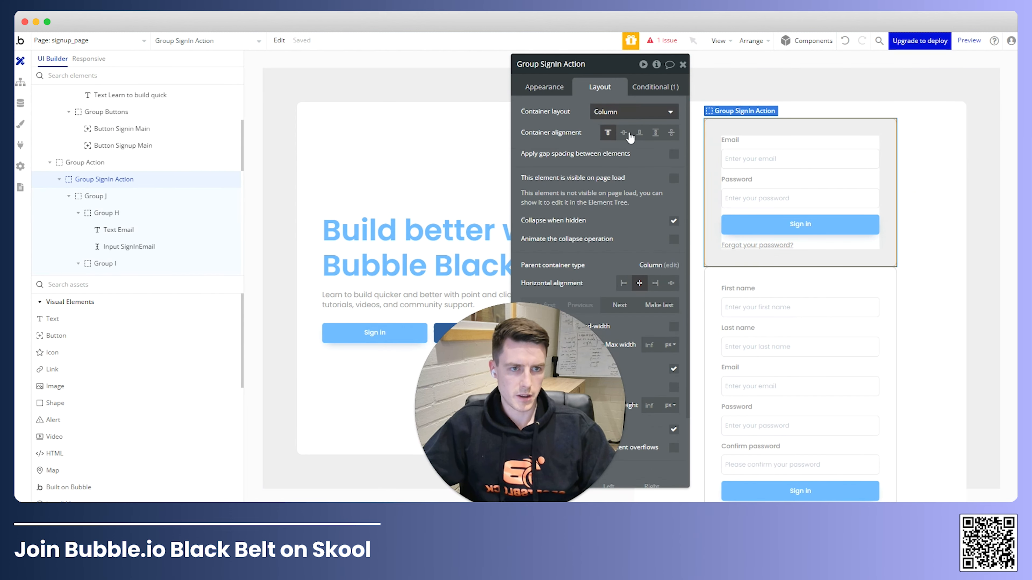
left_click(890, 279)
Reload the page preview and test switching between the two forms with the heading card's Sign in and Sign up buttons.
left_click(353, 23)
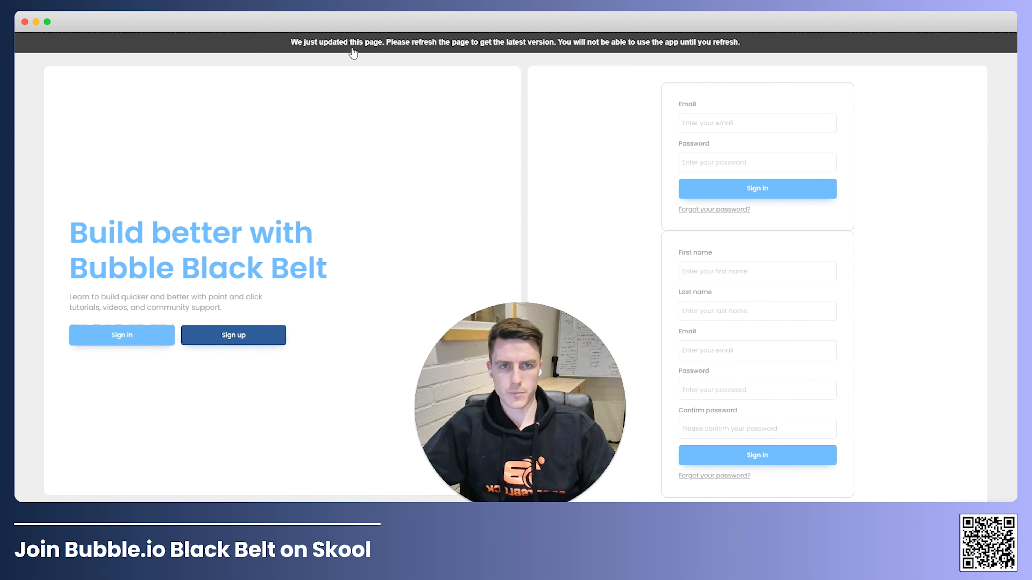
key("super+r")
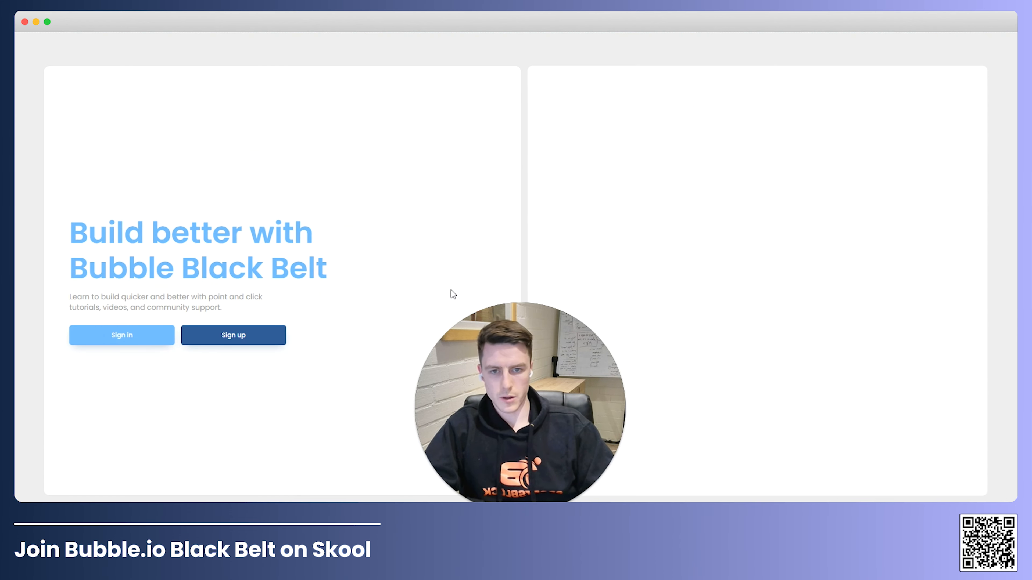
left_click(122, 340)
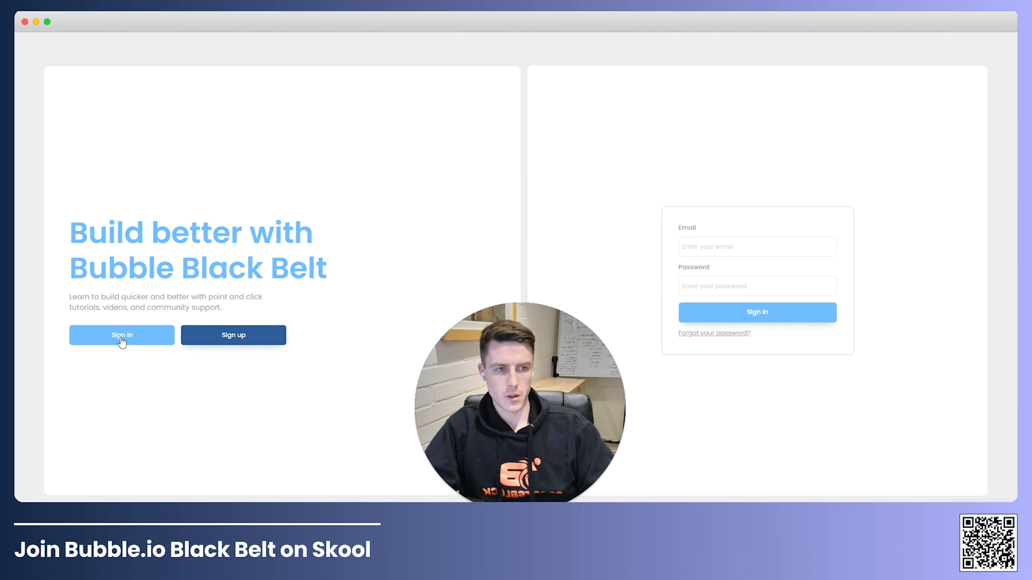
left_click(242, 339)
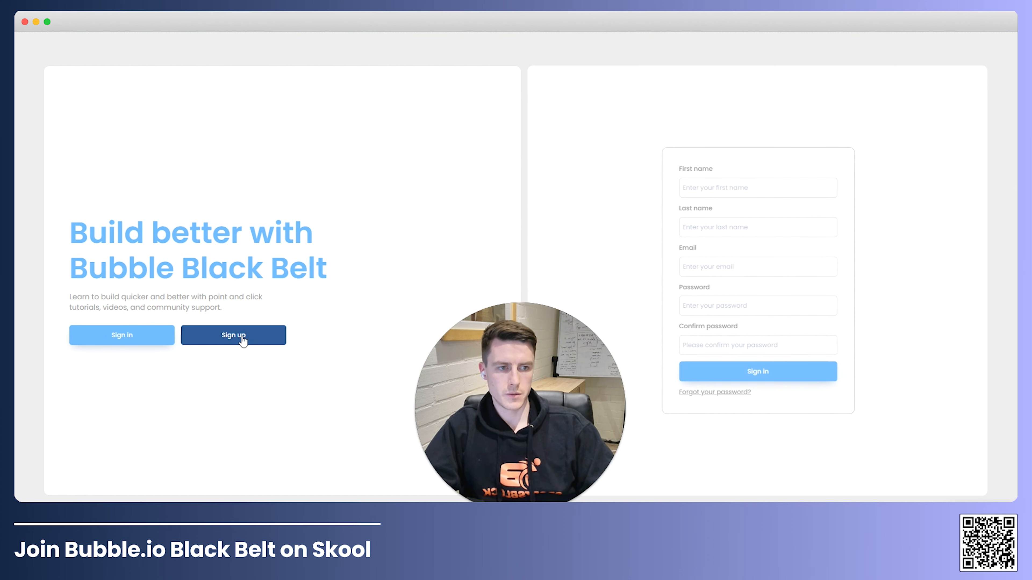
left_click(144, 335)
left_click(240, 341)
left_click(131, 343)
left_click(210, 337)
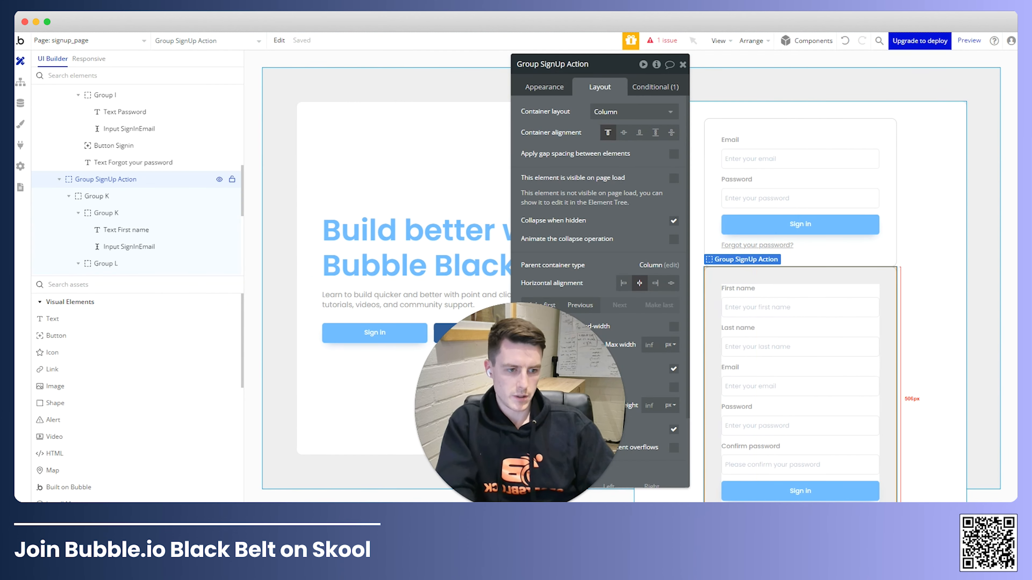
Delete the forgot-password text from the sign-up form.
left_click(770, 498)
key("Delete")
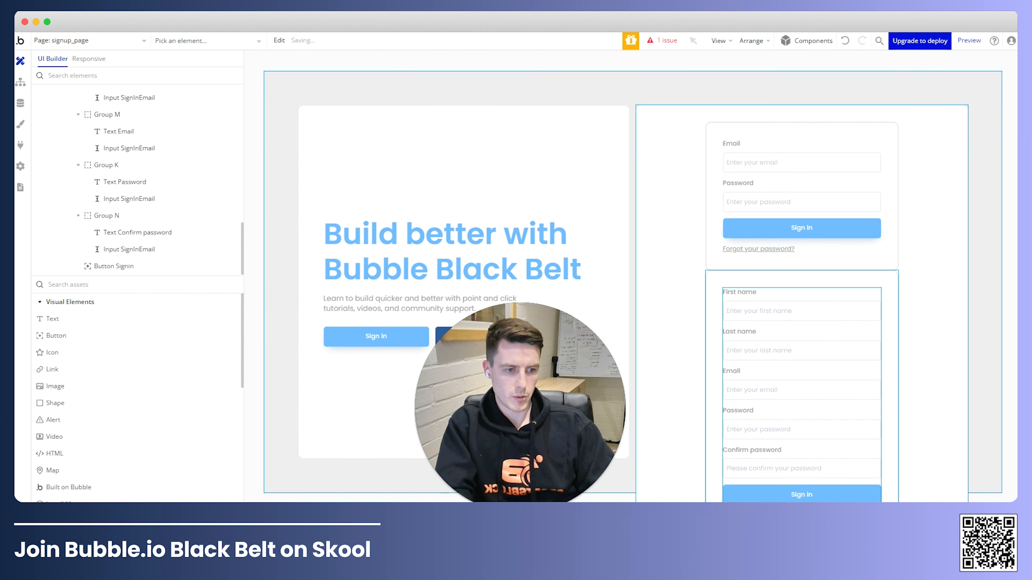
double_click(654, 305)
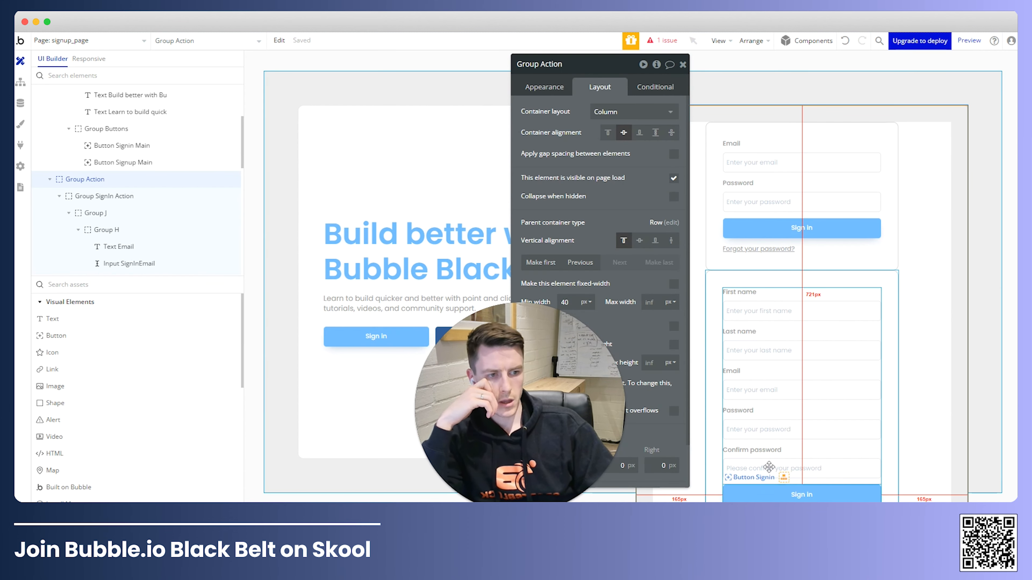
Change the label of the button in the sign-up form to Sign up.
left_click(769, 466)
left_click(544, 86)
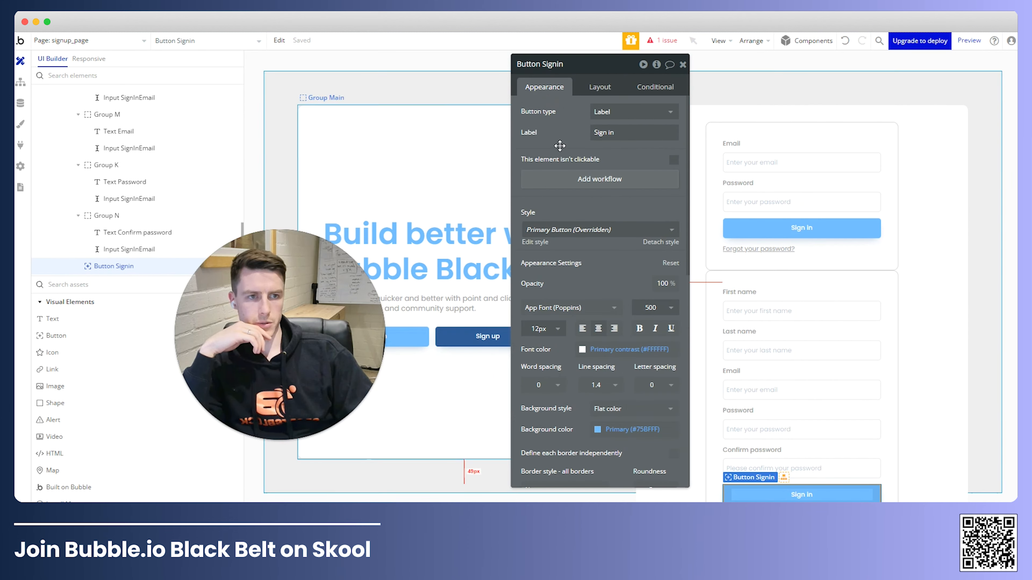
left_click(650, 133)
key("BackSpace")
key("BackSpace")
type("up")
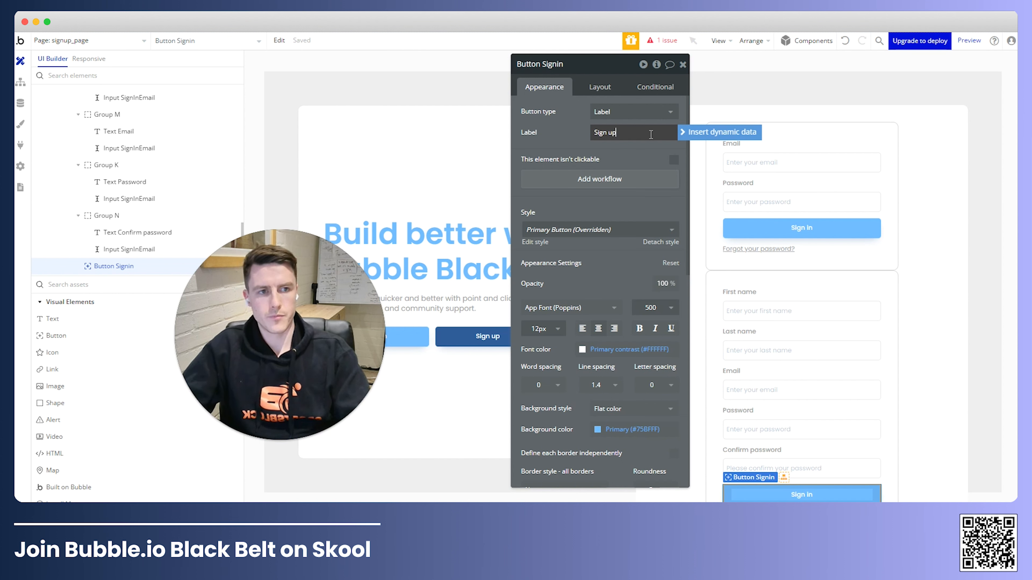
Set the sign-up form button's background color to the Text (#345D97) color variable.
left_click(622, 349)
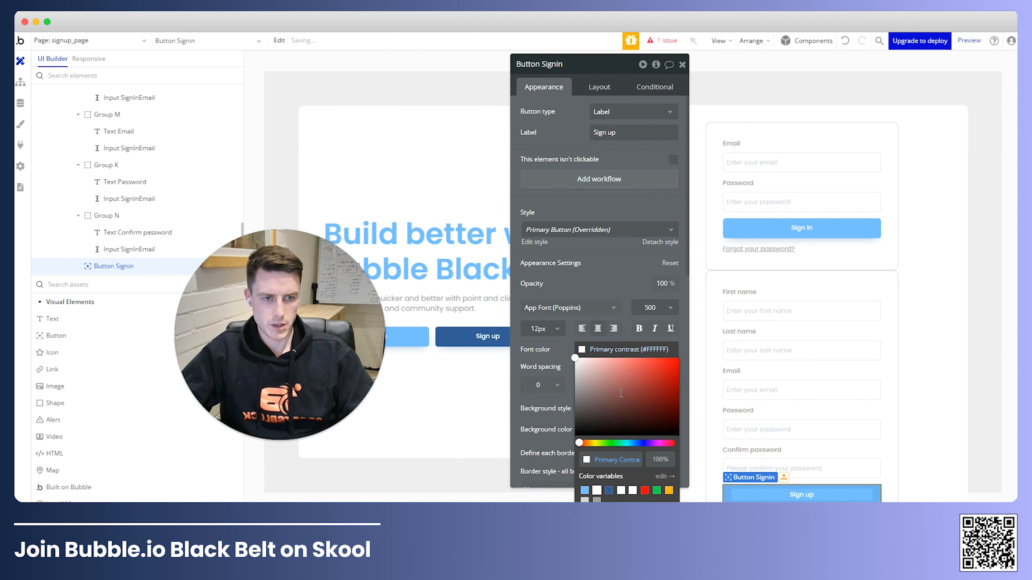
left_click(628, 429)
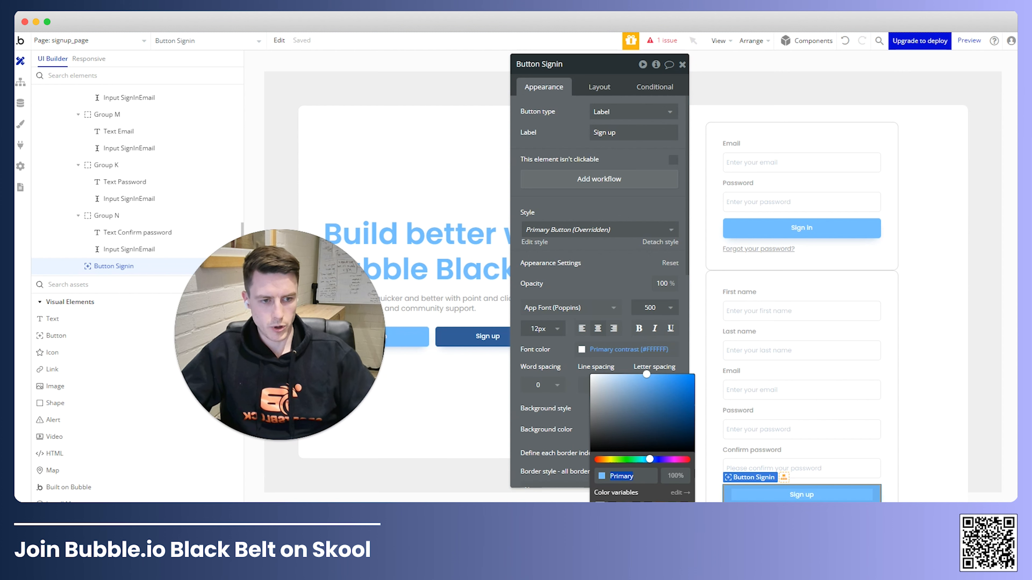
left_click(617, 501)
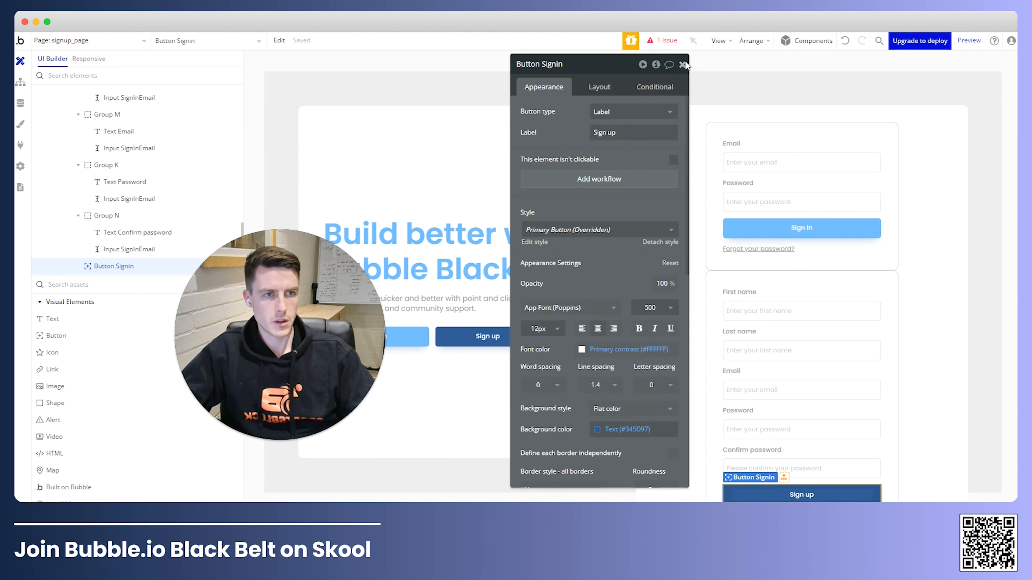
left_click(683, 65)
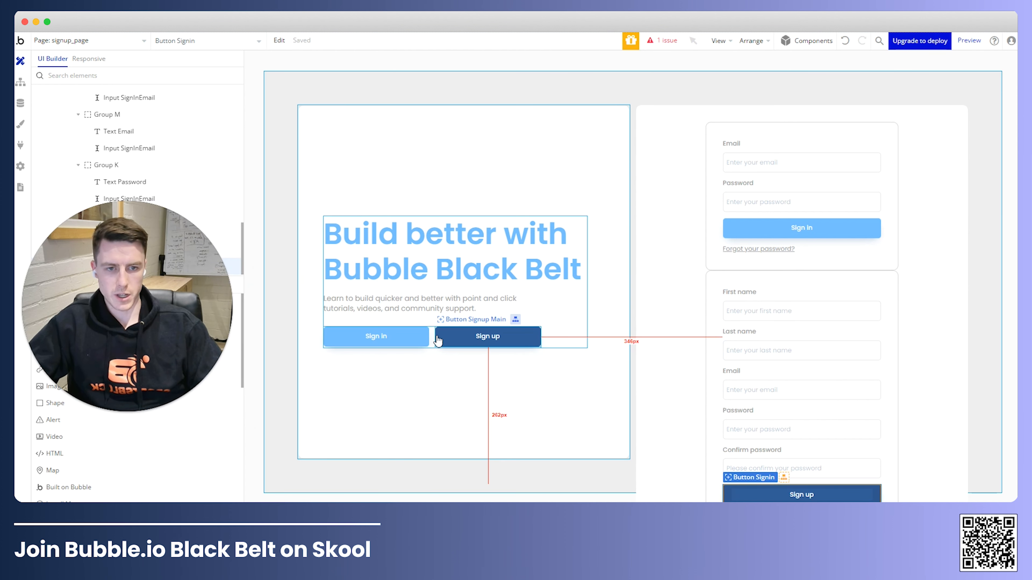
Review the conditions on the sign-in button and Group SignIn Action, and paste a copied condition onto Button Signin Main.
left_click(406, 336)
left_click(655, 87)
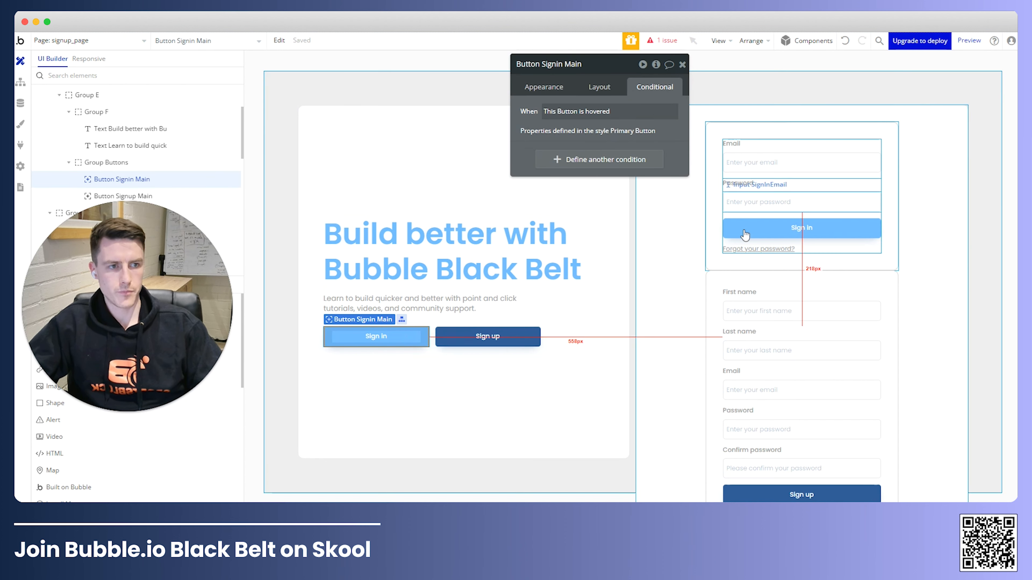
left_click(744, 234)
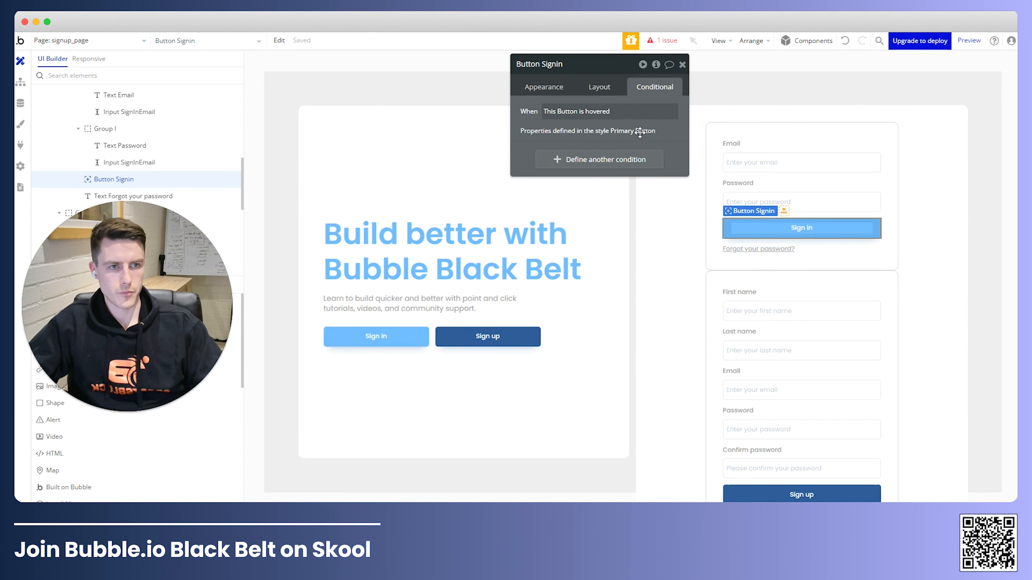
left_click(707, 260)
left_click(638, 98)
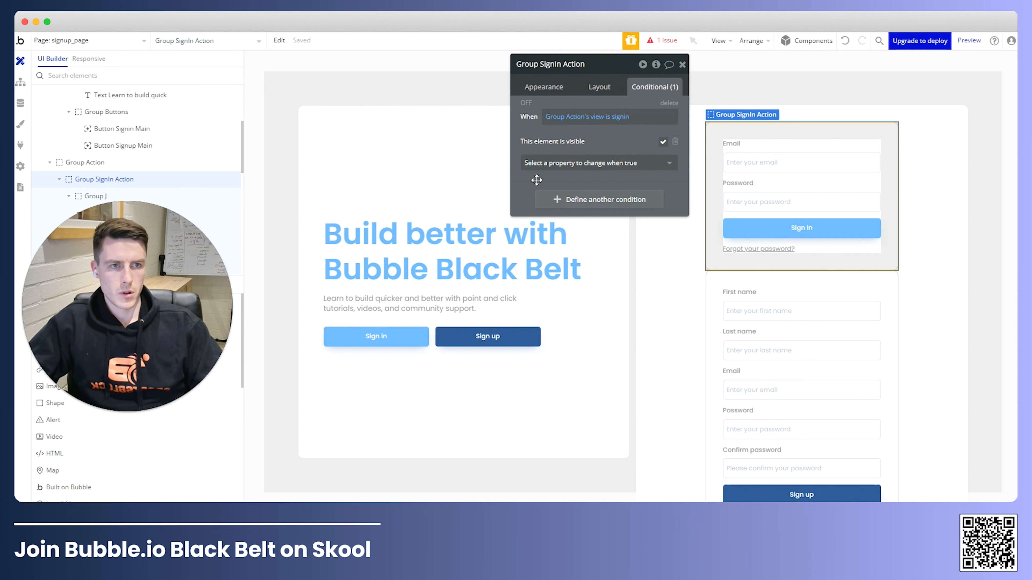
left_click(408, 344)
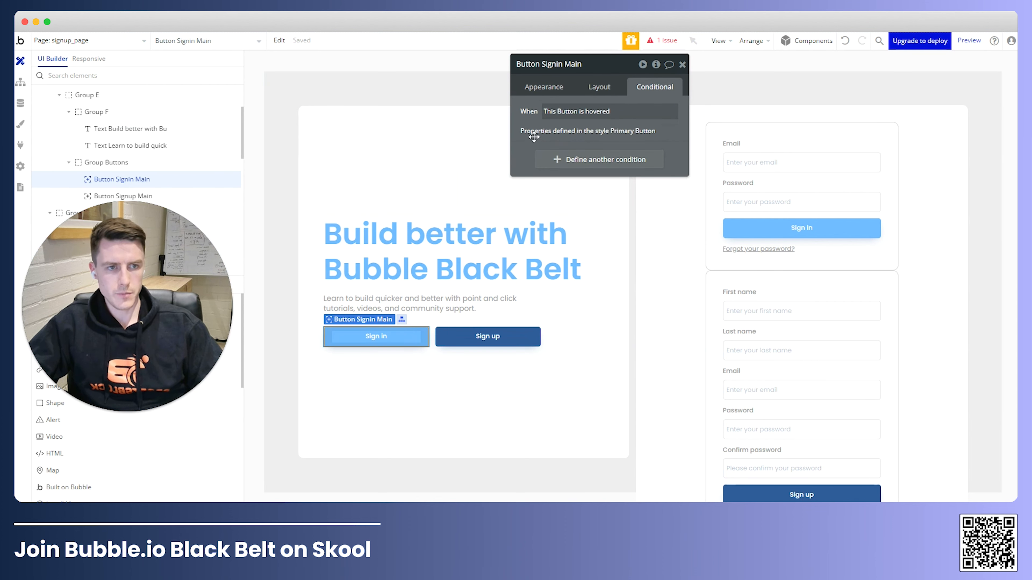
right_click(570, 138)
left_click(590, 130)
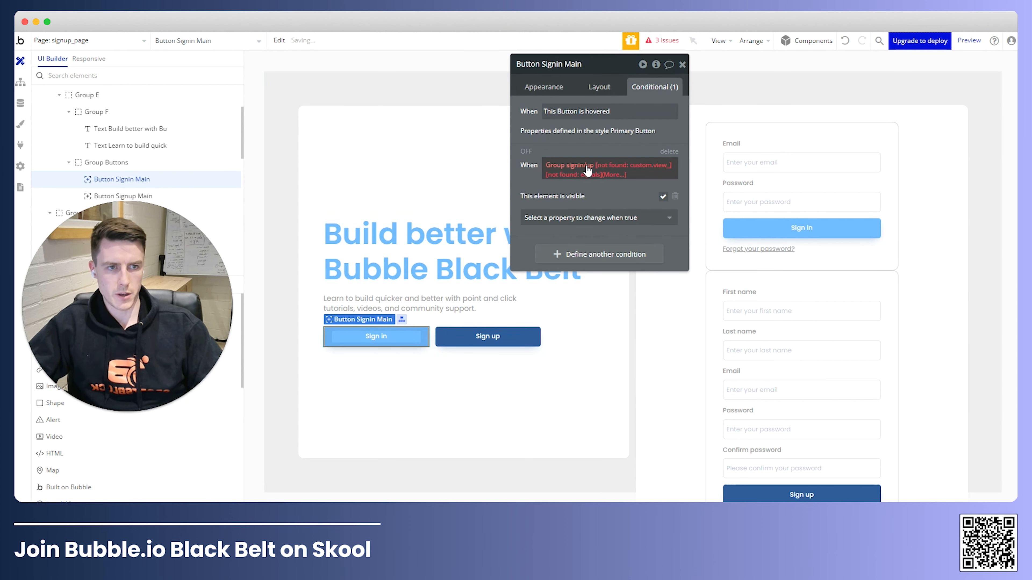
Clear the pasted condition's expression and rebuild it as Group Action's view is signin.
left_click(613, 167)
right_click(589, 171)
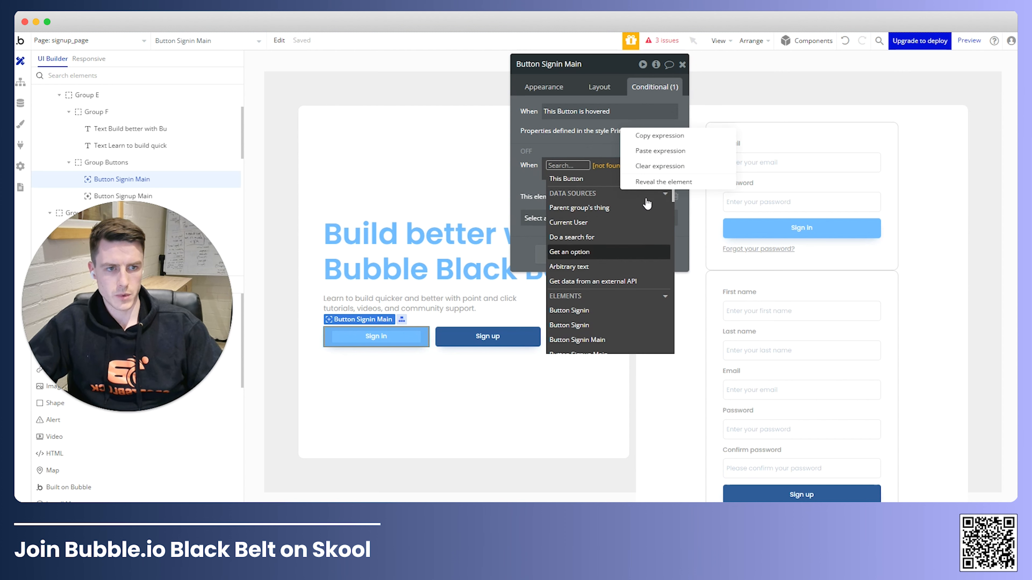
left_click(650, 170)
left_click(564, 165)
type("group action")
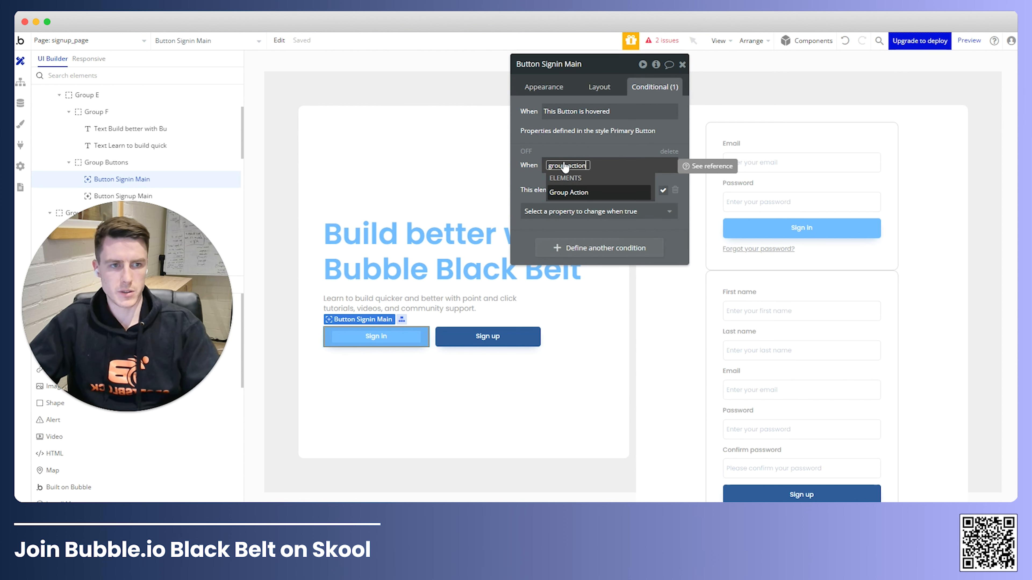
key("Return")
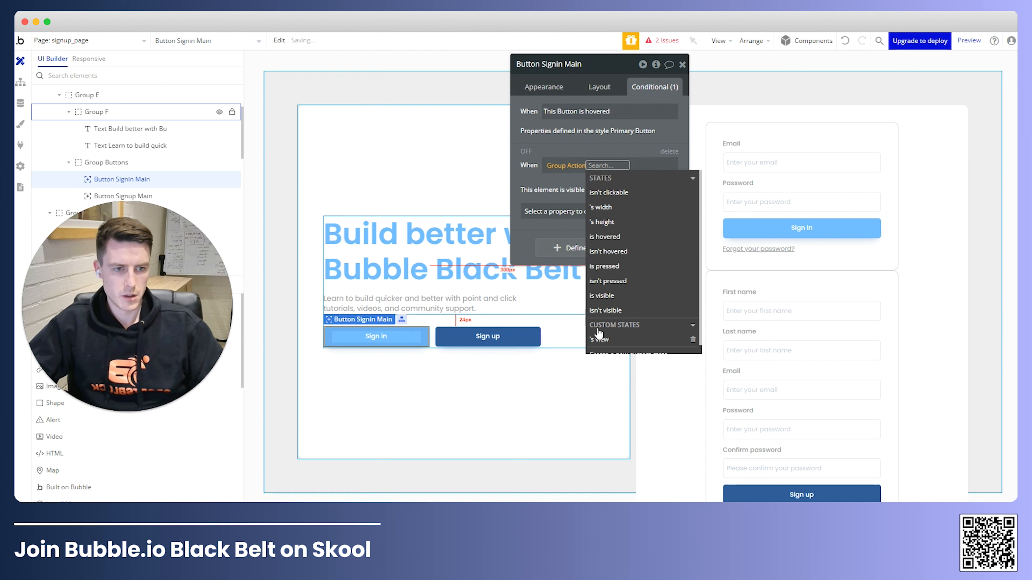
left_click(603, 339)
left_click(620, 196)
type("signin")
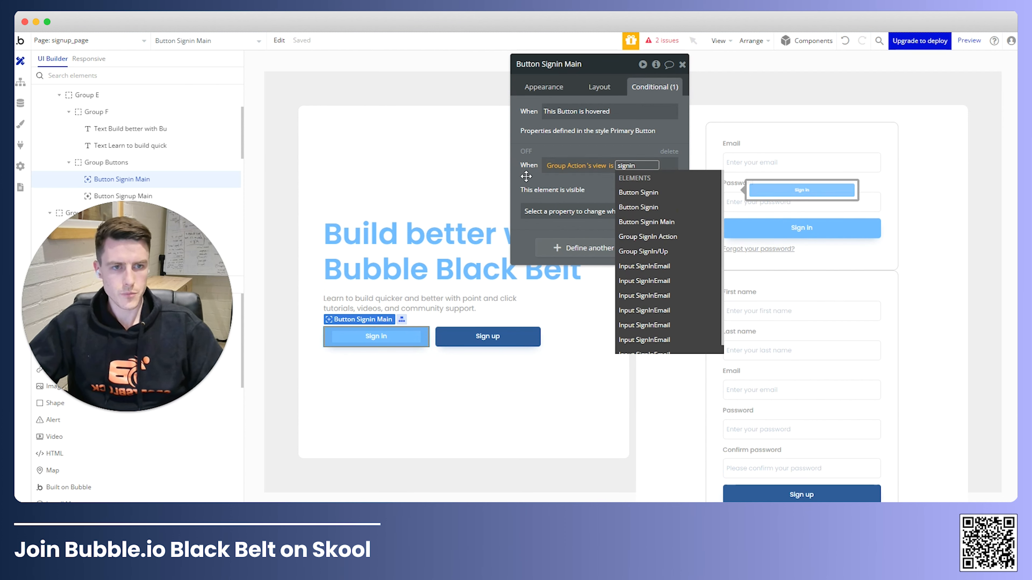
In Button Signin Main's condition, replace the visibility property with a grey (#A0A0A0) background color and preview the condition.
left_click(555, 207)
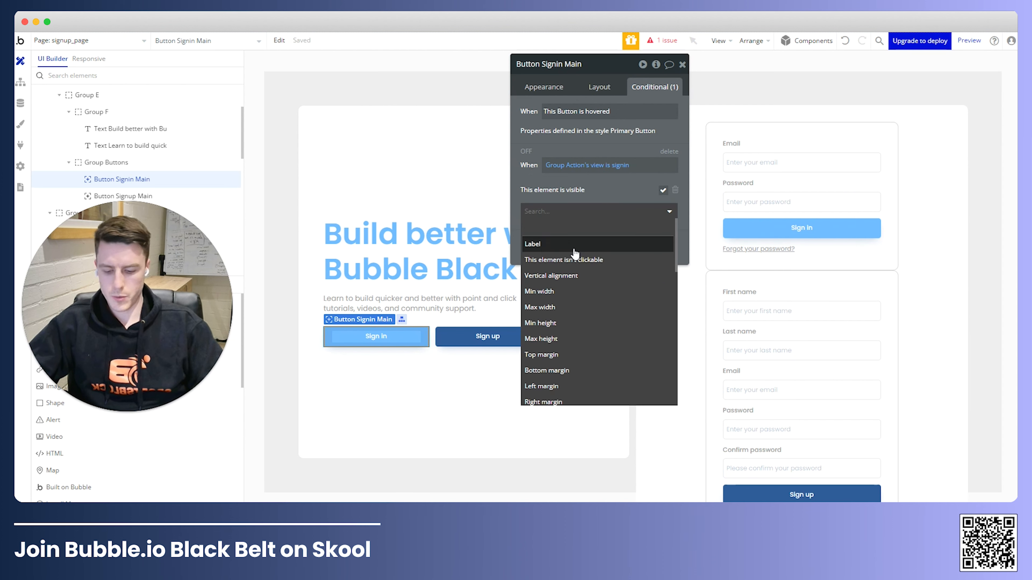
type("colo")
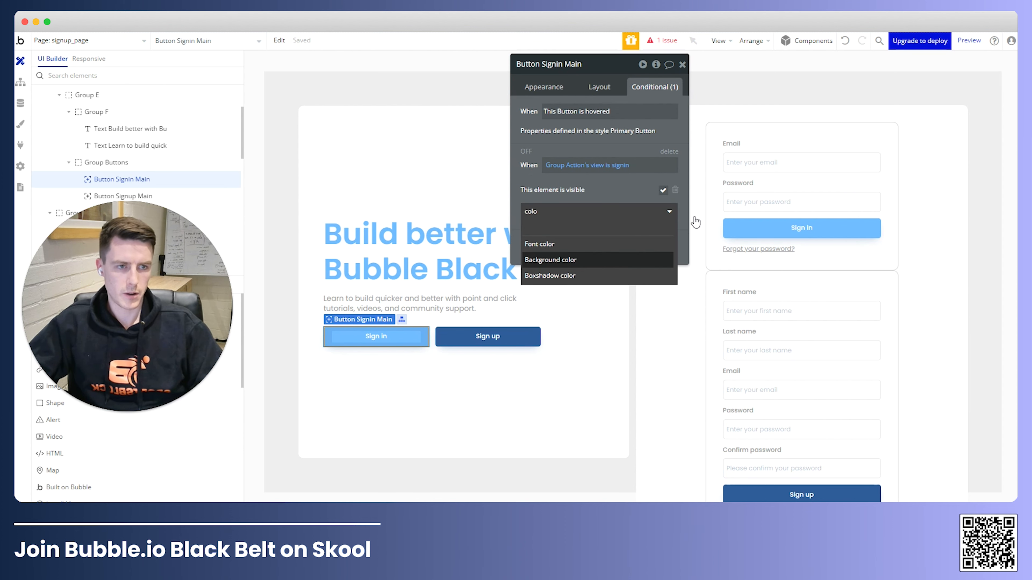
key("Return")
left_click(675, 211)
left_click(621, 189)
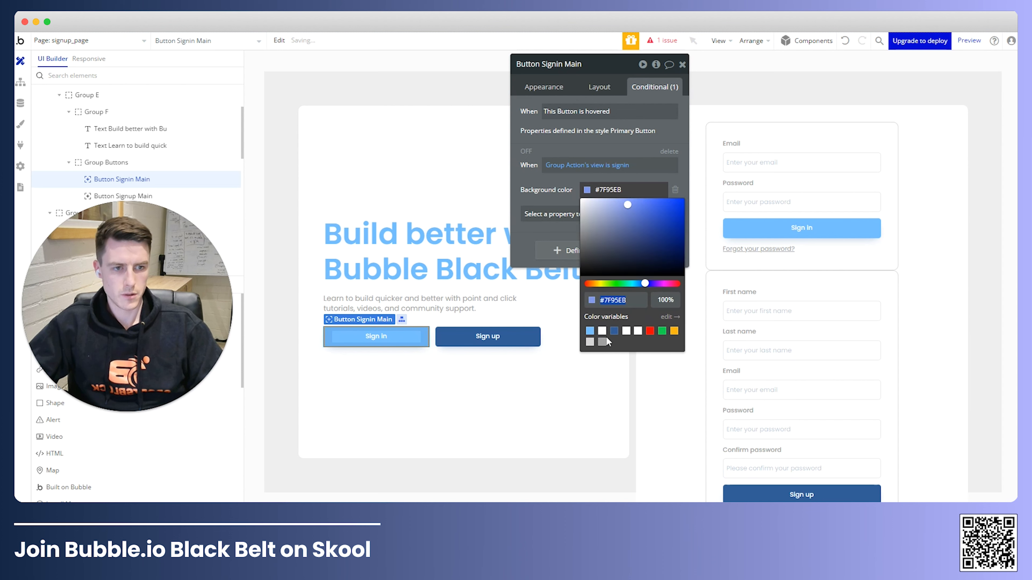
left_click(574, 219)
left_click(527, 152)
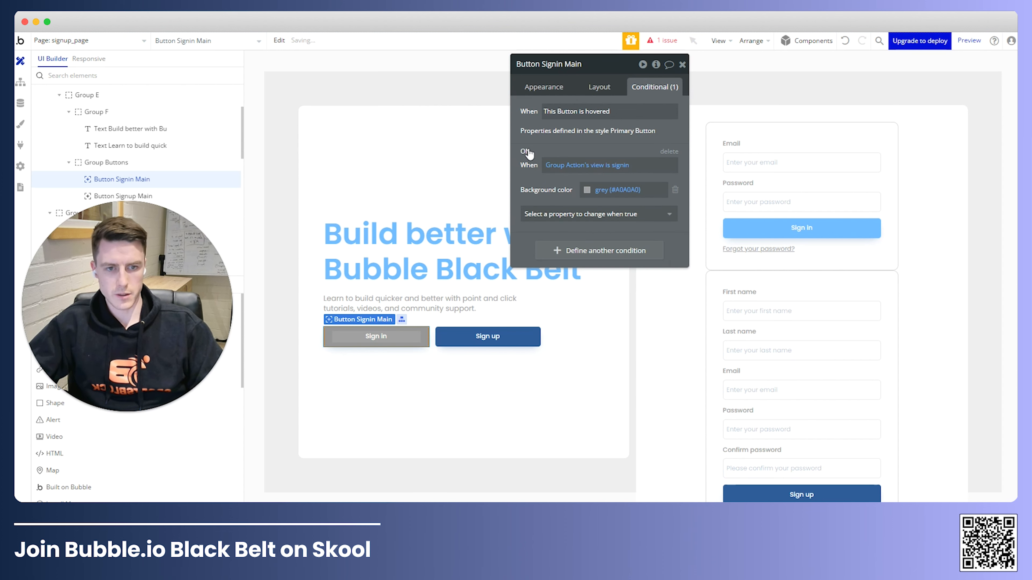
left_click(527, 152)
Copy Button Signin Main's view condition and paste it onto Button Signup Main.
right_click(528, 173)
left_click(605, 148)
left_click(487, 336)
right_click(530, 146)
left_click(612, 117)
Change Button Signup Main's condition to Group Action's view is signup and toggle its preview on and off.
left_click(624, 165)
type("signup")
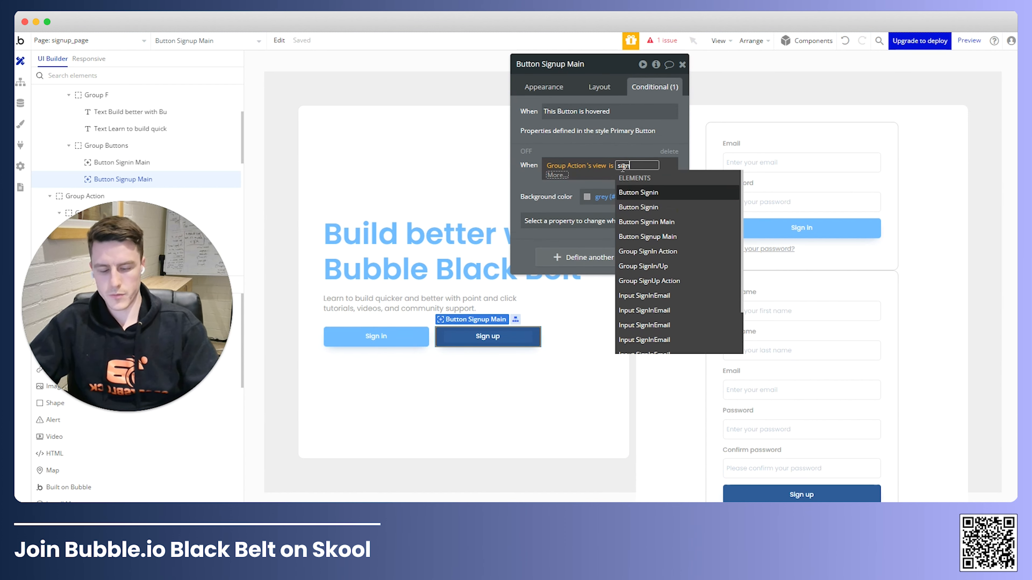
left_click(525, 176)
left_click(526, 176)
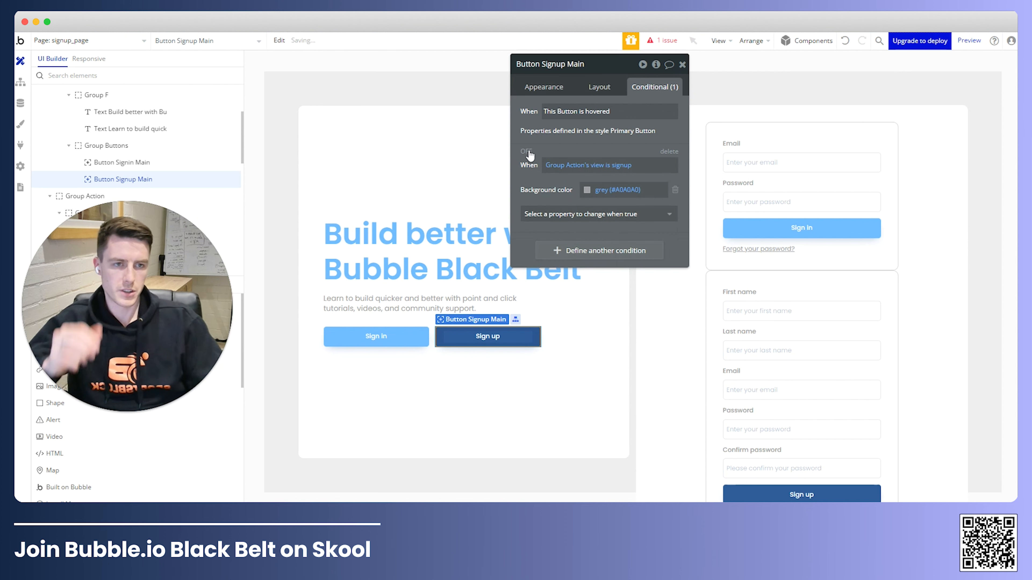
left_click(528, 152)
left_click(528, 152)
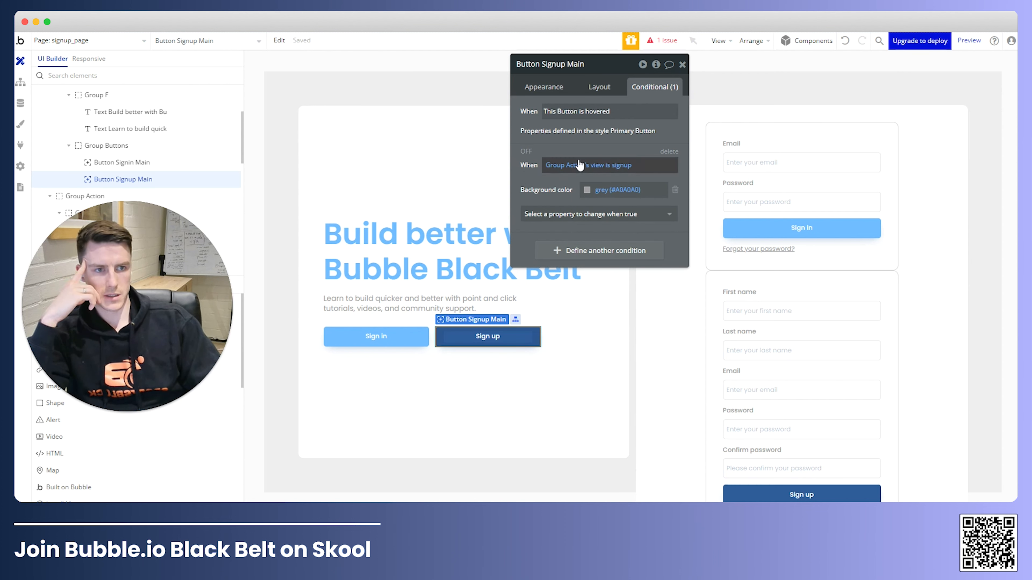
Add the This element isn't clickable property to the view conditions of Button Signup Main and Button Signin Main.
left_click(586, 215)
left_click(575, 278)
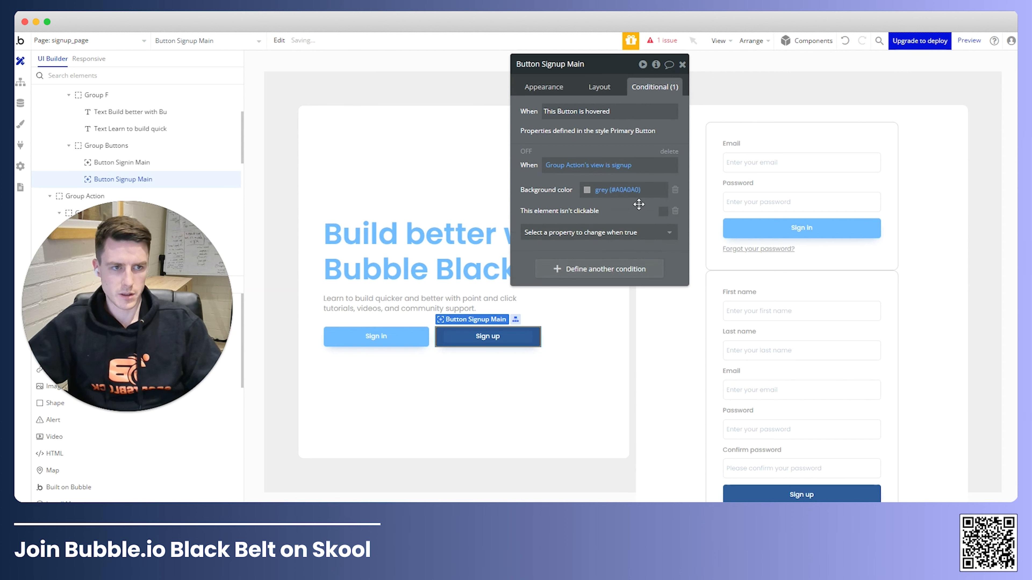
left_click(384, 337)
left_click(611, 215)
type("click")
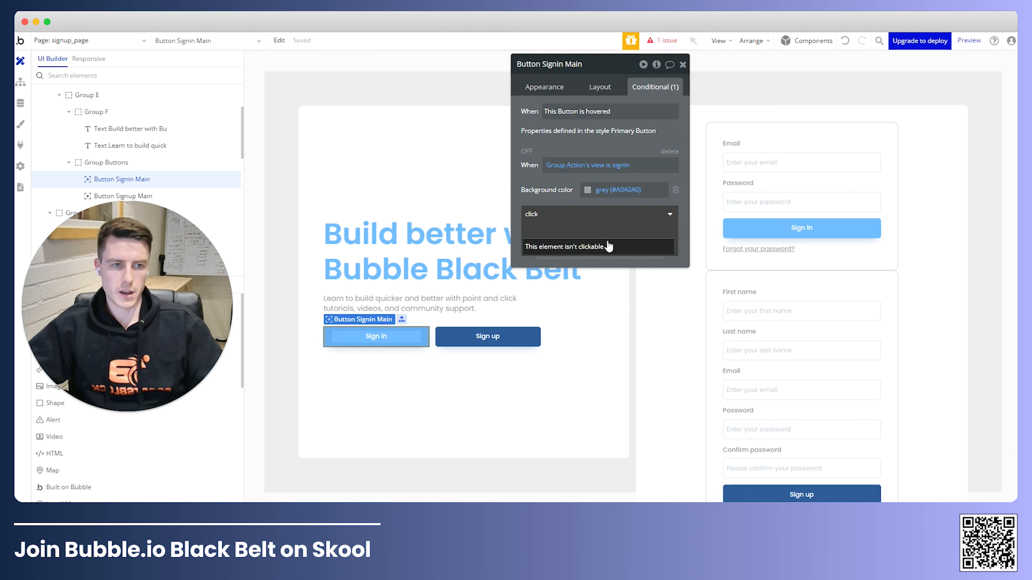
left_click(608, 247)
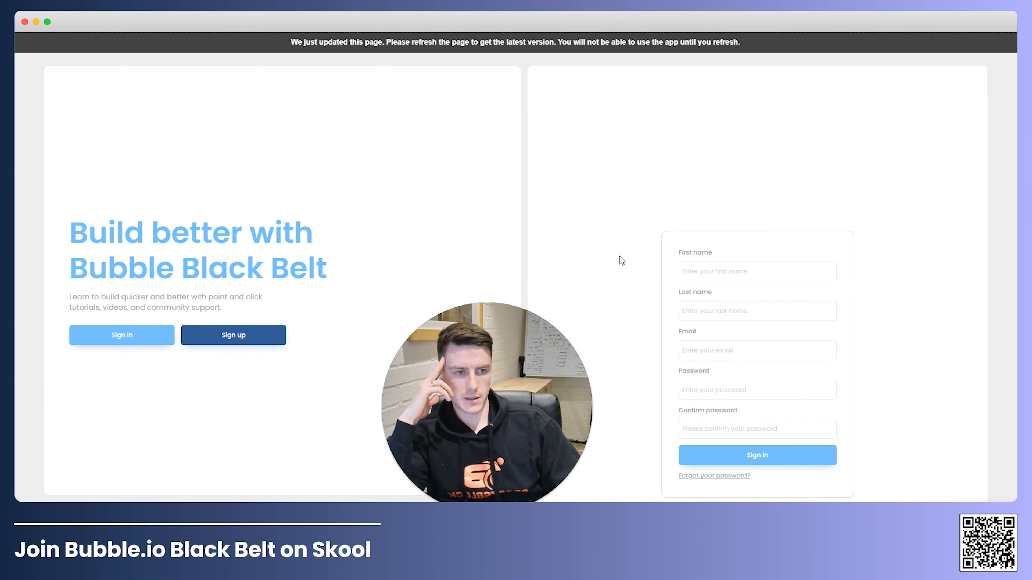
Reload the page preview and test the heading card's Sign up button with its new condition.
key("super+r")
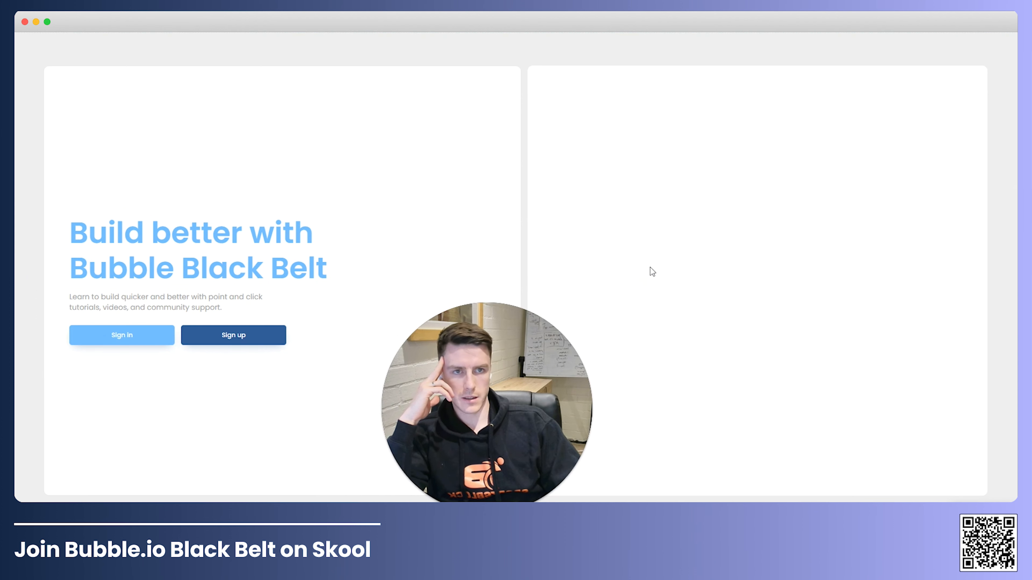
left_click(232, 341)
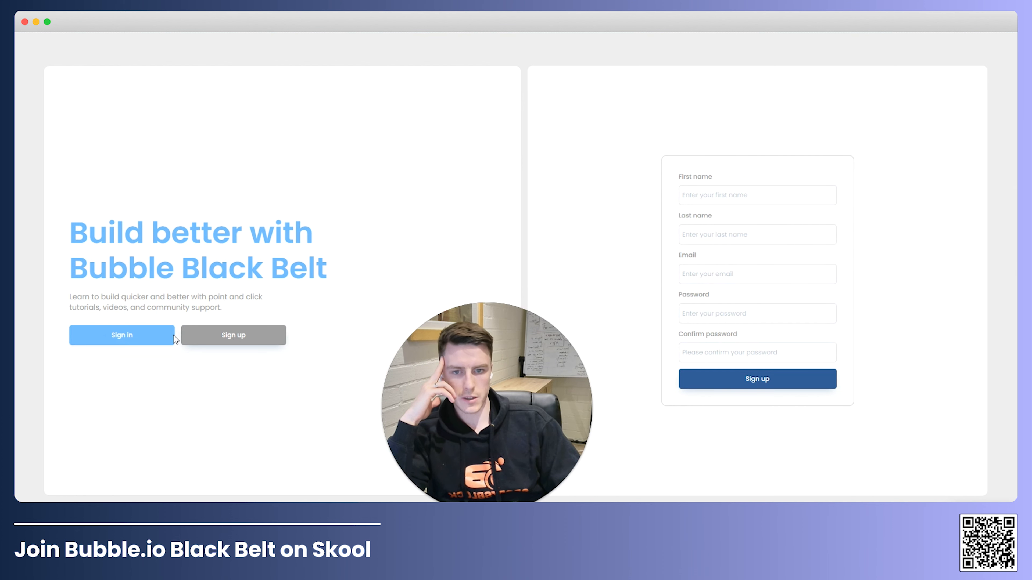
Test the heading card's Sign in button in the preview, then hide Group SignUp Action and Group SignIn Action in the editor.
left_click(130, 342)
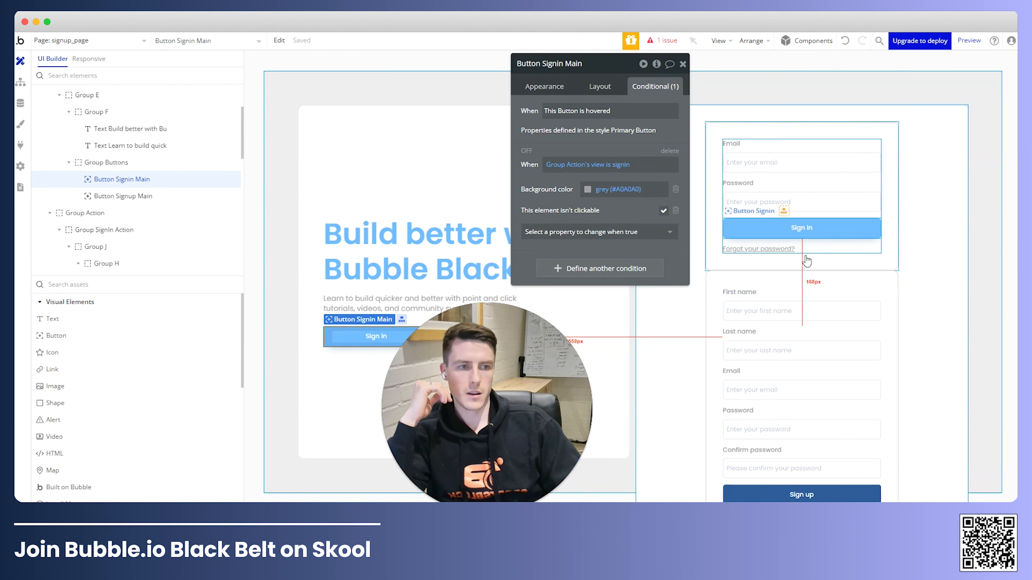
left_click(896, 285)
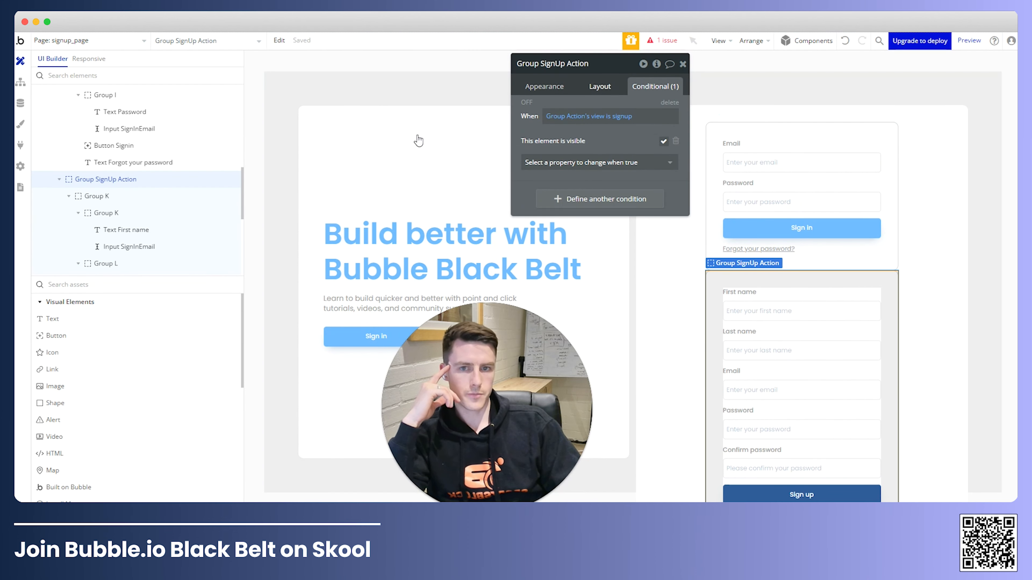
left_click(219, 180)
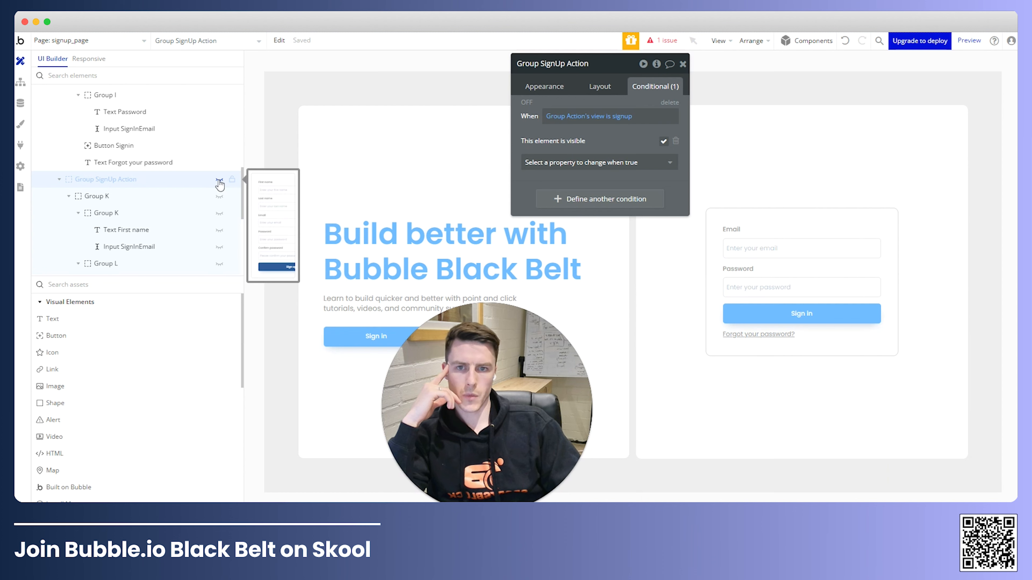
scroll(219, 182, "up", 3)
left_click(219, 169)
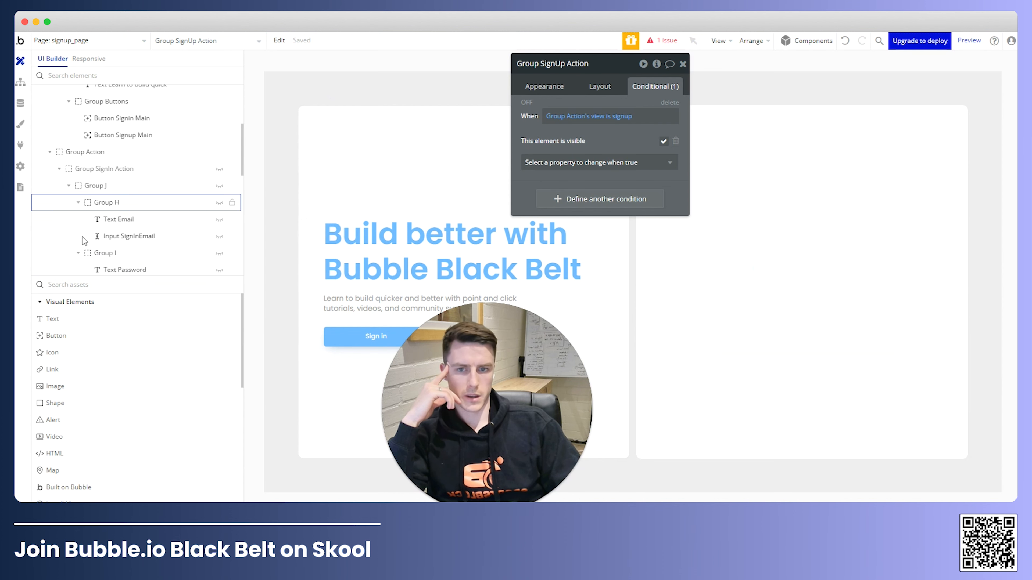
Add an image element named Image QR with the QR code picture inside the emptied Group Action.
left_click(76, 390)
left_click(889, 293)
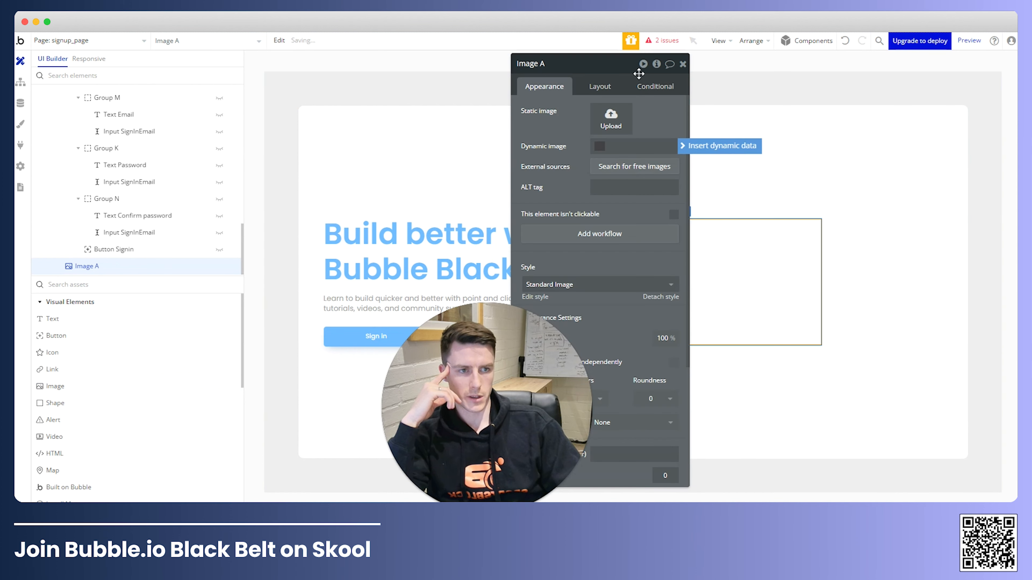
key("BackSpace")
key("BackSpace")
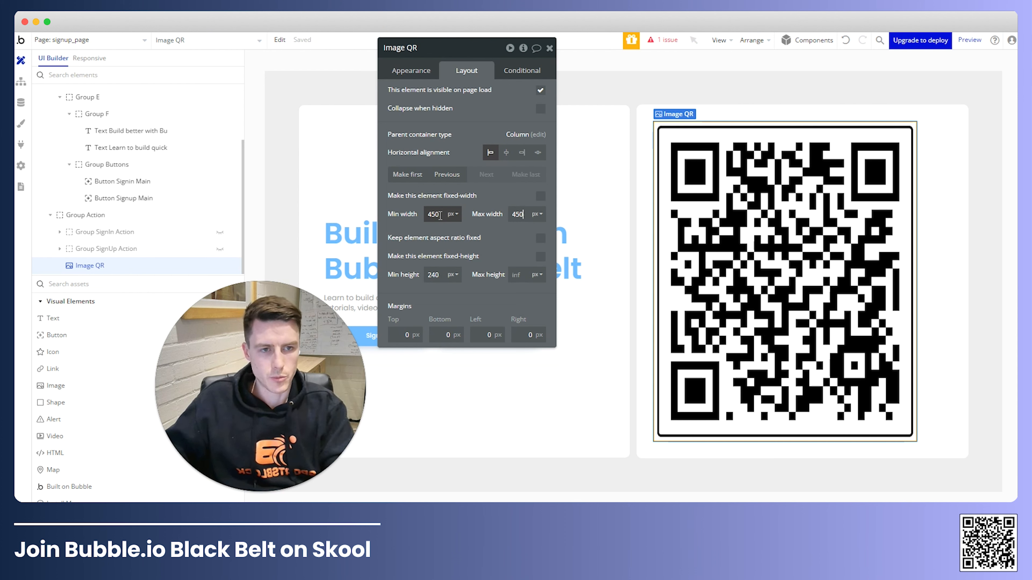
Set Image QR's min and max width to 450 px, fix its aspect ratio at 1 x 1 and centre it horizontally.
key("Tab")
left_click(540, 238)
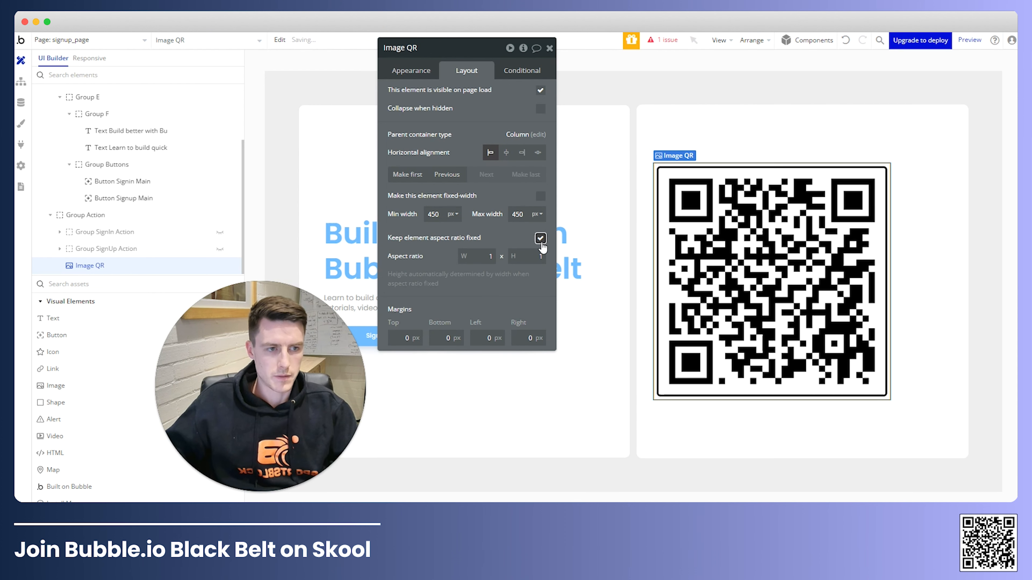
left_click(905, 305)
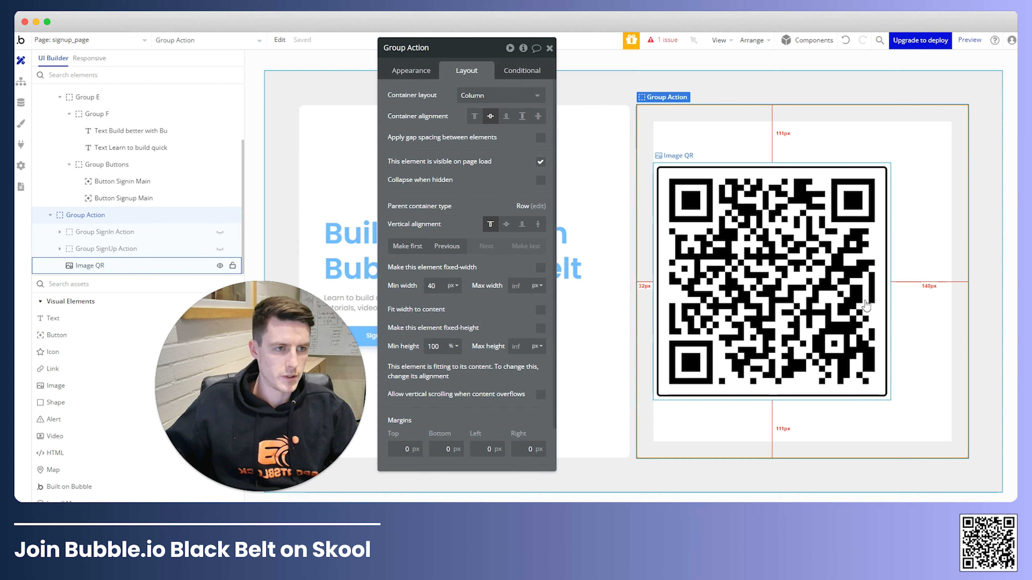
left_click(697, 250)
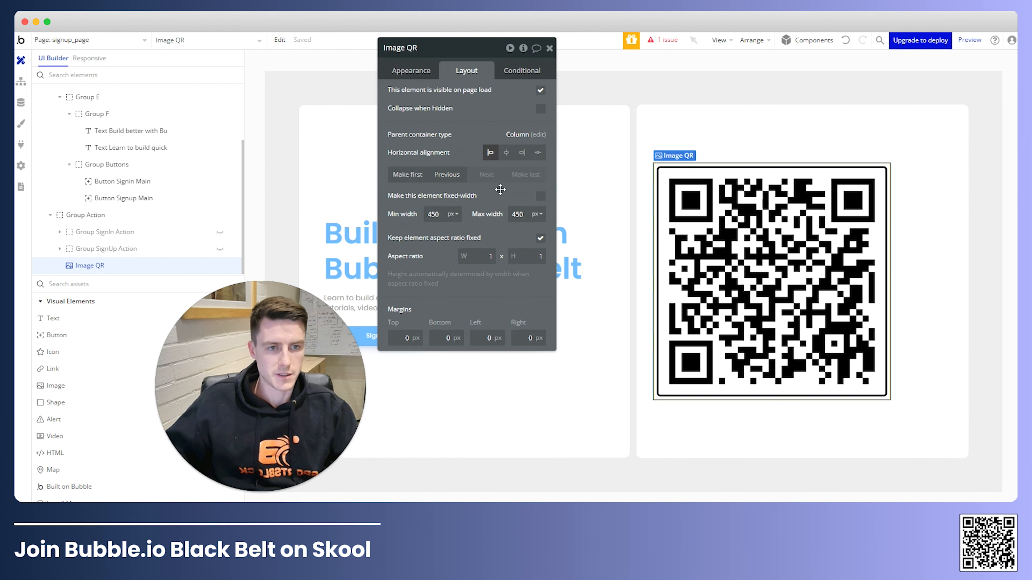
left_click(504, 159)
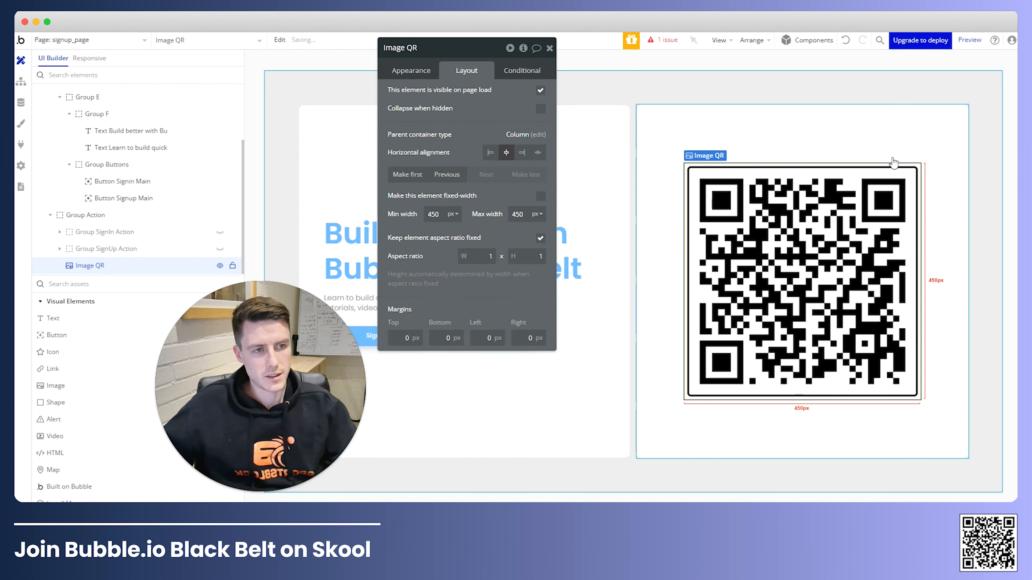
Set Group Action's background to a flat color using the Primary color variable.
left_click(865, 138)
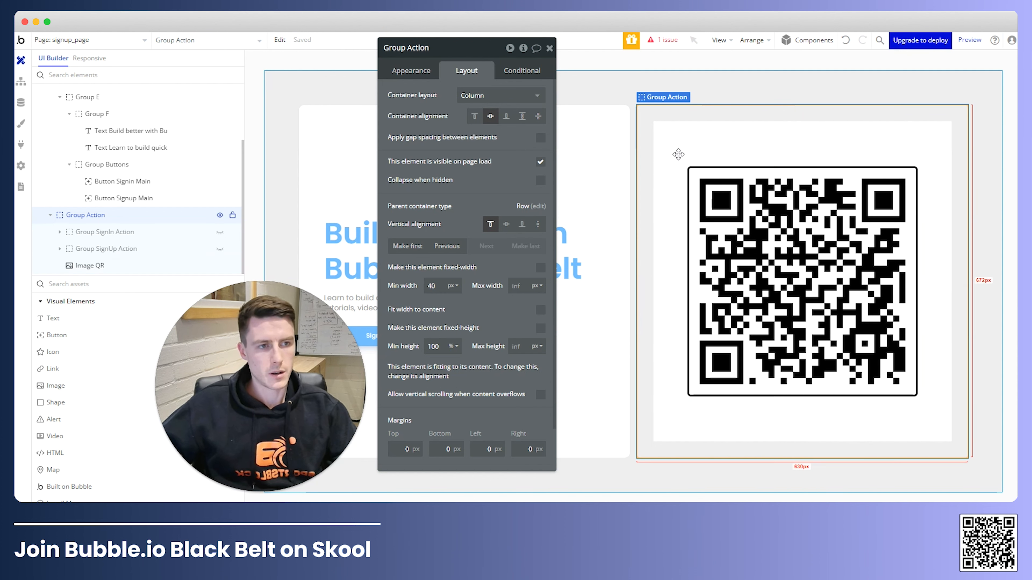
left_click(411, 71)
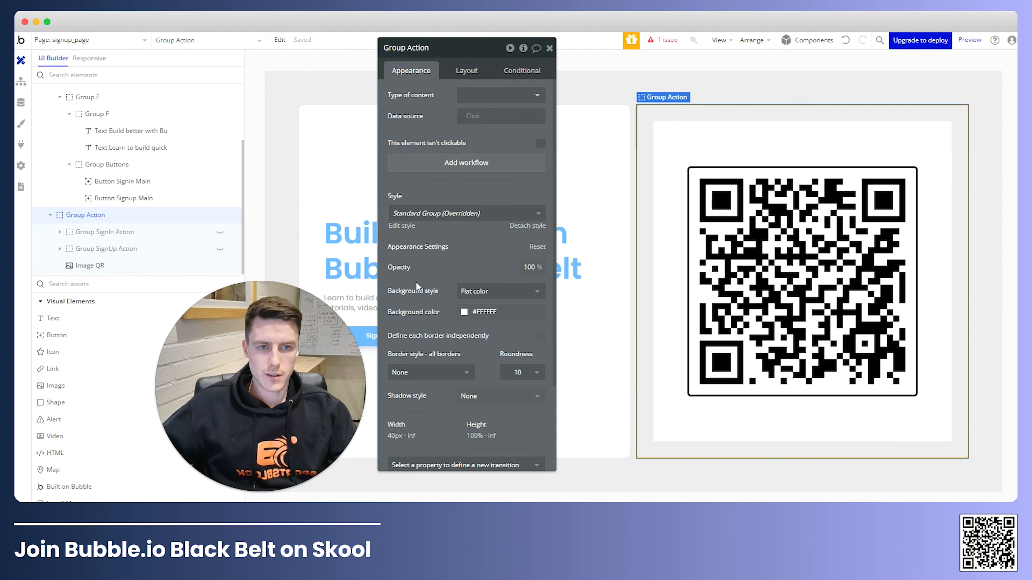
scroll(424, 280, "down", 3)
left_click(487, 186)
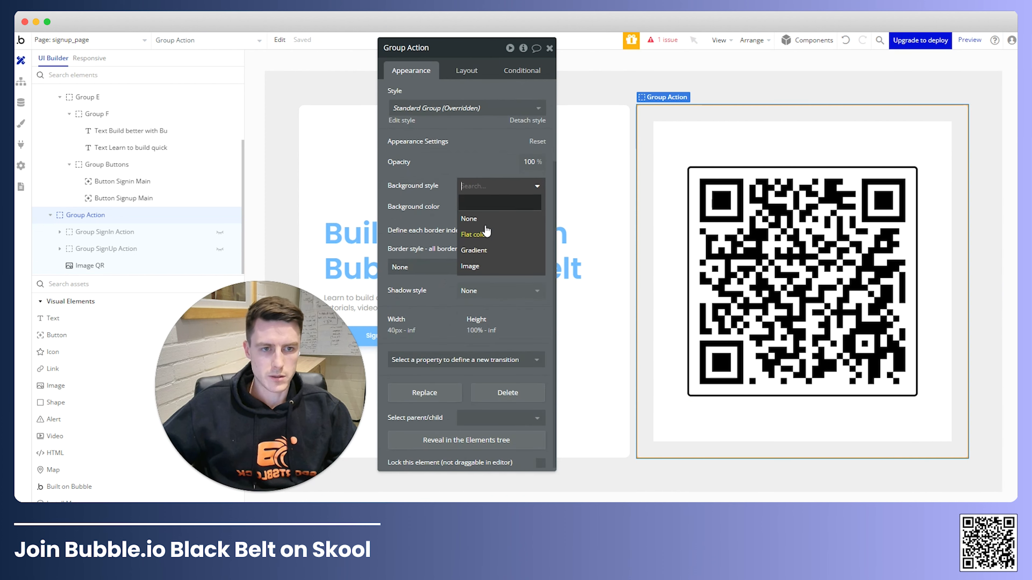
left_click(476, 235)
left_click(473, 186)
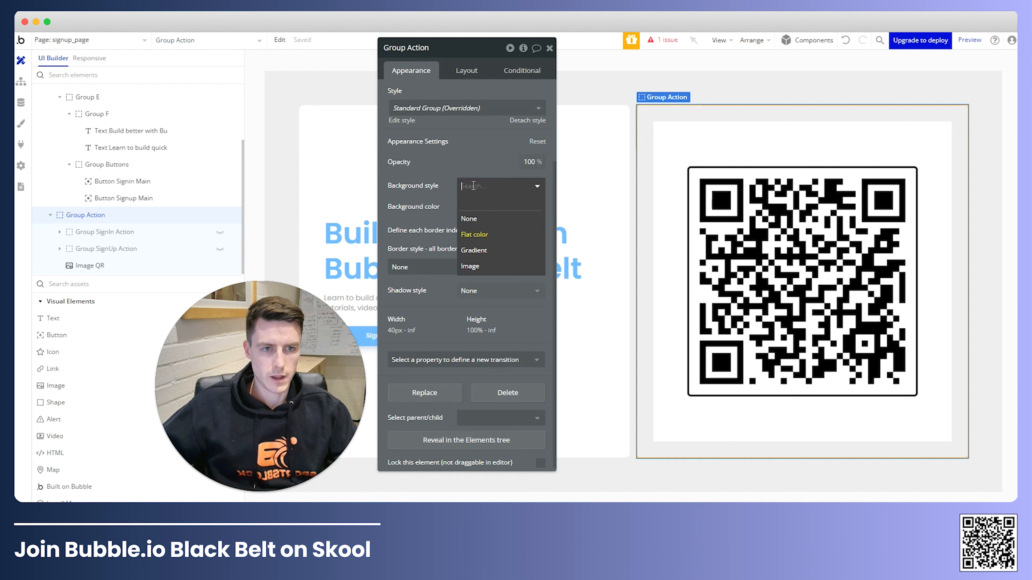
left_click(482, 243)
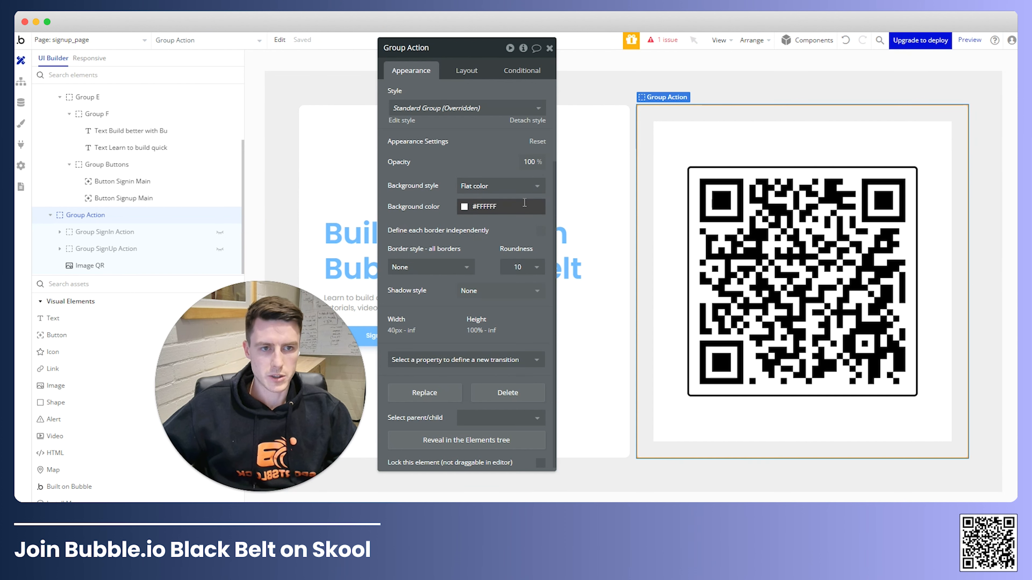
left_click(502, 206)
left_click(467, 347)
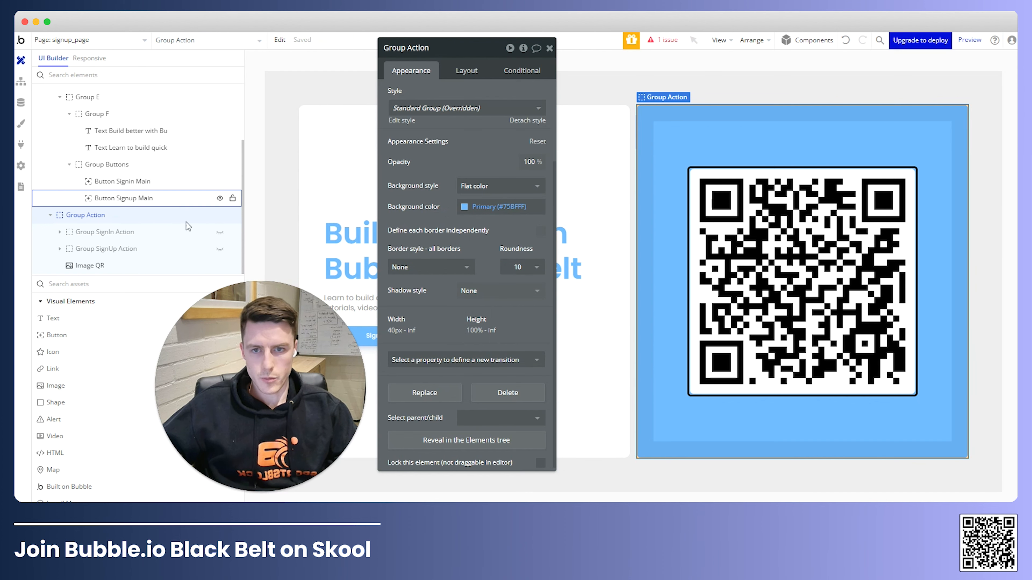
Show Group SignIn Action in the editor and give it a flat #FFFFFF background.
left_click(217, 237)
left_click(219, 233)
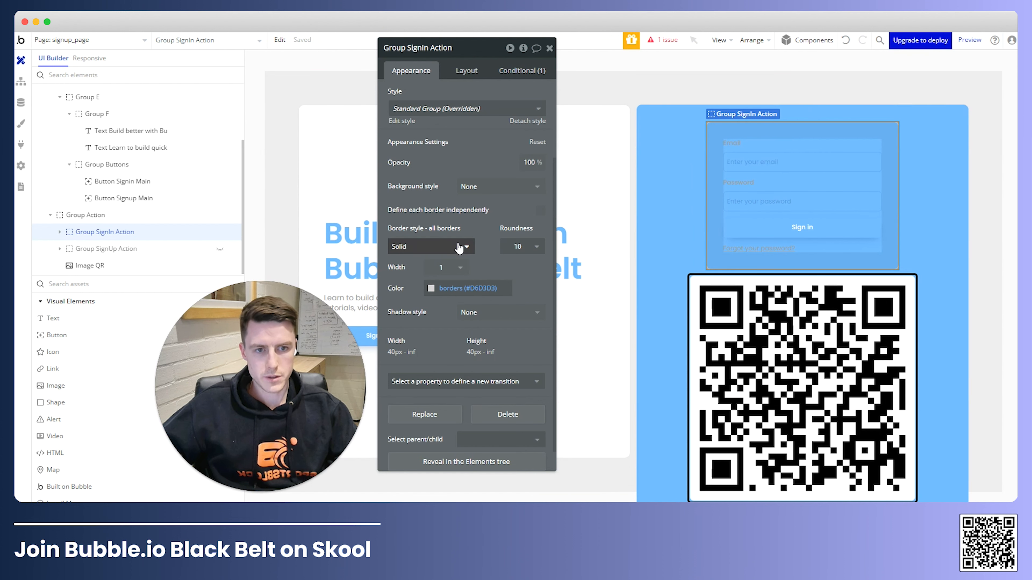
left_click(498, 195)
left_click(481, 233)
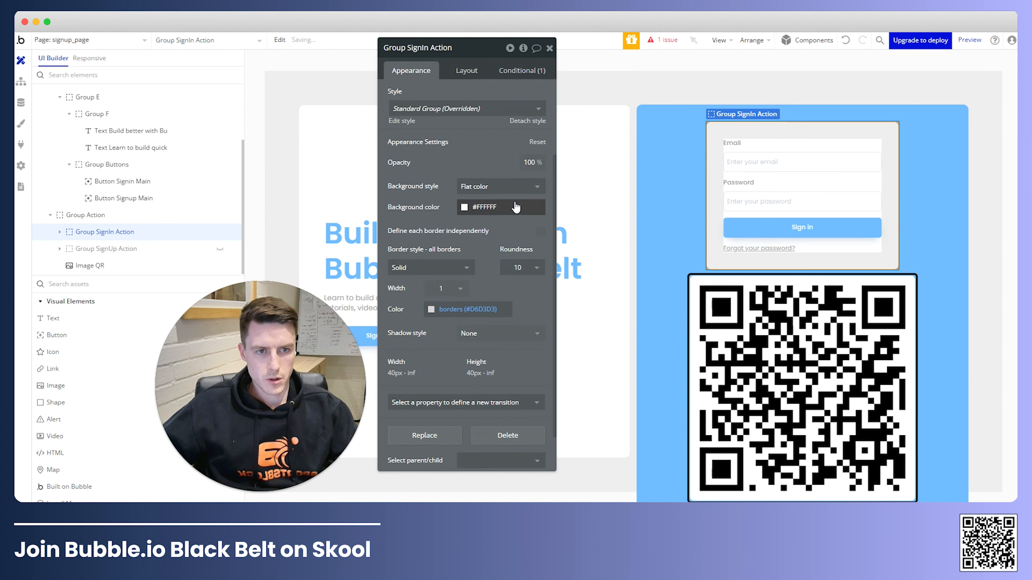
Show Group SignUp Action, give it a flat #FFFFFF background and hide Group SignIn Action in the editor.
left_click(220, 250)
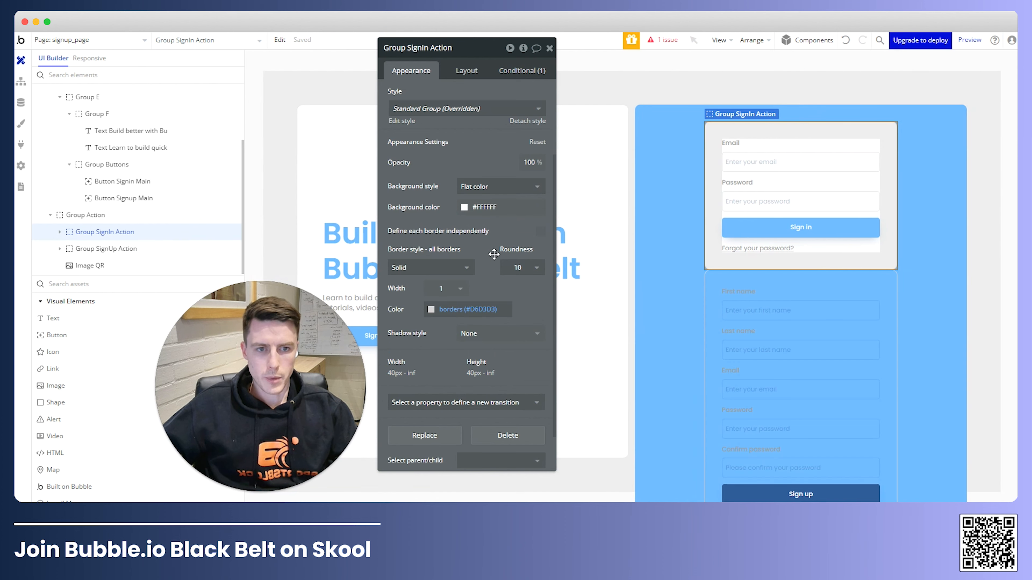
left_click(195, 249)
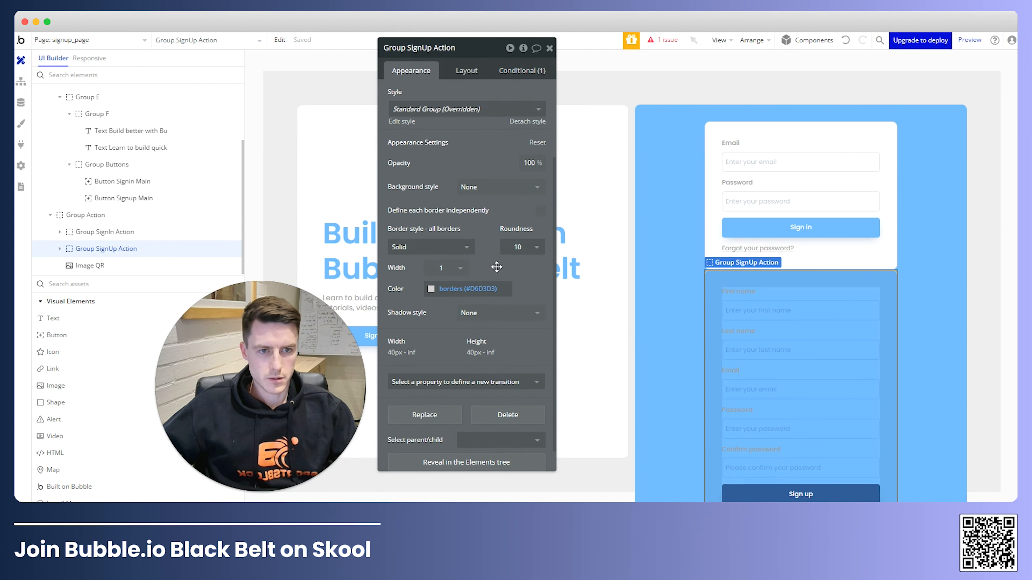
left_click(494, 190)
left_click(482, 235)
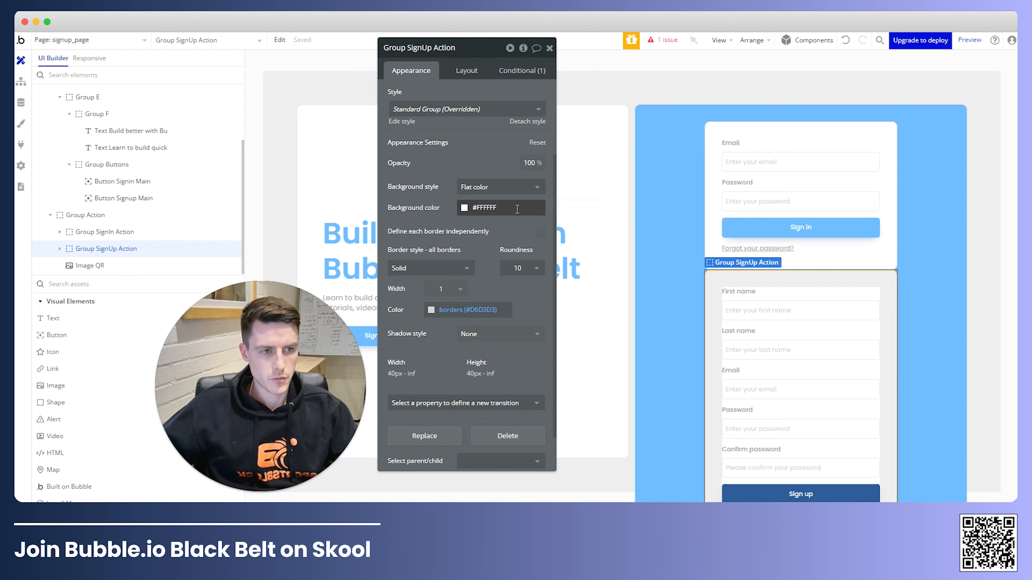
left_click(219, 232)
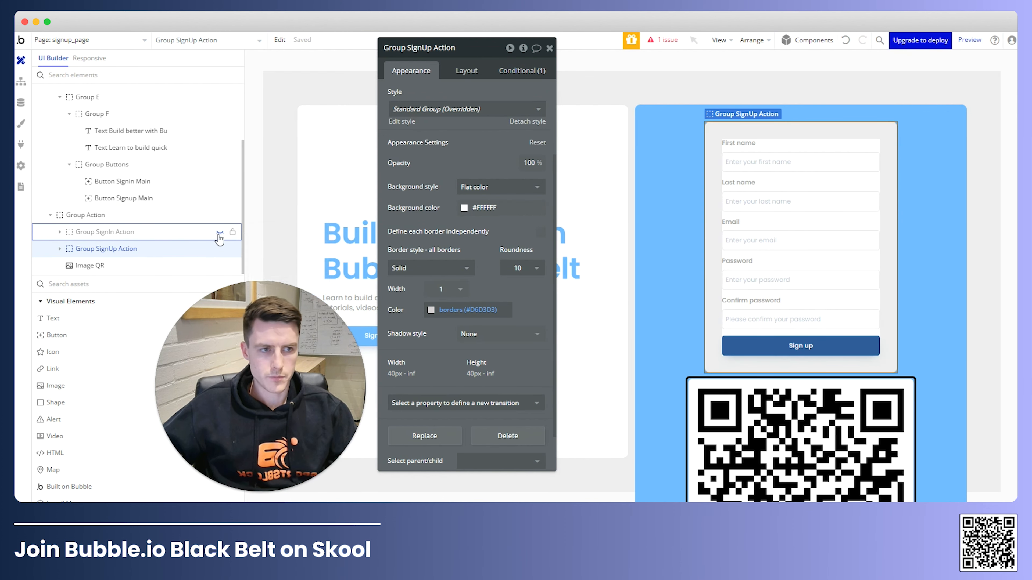
Add a condition to Image QR for when Group Action's view is not empty.
left_click(207, 268)
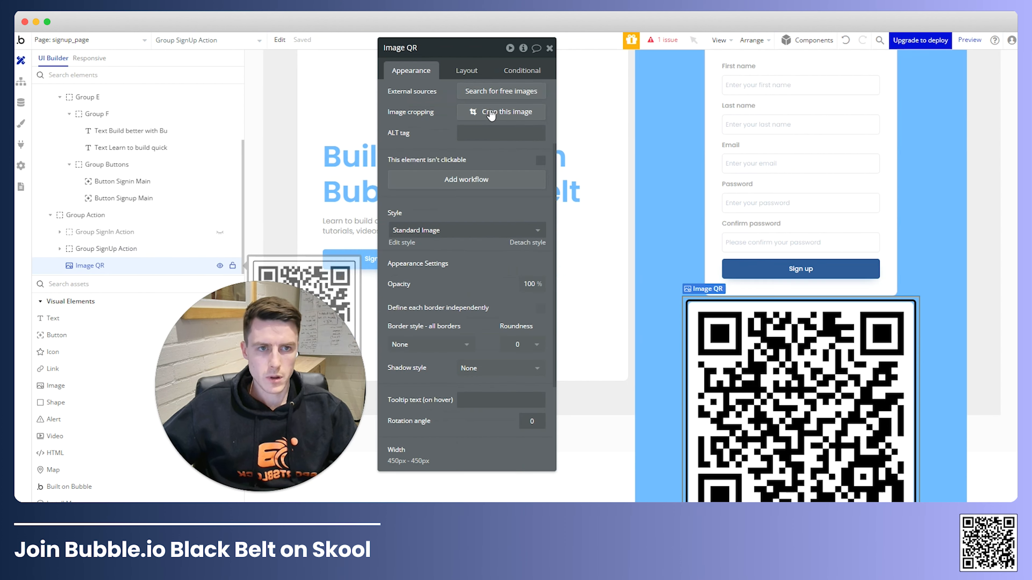
left_click(467, 70)
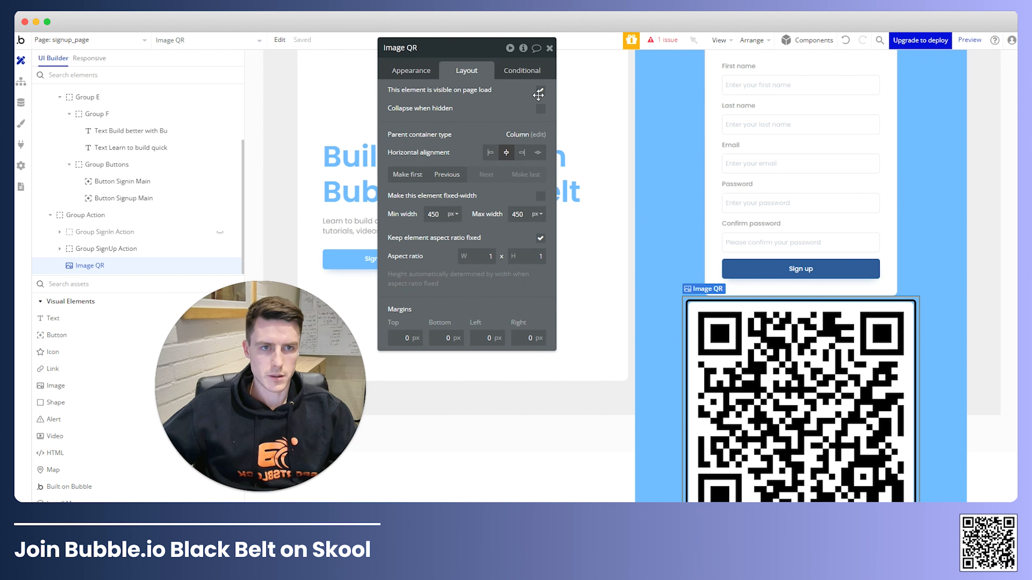
left_click(520, 65)
left_click(453, 98)
left_click(424, 98)
type("actio")
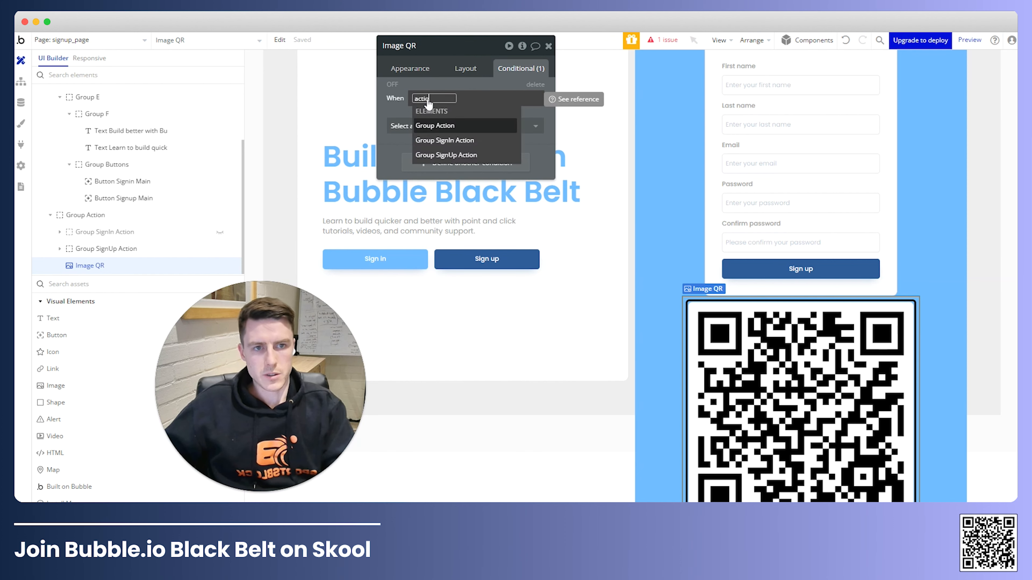
key("Return")
left_click(492, 270)
type("e")
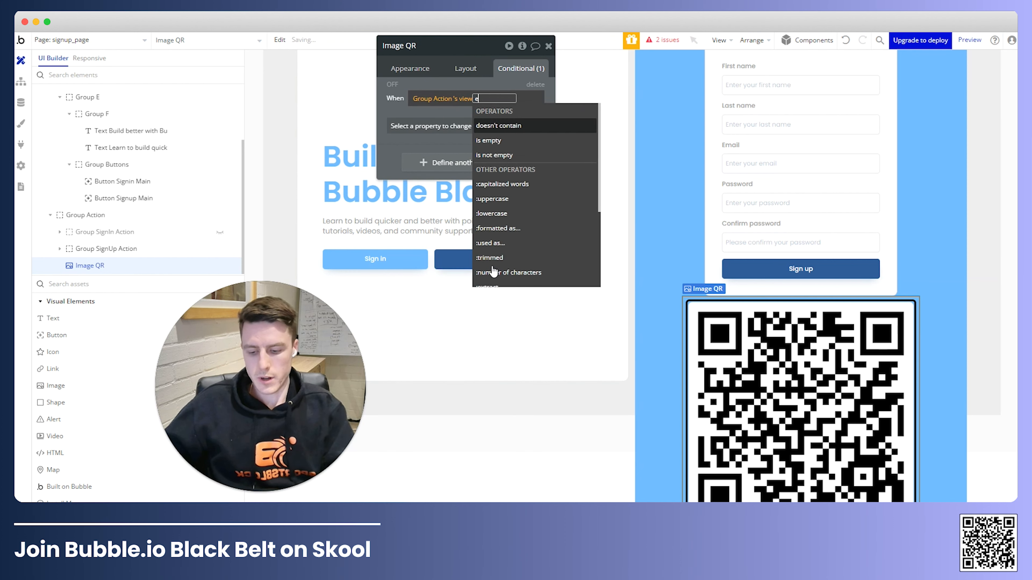
type("mpty")
left_click(521, 147)
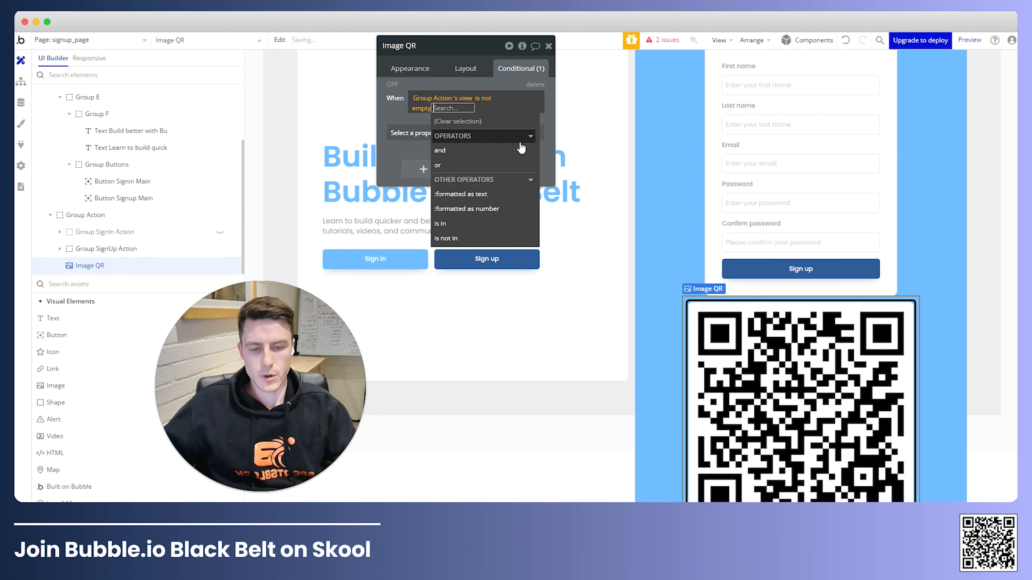
Add the This element is visible property, unchecked, to Image QR's condition and hide the image in the editor.
left_click(405, 115)
left_click(411, 127)
left_click(442, 158)
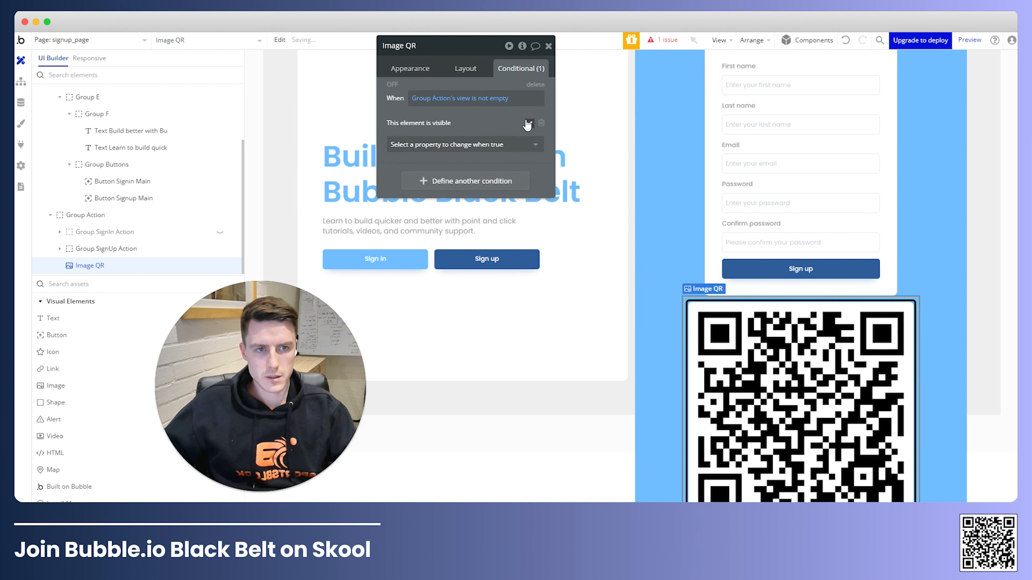
left_click(549, 46)
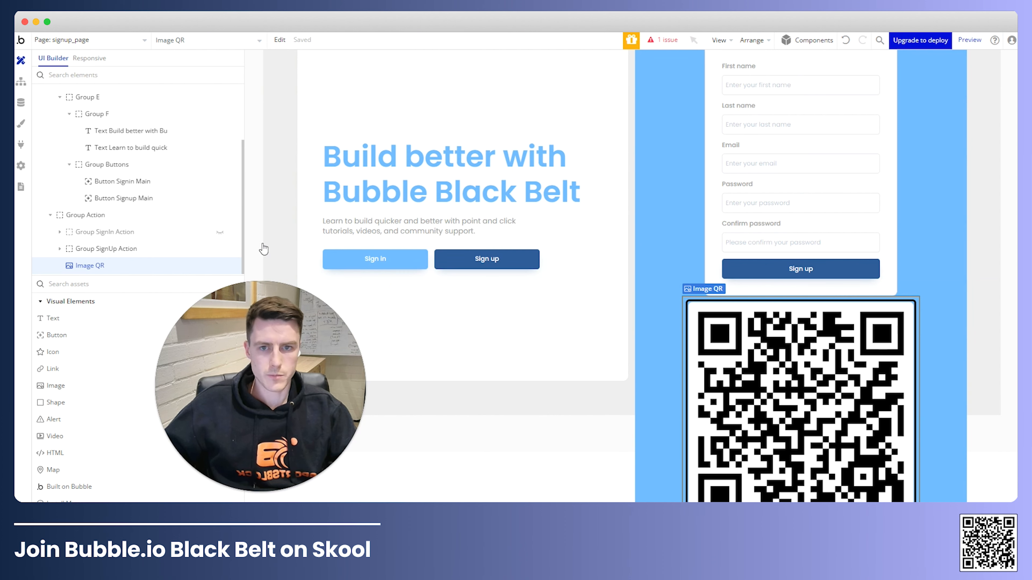
left_click(221, 265)
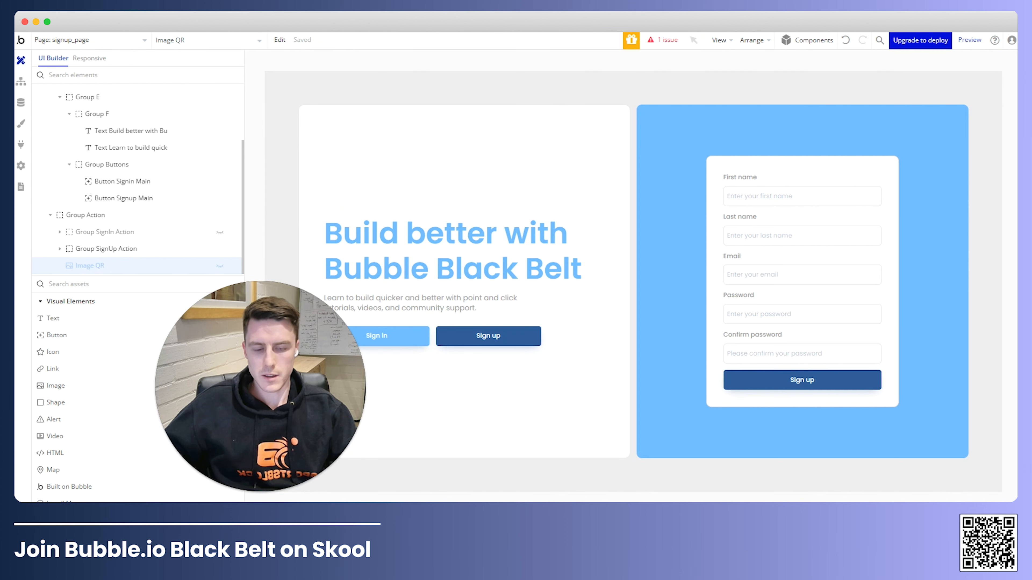
Reload the page preview and test switching back and forth between the sign-in and sign-up forms.
key("ctrl+Tab")
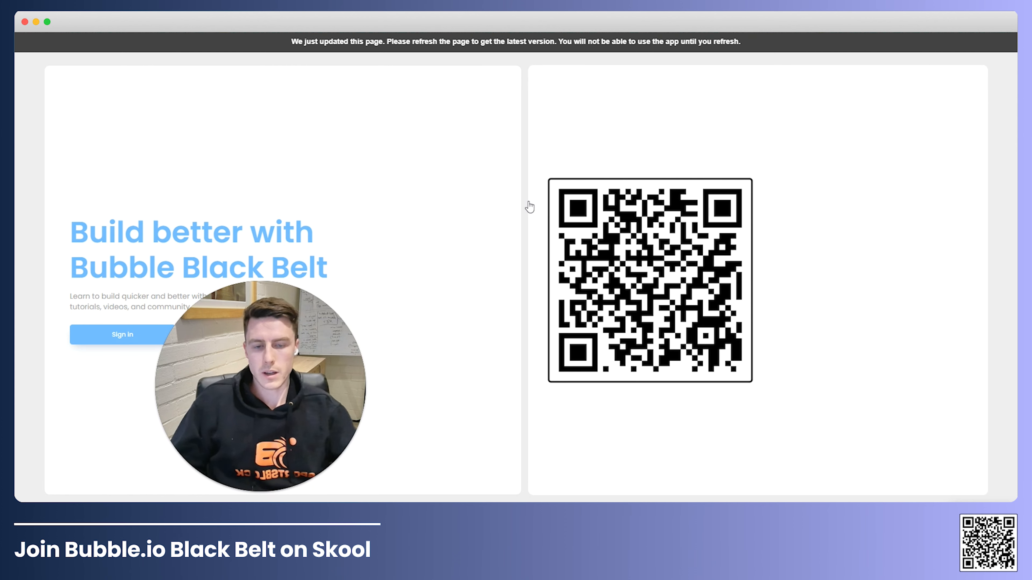
key("super+r")
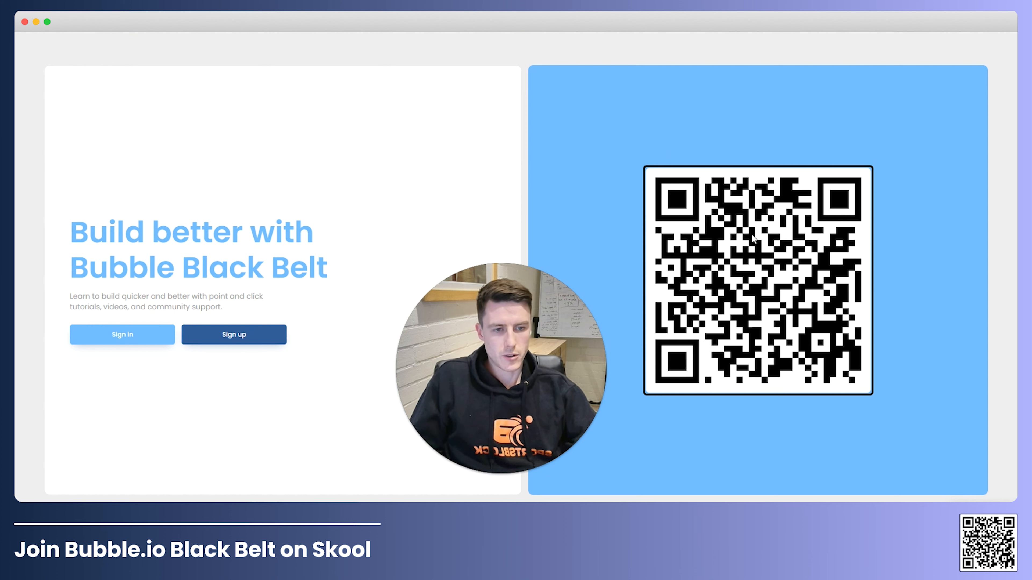
left_click(151, 340)
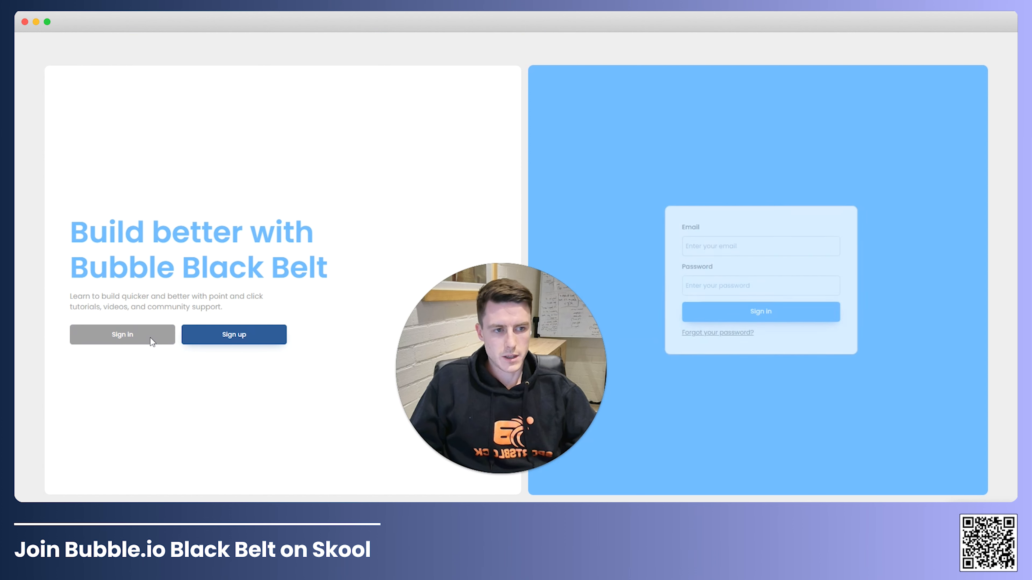
left_click(242, 337)
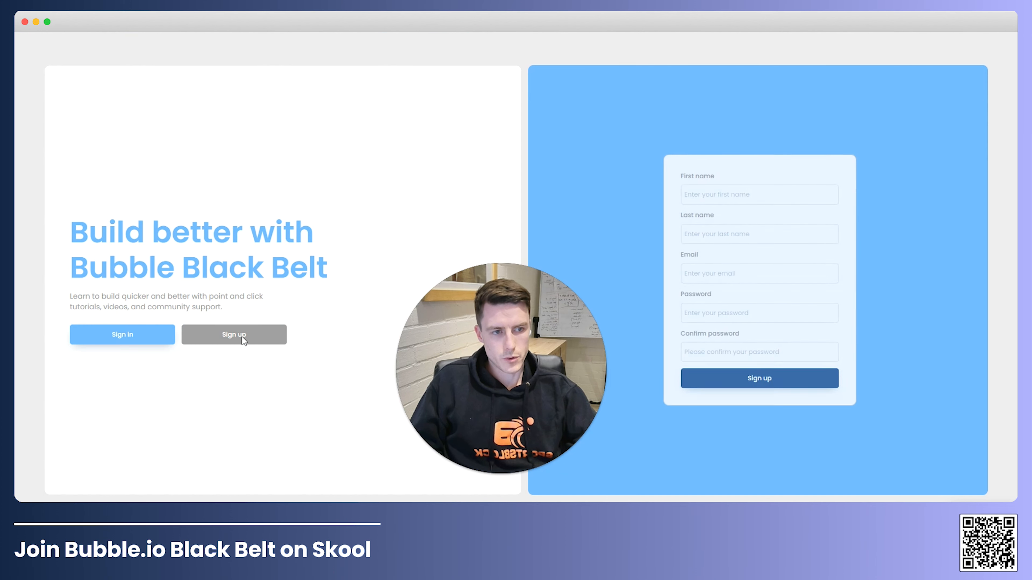
left_click(170, 341)
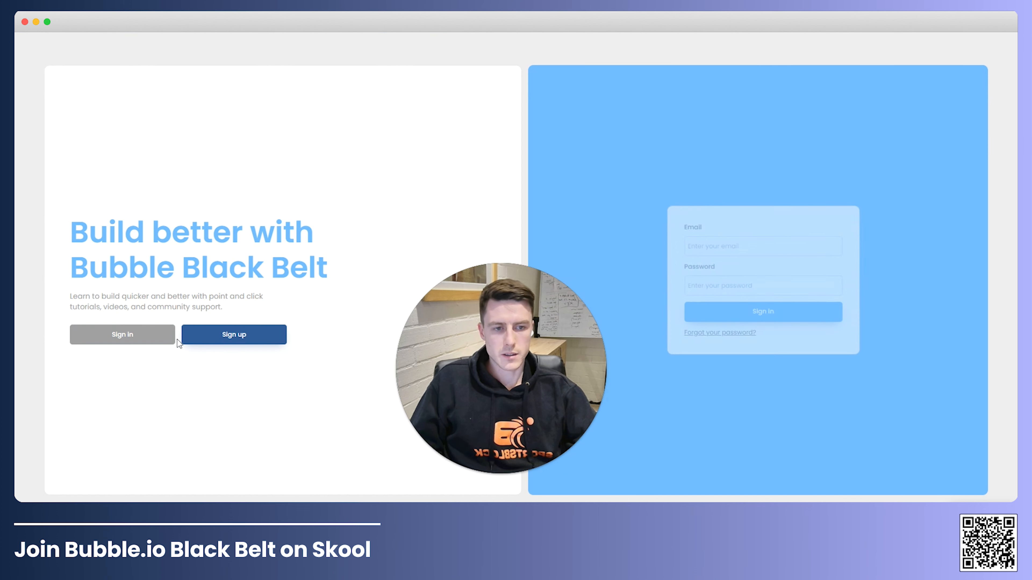
left_click(260, 343)
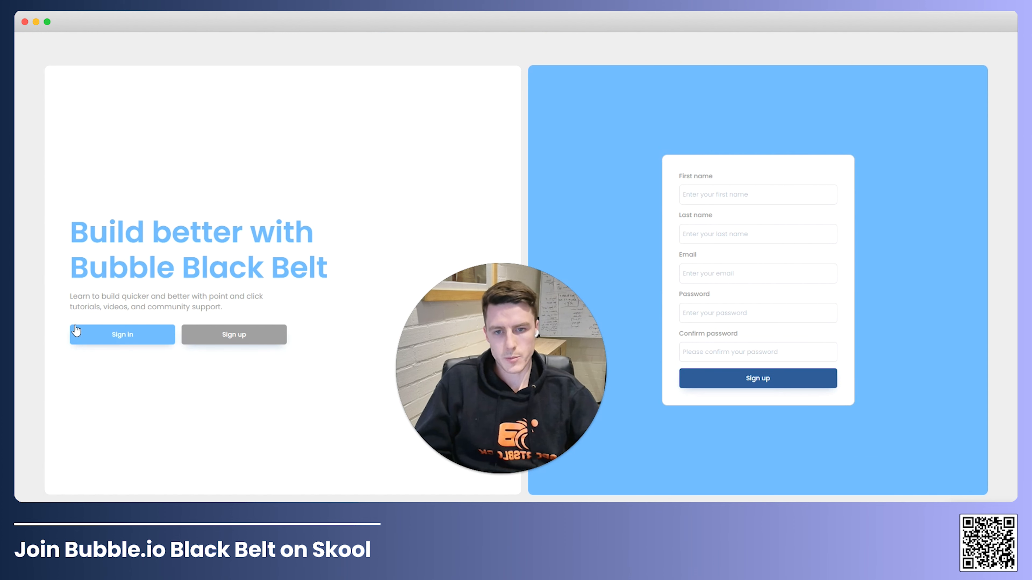
left_click(87, 334)
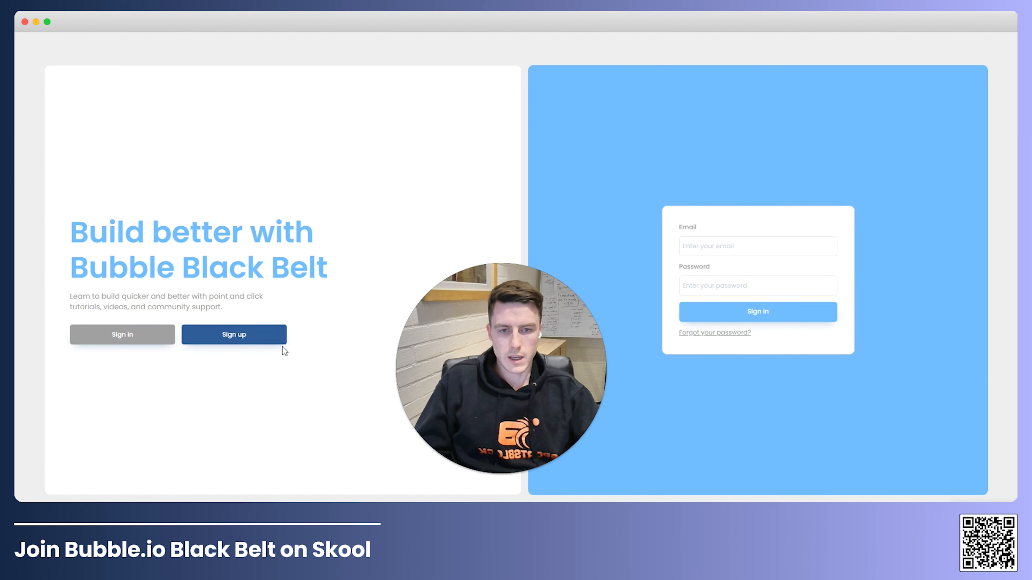
left_click(266, 339)
left_click(150, 335)
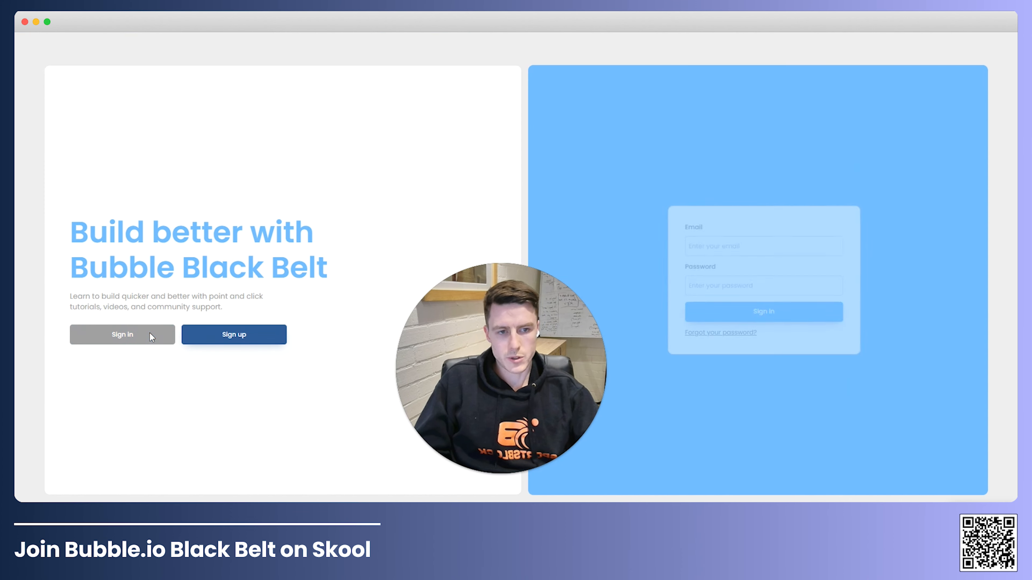
Try the sign-in form's Email and Password fields in the preview and switch to the sign-up form.
left_click(702, 243)
left_click(756, 280)
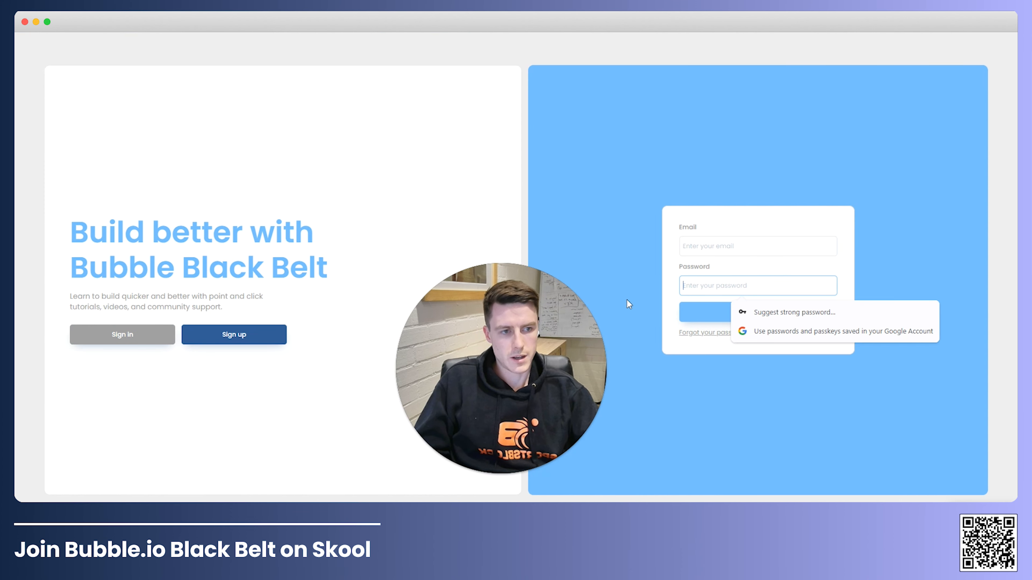
left_click(722, 230)
left_click(224, 334)
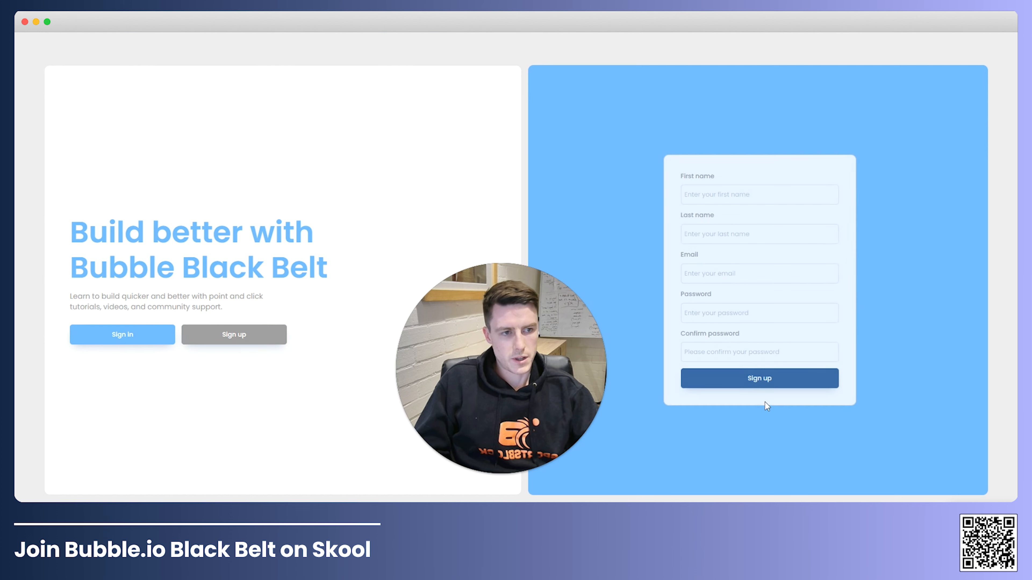